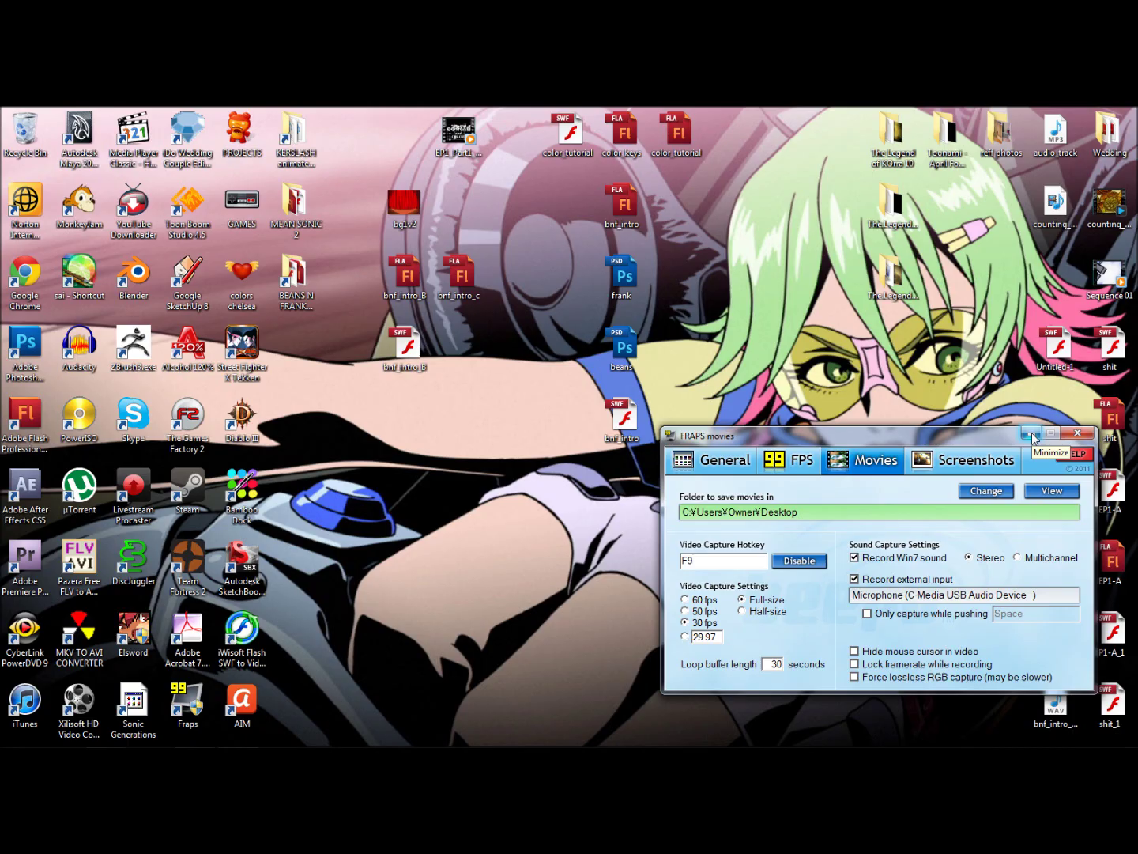
- Minimize the Fraps window and bring the color_tutorial Flash project forward
{"action": "left_click", "coordinate": [1032, 433]}
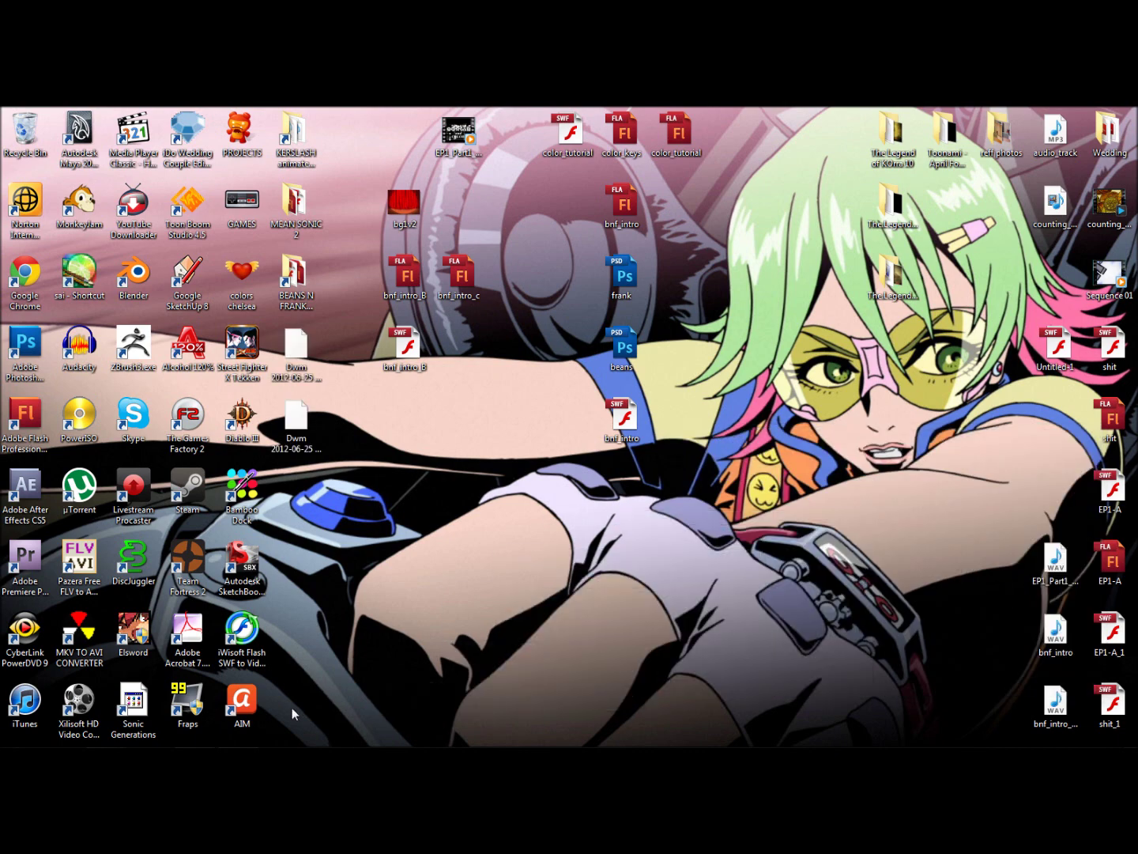
{"action": "left_click", "coordinate": [194, 733]}
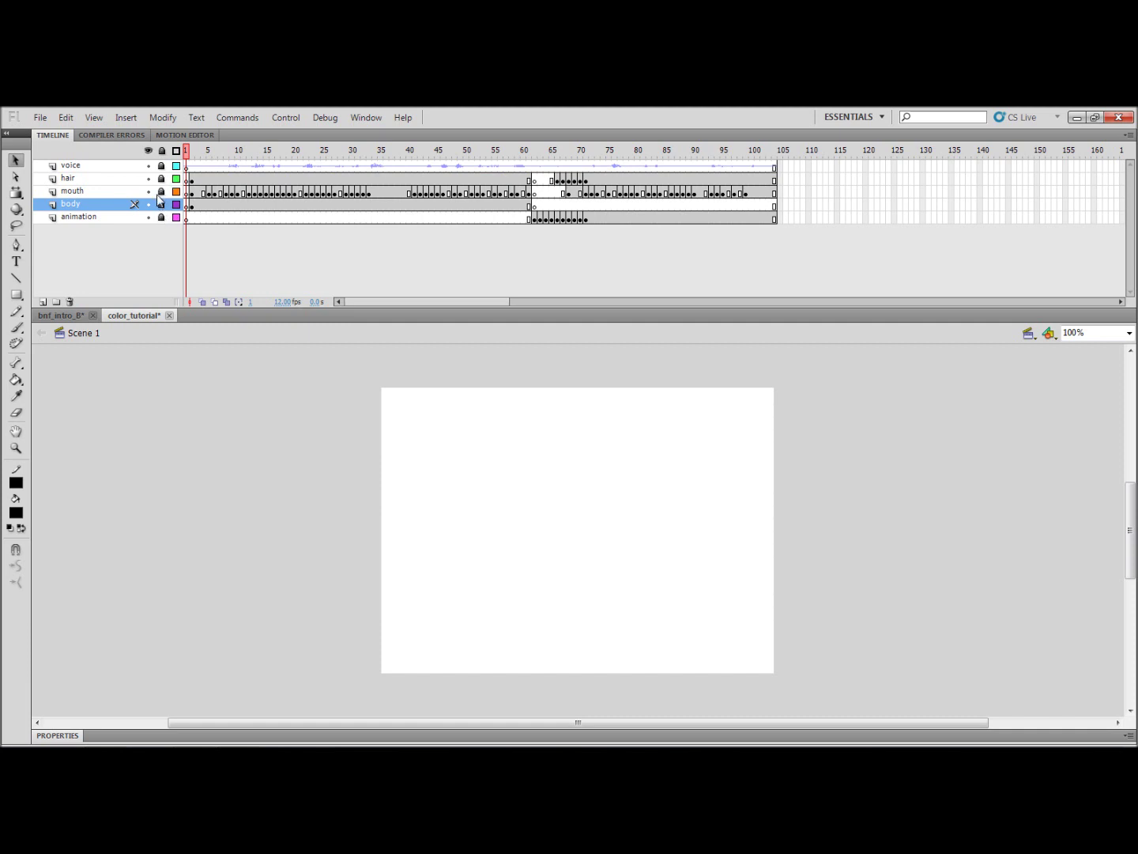
- Unlock all layers and play the animation to preview the mouth
{"action": "left_click", "coordinate": [162, 150]}
{"action": "left_click", "coordinate": [199, 157]}
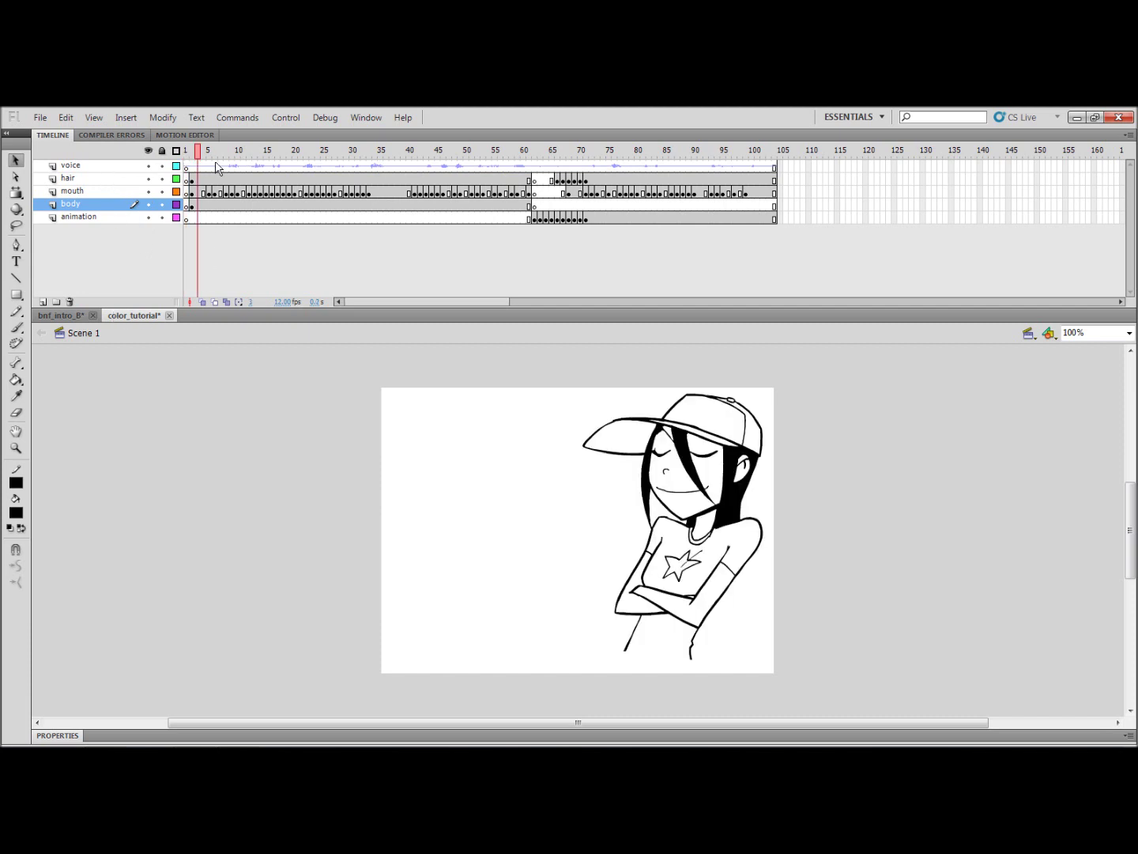
{"action": "left_click", "coordinate": [192, 153]}
{"action": "key", "text": "Return"}
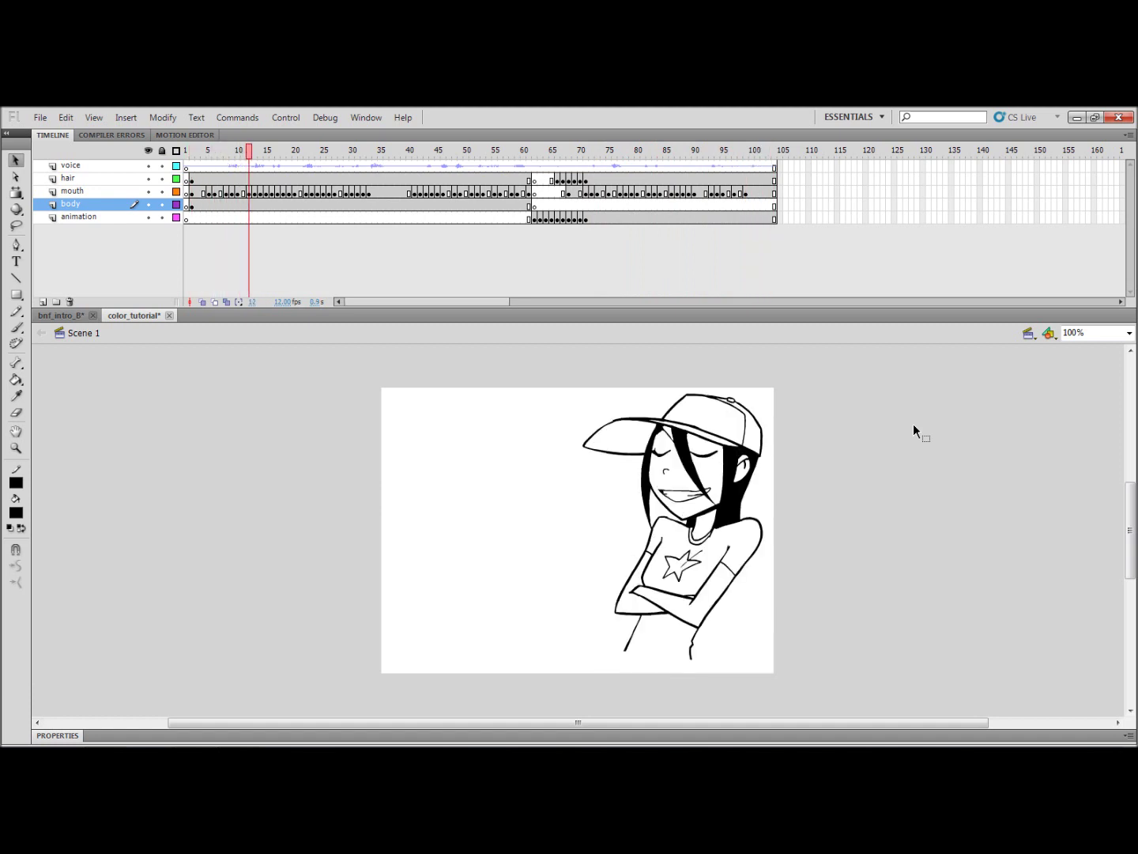
- Select the voice, hair, mouth, body and animation layers in turn, then return to frame 2
{"action": "left_click", "coordinate": [106, 177]}
{"action": "left_click", "coordinate": [97, 191]}
{"action": "left_click", "coordinate": [96, 208]}
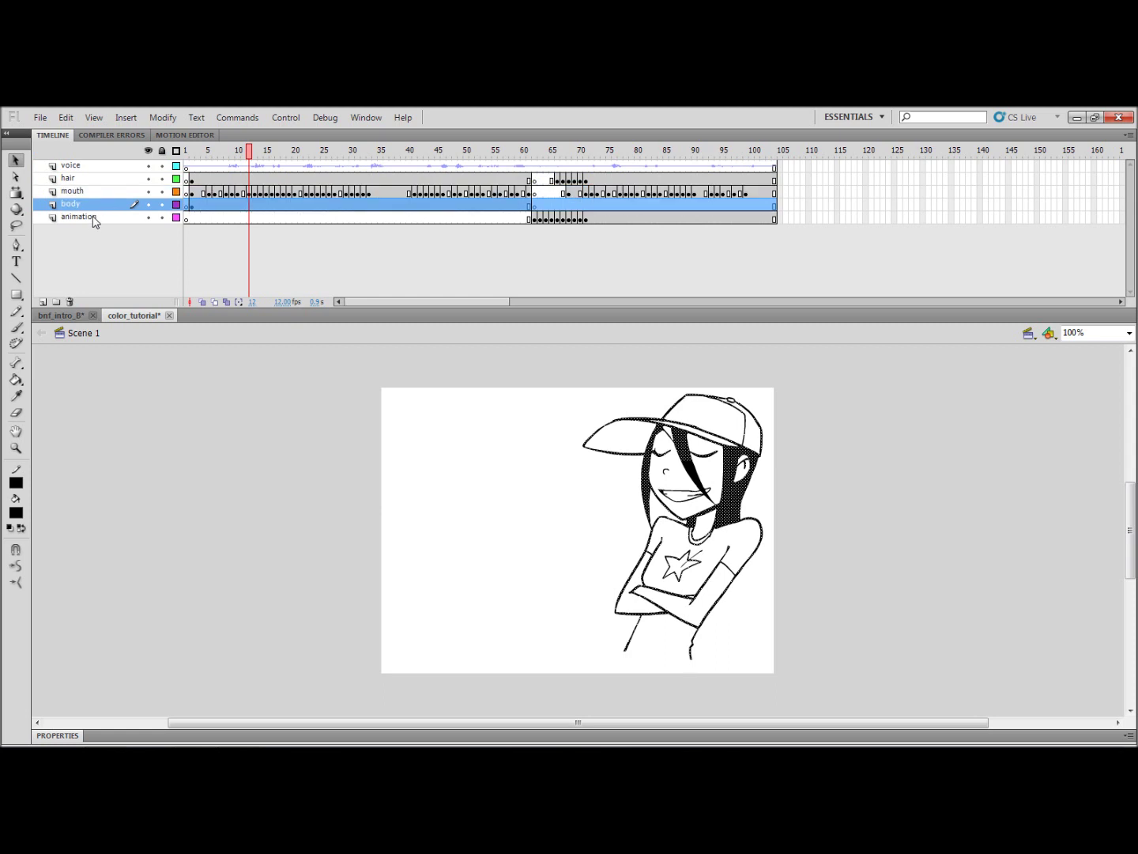
{"action": "left_click", "coordinate": [96, 218]}
{"action": "left_click", "coordinate": [94, 192]}
{"action": "left_click", "coordinate": [76, 166]}
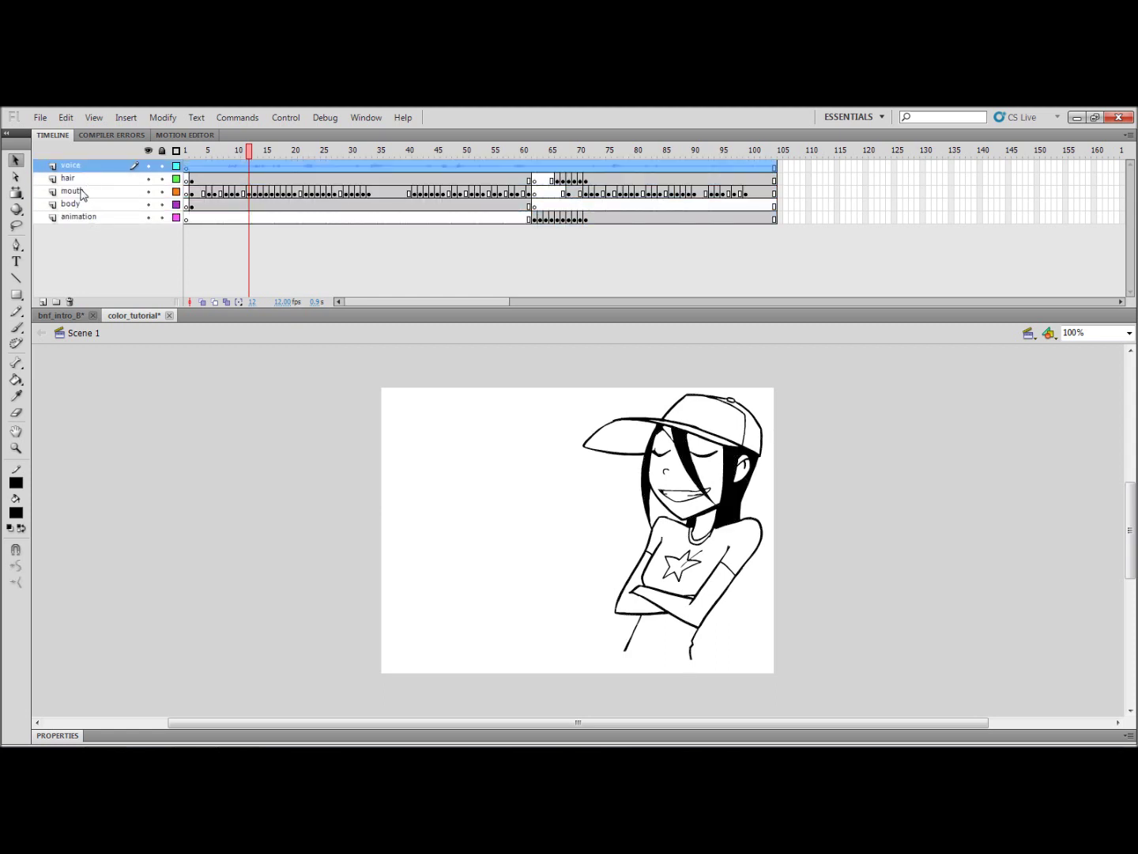
{"action": "left_click", "coordinate": [82, 179]}
{"action": "left_click", "coordinate": [82, 191]}
{"action": "left_click", "coordinate": [82, 204]}
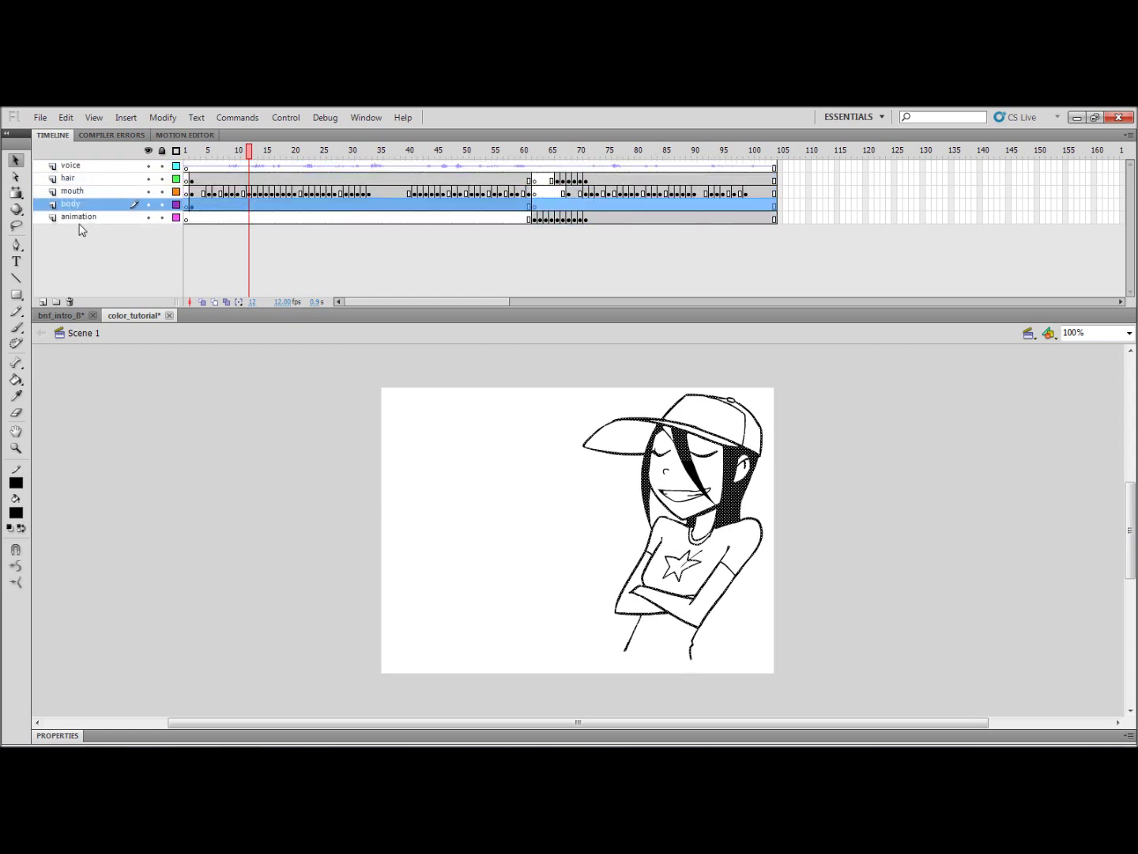
{"action": "left_click", "coordinate": [81, 218]}
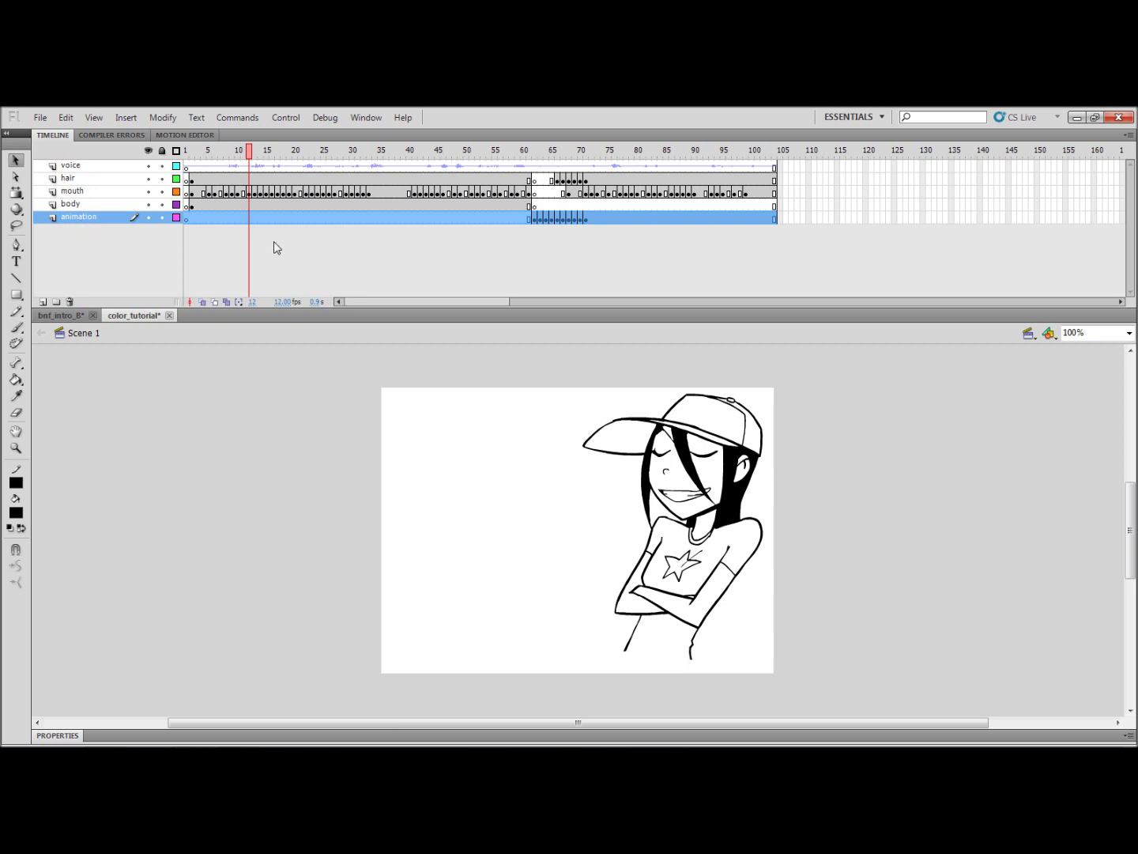
{"action": "left_click", "coordinate": [192, 152]}
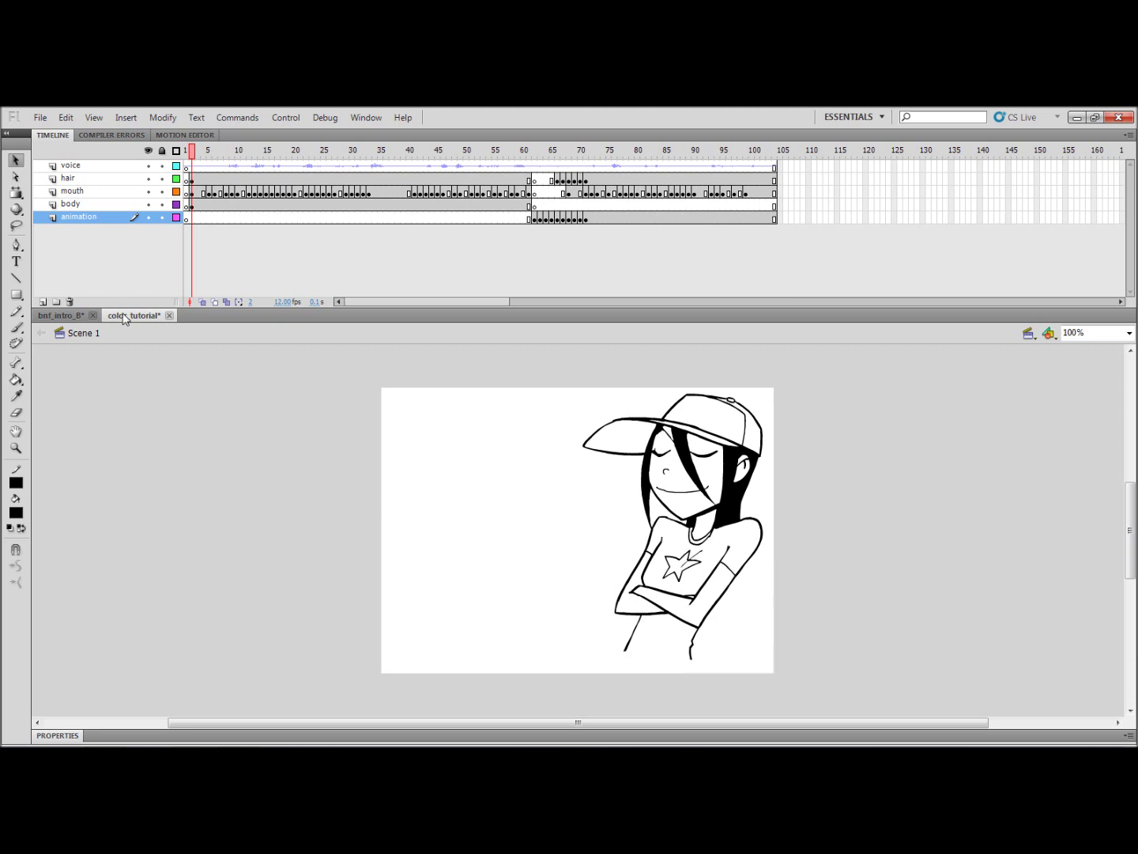
- Open the 'shit' FLA document from the Desktop
{"action": "left_click", "coordinate": [38, 118]}
{"action": "left_click", "coordinate": [67, 149]}
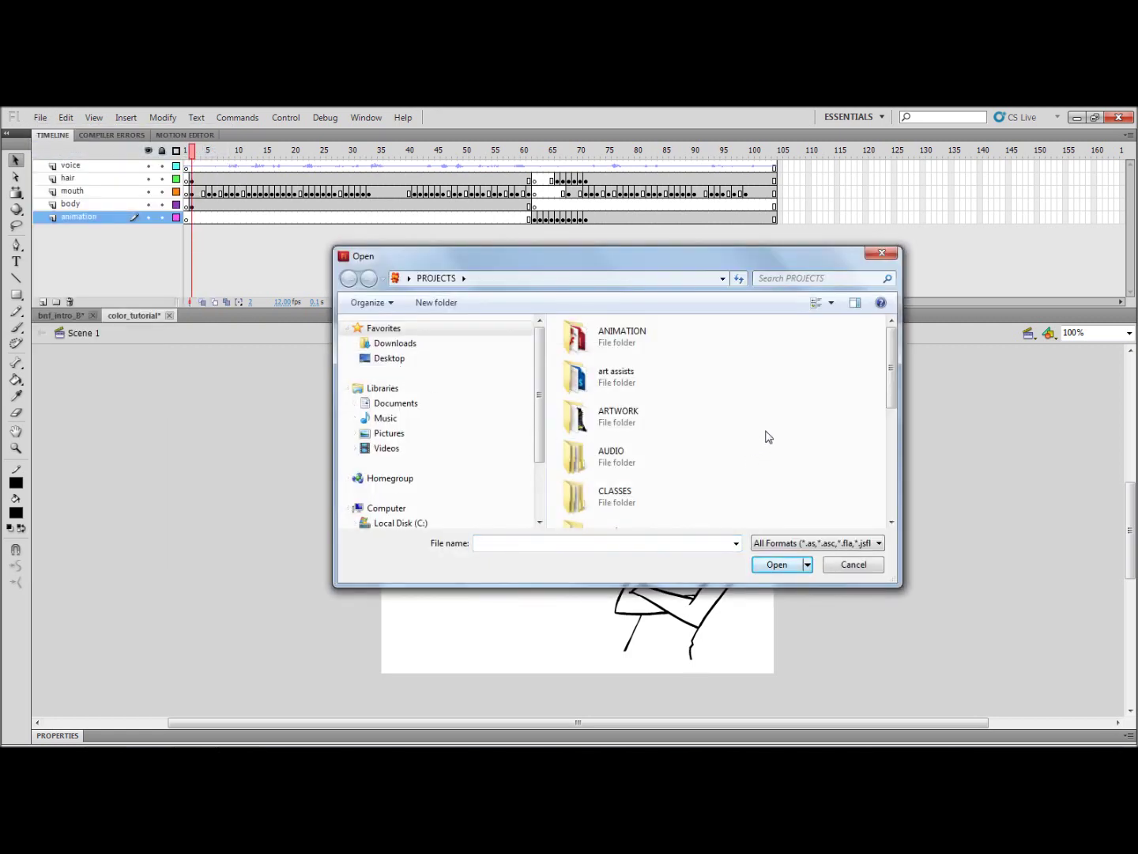
{"action": "scroll", "coordinate": [769, 438], "scroll_direction": "down", "scroll_amount": 5}
{"action": "scroll", "coordinate": [770, 437], "scroll_direction": "up", "scroll_amount": 5}
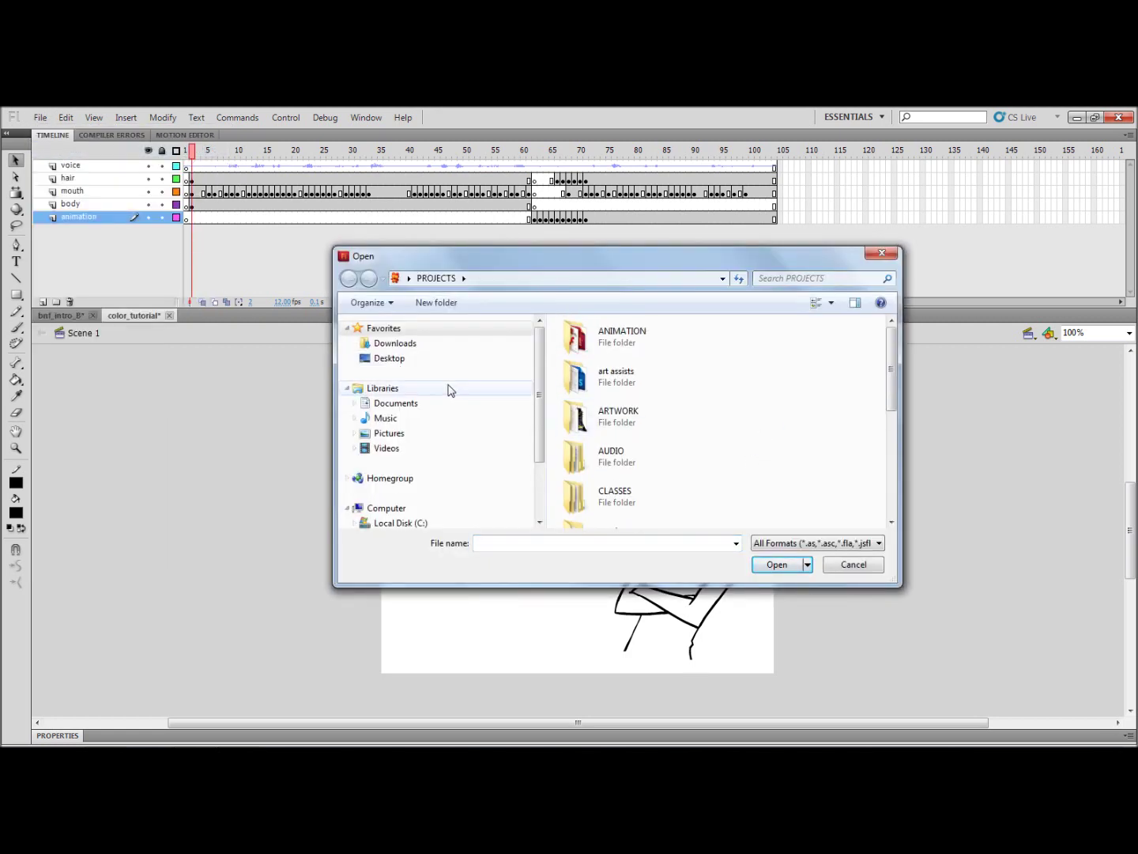
{"action": "left_click", "coordinate": [396, 361]}
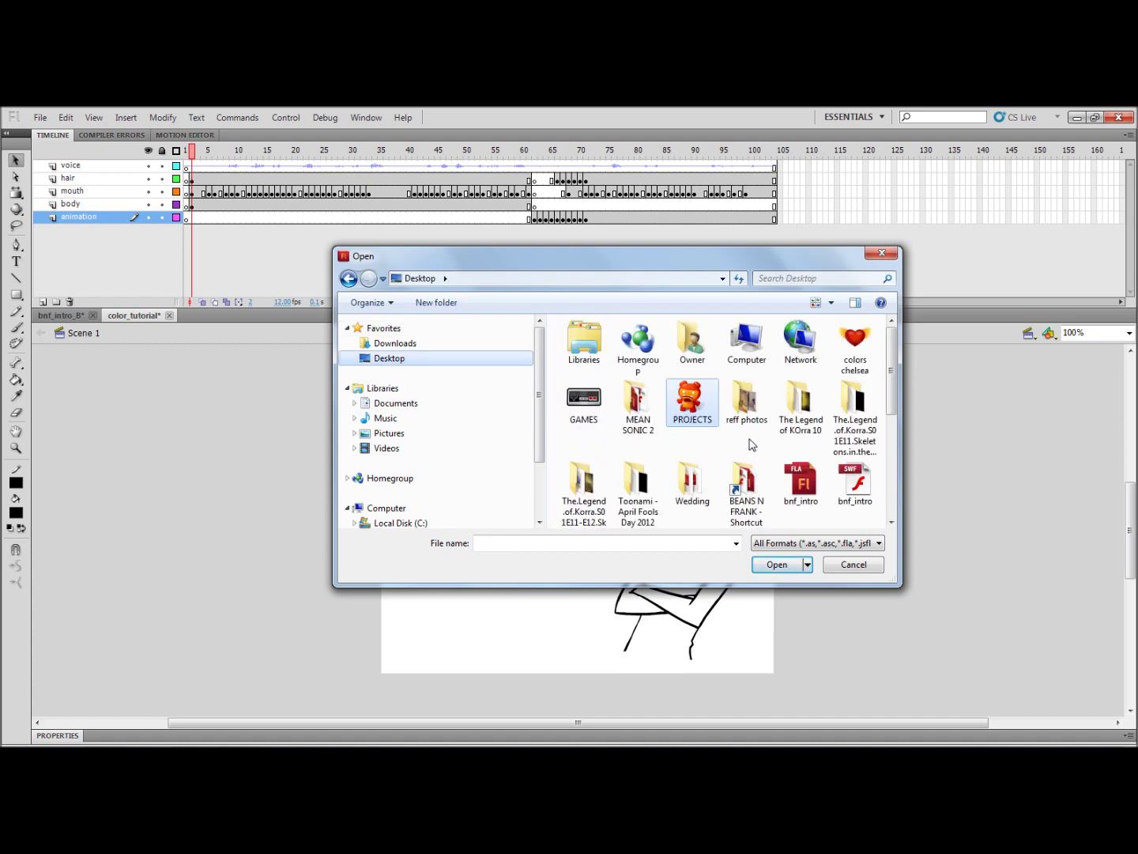
{"action": "scroll", "coordinate": [755, 447], "scroll_direction": "down", "scroll_amount": 3}
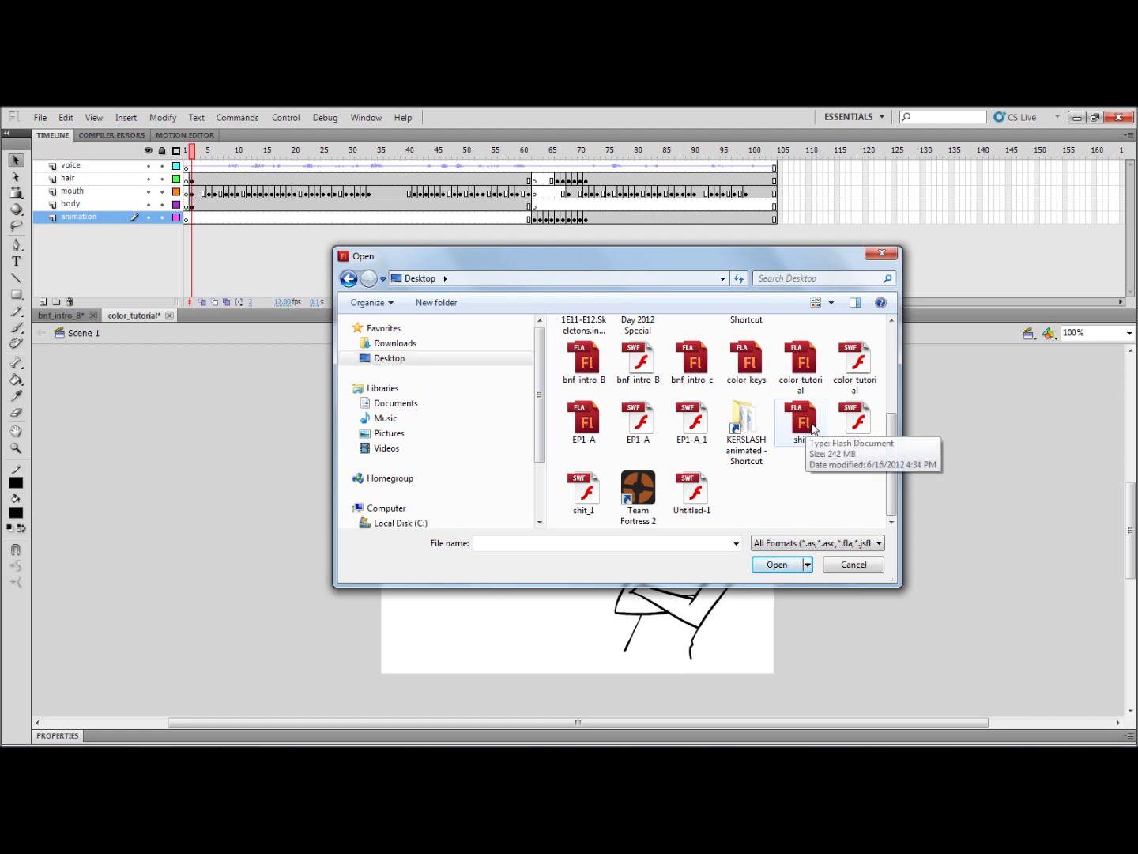
{"action": "double_click", "coordinate": [804, 424]}
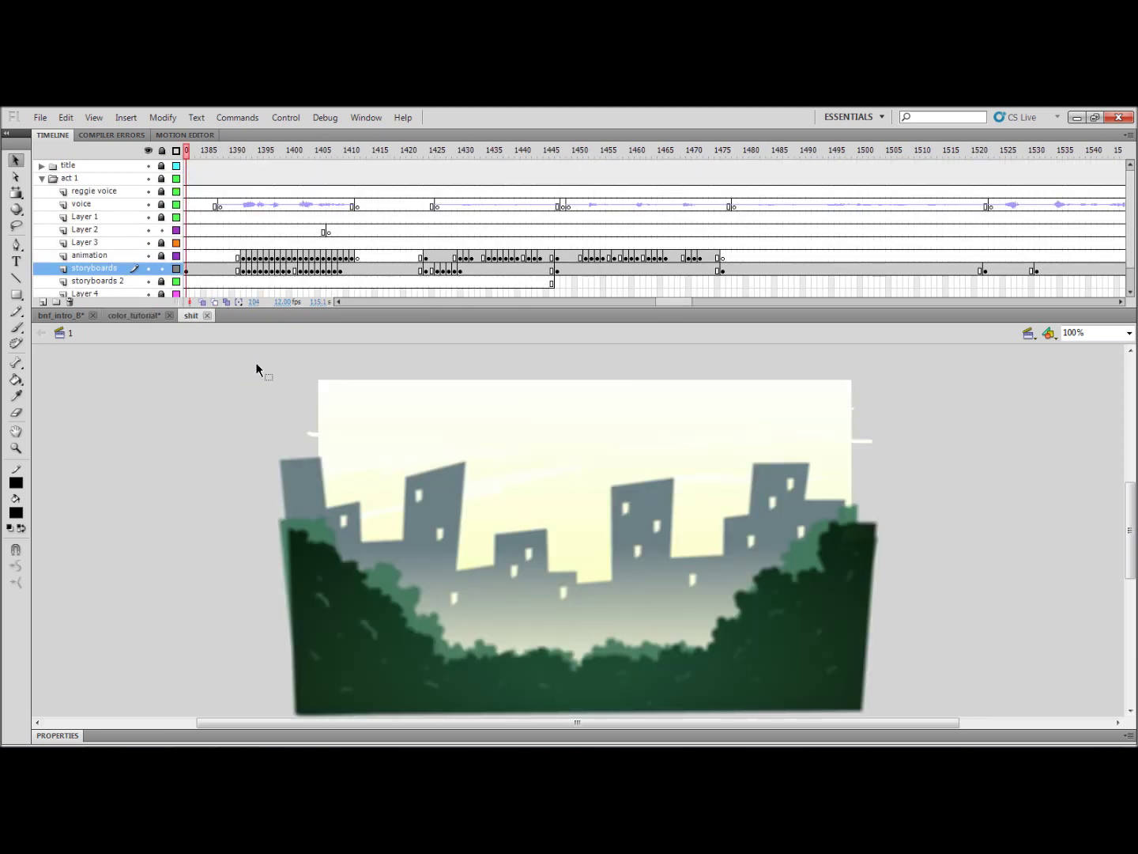
- Jump to frame 1200 with the coloured girl and unlock all layers
{"action": "left_click_drag", "start_coordinate": [679, 303], "coordinate": [626, 303]}
{"action": "left_click", "coordinate": [530, 156]}
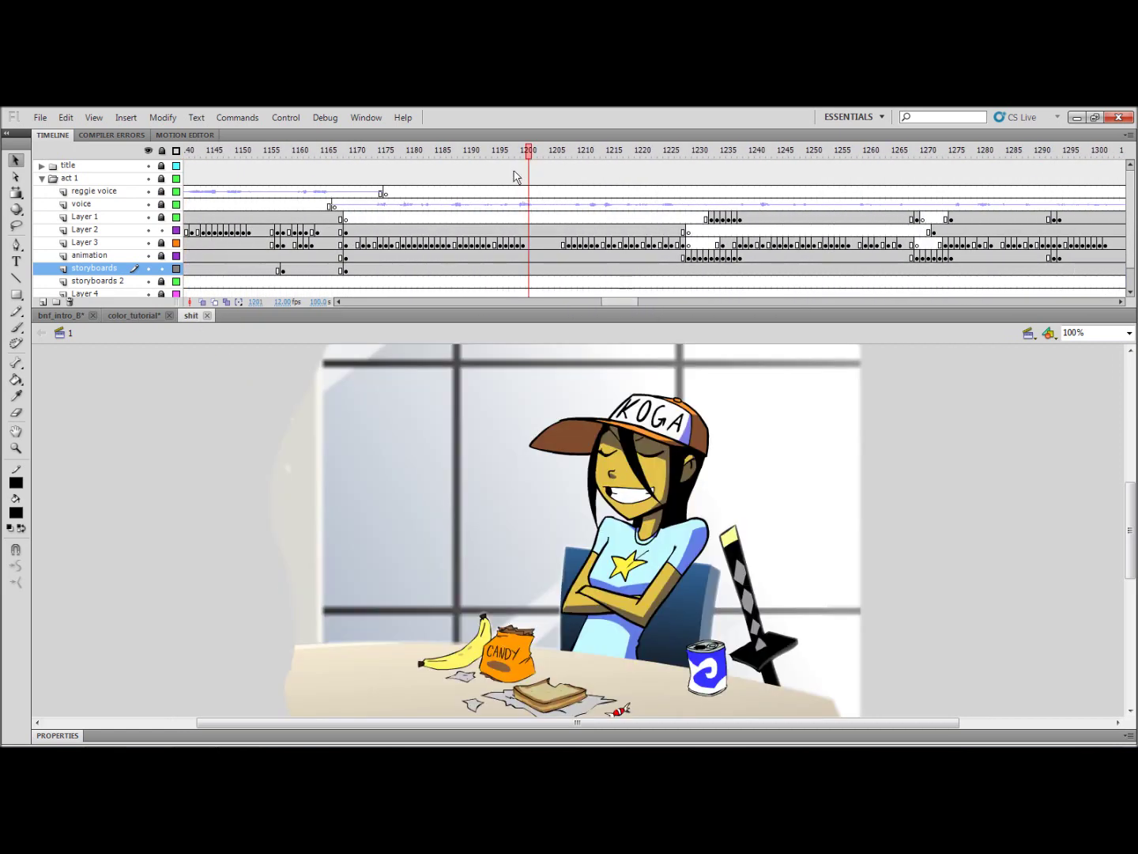
{"action": "left_click", "coordinate": [162, 150]}
{"action": "left_click_drag", "start_coordinate": [265, 362], "coordinate": [853, 676]}
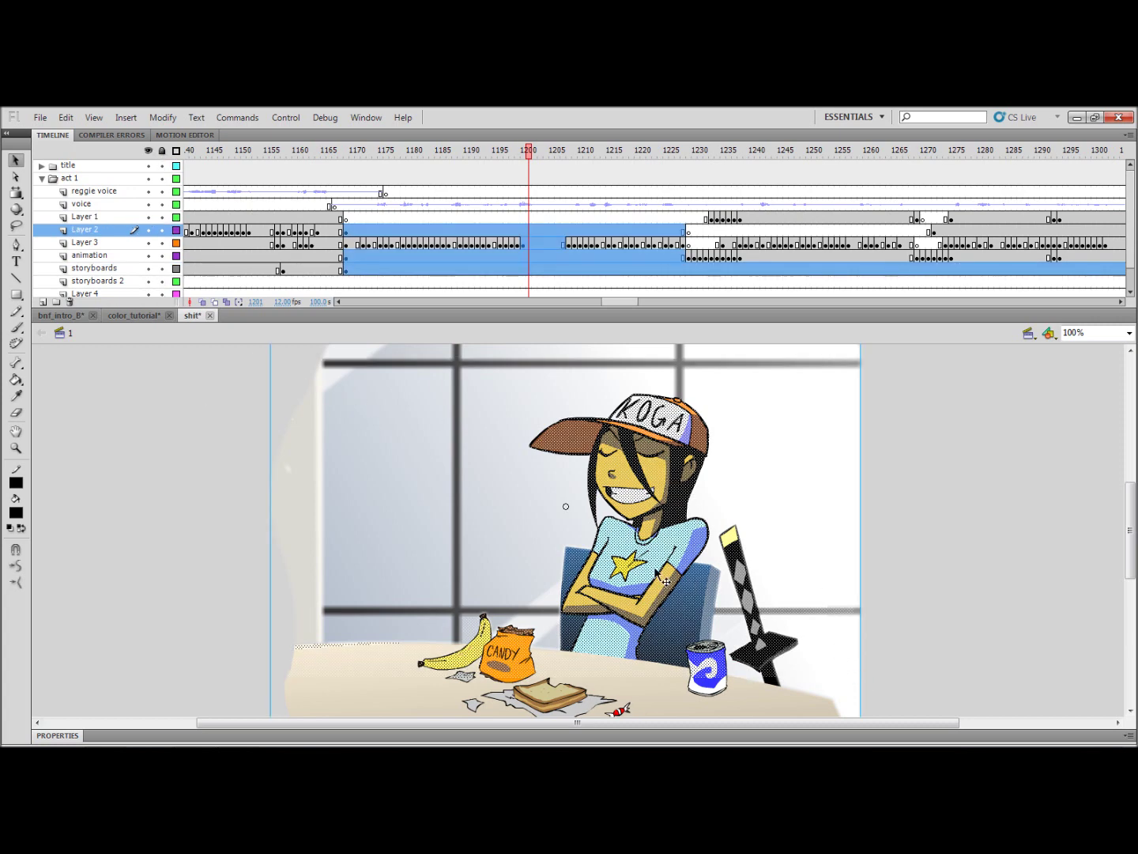
{"action": "left_click", "coordinate": [437, 492]}
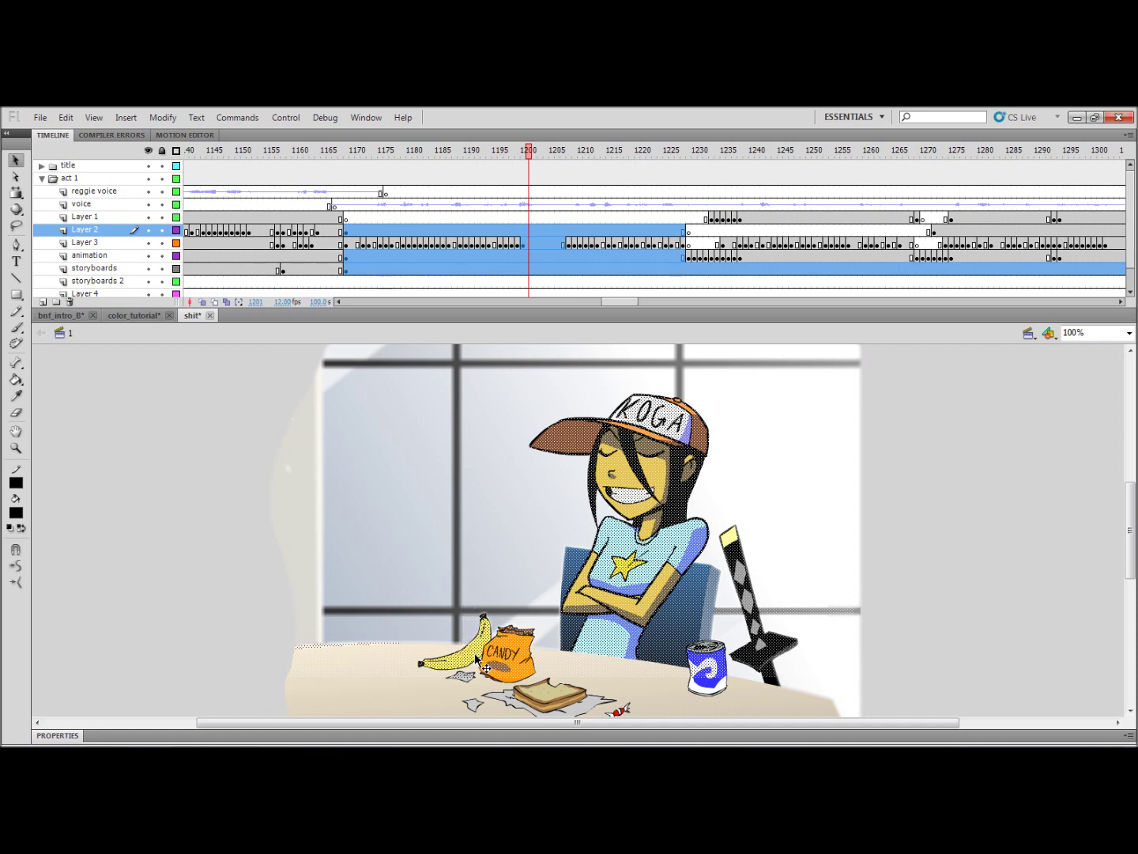
- Lasso and copy the coloured girl, then return to the color_tutorial document
{"action": "left_click", "coordinate": [134, 464]}
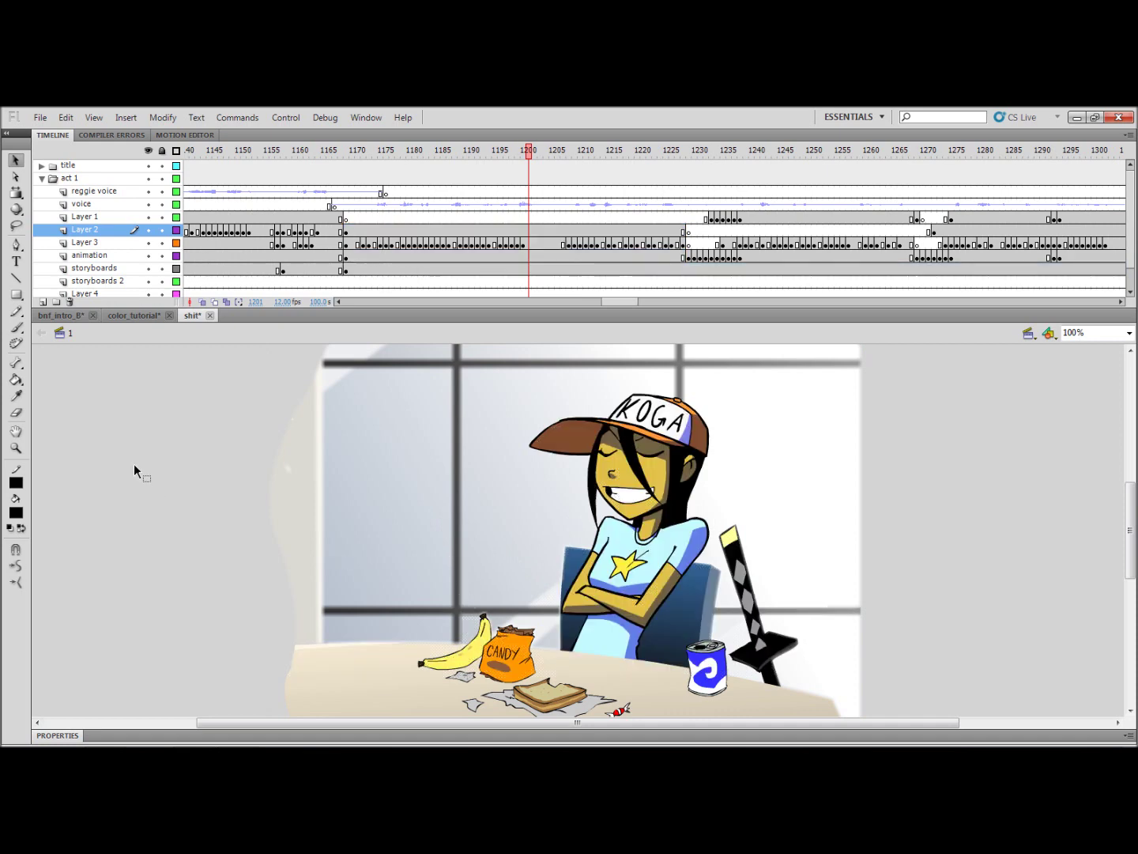
{"action": "left_click", "coordinate": [16, 226]}
{"action": "mouse_move", "coordinate": [720, 390]}
{"action": "left_mouse_down"}
{"action": "mouse_move", "coordinate": [594, 371]}
{"action": "mouse_move", "coordinate": [496, 446]}
{"action": "mouse_move", "coordinate": [514, 537]}
{"action": "mouse_move", "coordinate": [547, 585]}
{"action": "mouse_move", "coordinate": [560, 644]}
{"action": "mouse_move", "coordinate": [594, 673]}
{"action": "mouse_move", "coordinate": [676, 670]}
{"action": "mouse_move", "coordinate": [706, 589]}
{"action": "mouse_move", "coordinate": [734, 474]}
{"action": "mouse_move", "coordinate": [709, 375]}
{"action": "mouse_move", "coordinate": [689, 391]}
{"action": "left_mouse_up"}
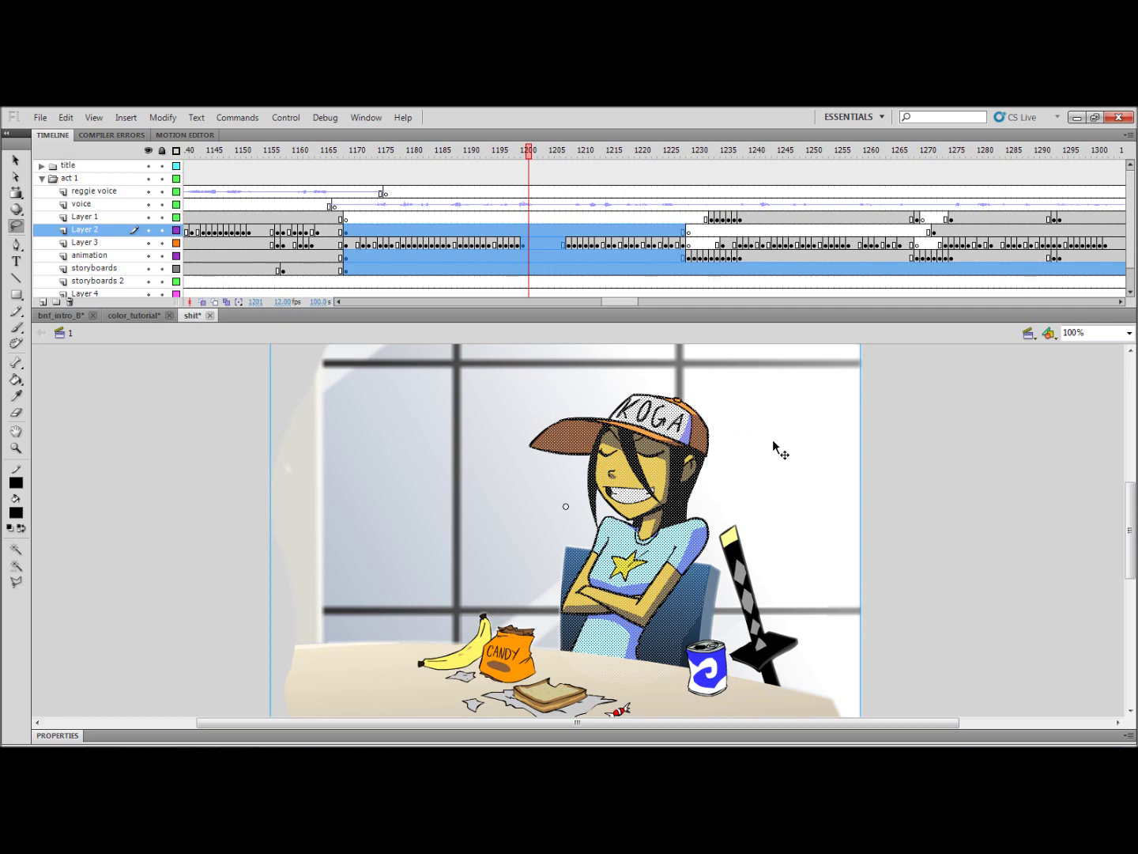
{"action": "key", "text": "v"}
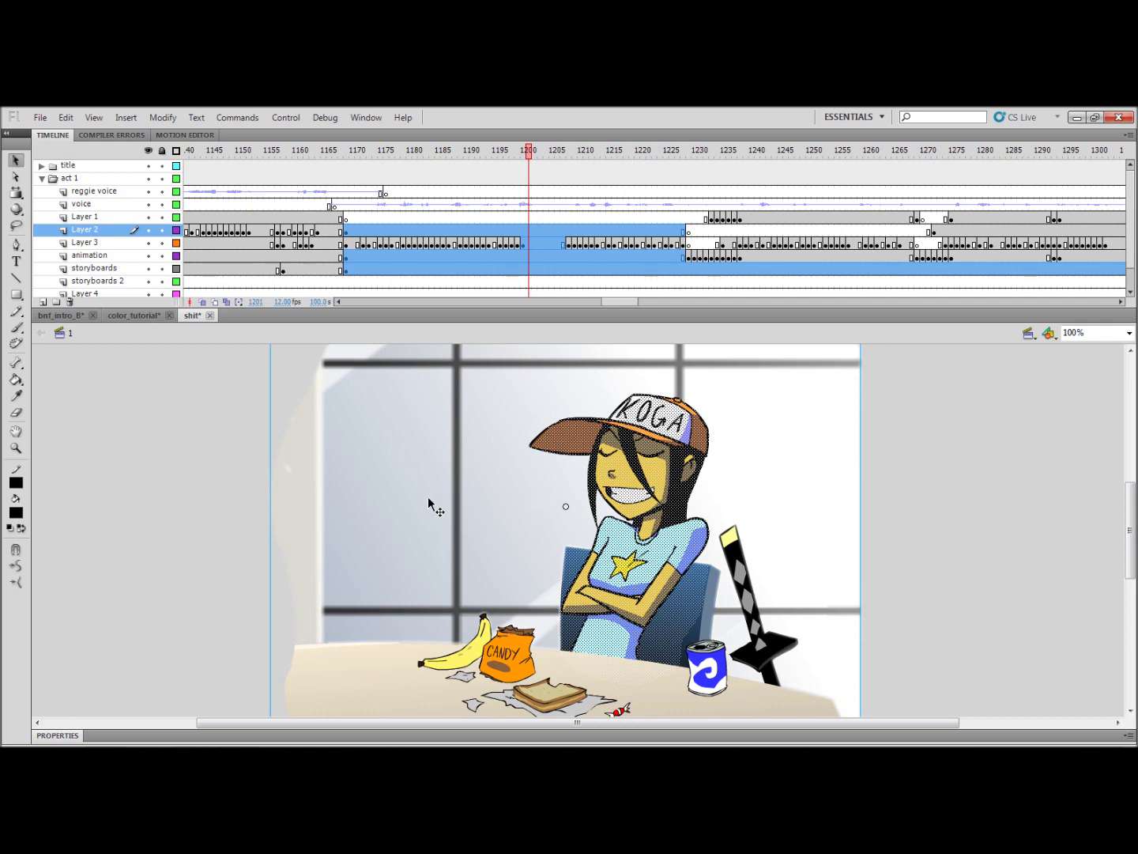
{"action": "key", "text": "ctrl+shift+a"}
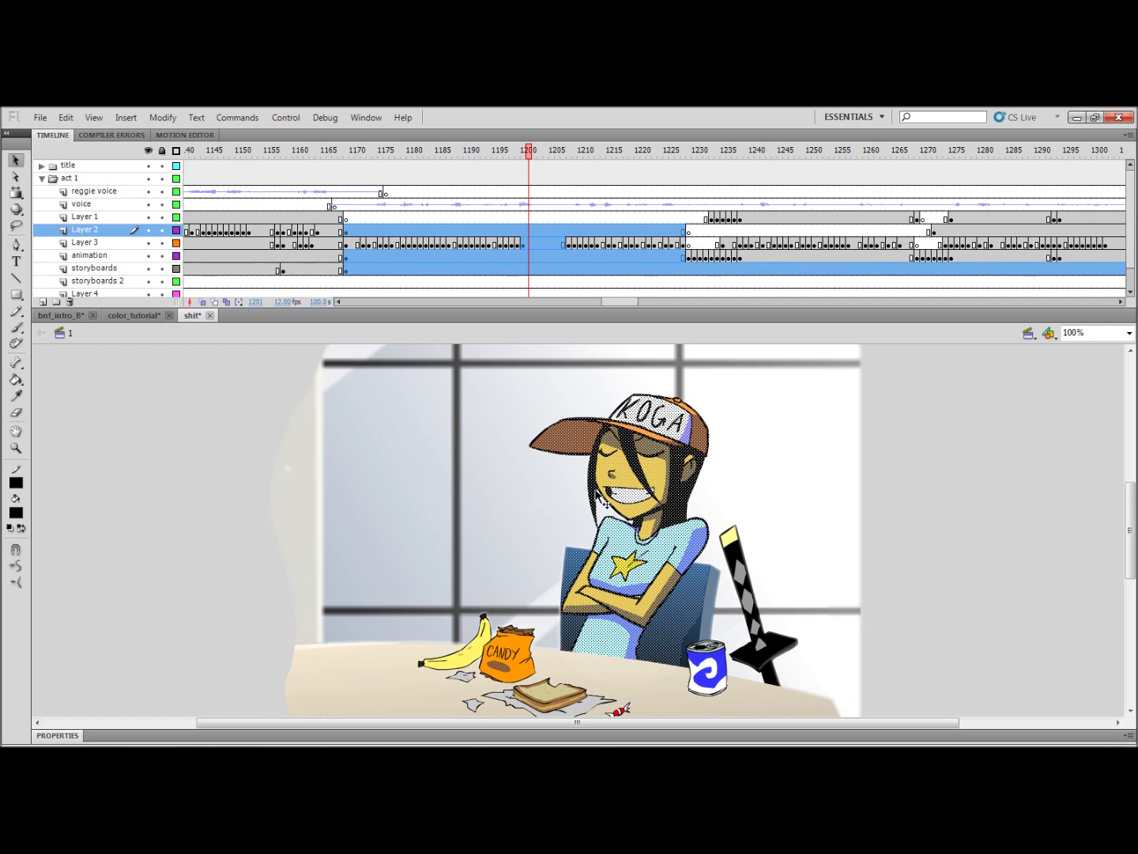
{"action": "left_click", "coordinate": [94, 267]}
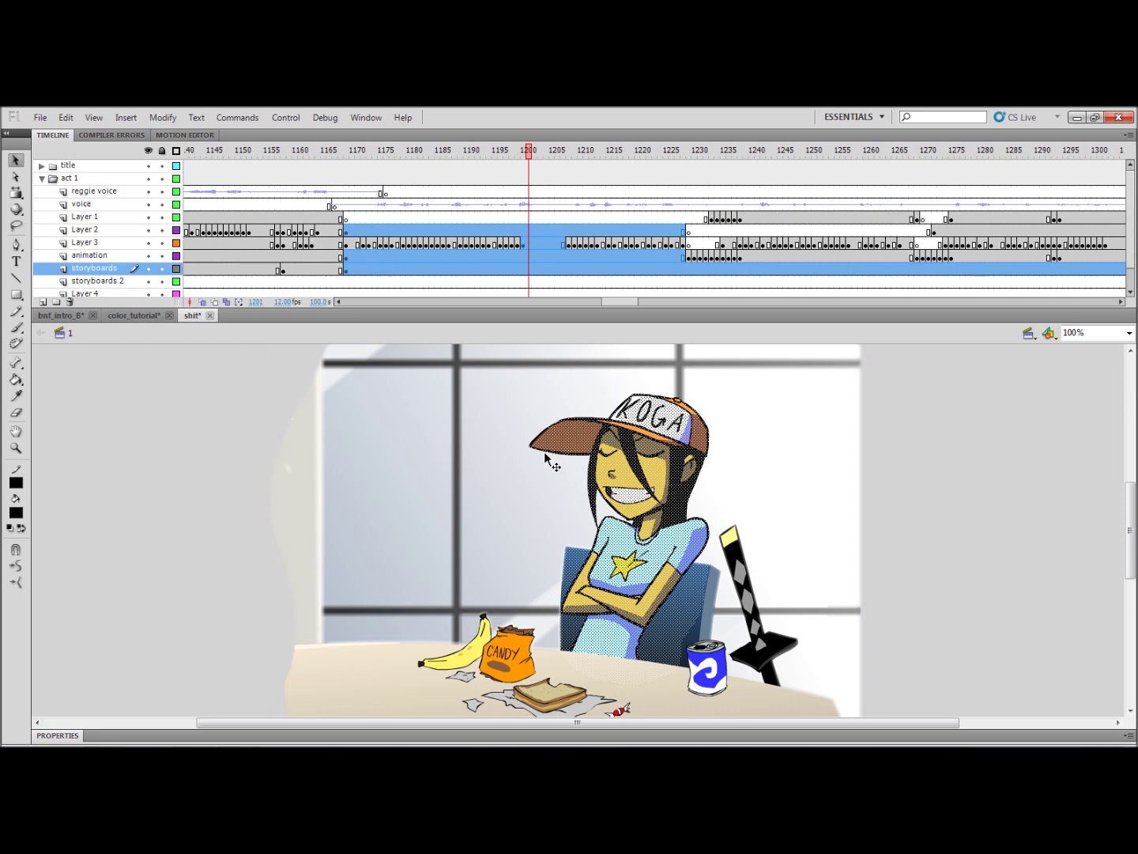
{"action": "left_click", "coordinate": [152, 317]}
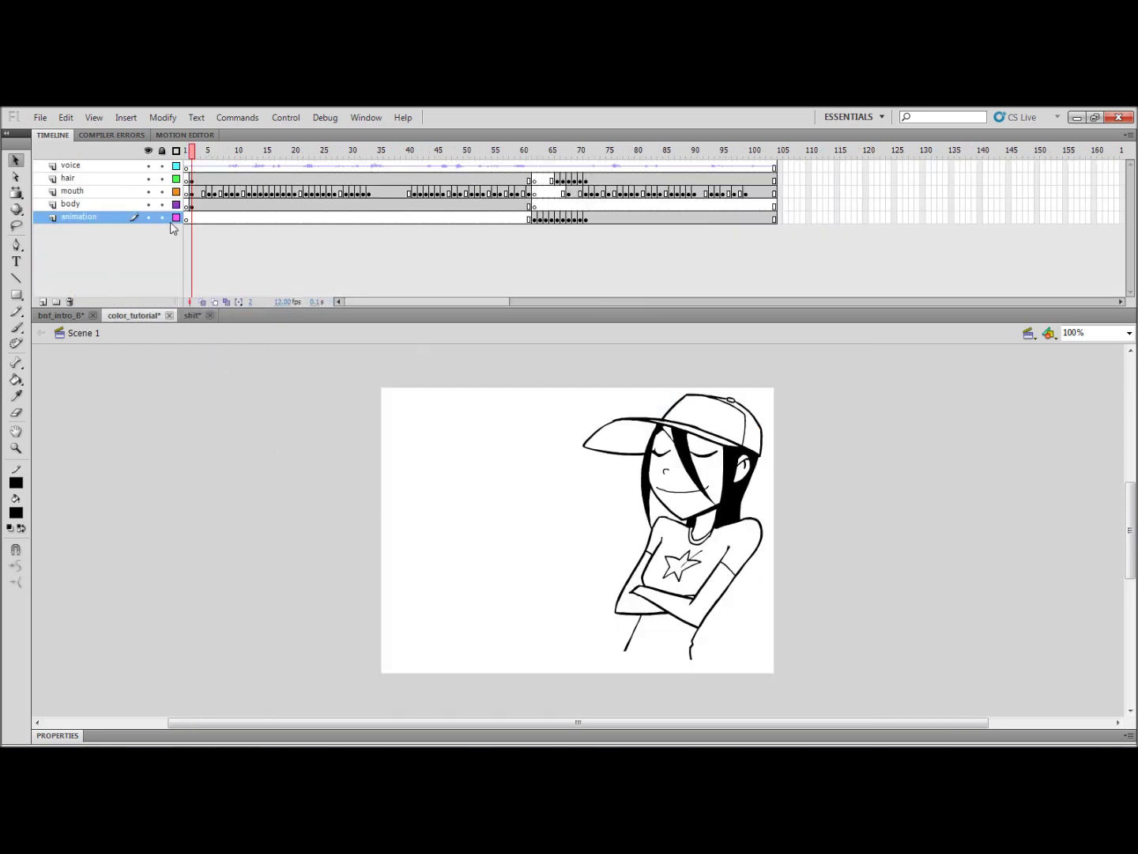
- Add a new top layer named 'color pallete'
{"action": "left_click", "coordinate": [87, 167]}
{"action": "left_click", "coordinate": [43, 302]}
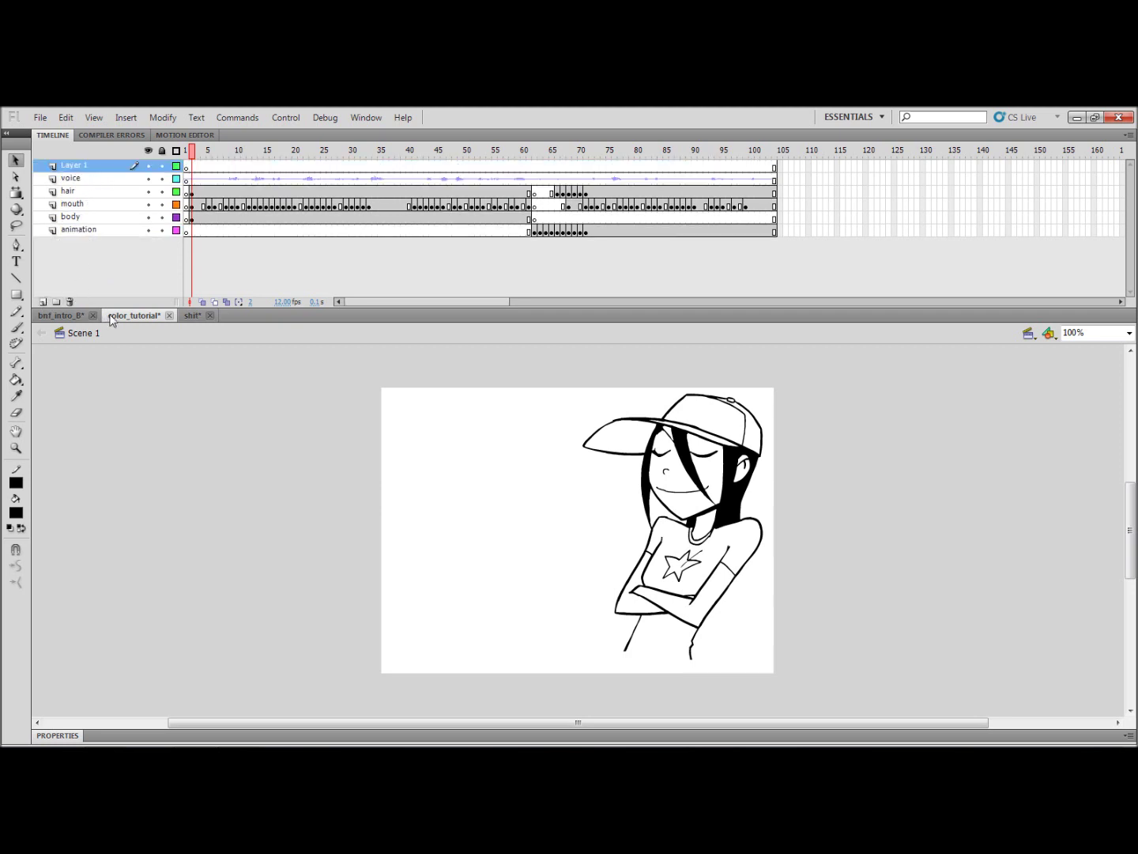
{"action": "double_click", "coordinate": [79, 167]}
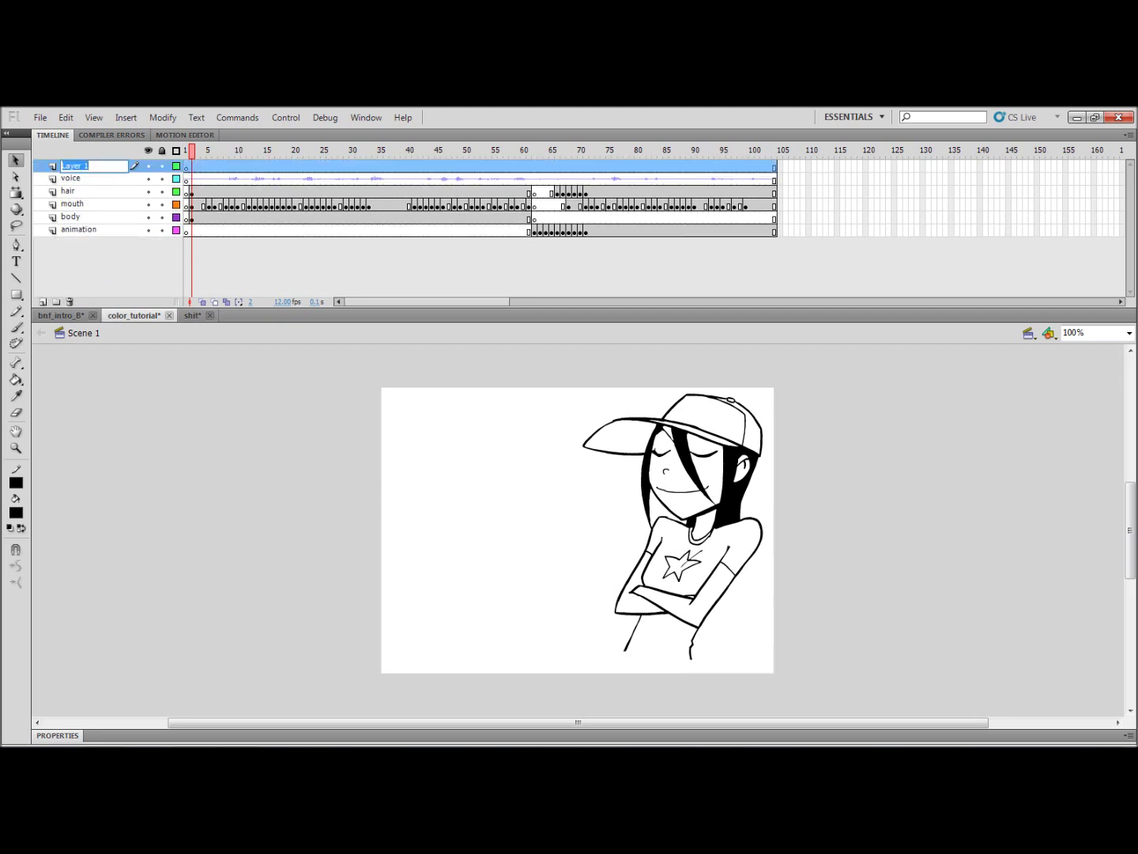
{"action": "type", "text": "color pallete"}
{"action": "key", "text": "Return"}
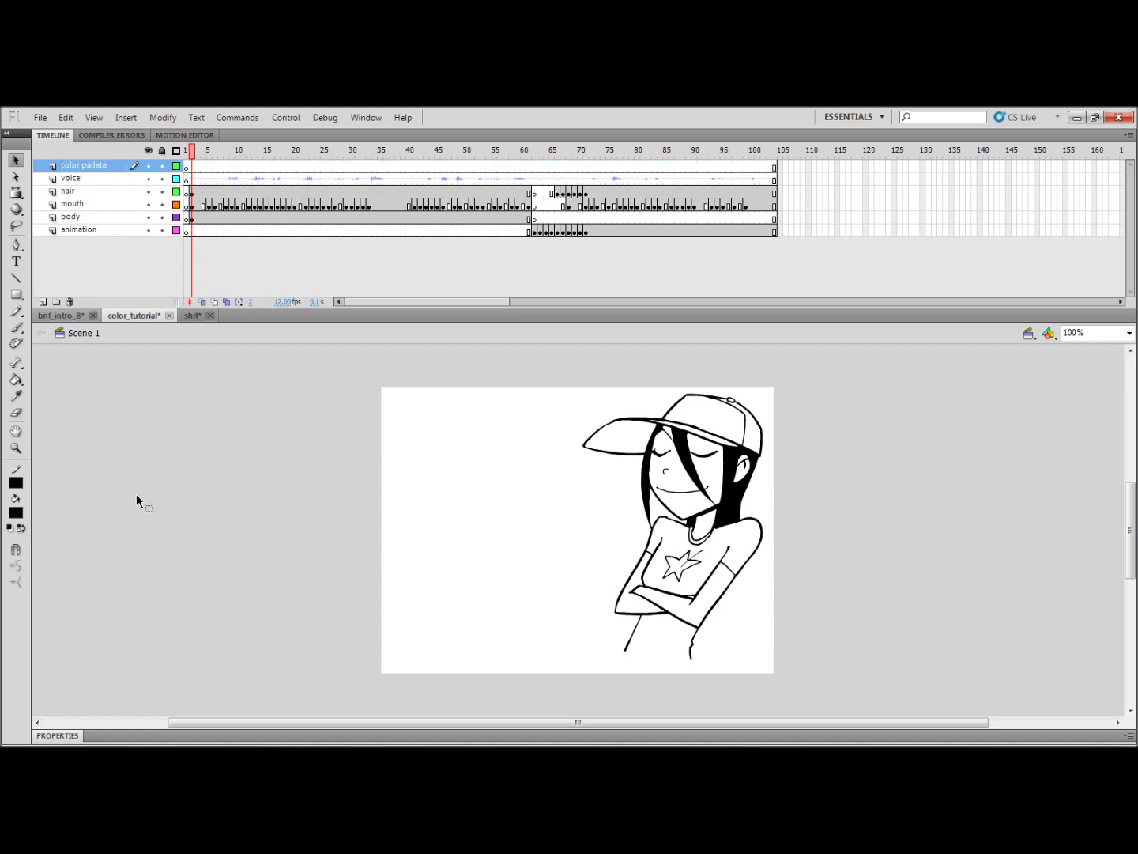
- Paste the coloured girl reference and move it onto the pasteboard at left
{"action": "right_click", "coordinate": [207, 498]}
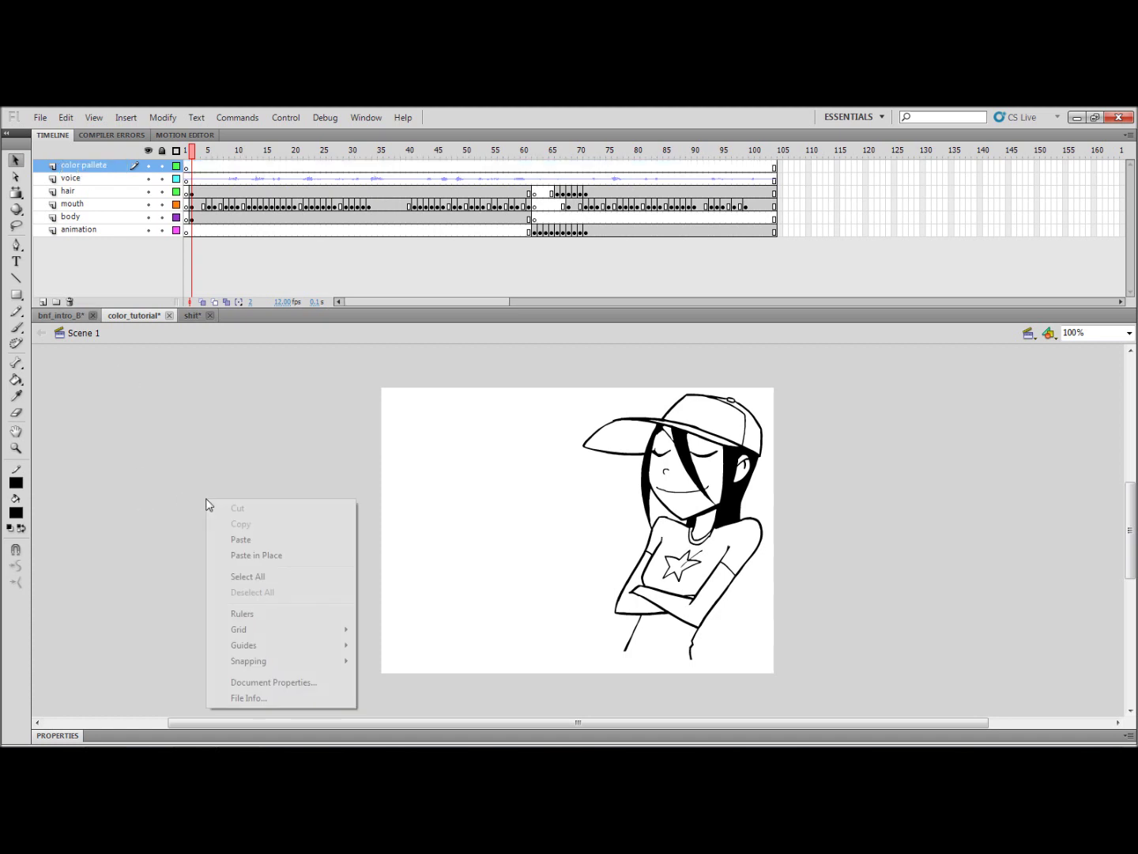
{"action": "left_click", "coordinate": [196, 454]}
{"action": "key", "text": "ctrl+v"}
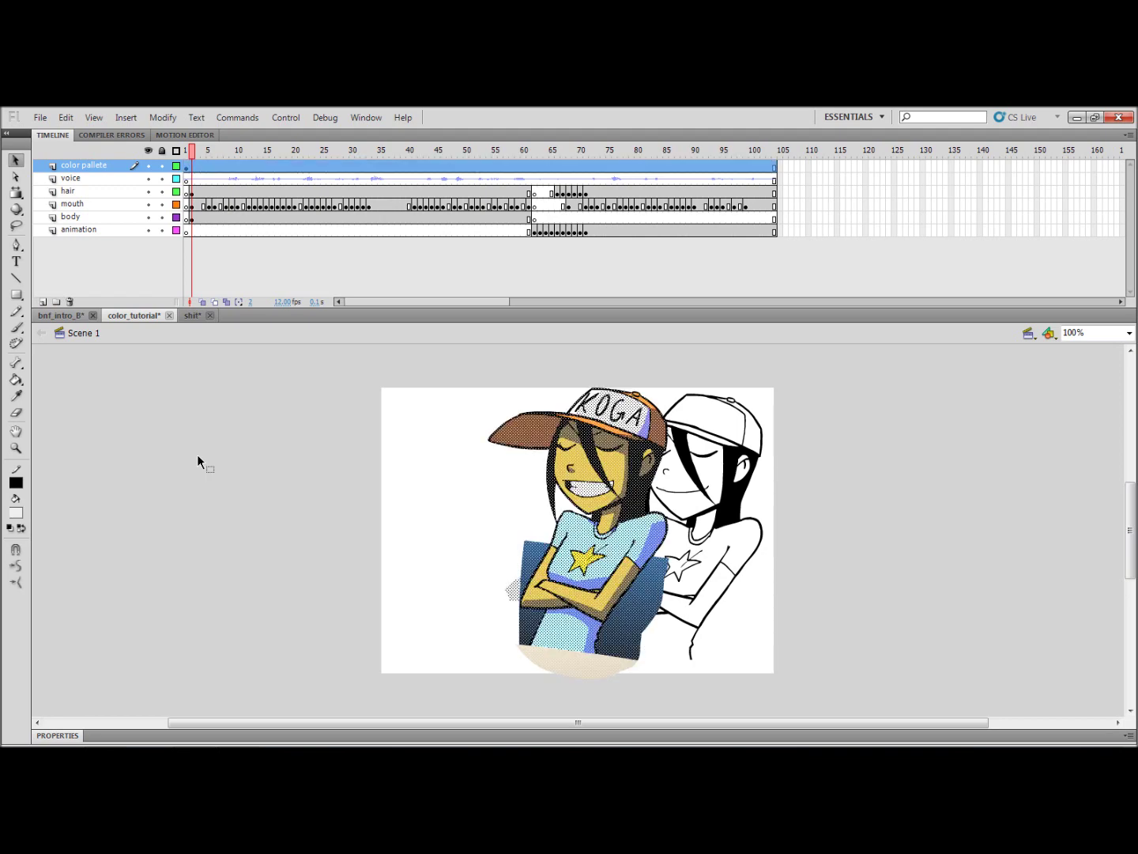
{"action": "left_click_drag", "start_coordinate": [601, 565], "coordinate": [234, 545]}
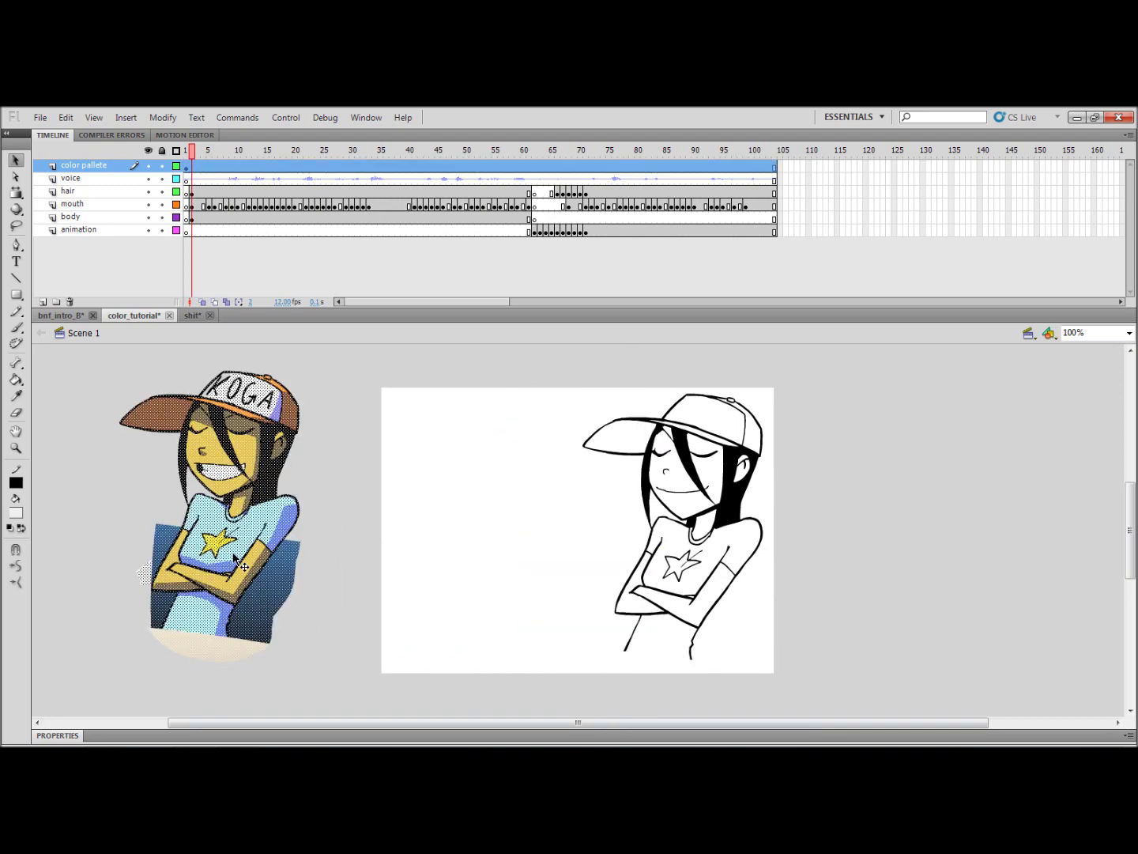
{"action": "left_click", "coordinate": [366, 534]}
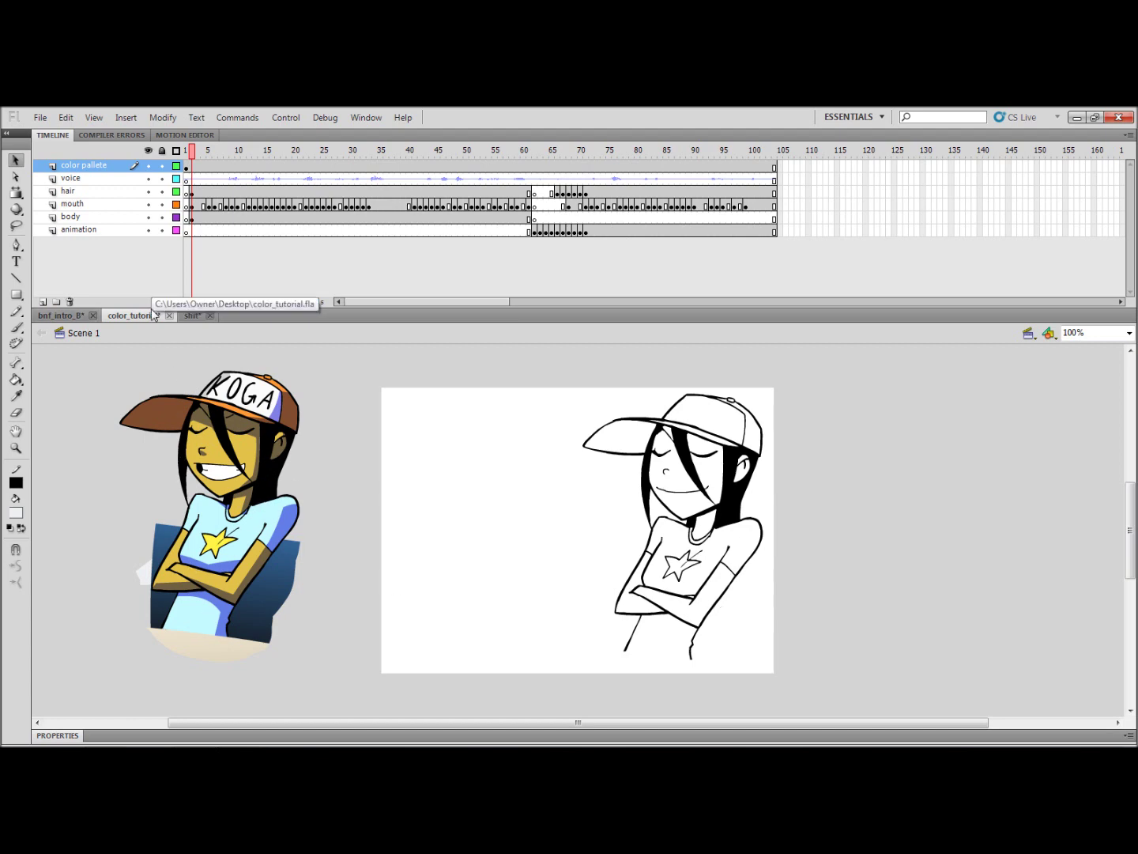
- Sample the yellow skin colour from the reference and switch to the Paint Bucket
{"action": "left_click", "coordinate": [16, 513]}
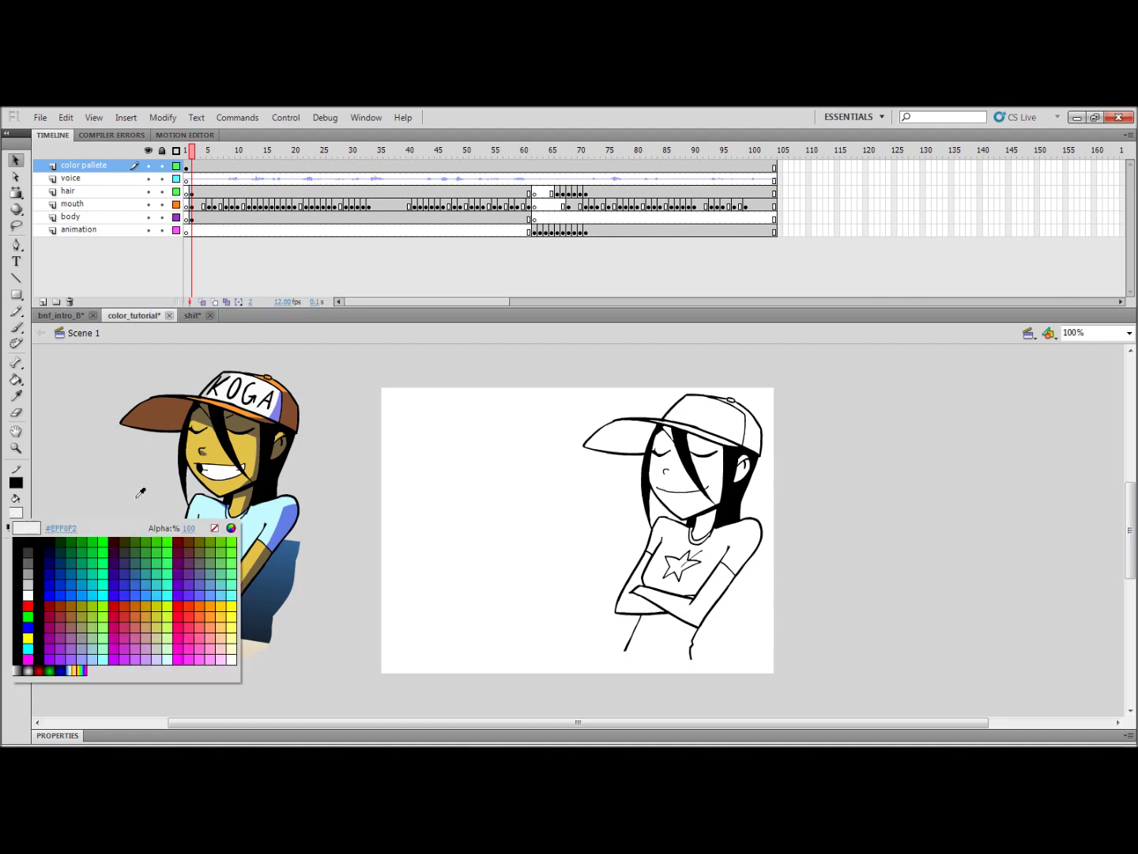
{"action": "left_click", "coordinate": [214, 460]}
{"action": "key", "text": "k"}
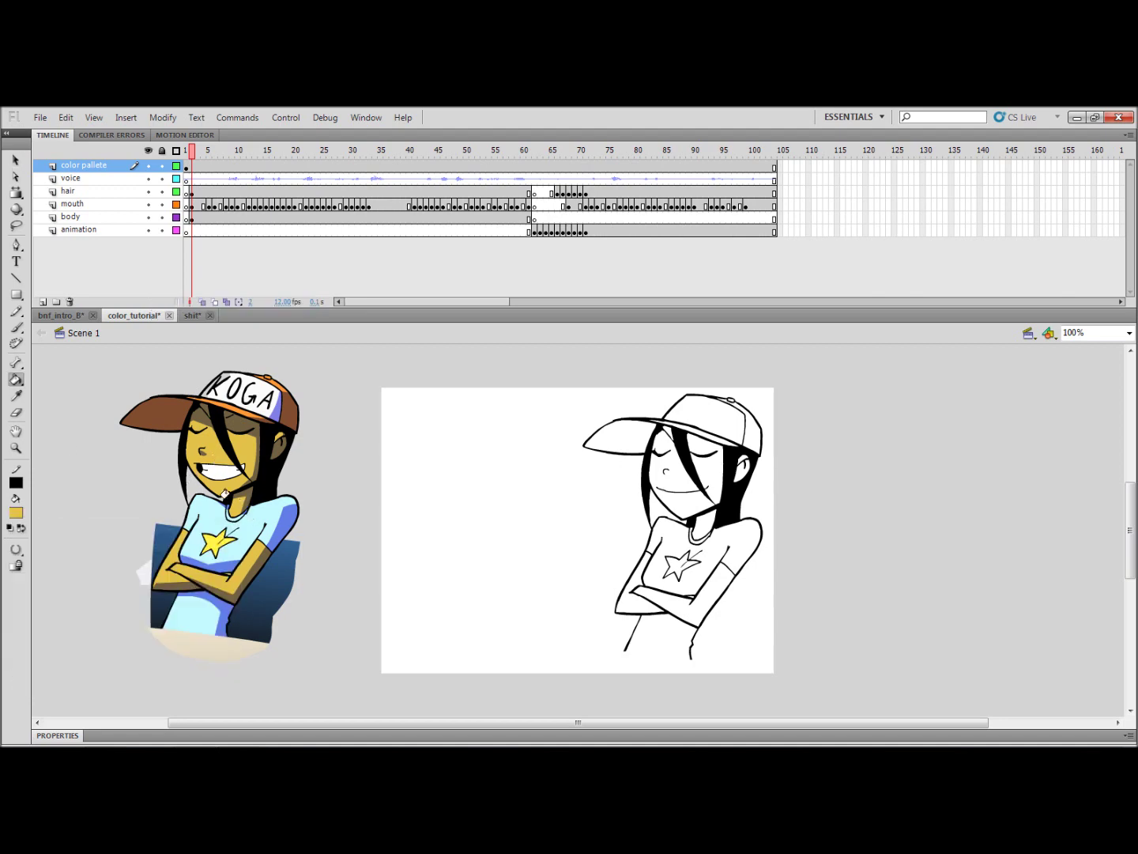
- Lock all layers except the mouth layer
{"action": "left_click", "coordinate": [162, 151]}
{"action": "left_click", "coordinate": [161, 203]}
{"action": "left_click", "coordinate": [105, 203]}
{"action": "left_click", "coordinate": [109, 218]}
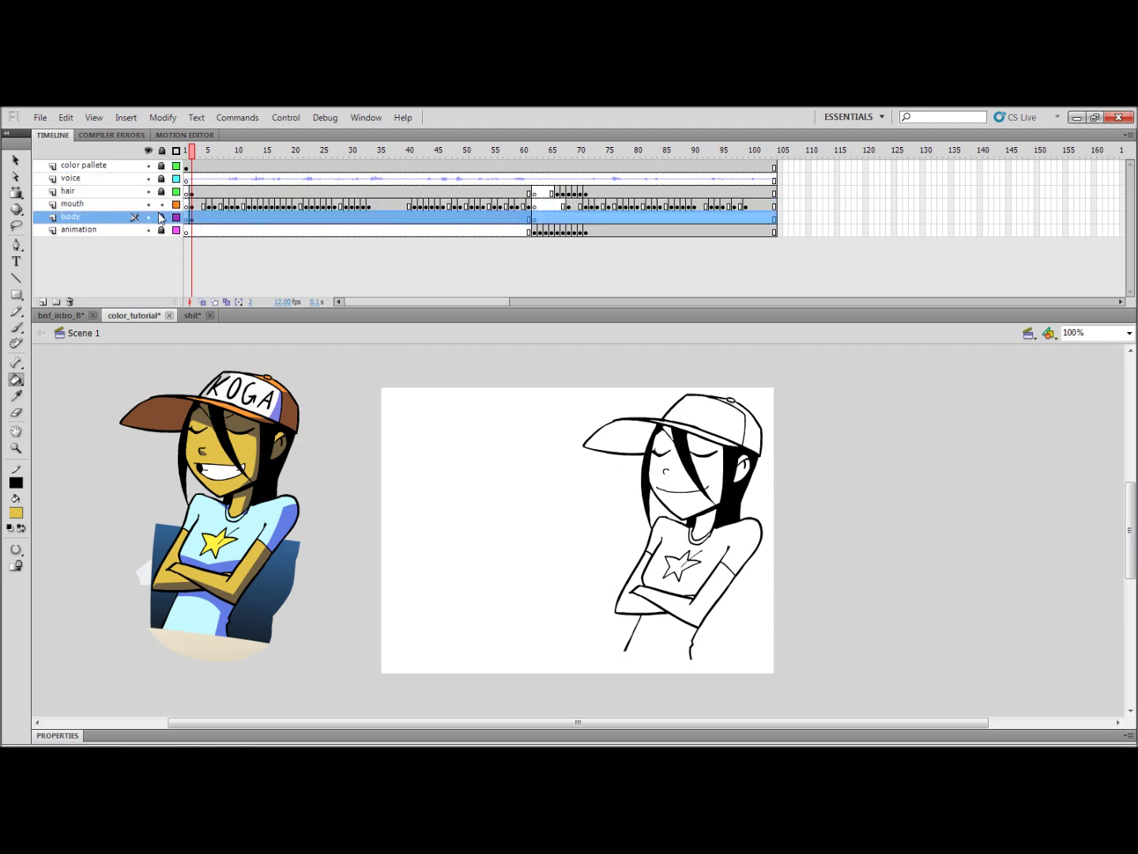
{"action": "left_click", "coordinate": [161, 217]}
{"action": "left_click", "coordinate": [122, 208]}
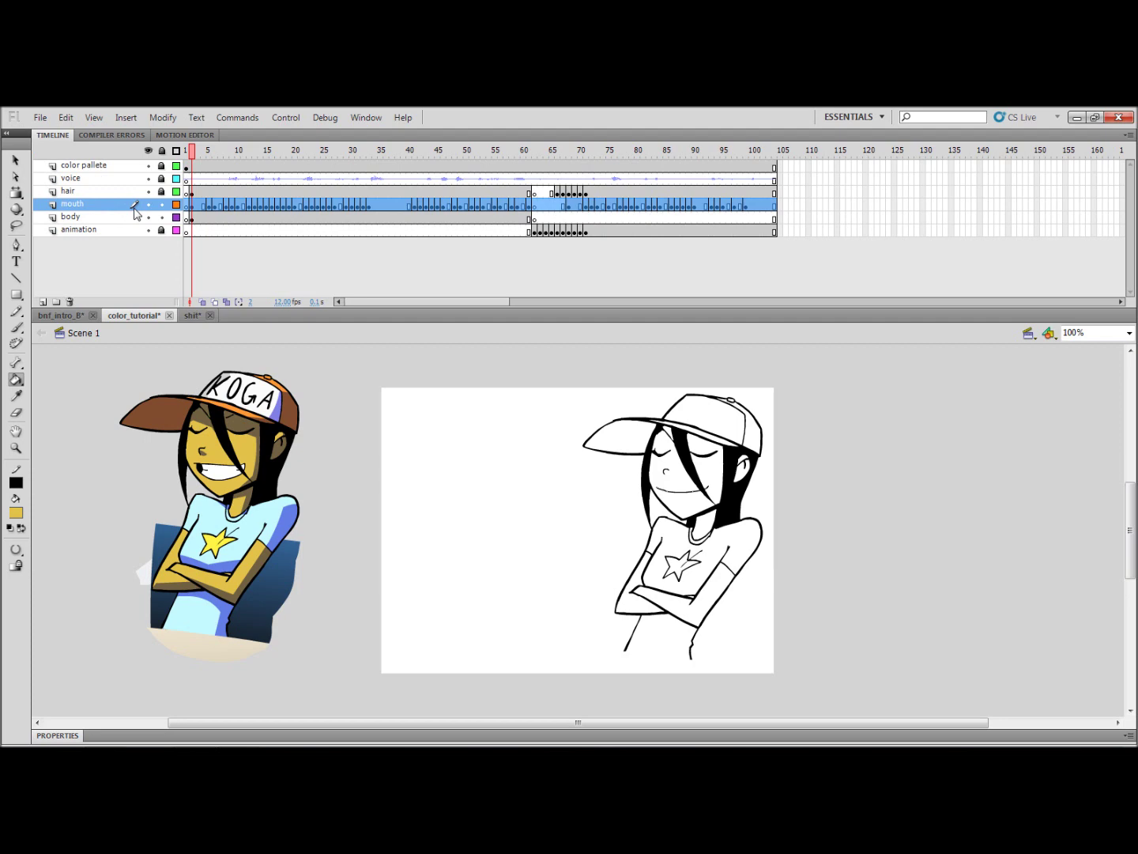
{"action": "left_click", "coordinate": [161, 203]}
{"action": "left_click", "coordinate": [162, 216]}
{"action": "left_click", "coordinate": [162, 204]}
- Set the fill colour to pink #FF9999 and go to frame 7's open mouth
{"action": "left_click", "coordinate": [187, 151]}
{"action": "mouse_move", "coordinate": [196, 163]}
{"action": "left_mouse_down"}
{"action": "mouse_move", "coordinate": [245, 162]}
{"action": "mouse_move", "coordinate": [216, 166]}
{"action": "left_mouse_up"}
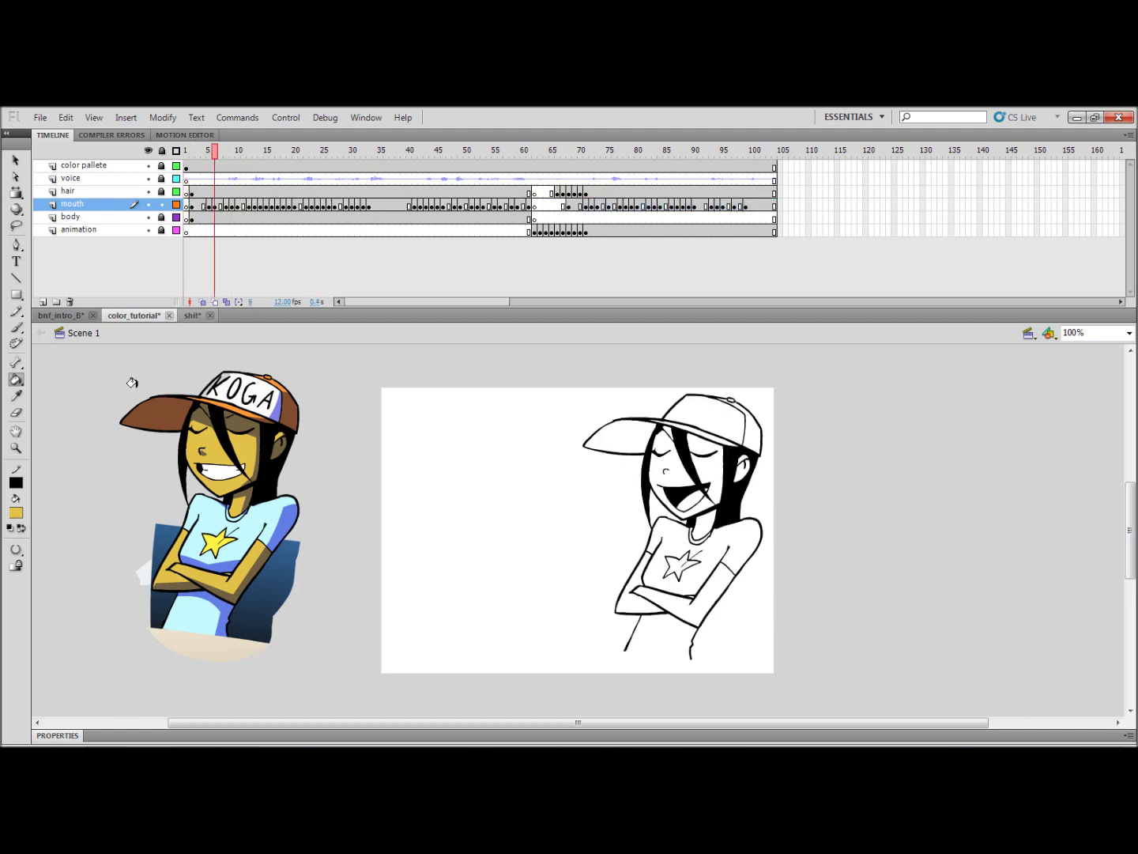
{"action": "left_click", "coordinate": [16, 512]}
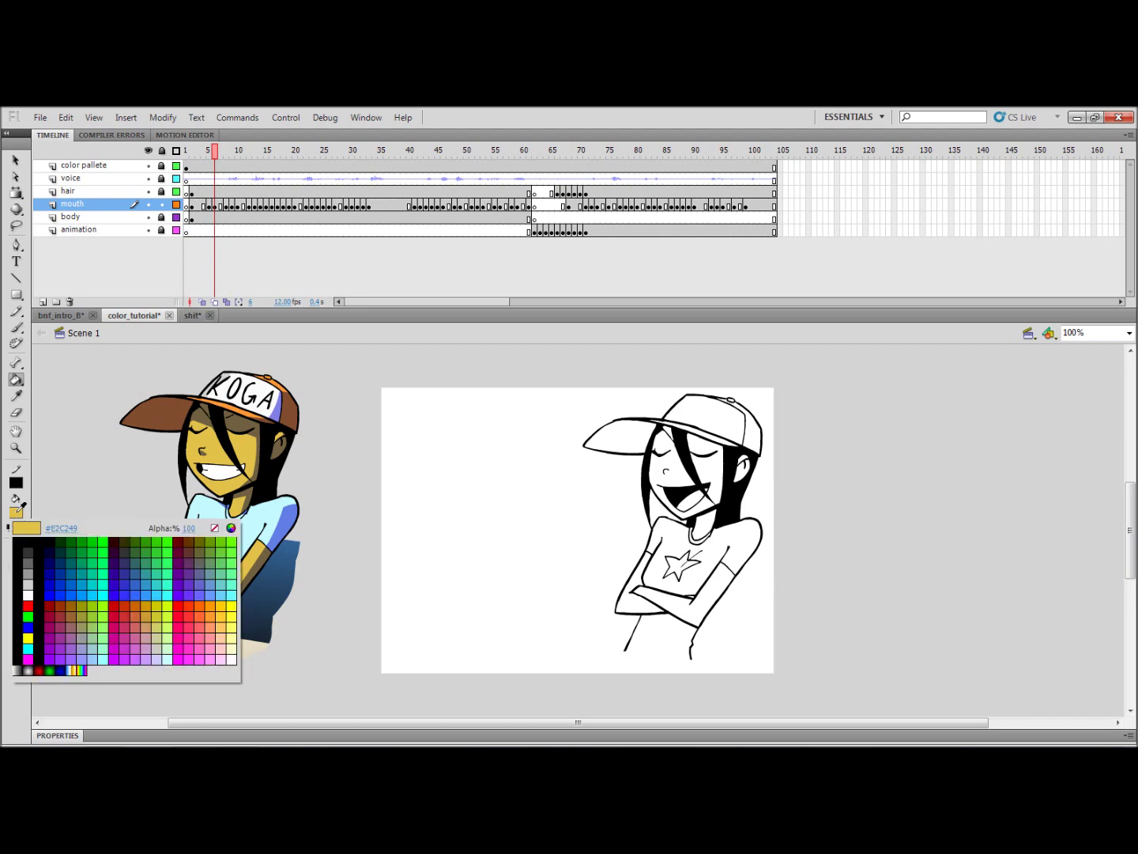
{"action": "left_click", "coordinate": [209, 640]}
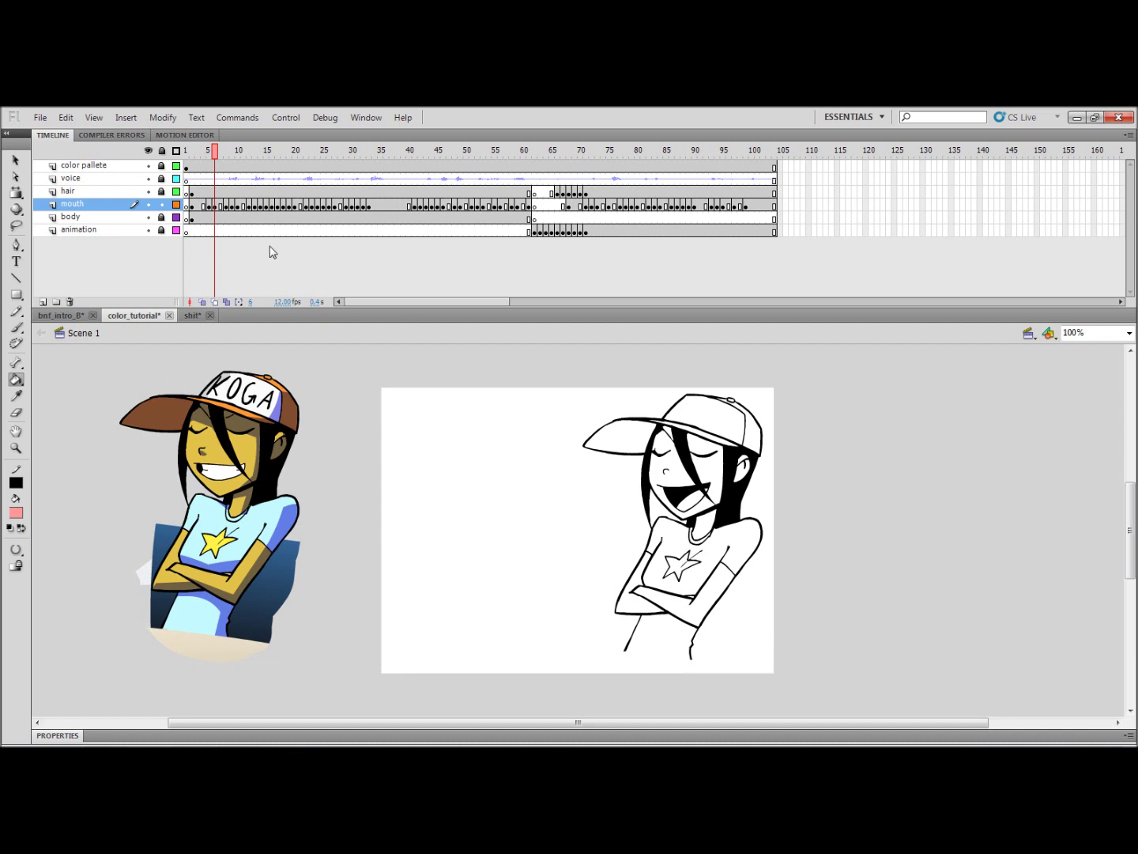
{"action": "left_click", "coordinate": [192, 207]}
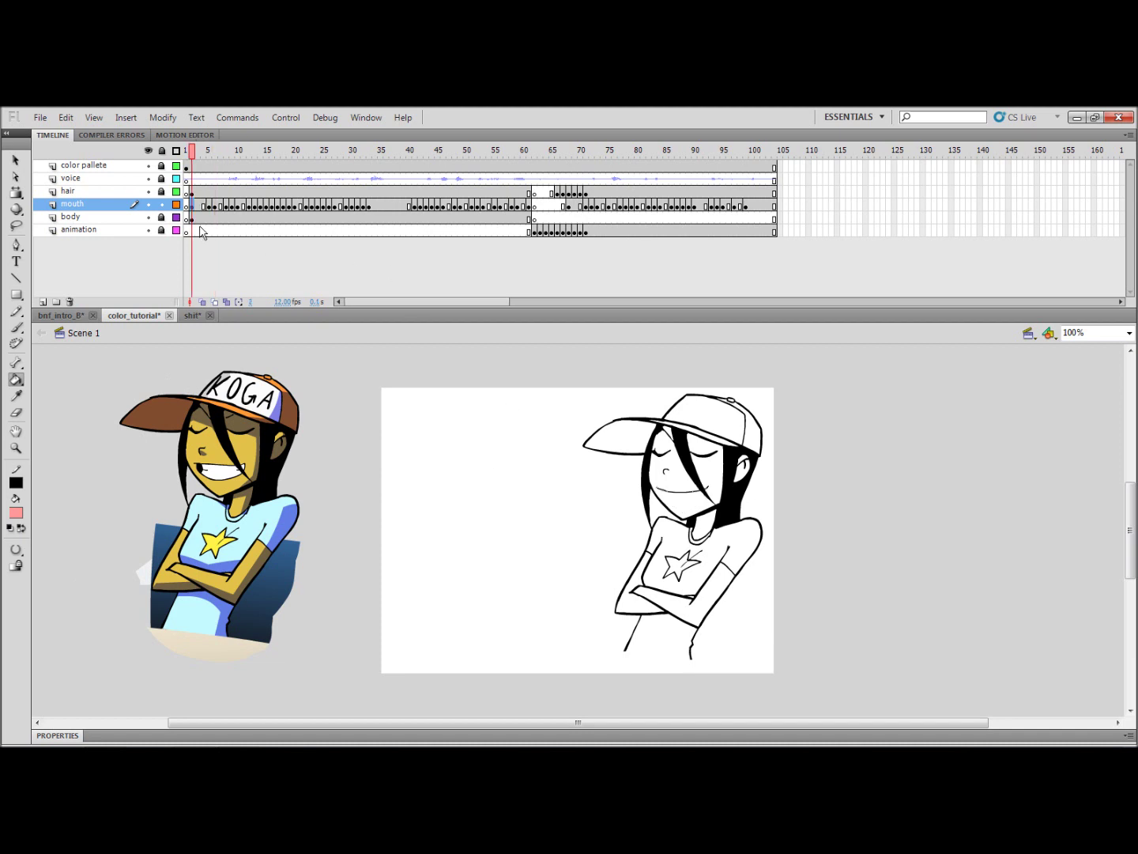
{"action": "key", "text": "v"}
{"action": "left_click", "coordinate": [508, 529]}
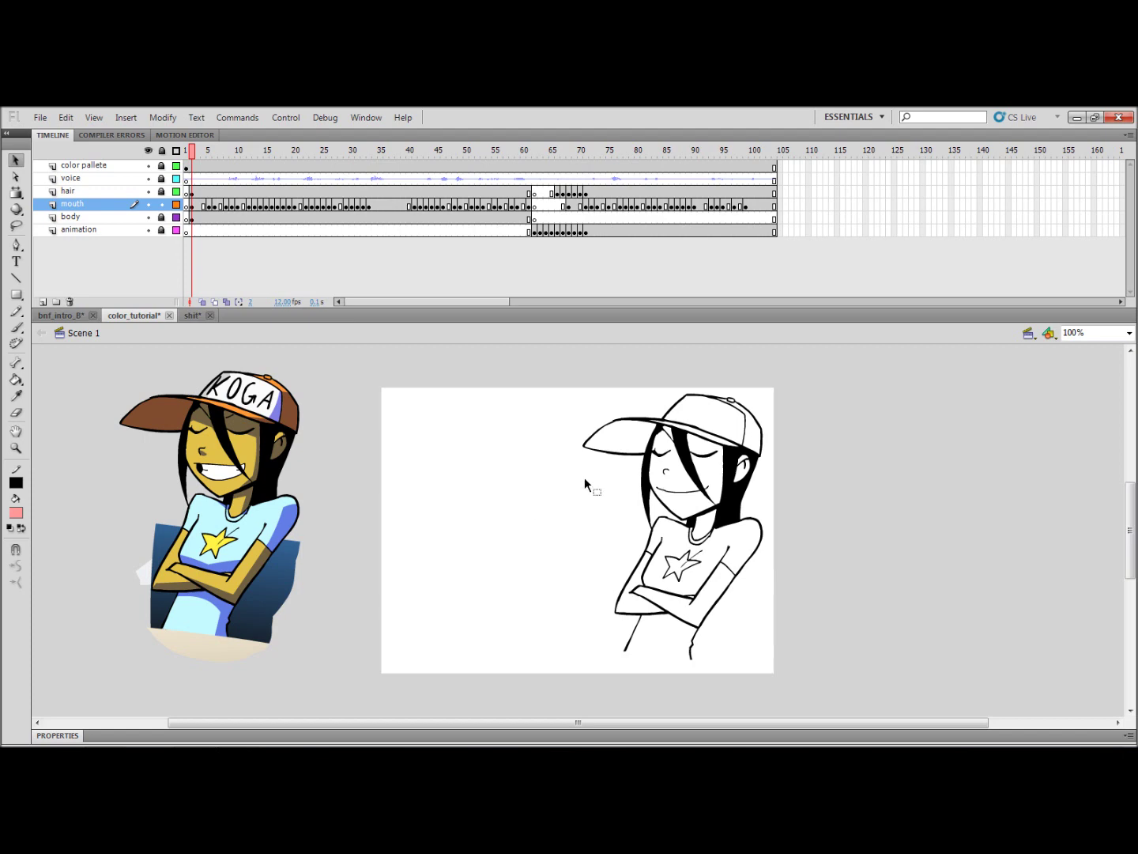
{"action": "left_click", "coordinate": [220, 152]}
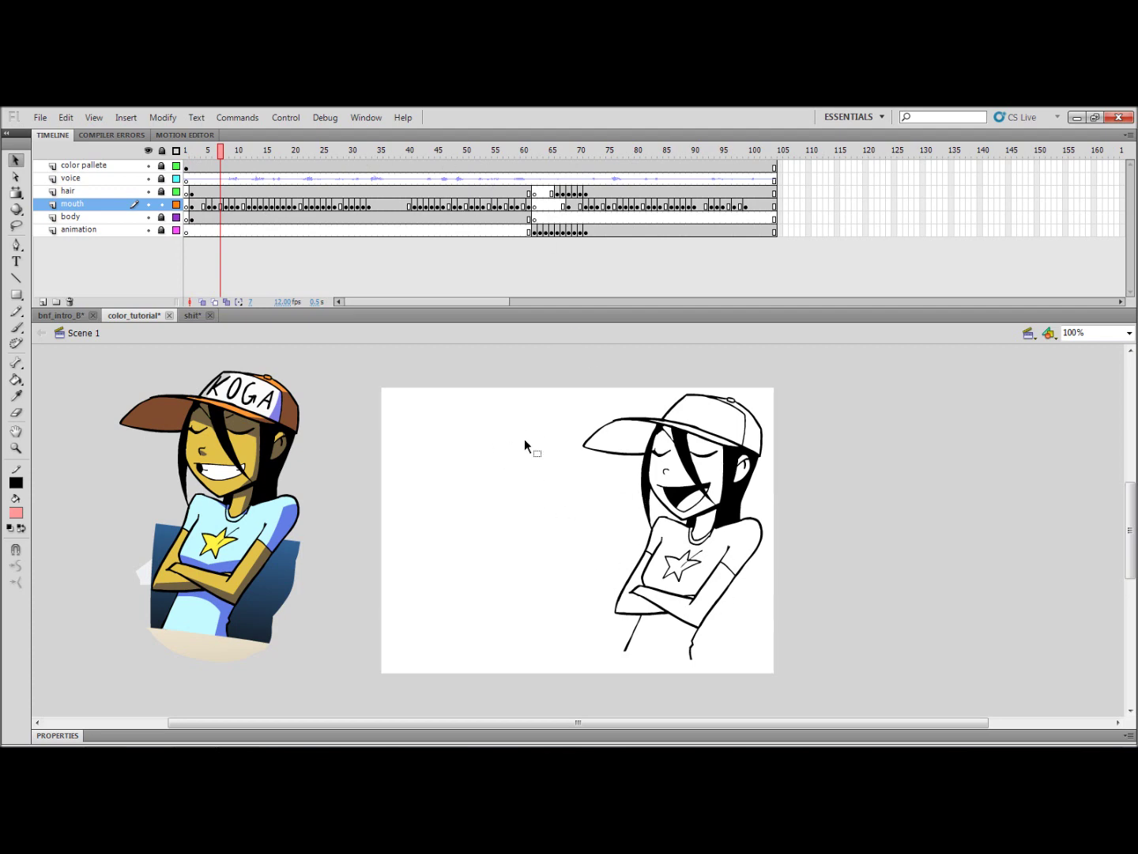
- Set the document background colour to grey #999999 in Modify > Document
{"action": "left_click", "coordinate": [163, 117]}
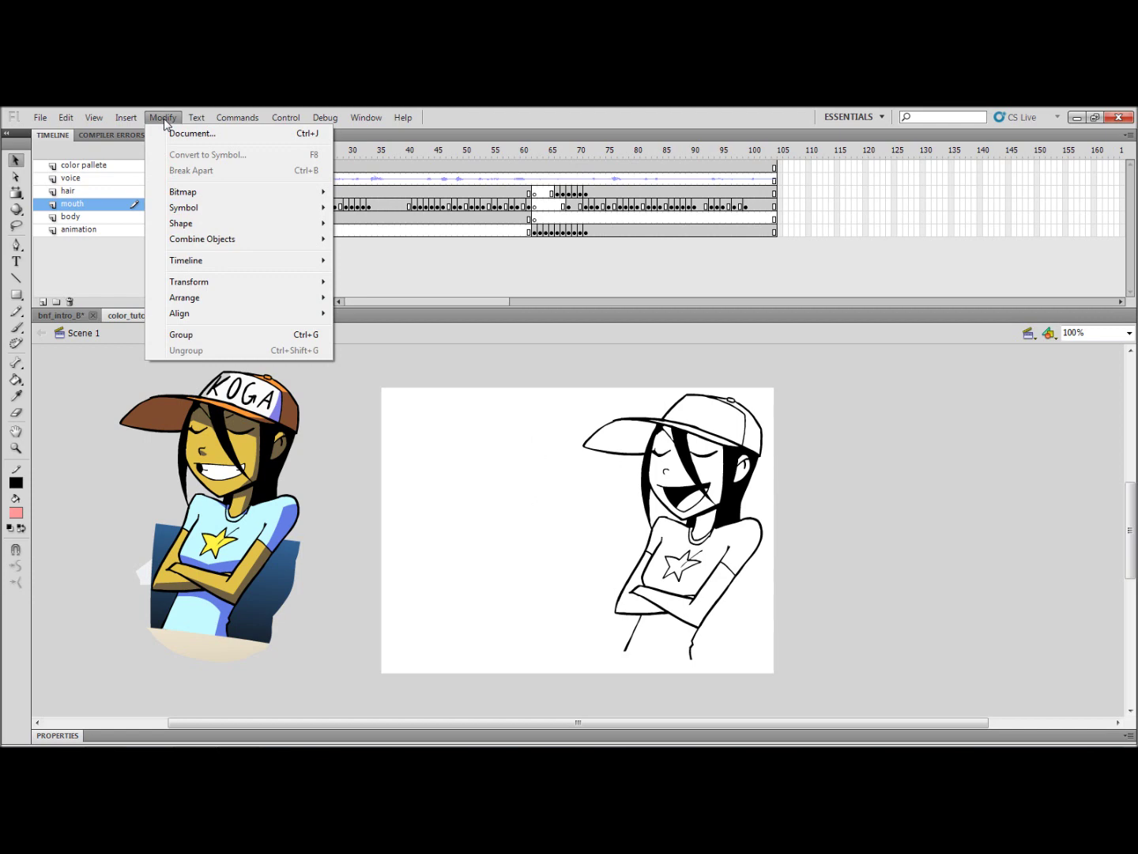
{"action": "left_click", "coordinate": [190, 135]}
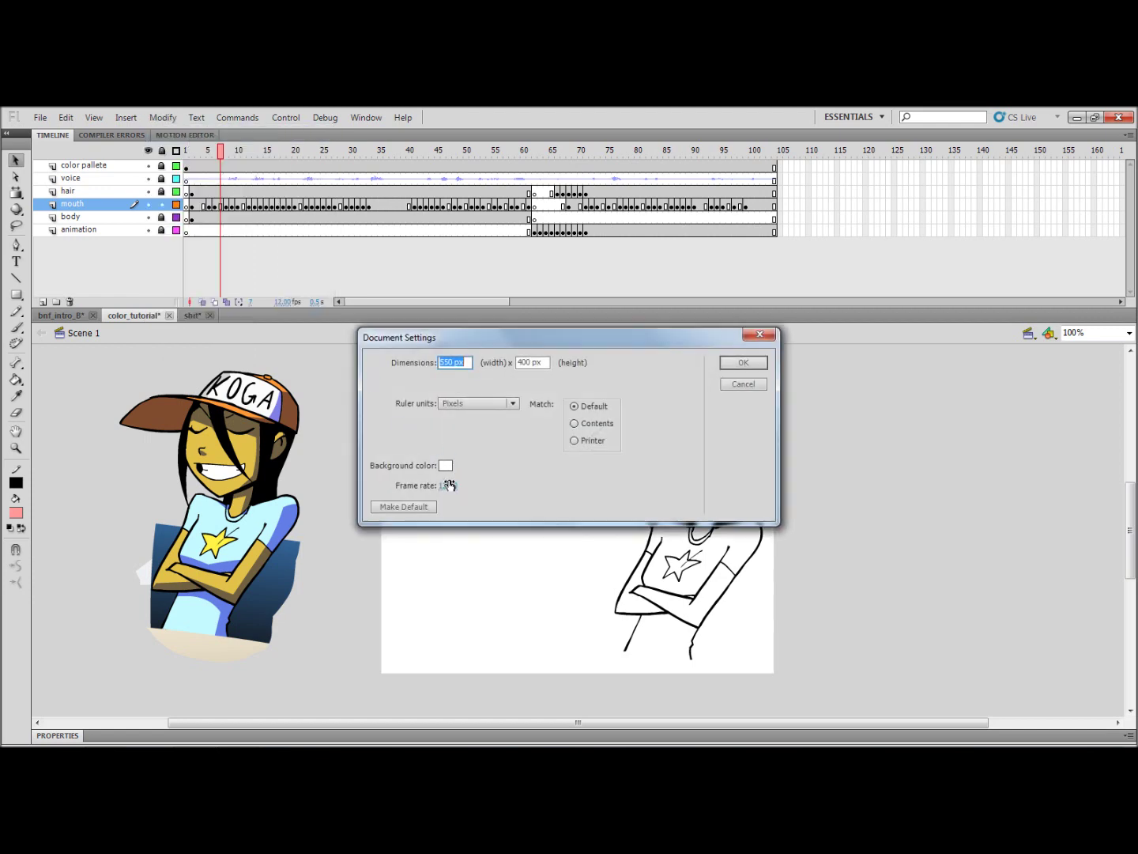
{"action": "left_click", "coordinate": [446, 465]}
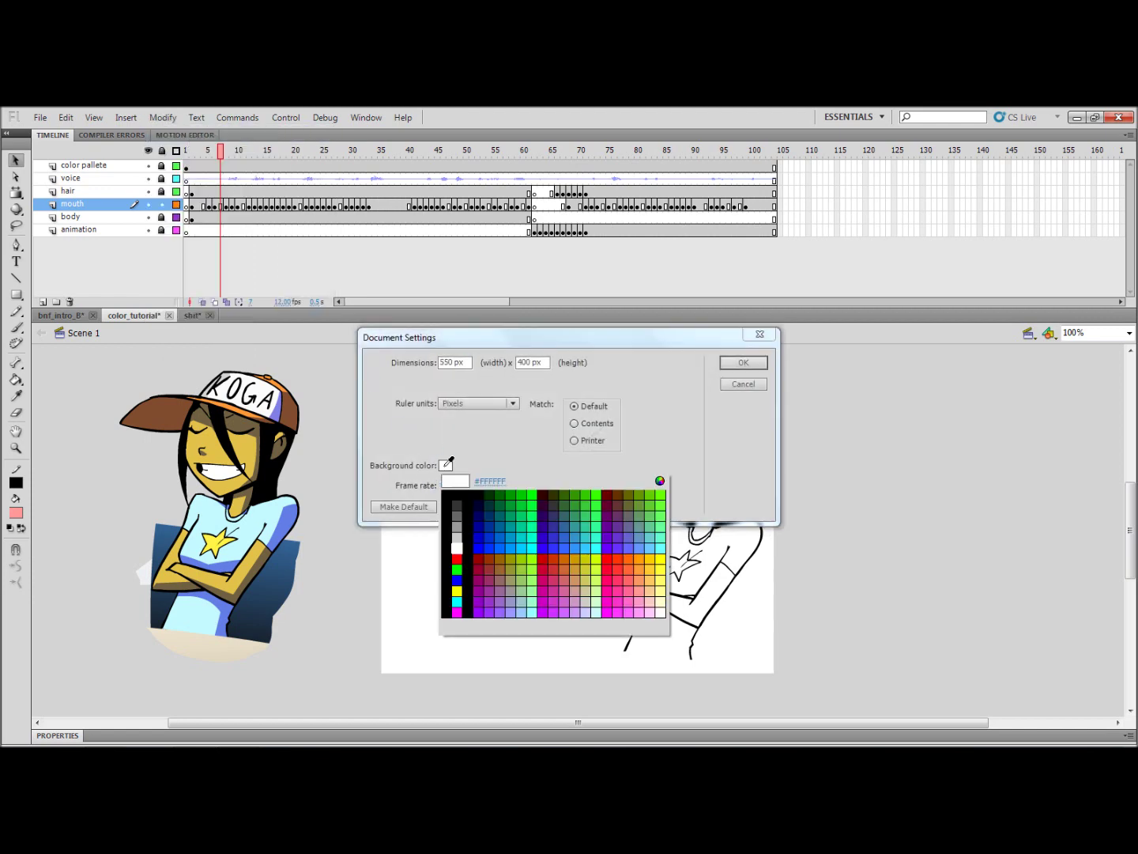
{"action": "left_click", "coordinate": [460, 526]}
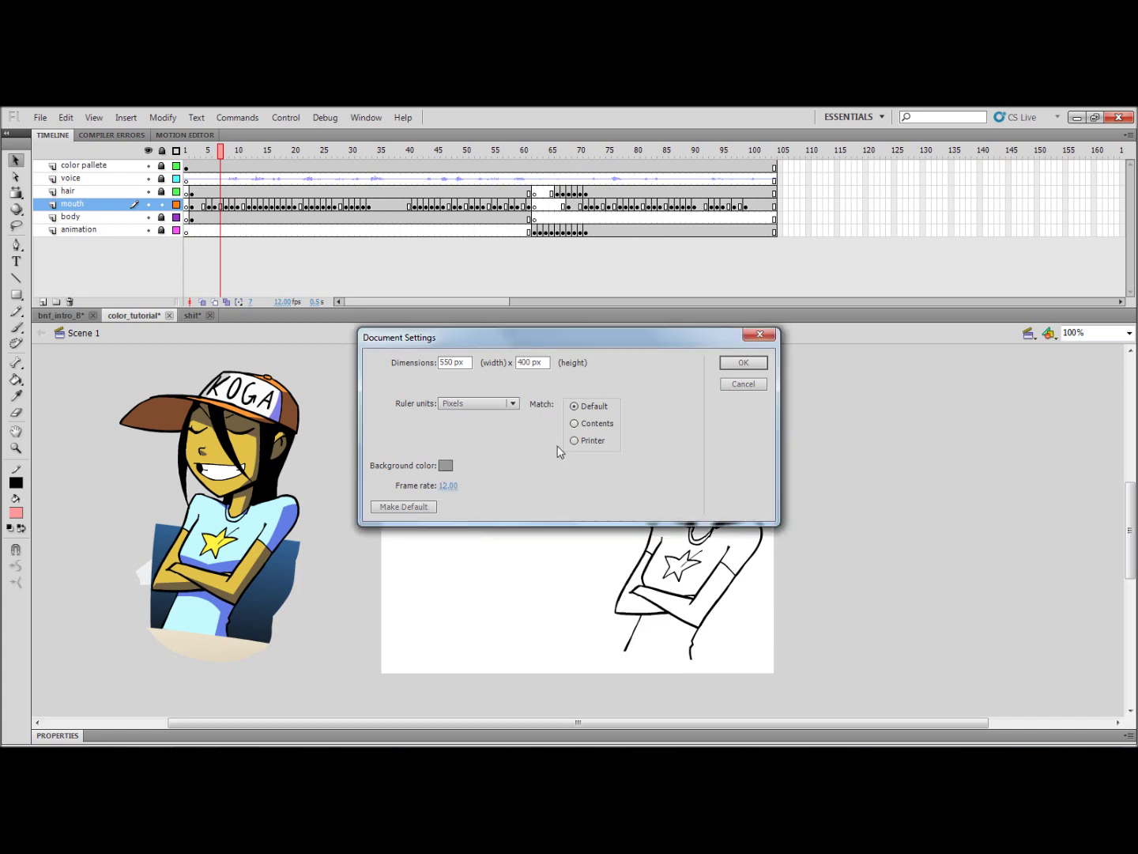
{"action": "left_click", "coordinate": [740, 366]}
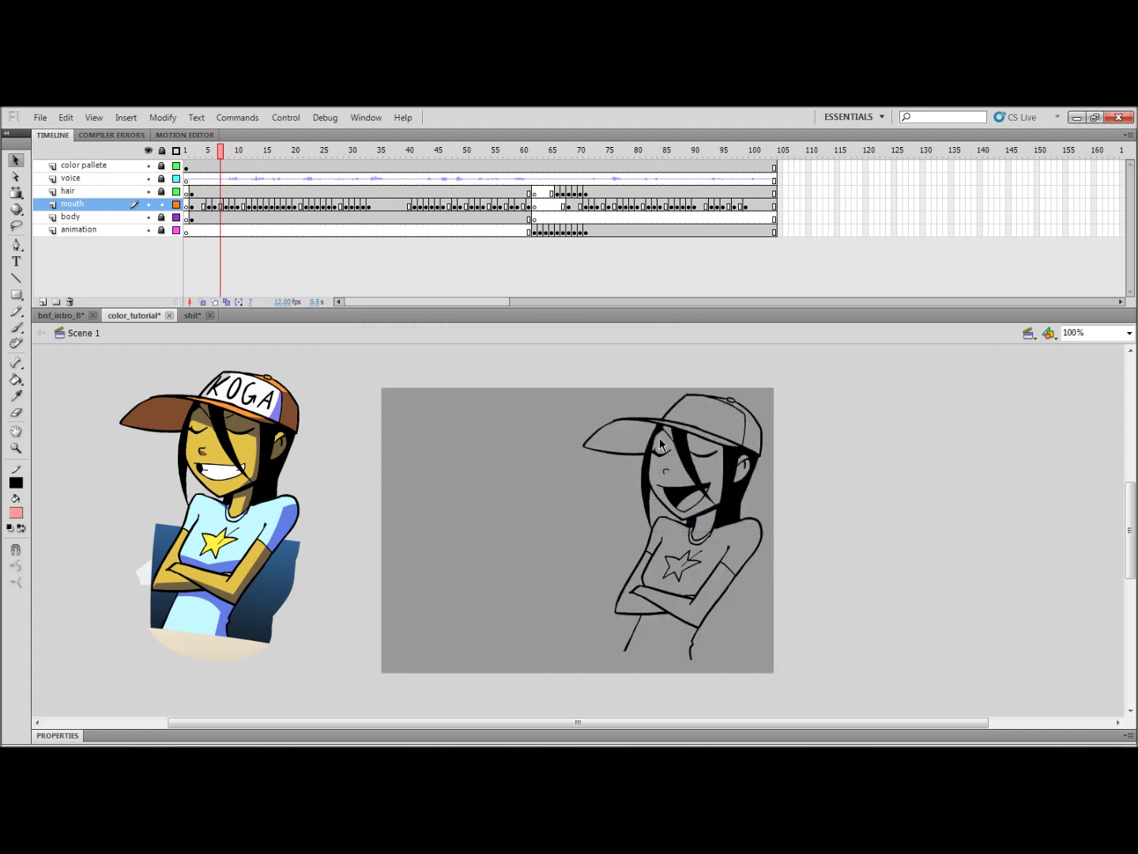
{"action": "left_click_drag", "start_coordinate": [225, 153], "coordinate": [257, 158]}
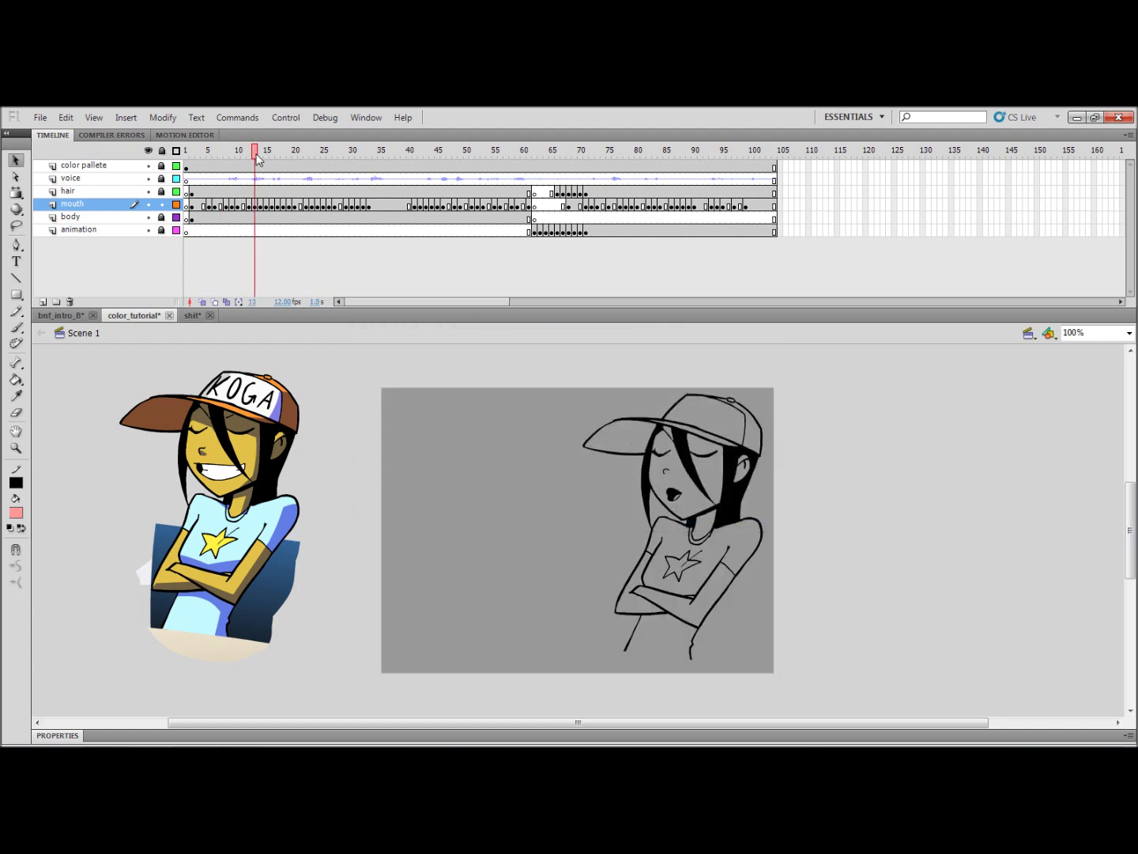
{"action": "left_click", "coordinate": [330, 158]}
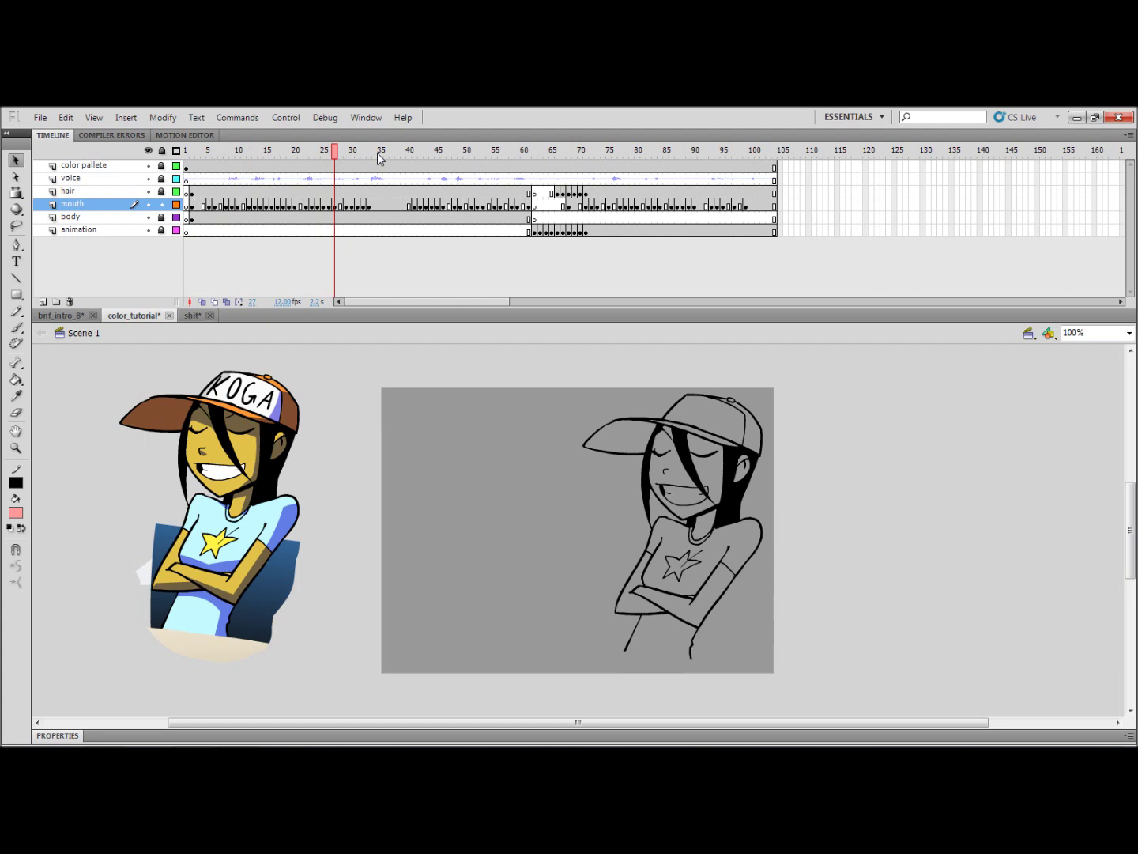
{"action": "key", "text": "comma"}
{"action": "key", "text": "comma"}
{"action": "key", "text": "comma"}
{"action": "key", "text": "comma"}
{"action": "key", "text": "comma"}
{"action": "key", "text": "comma"}
{"action": "key", "text": "comma"}
{"action": "key", "text": "comma"}
{"action": "key", "text": "comma"}
{"action": "key", "text": "comma"}
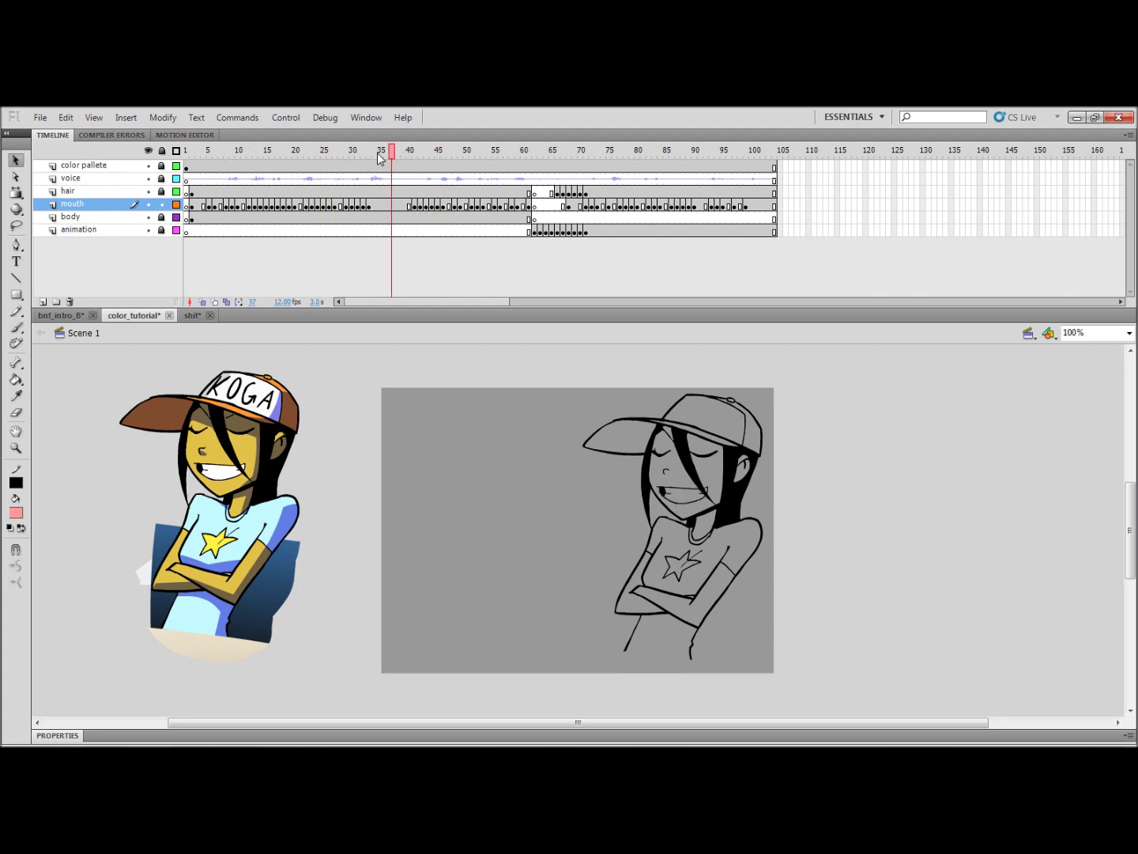
{"action": "key", "text": "period"}
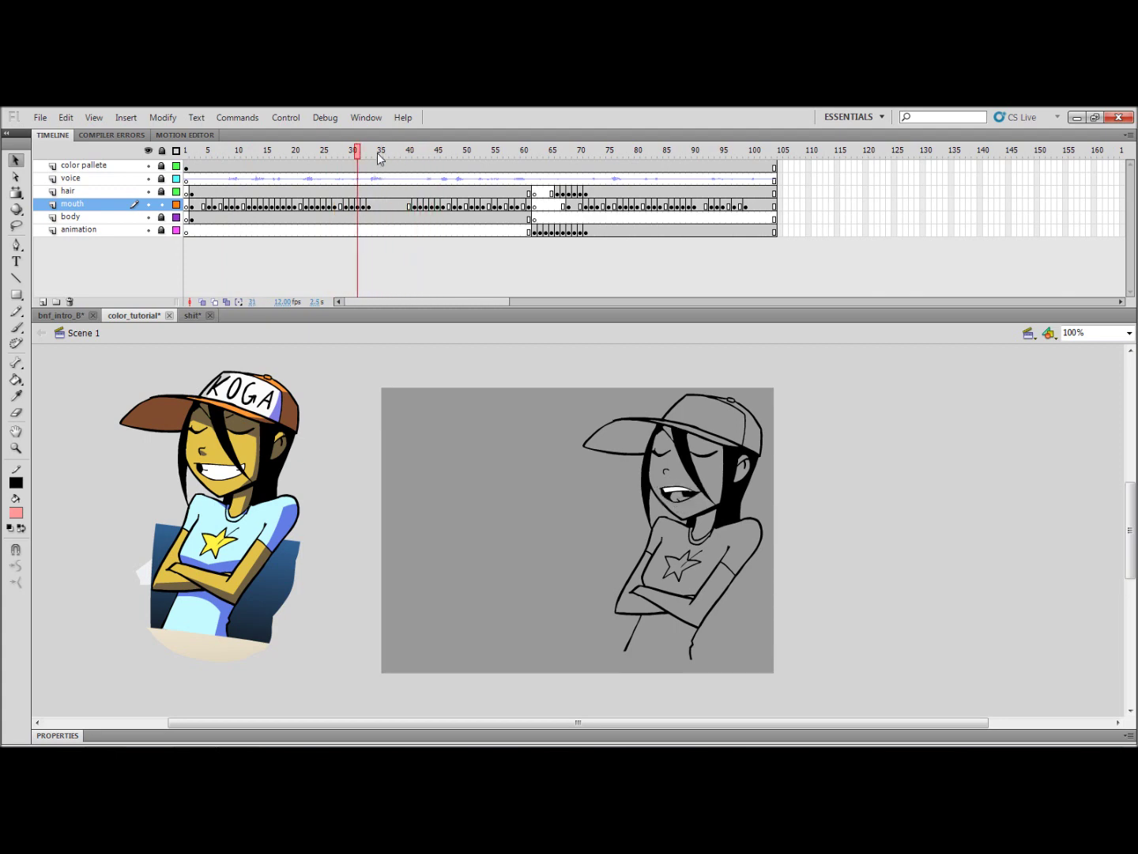
{"action": "left_click", "coordinate": [193, 205]}
{"action": "key", "text": "k"}
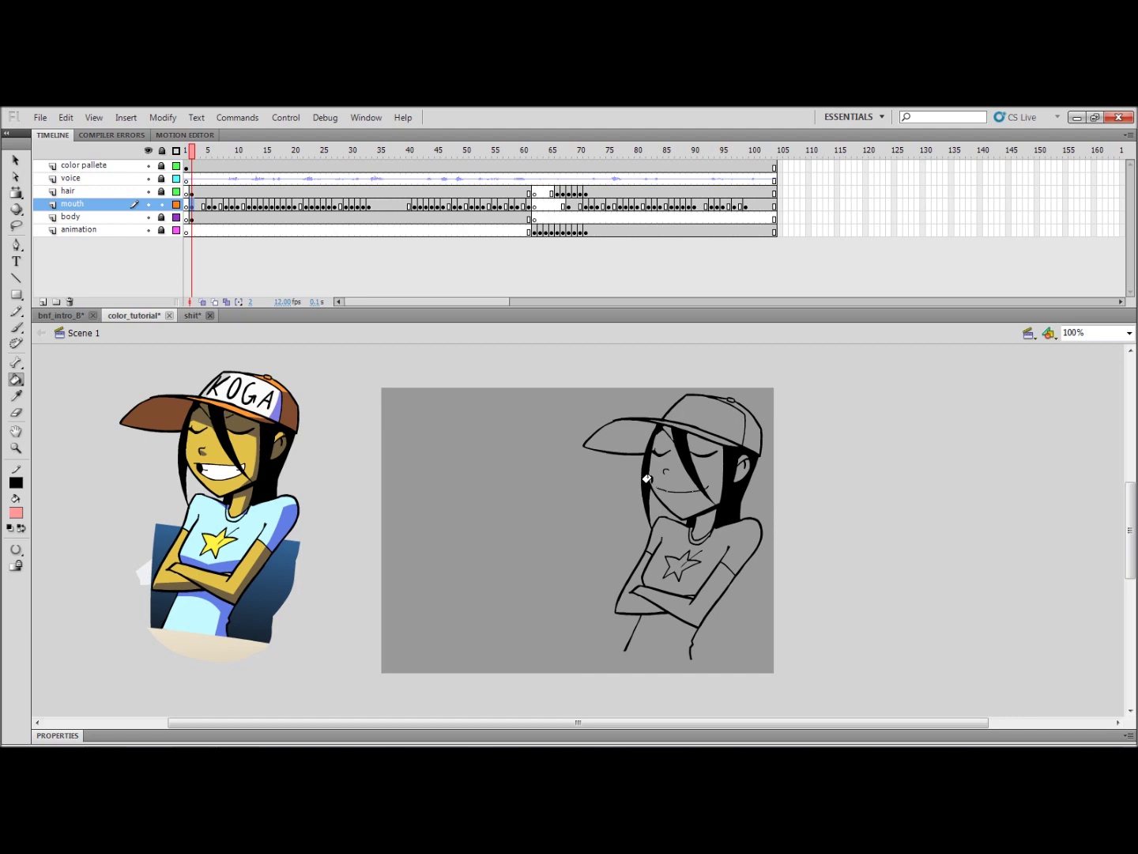
{"action": "key", "text": "n"}
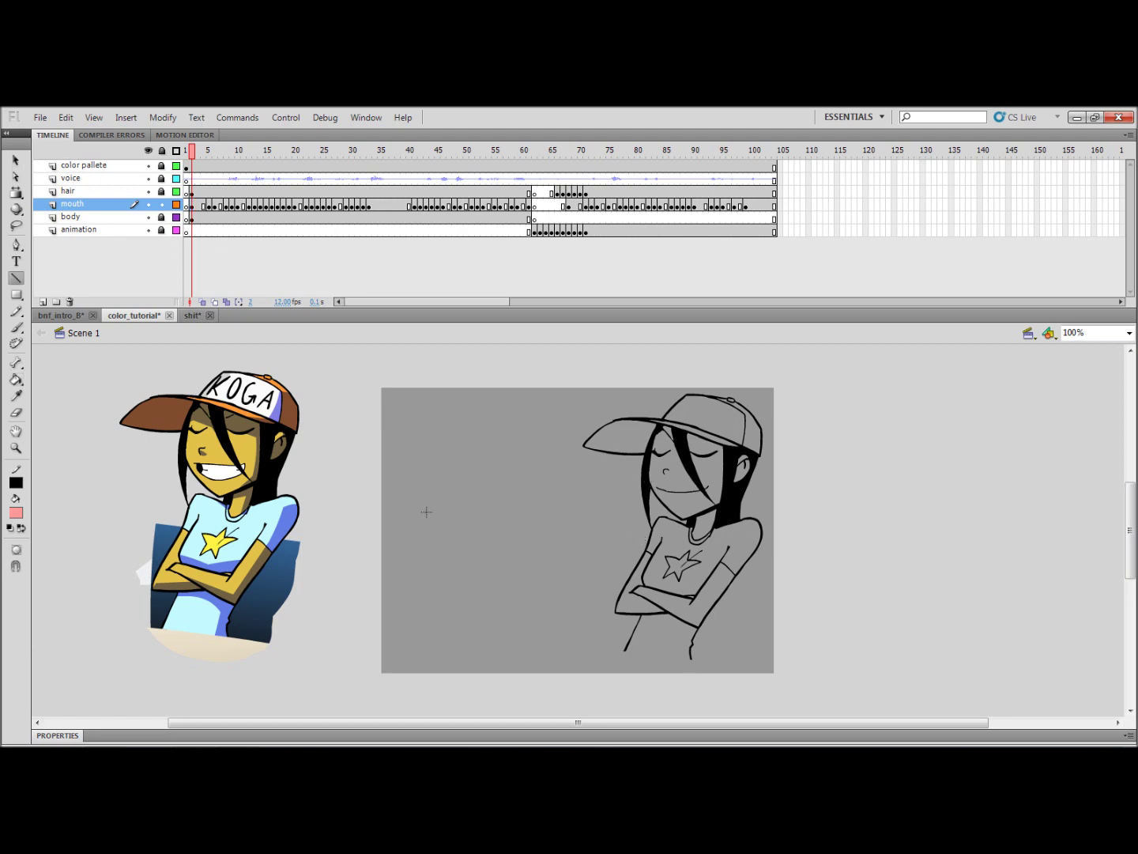
{"action": "key", "text": "v"}
{"action": "key", "text": "Return"}
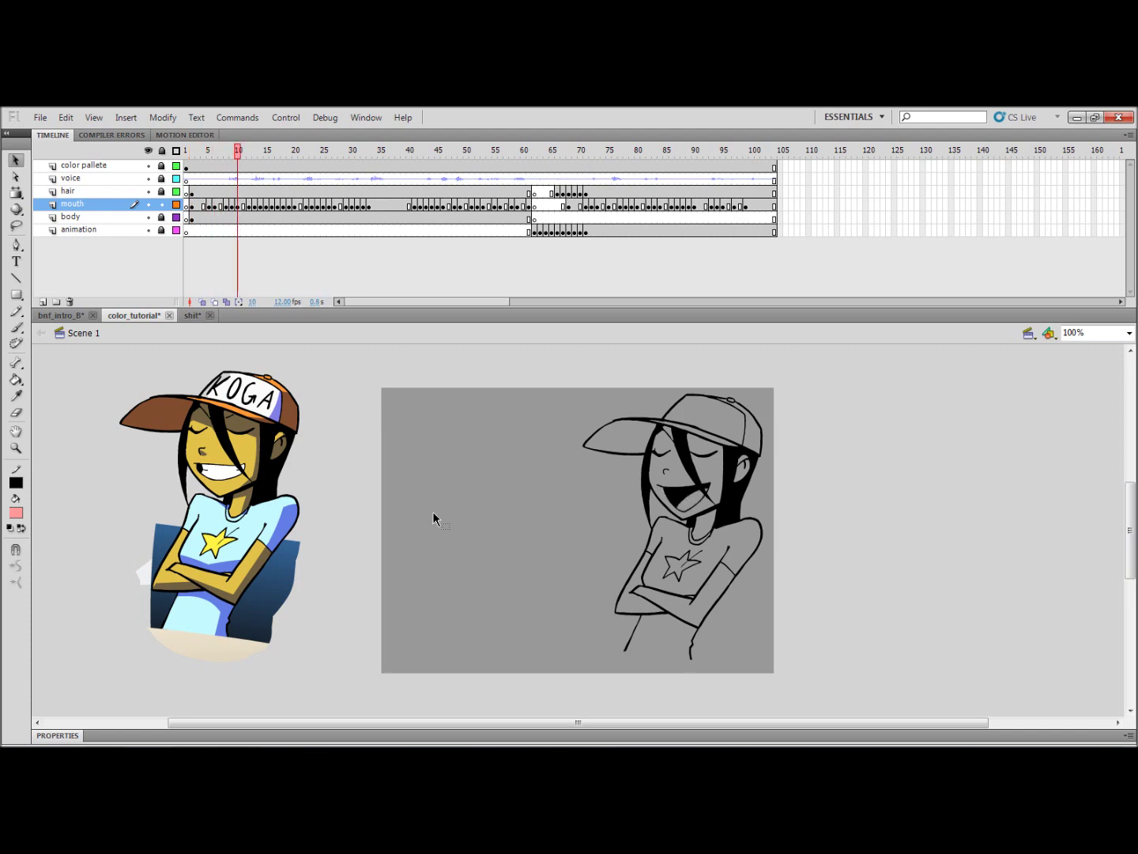
{"action": "key", "text": "comma"}
{"action": "key", "text": "comma"}
{"action": "key", "text": "comma"}
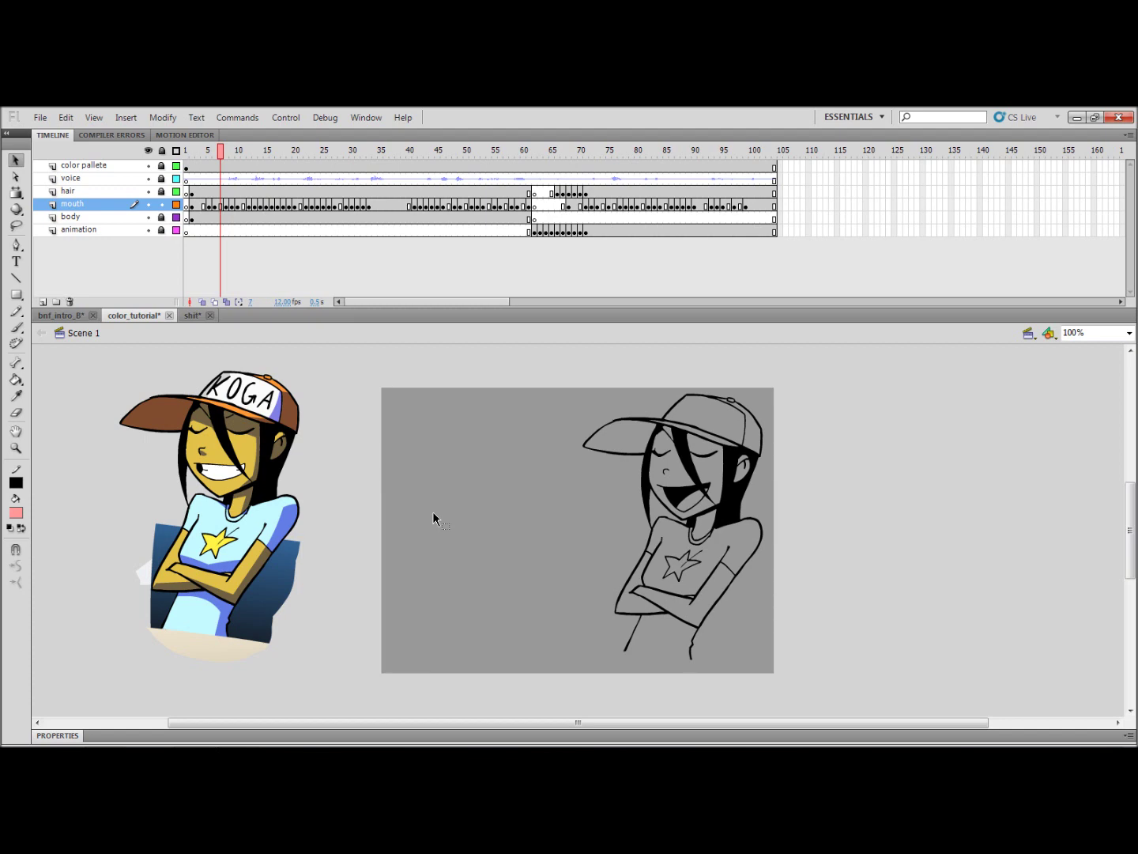
{"action": "key", "text": "comma"}
{"action": "key", "text": "comma"}
{"action": "key", "text": "comma"}
{"action": "key", "text": "period"}
{"action": "key", "text": "period"}
{"action": "key", "text": "period"}
{"action": "key", "text": "comma"}
{"action": "key", "text": "period"}
{"action": "key", "text": "comma"}
{"action": "key", "text": "period"}
{"action": "key", "text": "comma"}
{"action": "key", "text": "period"}
{"action": "key", "text": "period"}
{"action": "key", "text": "comma"}
{"action": "key", "text": "comma"}
{"action": "key", "text": "comma"}
{"action": "key", "text": "comma"}
{"action": "key", "text": "comma"}
{"action": "key", "text": "period"}
{"action": "key", "text": "period"}
{"action": "key", "text": "period"}
{"action": "key", "text": "comma"}
{"action": "key", "text": "comma"}
{"action": "key", "text": "comma"}
{"action": "key", "text": "comma"}
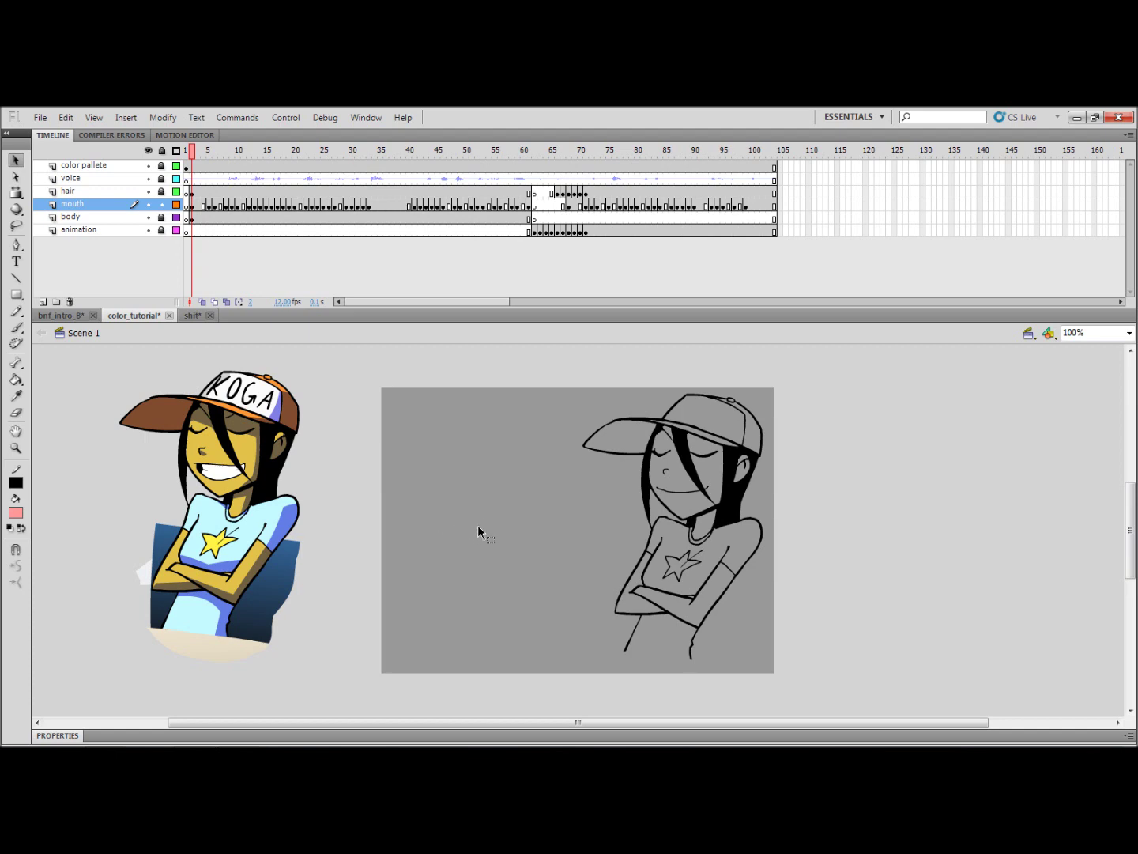
{"action": "left_click_drag", "start_coordinate": [477, 530], "coordinate": [524, 495]}
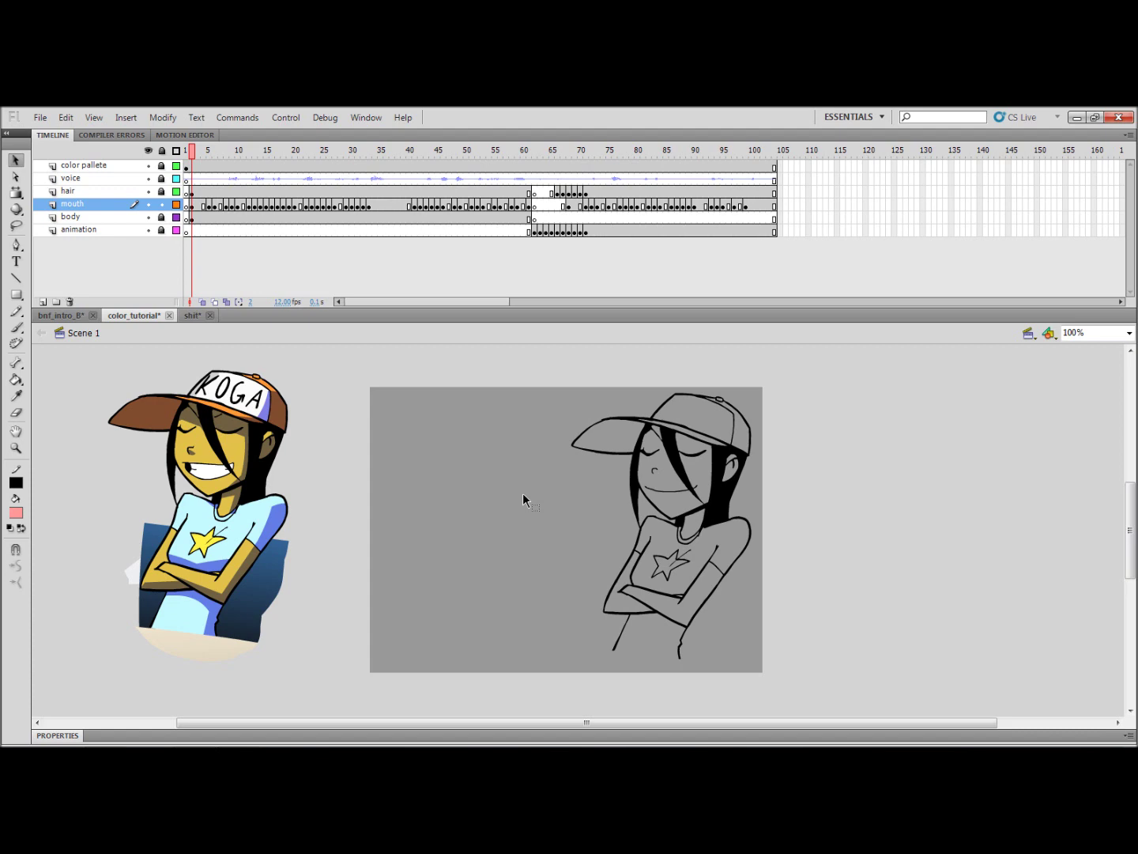
{"action": "key", "text": "ctrl+4"}
{"action": "key", "text": "ctrl+minus"}
{"action": "key", "text": "ctrl+minus"}
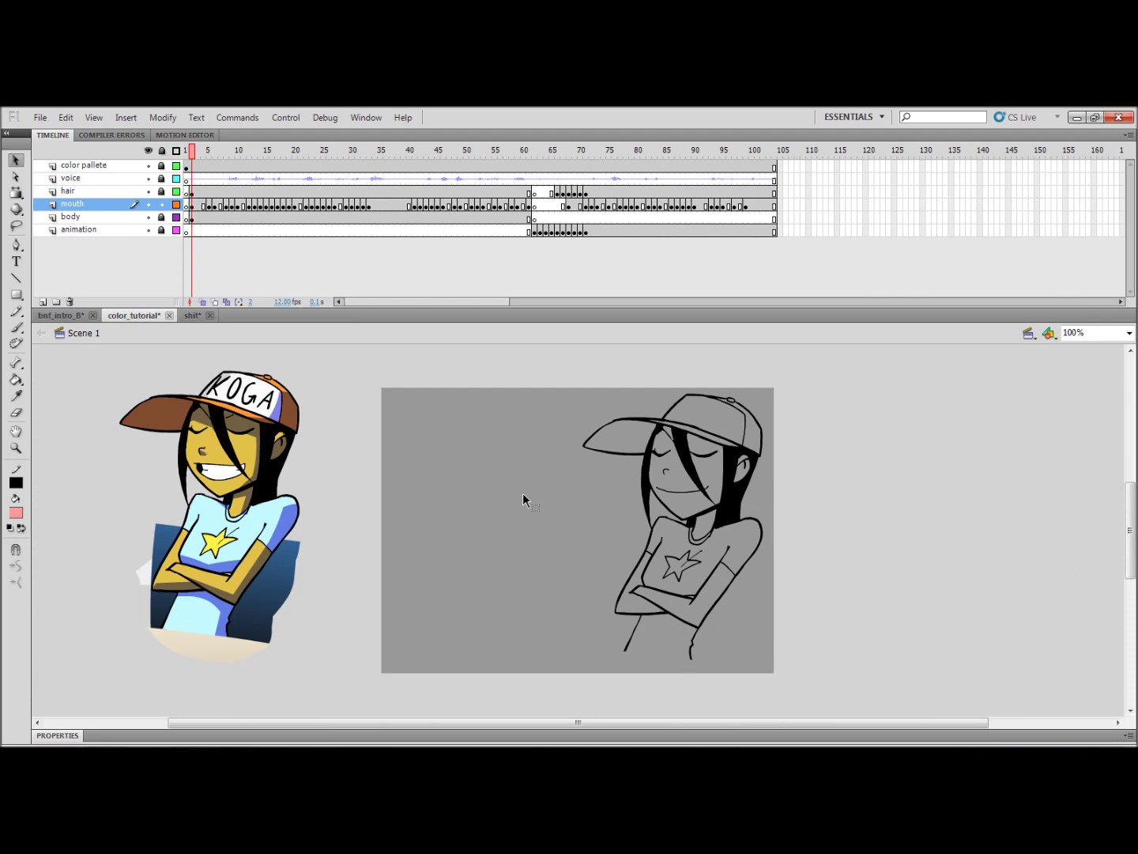
{"action": "key", "text": "k"}
{"action": "key", "text": "ctrl+equal"}
{"action": "key", "text": "ctrl+equal"}
{"action": "key", "text": "ctrl+minus"}
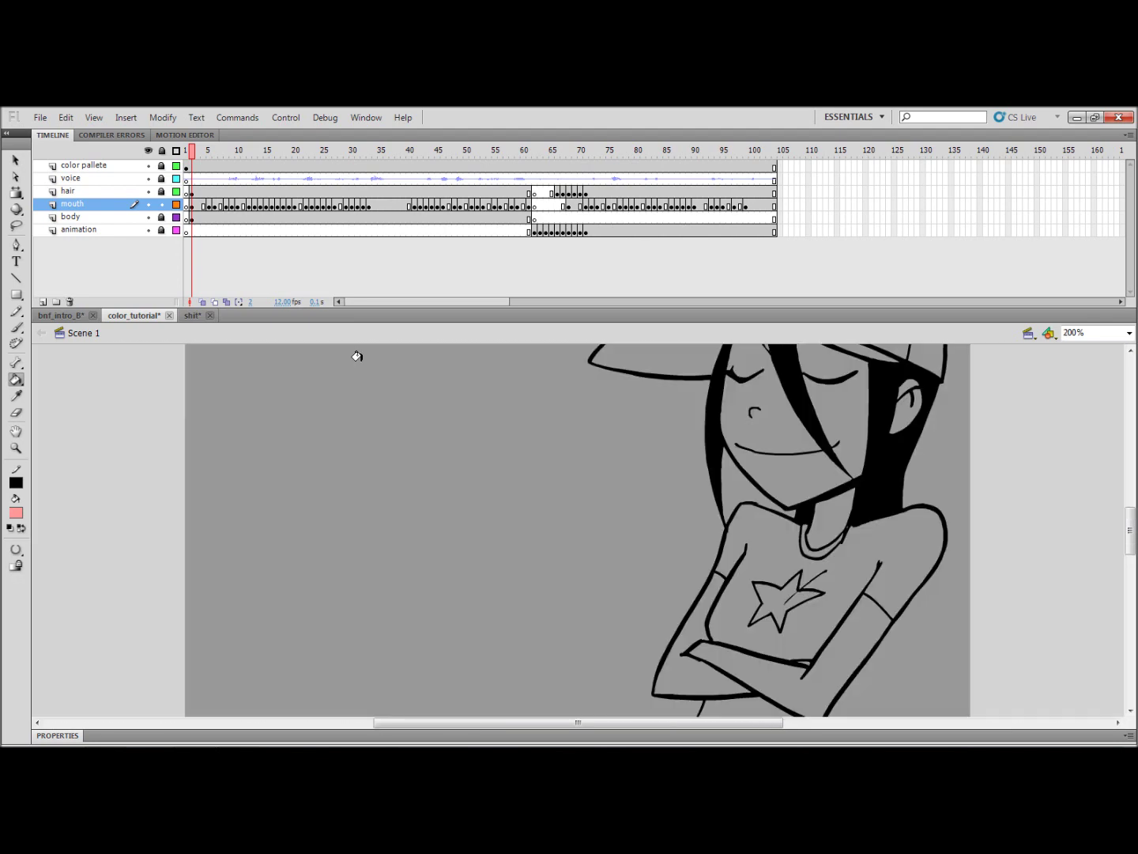
- Enlarge the drawing area, step to frame 5, and fill the tongue pink
{"action": "scroll", "coordinate": [490, 439], "scroll_direction": "right", "scroll_amount": 5}
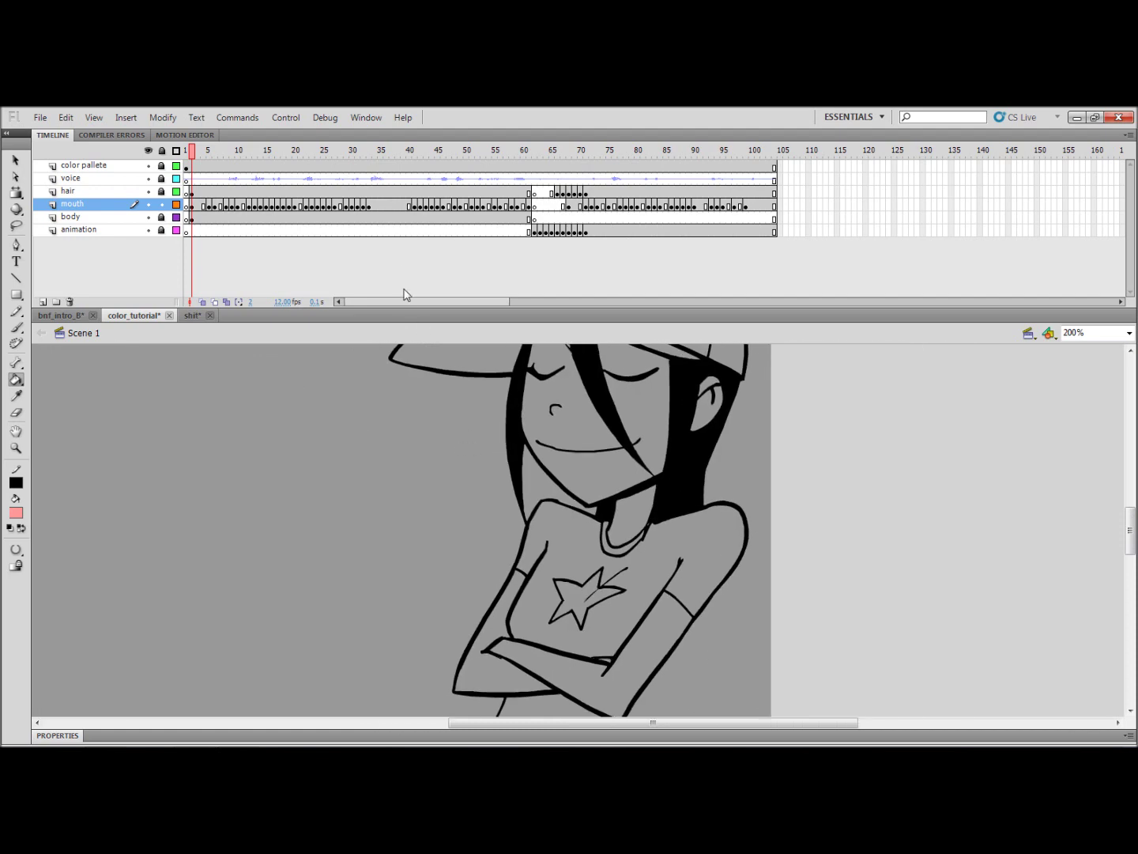
{"action": "left_click_drag", "start_coordinate": [404, 307], "coordinate": [400, 250]}
{"action": "mouse_move", "coordinate": [372, 322]}
{"action": "left_mouse_down"}
{"action": "mouse_move", "coordinate": [357, 459]}
{"action": "mouse_move", "coordinate": [359, 435]}
{"action": "left_mouse_up"}
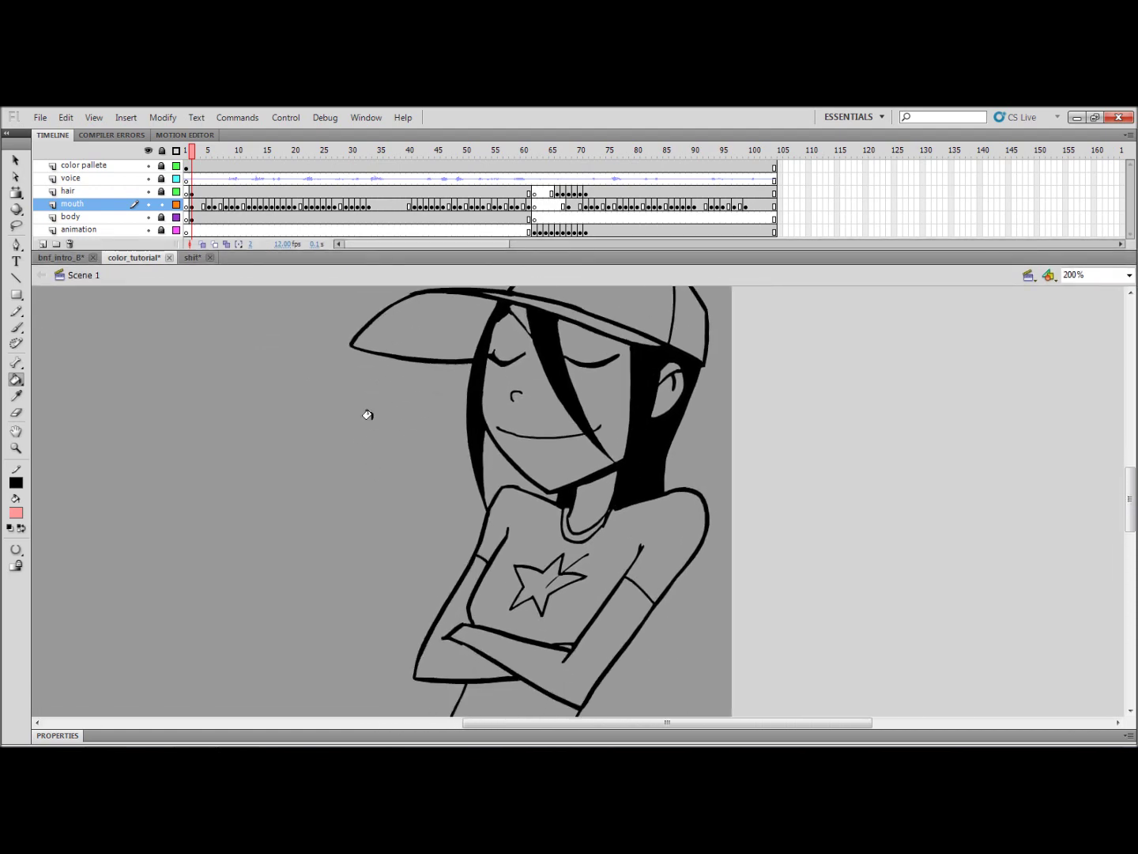
{"action": "key", "text": "period"}
{"action": "key", "text": "period"}
{"action": "key", "text": "period"}
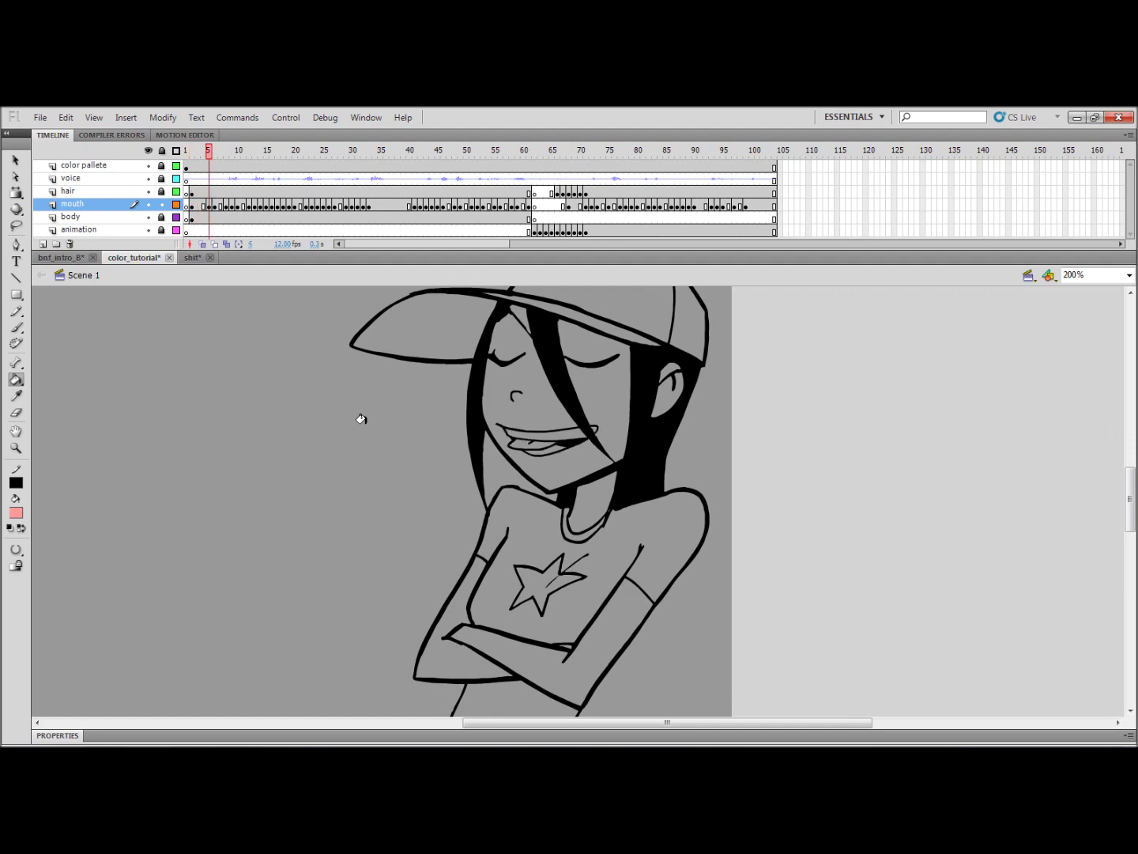
{"action": "left_click", "coordinate": [515, 445]}
- Fill the frame-5 tongue using Close Small Gaps, then restore Close Medium Gaps
{"action": "left_click", "coordinate": [16, 556]}
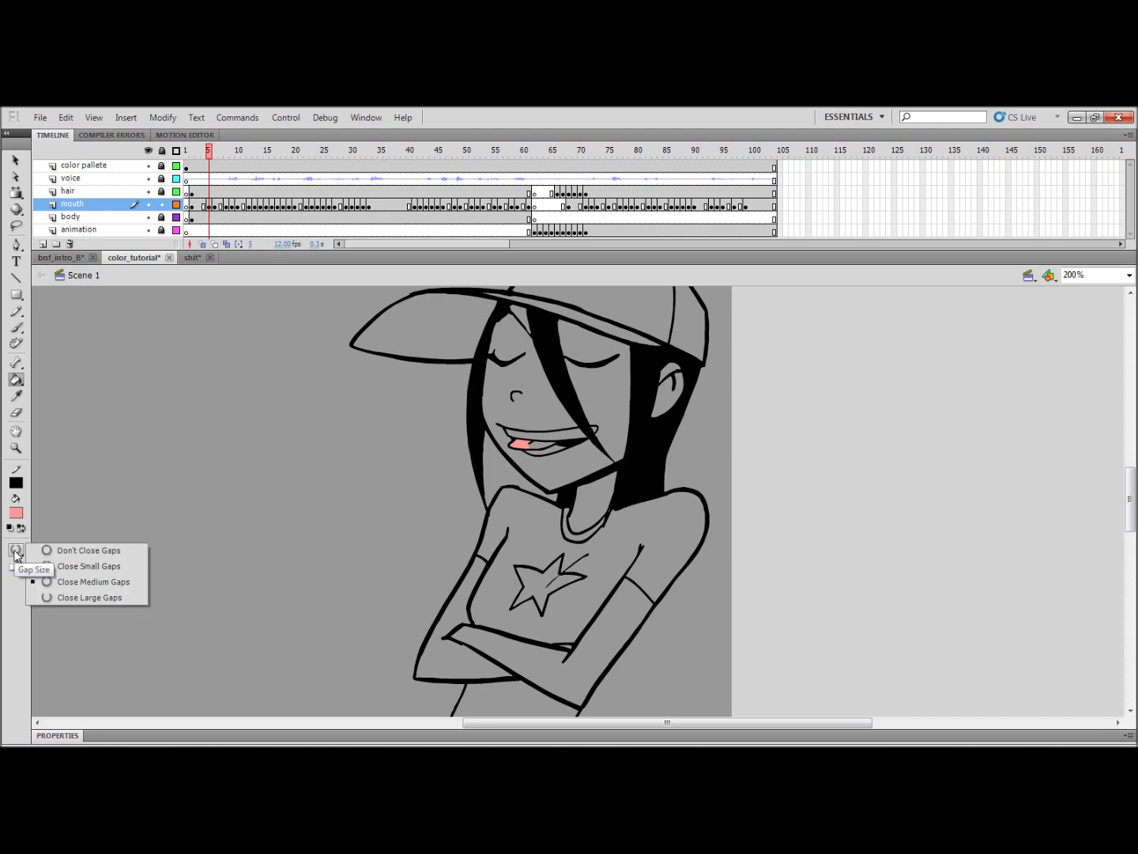
{"action": "left_click", "coordinate": [88, 565]}
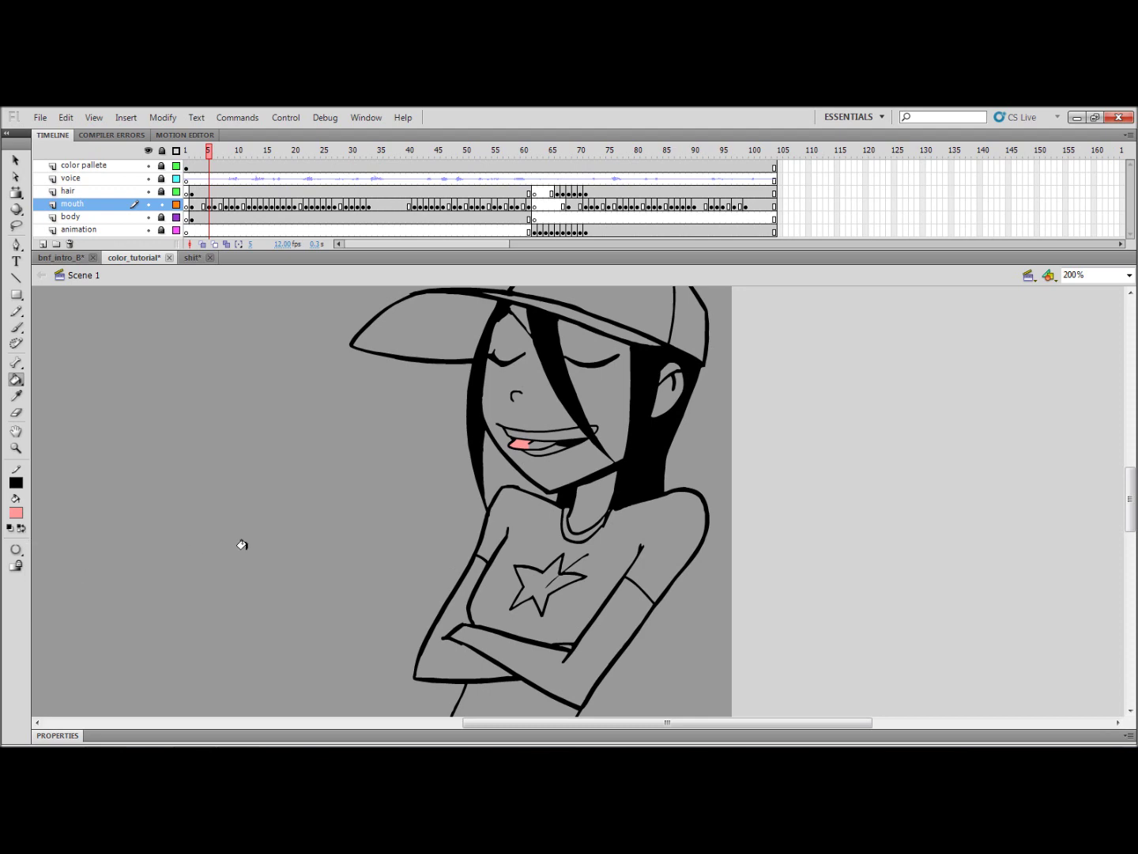
{"action": "left_click", "coordinate": [521, 443]}
{"action": "left_click", "coordinate": [17, 550]}
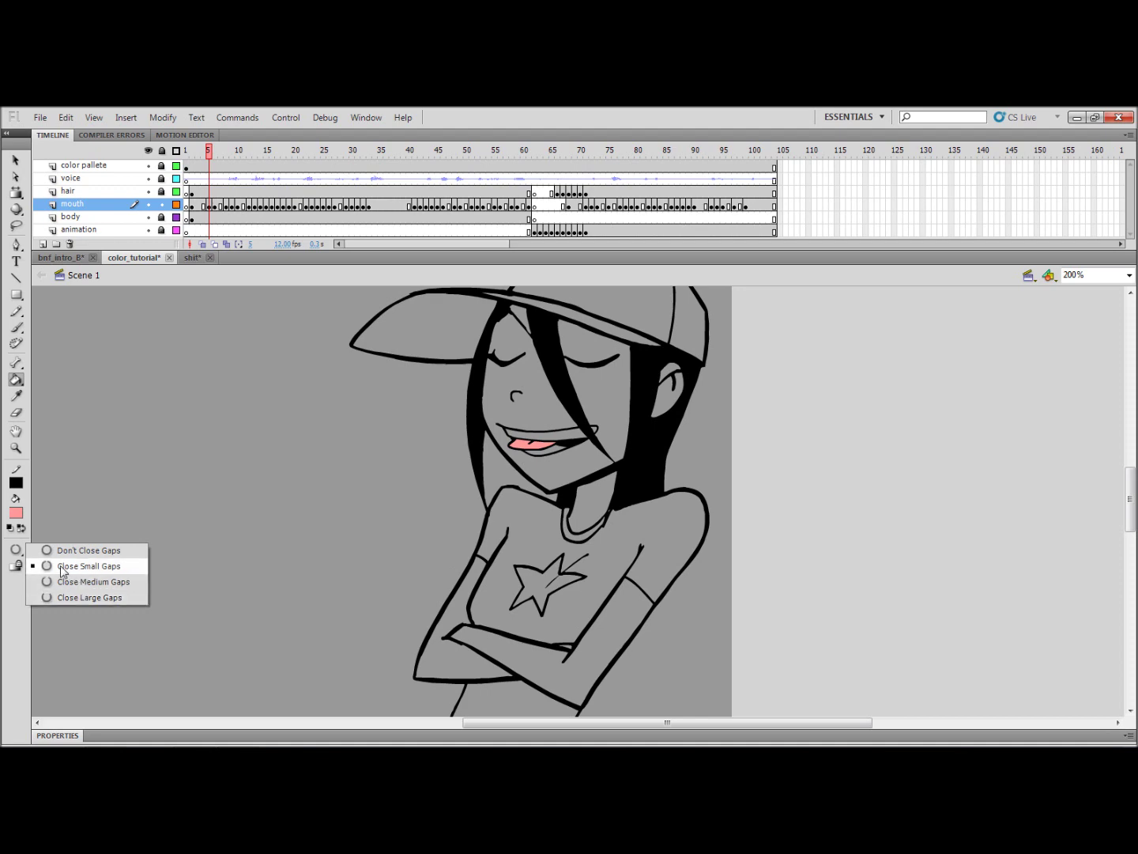
{"action": "left_click", "coordinate": [101, 584]}
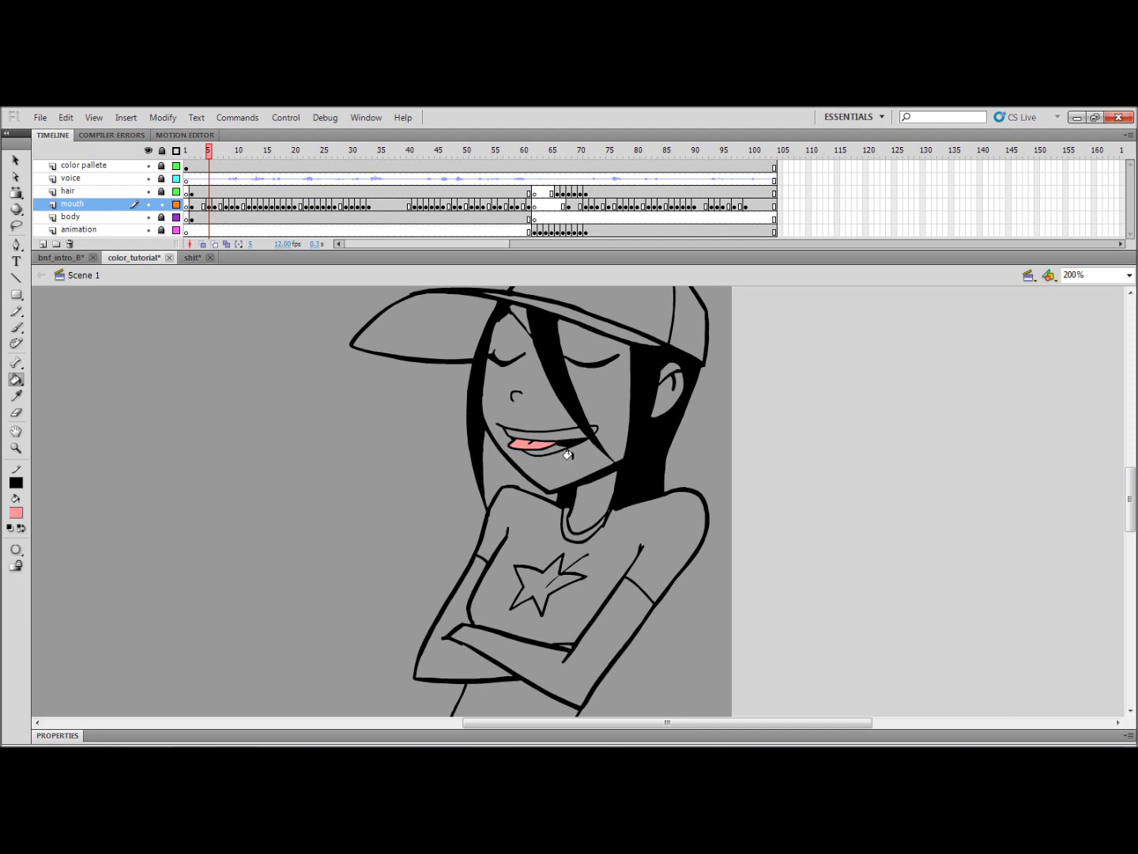
{"action": "key", "text": "ctrl+minus"}
{"action": "key", "text": "ctrl+minus"}
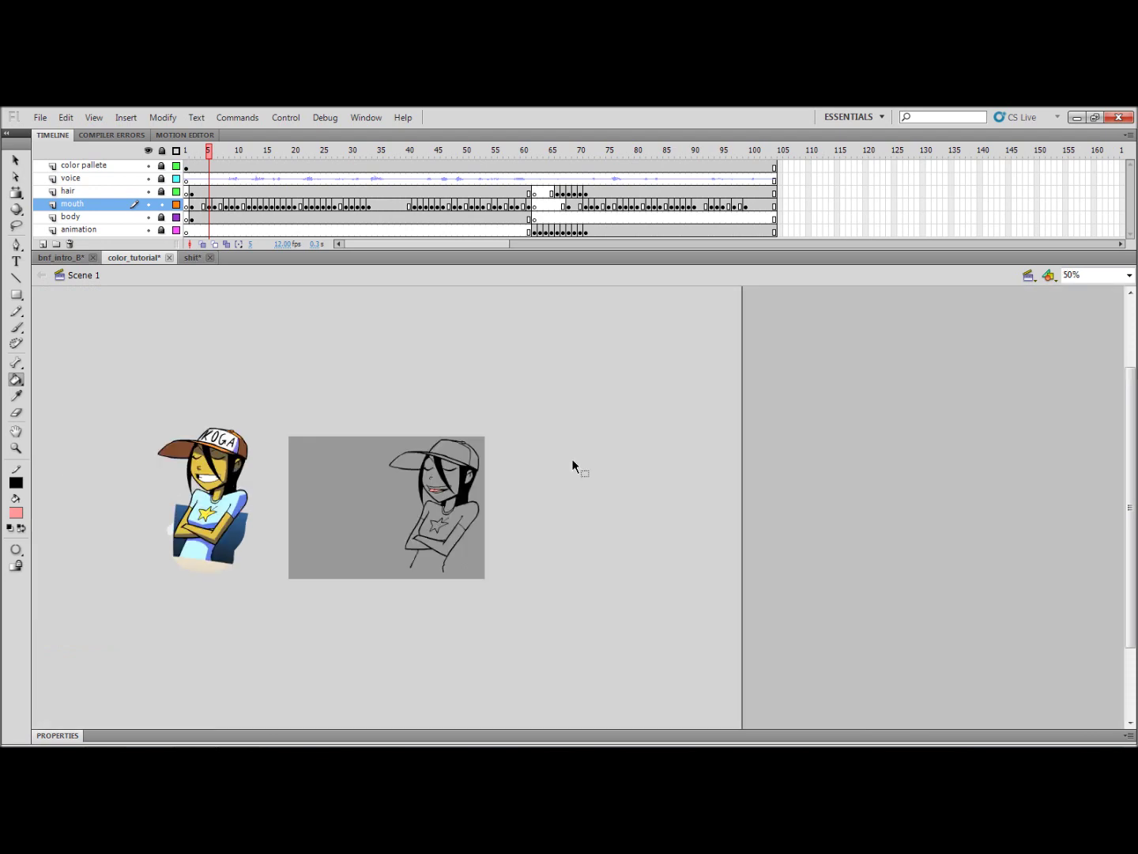
{"action": "key", "text": "ctrl+equal"}
{"action": "key", "text": "ctrl+equal"}
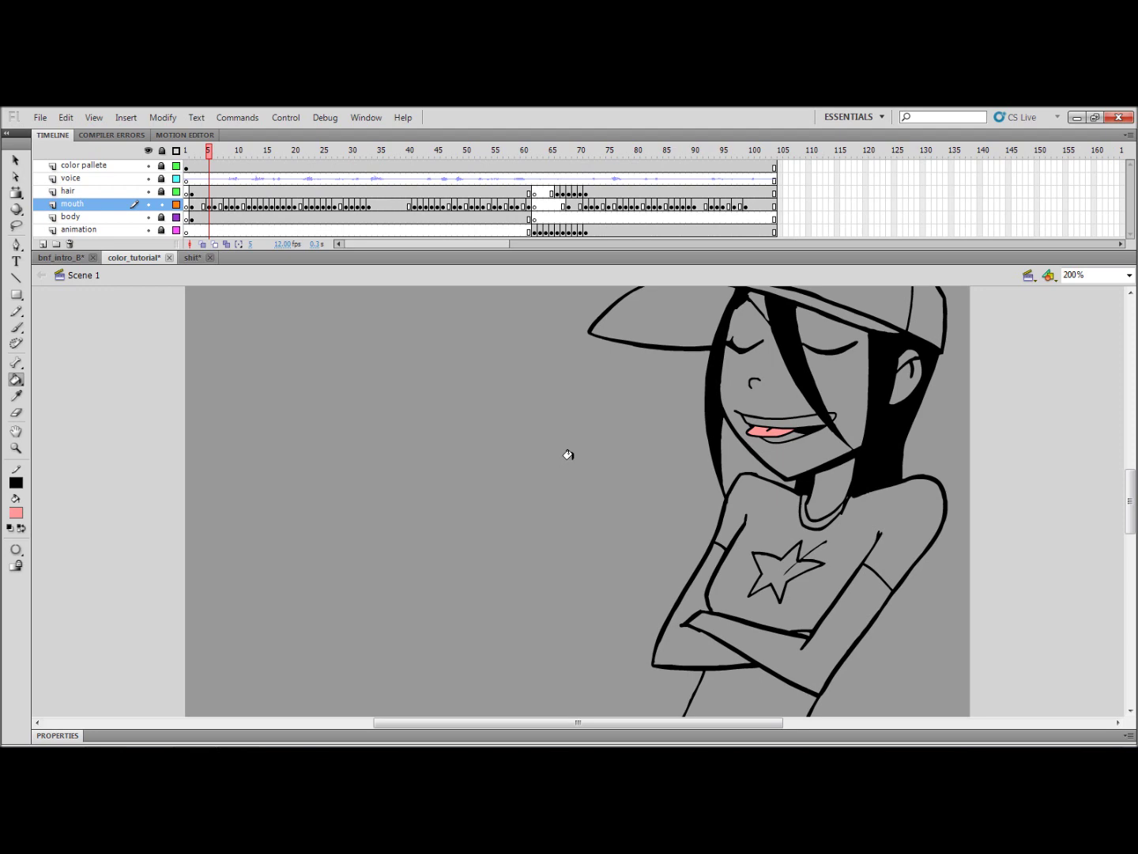
{"action": "key", "text": "ctrl+minus"}
{"action": "key", "text": "ctrl+minus"}
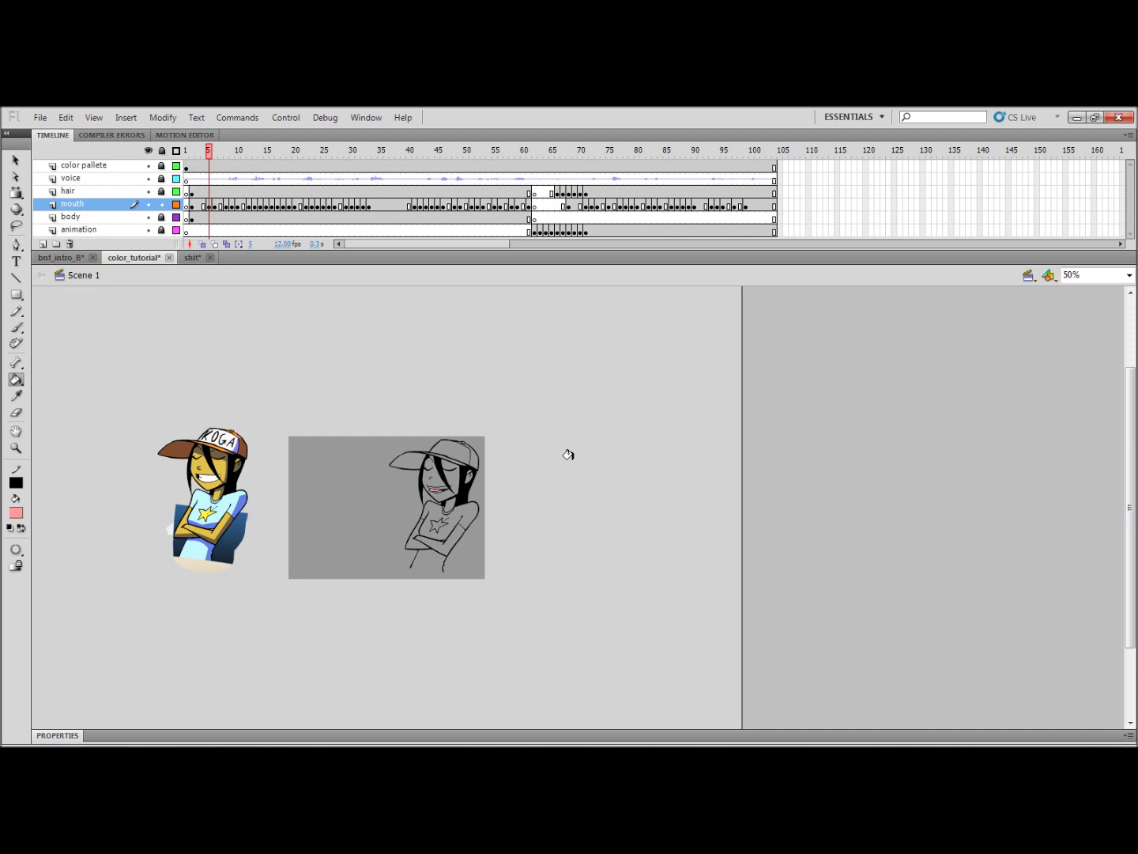
{"action": "key", "text": "ctrl+equal"}
{"action": "key", "text": "ctrl+equal"}
{"action": "key", "text": "ctrl+equal"}
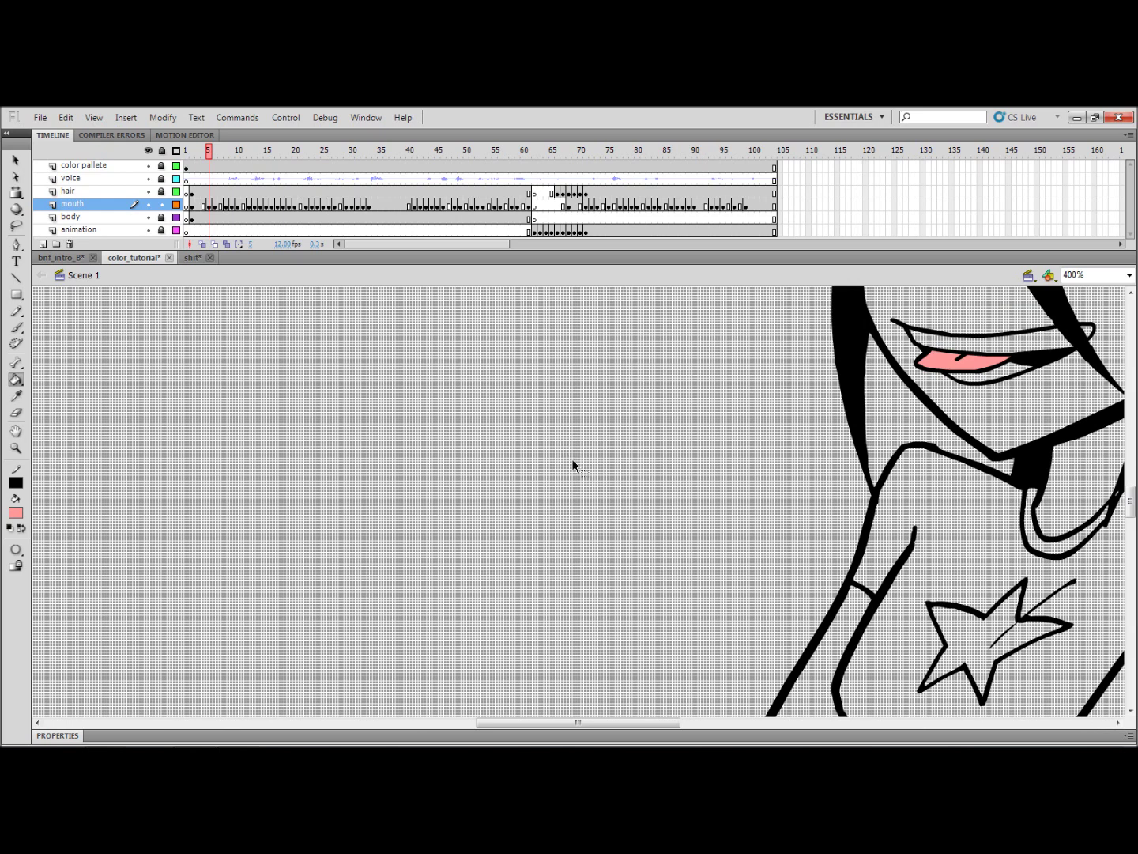
- Fill the tongue pink on frames 6, 10 and 13
{"action": "key", "text": "ctrl+minus"}
{"action": "scroll", "coordinate": [775, 487], "scroll_direction": "right", "scroll_amount": 5}
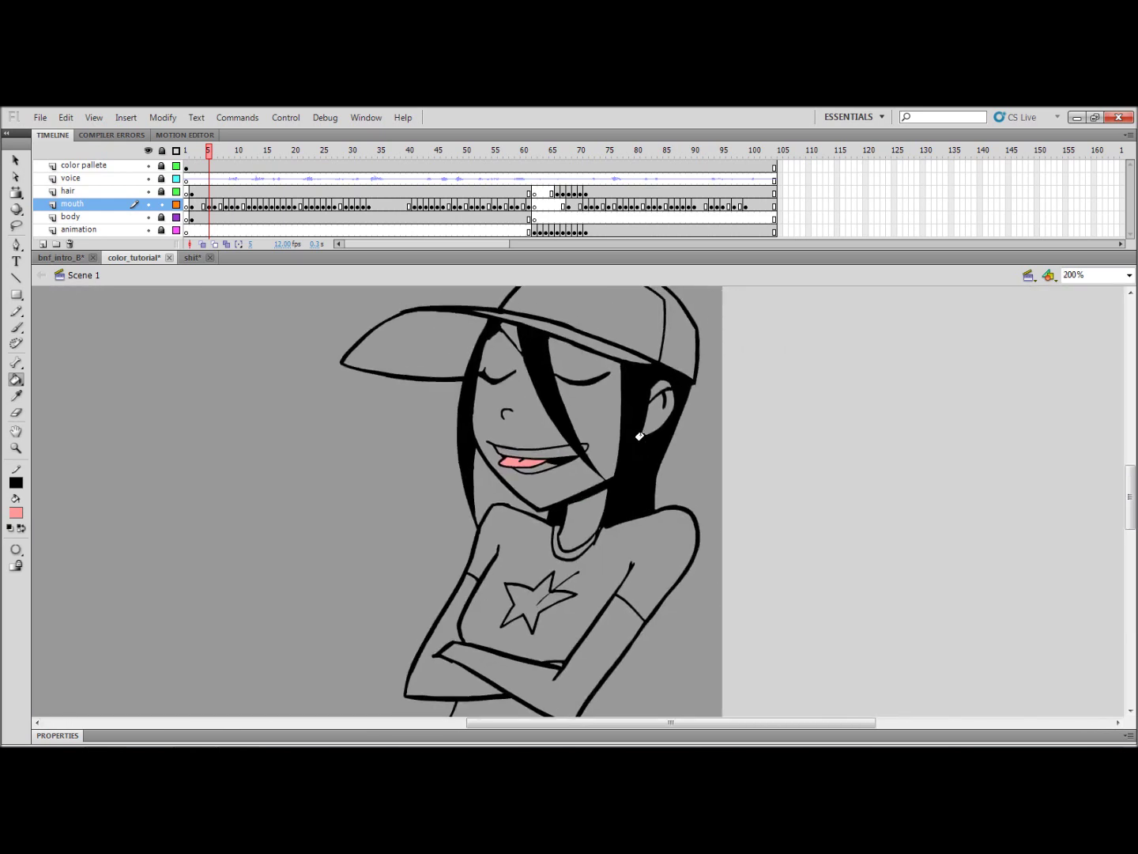
{"action": "key", "text": "period"}
{"action": "left_click", "coordinate": [567, 476]}
{"action": "key", "text": "period"}
{"action": "key", "text": "period"}
{"action": "key", "text": "period"}
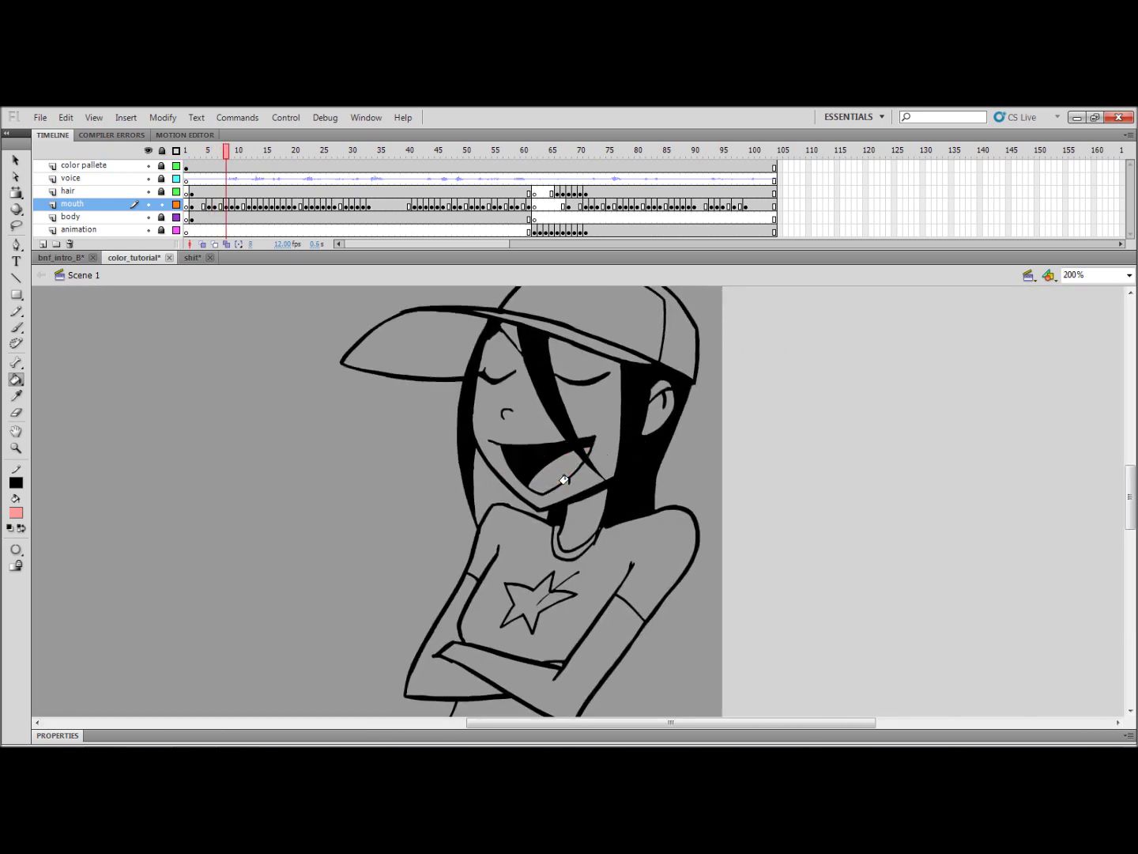
{"action": "key", "text": "period"}
{"action": "left_click", "coordinate": [542, 463]}
{"action": "key", "text": "period"}
{"action": "key", "text": "period"}
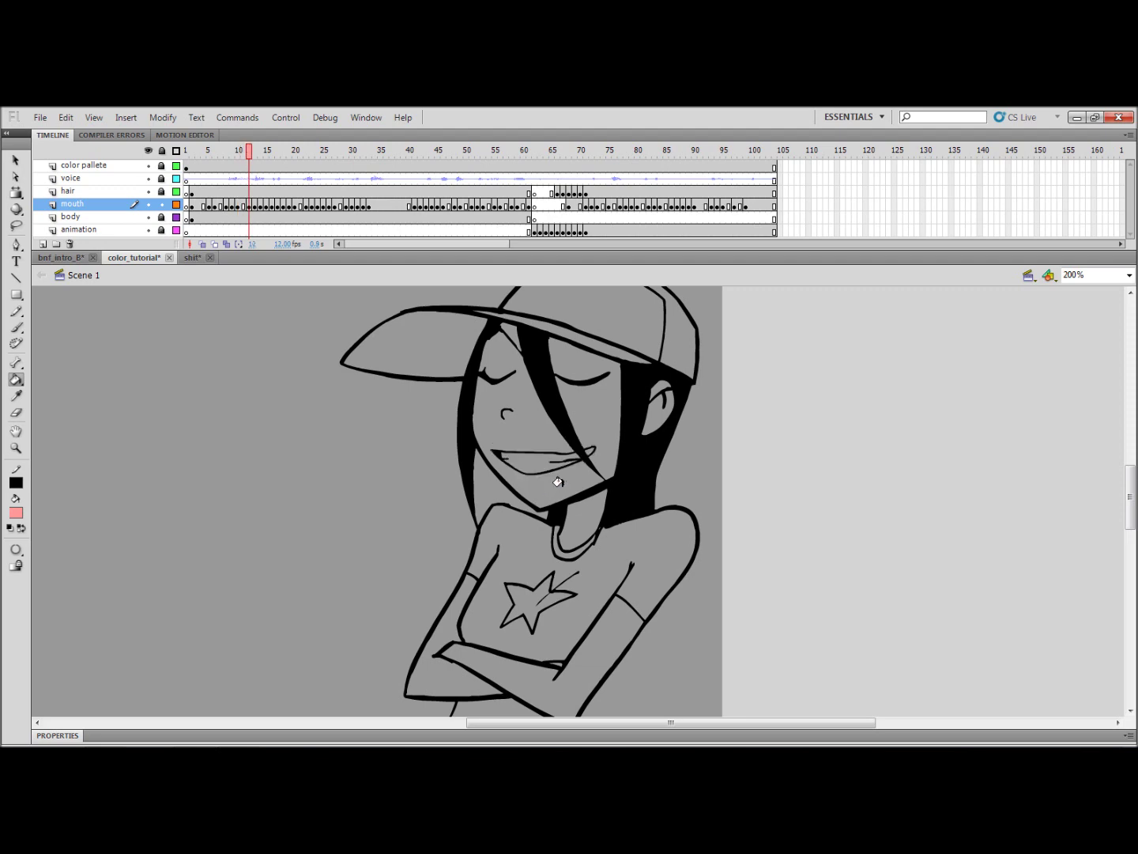
{"action": "key", "text": "period"}
{"action": "left_click", "coordinate": [526, 465]}
{"action": "key", "text": "period"}
{"action": "key", "text": "period"}
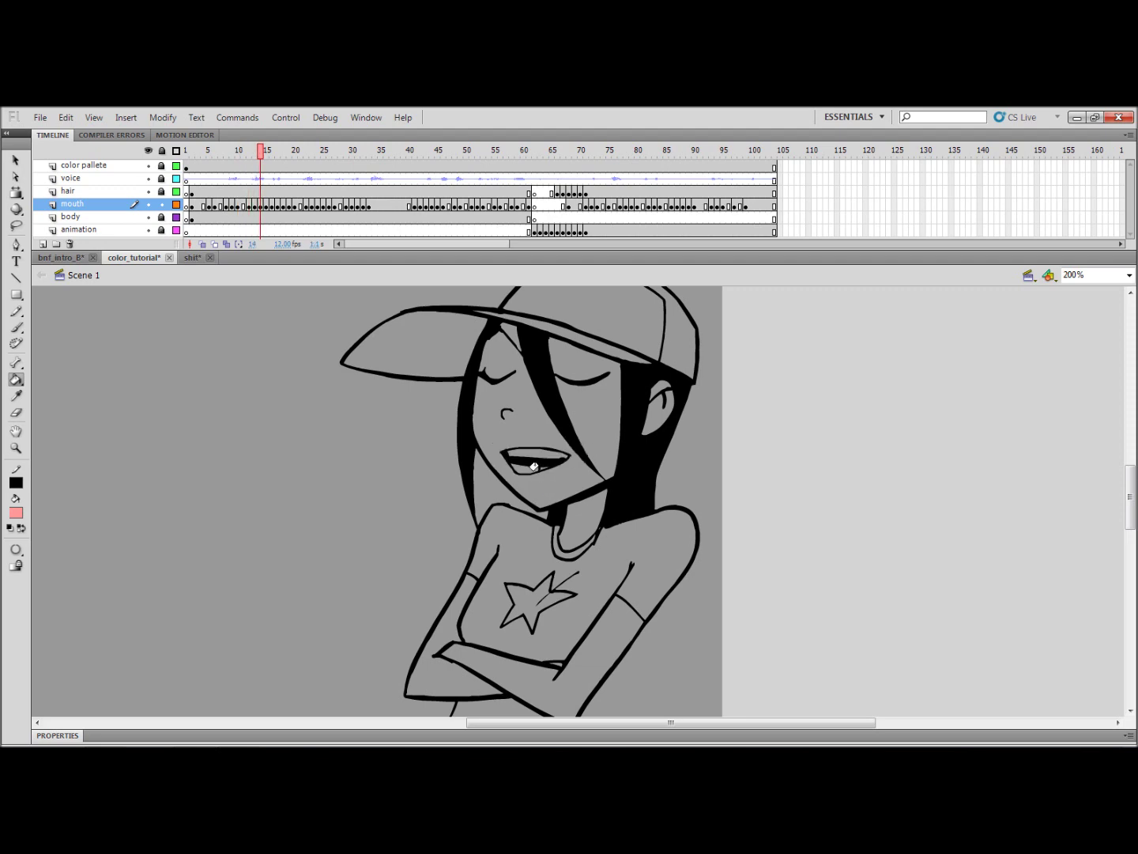
{"action": "key", "text": "period"}
{"action": "key", "text": "period"}
{"action": "key", "text": "period"}
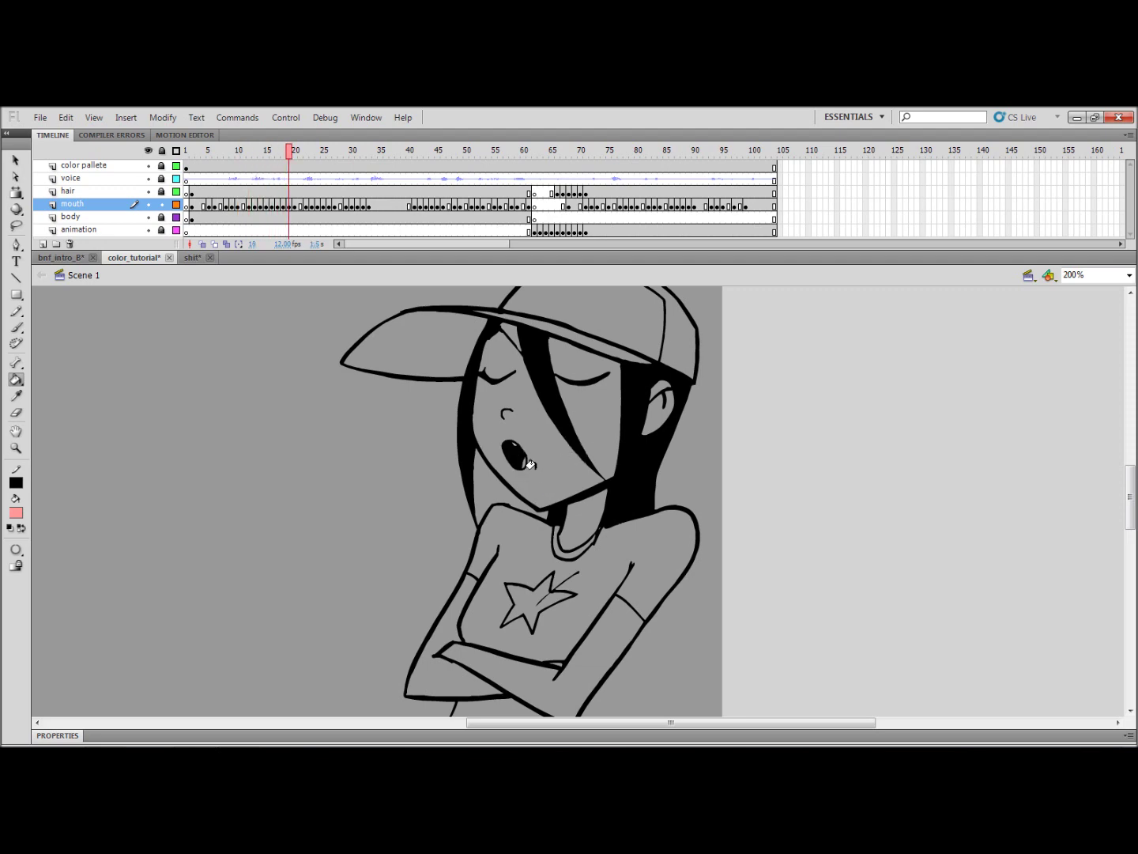
- Step through frames 18 to 20 onward and fill the next open-mouth tongue pink
{"action": "key", "text": "comma"}
{"action": "key", "text": "period"}
{"action": "key", "text": "comma"}
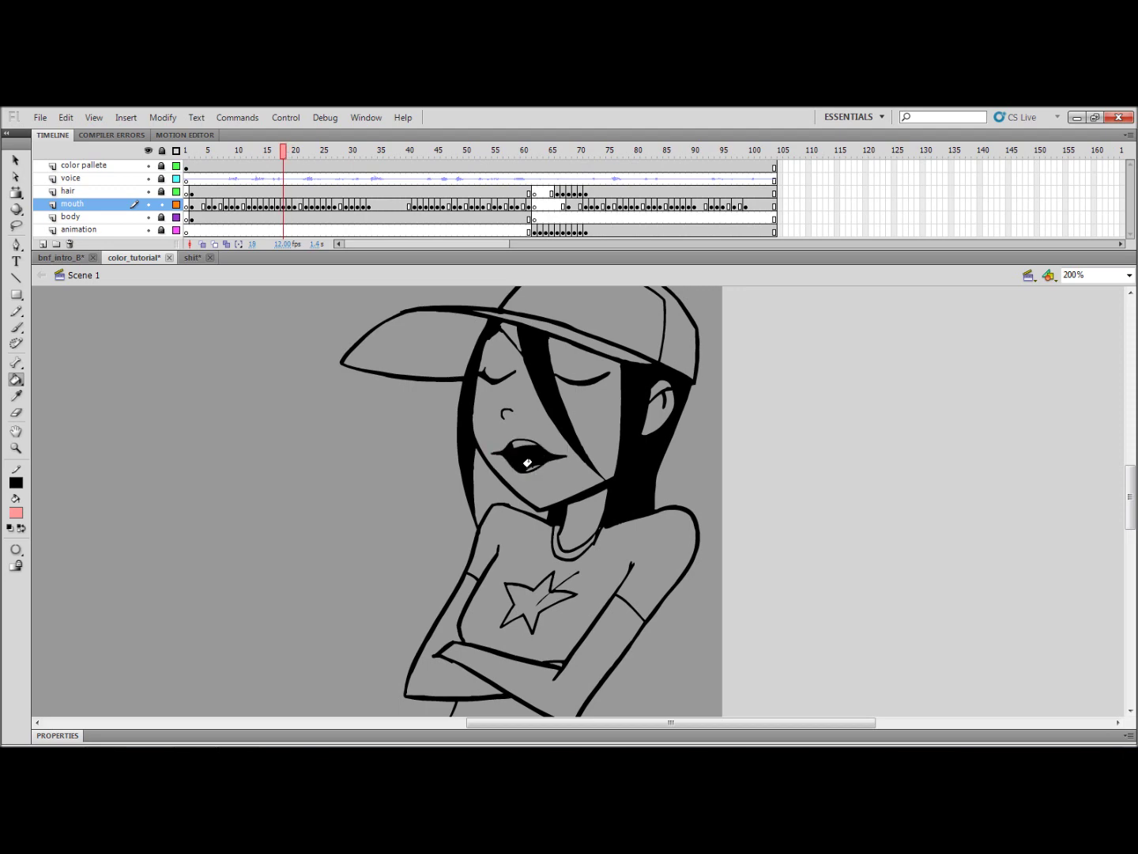
{"action": "key", "text": "period"}
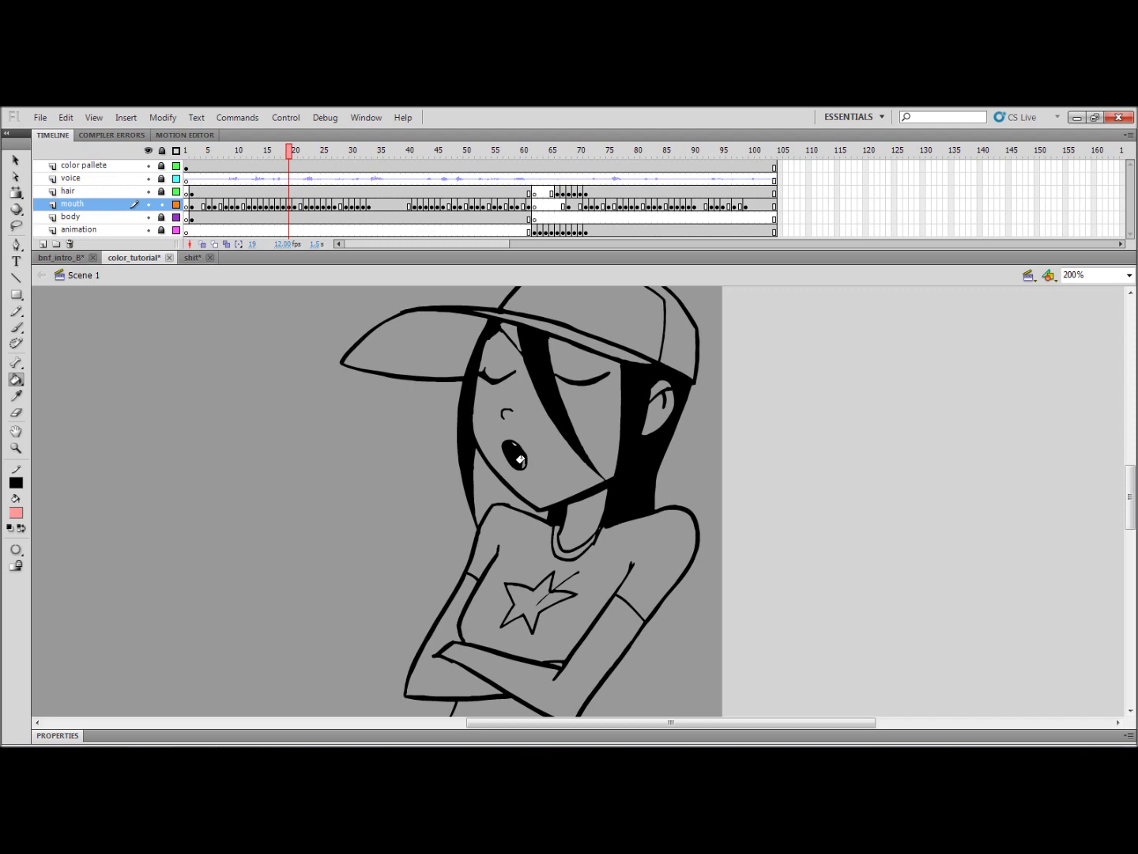
{"action": "key", "text": "period"}
{"action": "key", "text": "period"}
{"action": "key", "text": "period"}
{"action": "key", "text": "period"}
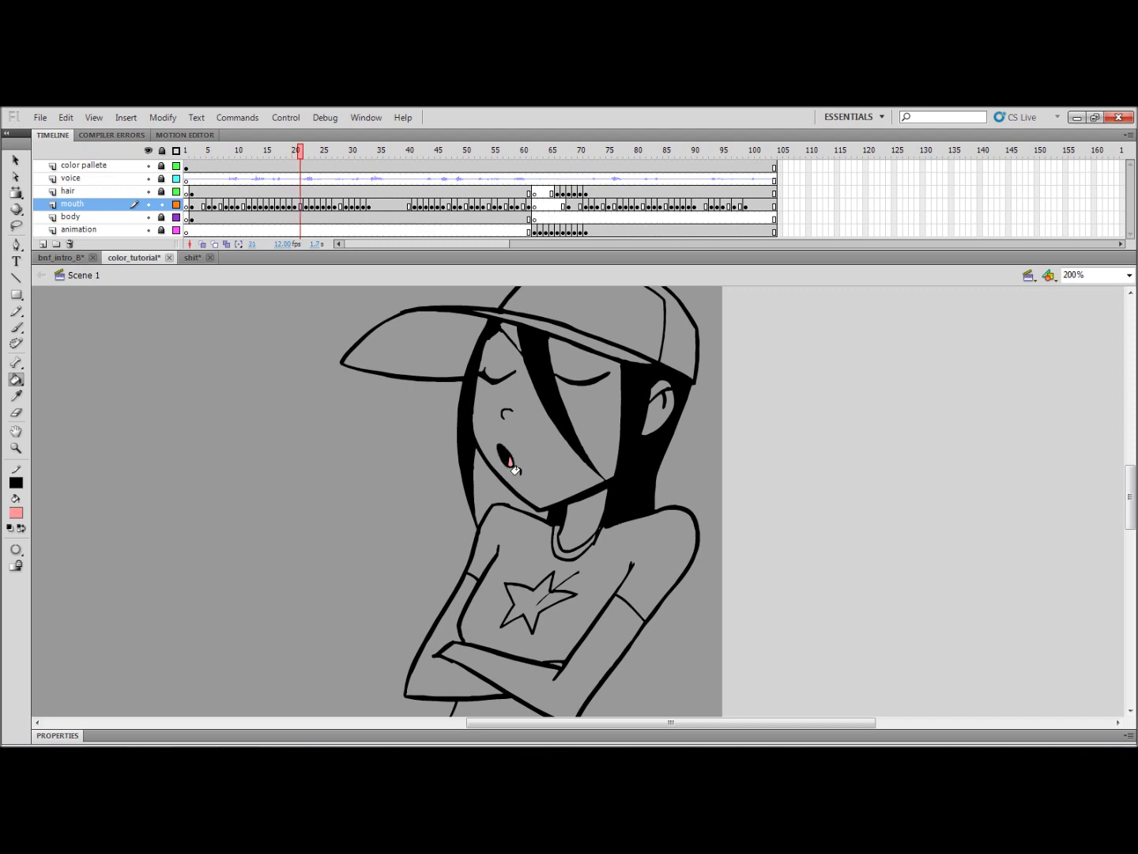
{"action": "key", "text": "period"}
{"action": "key", "text": "period"}
{"action": "key", "text": "period"}
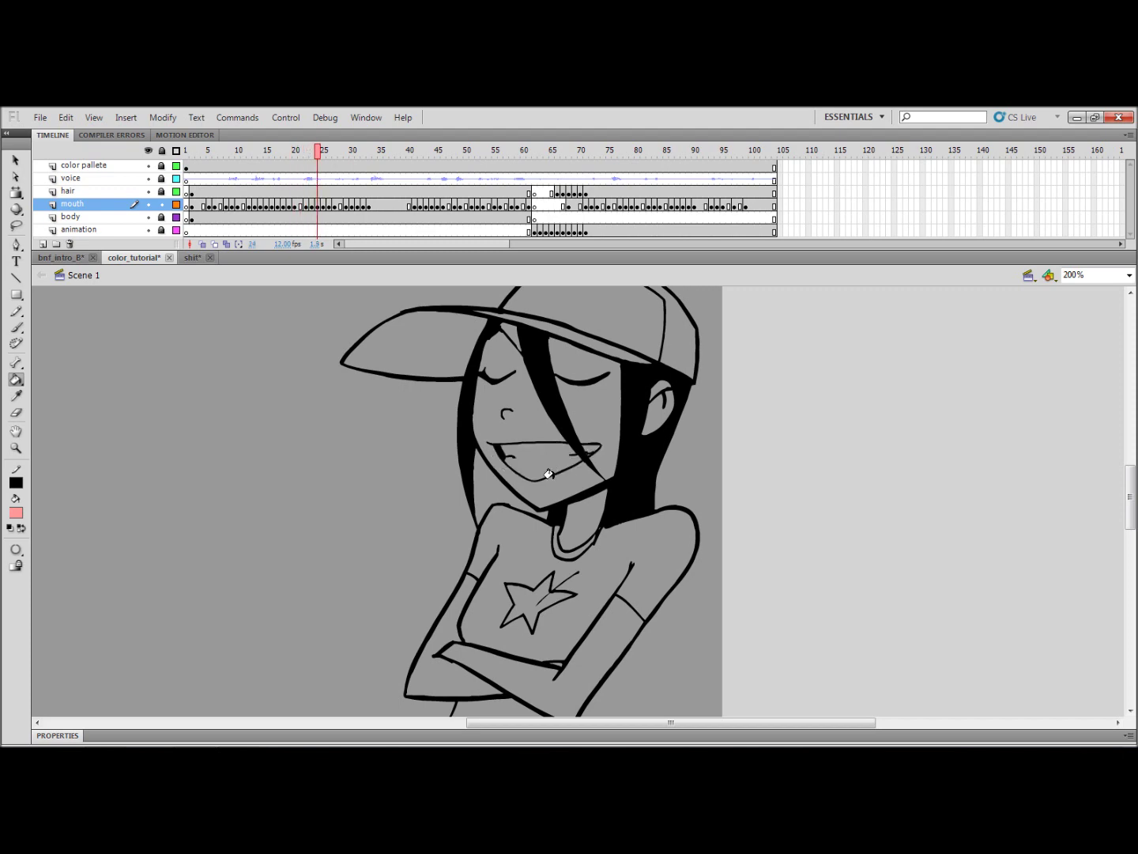
{"action": "key", "text": "period"}
{"action": "key", "text": "period"}
{"action": "key", "text": "period"}
{"action": "key", "text": "period"}
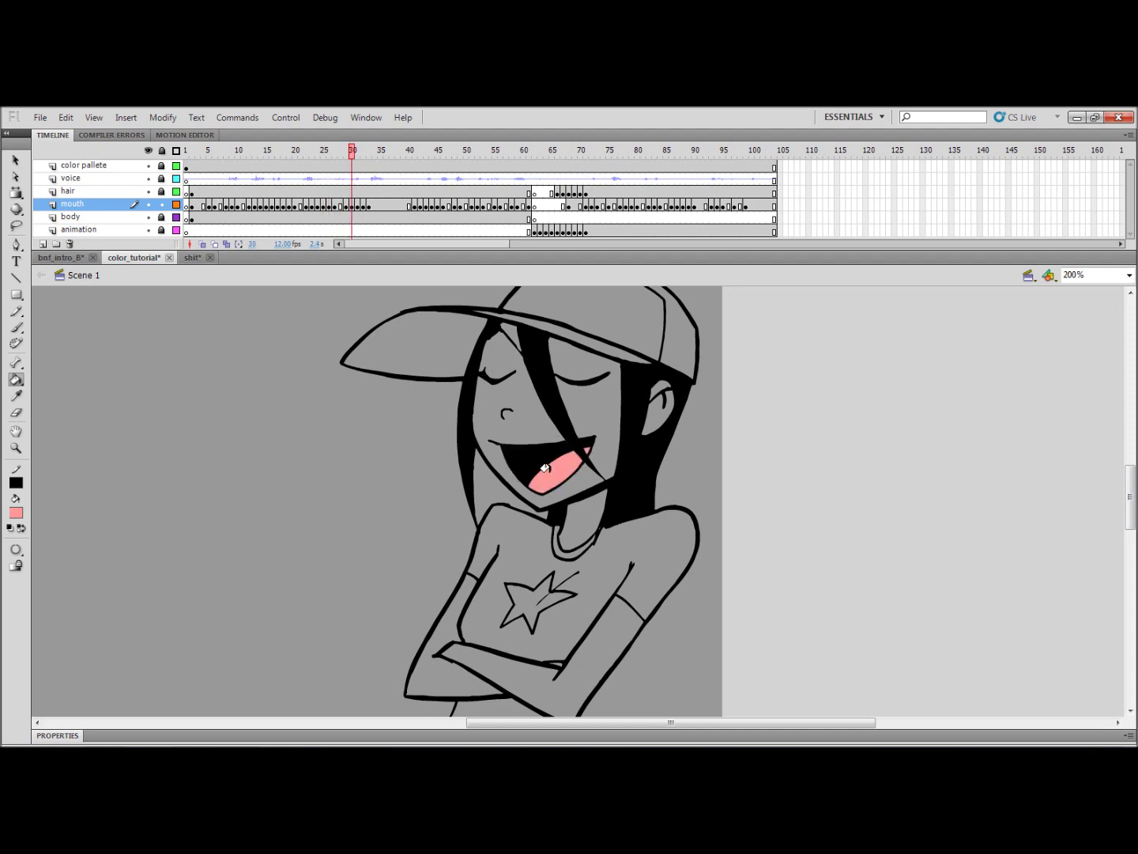
{"action": "key", "text": "period"}
{"action": "key", "text": "period"}
{"action": "key", "text": "period"}
{"action": "key", "text": "period"}
{"action": "key", "text": "period"}
{"action": "key", "text": "period"}
{"action": "key", "text": "period"}
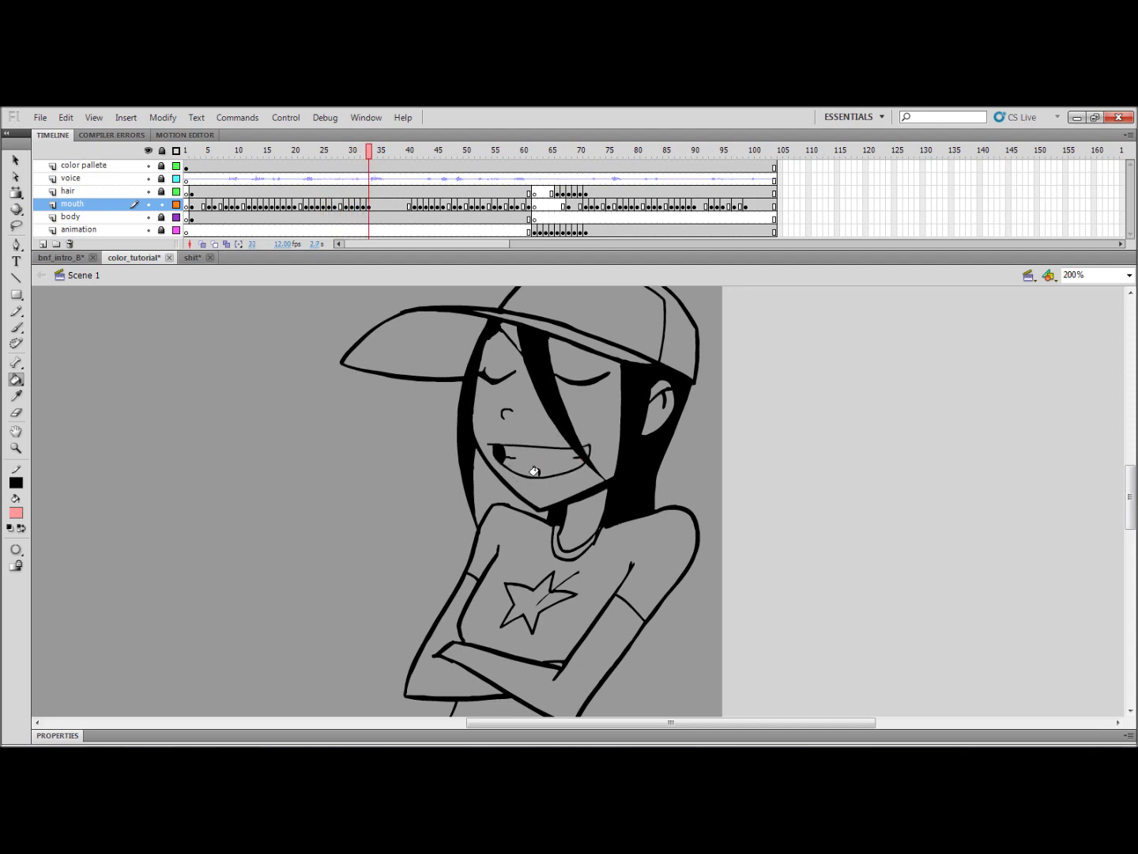
- Fill the tongues pink on frames 45 and 61, ending on frame 62
{"action": "key", "text": "period"}
{"action": "key", "text": "period"}
{"action": "key", "text": "period"}
{"action": "key", "text": "period"}
{"action": "left_click", "coordinate": [540, 467]}
{"action": "key", "text": "period"}
{"action": "key", "text": "period"}
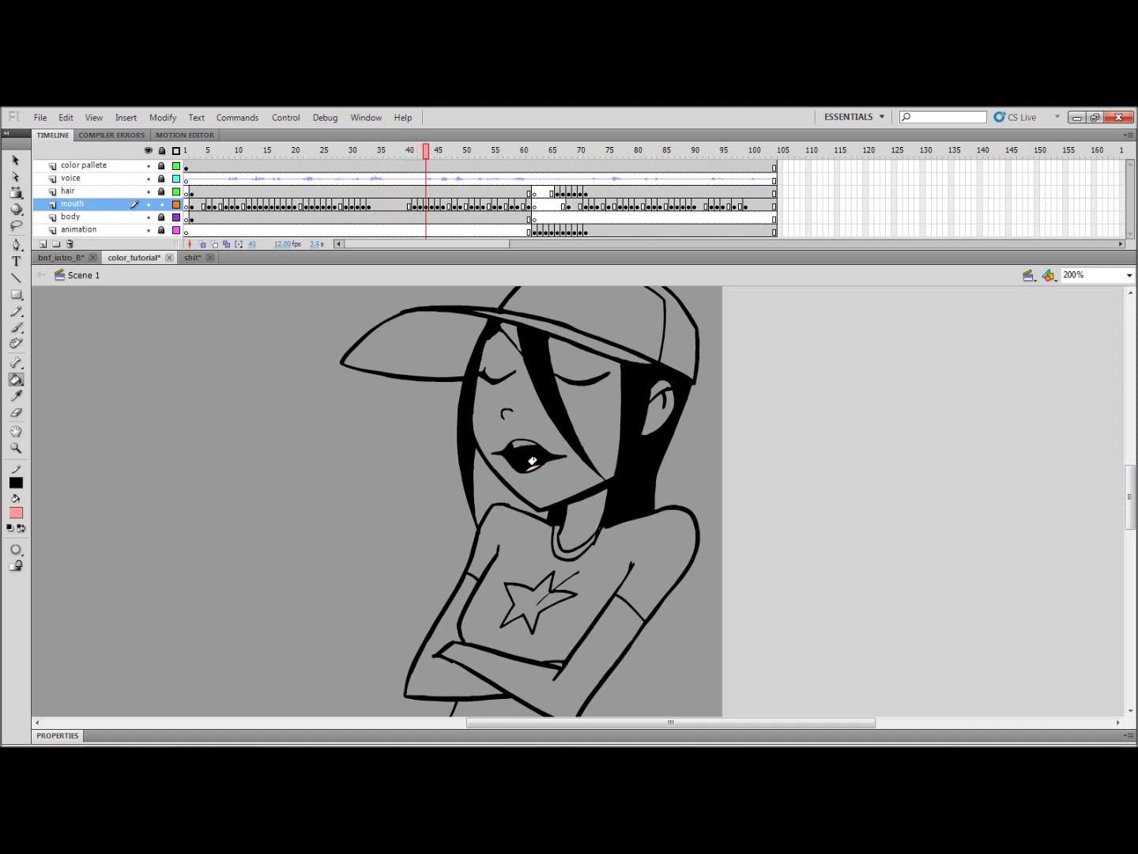
{"action": "key", "text": "period"}
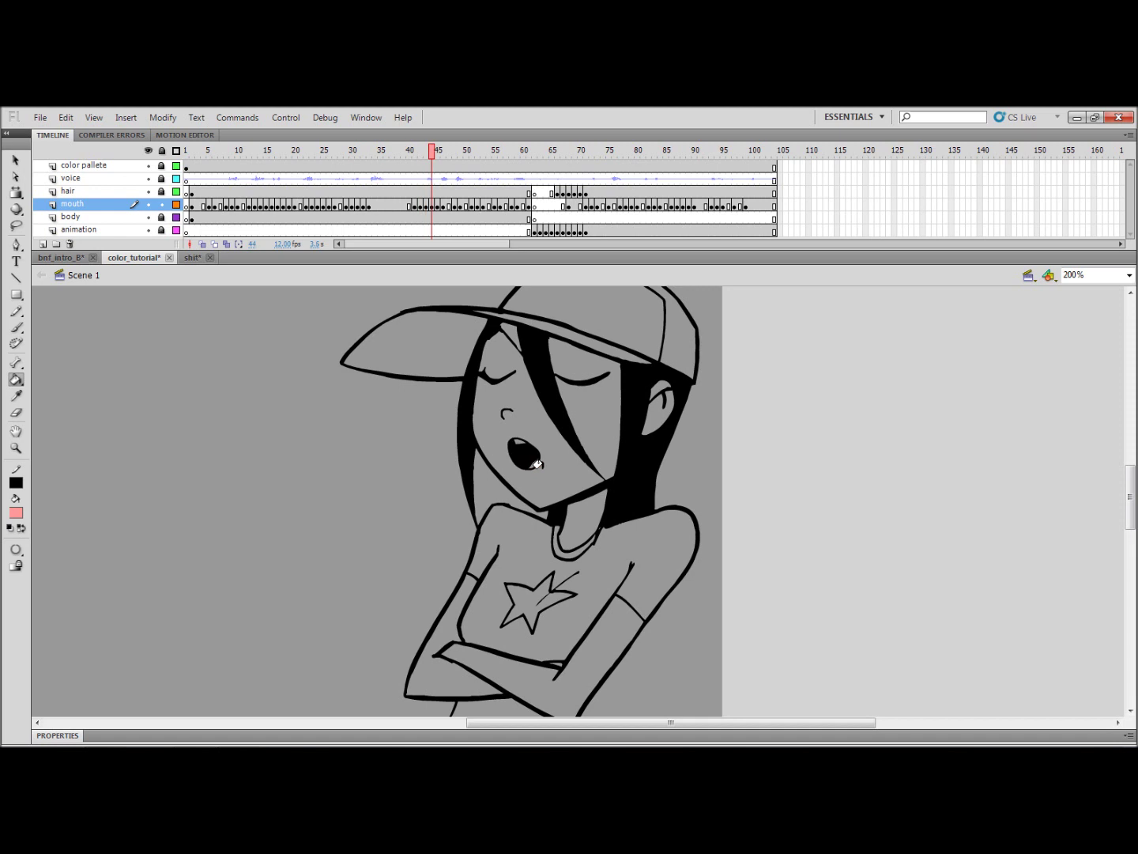
{"action": "key", "text": "period"}
{"action": "left_click", "coordinate": [565, 466]}
{"action": "key", "text": "period"}
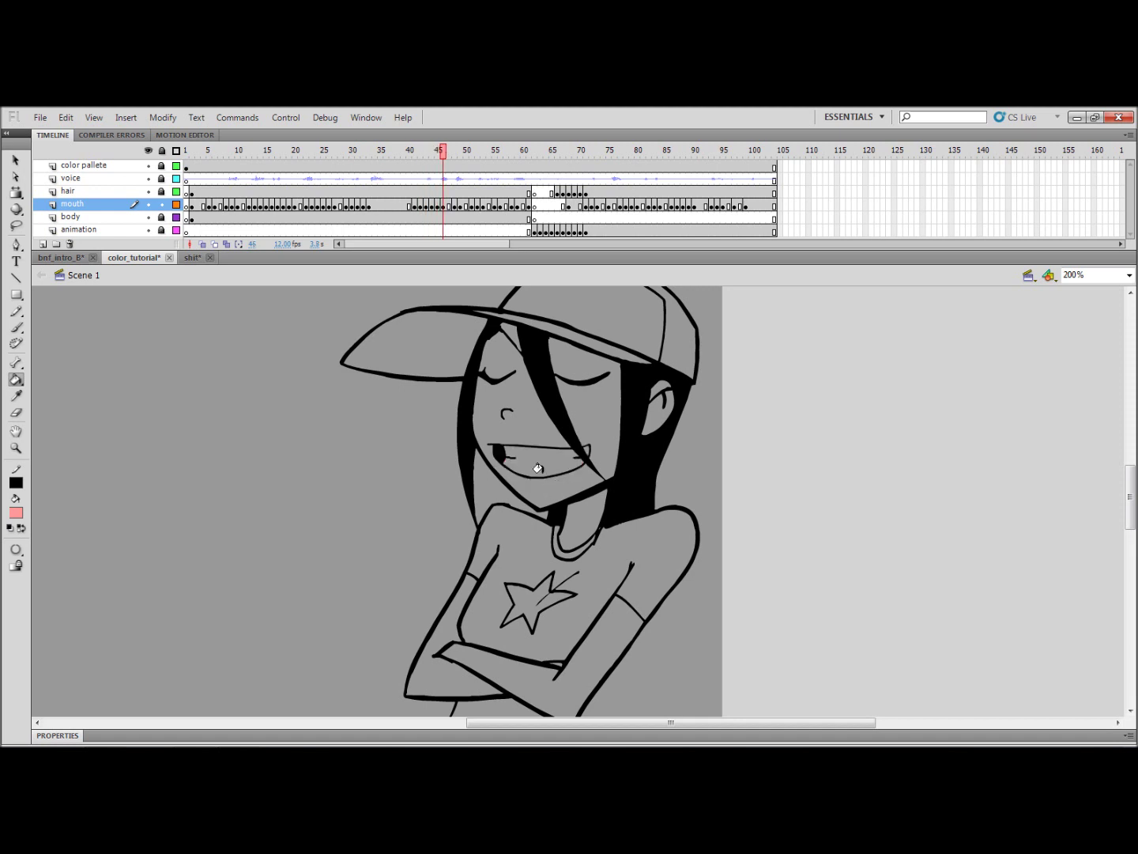
{"action": "key", "text": "period"}
{"action": "key", "text": "period"}
{"action": "key", "text": "period"}
{"action": "key", "text": "comma"}
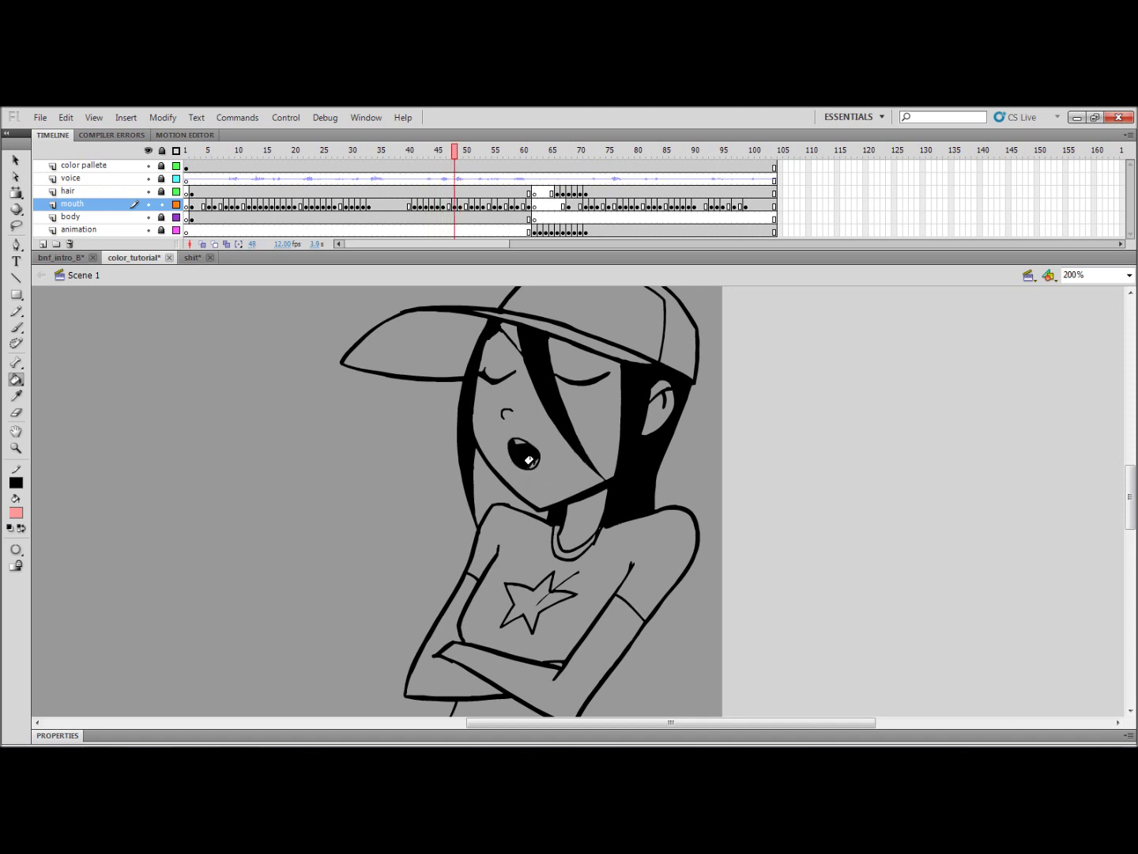
{"action": "key", "text": "period"}
{"action": "key", "text": "period"}
{"action": "key", "text": "period"}
{"action": "key", "text": "period"}
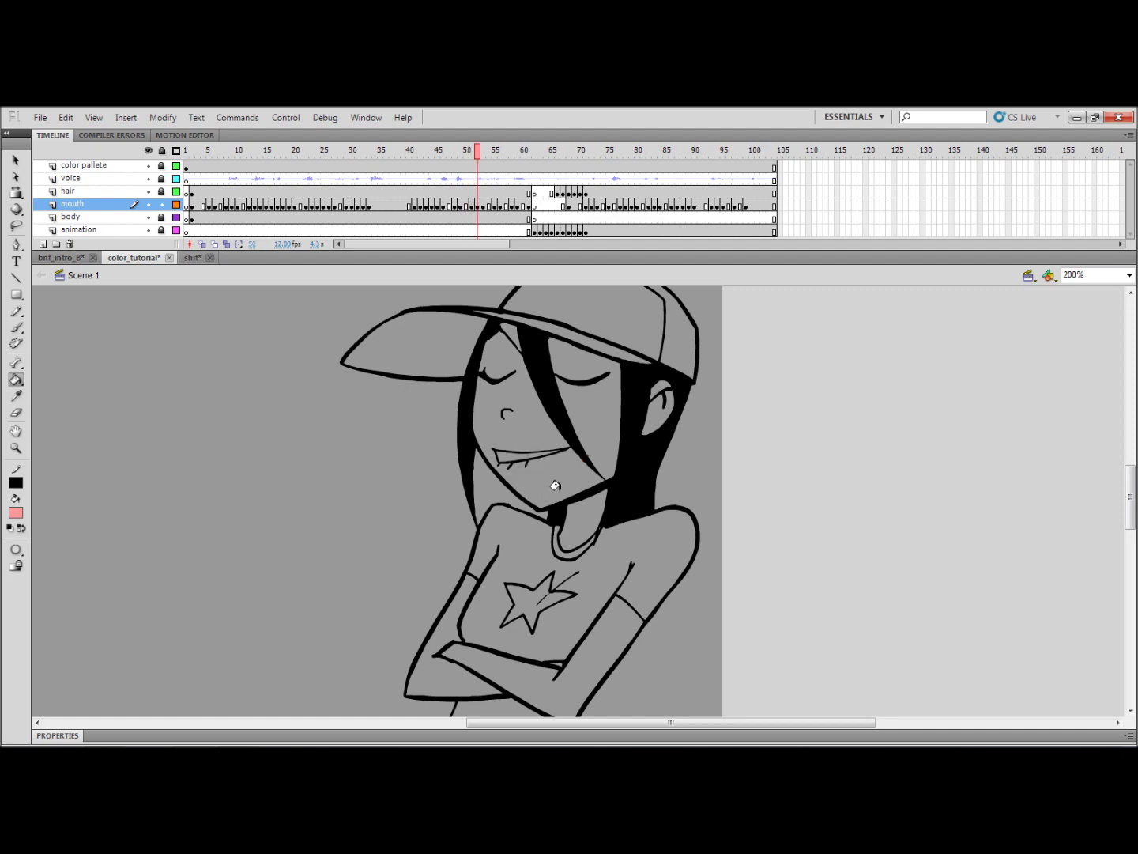
{"action": "key", "text": "period"}
{"action": "key", "text": "period"}
{"action": "key", "text": "period"}
{"action": "key", "text": "period"}
{"action": "key", "text": "period"}
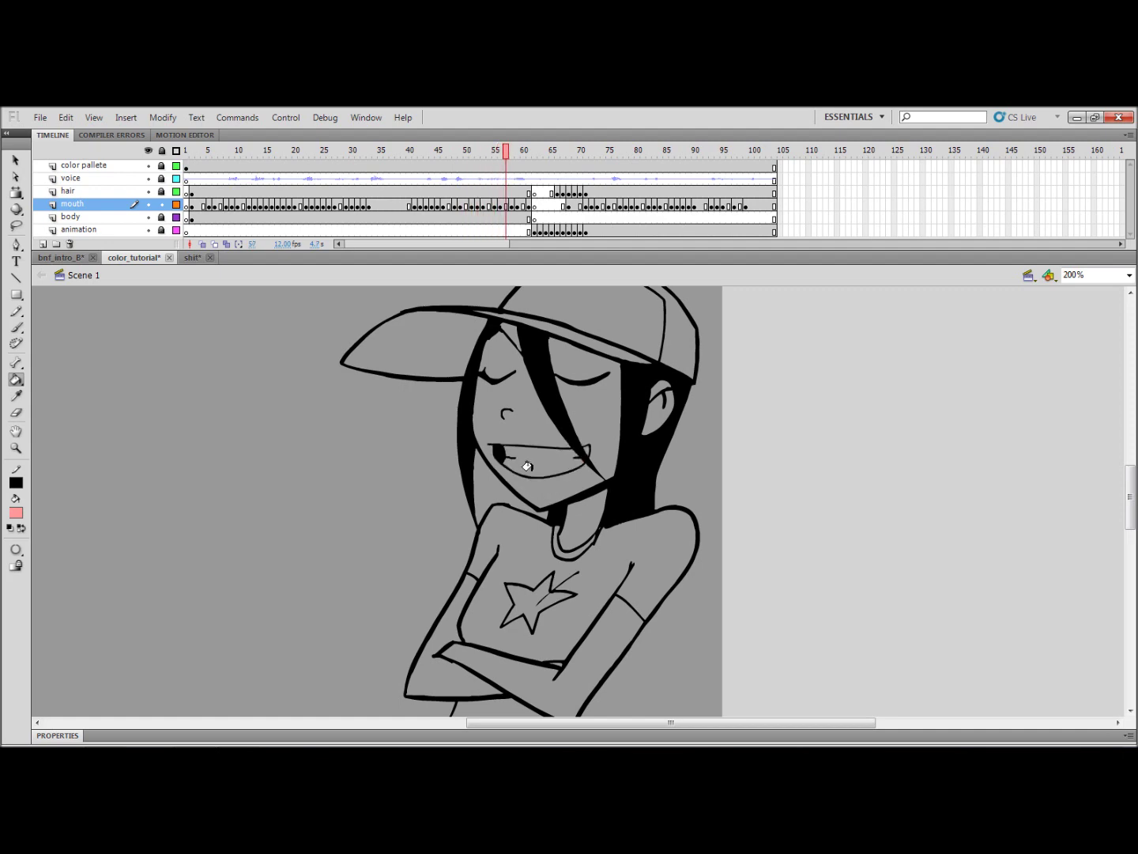
{"action": "key", "text": "period"}
{"action": "key", "text": "period"}
{"action": "left_click", "coordinate": [536, 467]}
{"action": "key", "text": "period"}
{"action": "key", "text": "period"}
{"action": "key", "text": "period"}
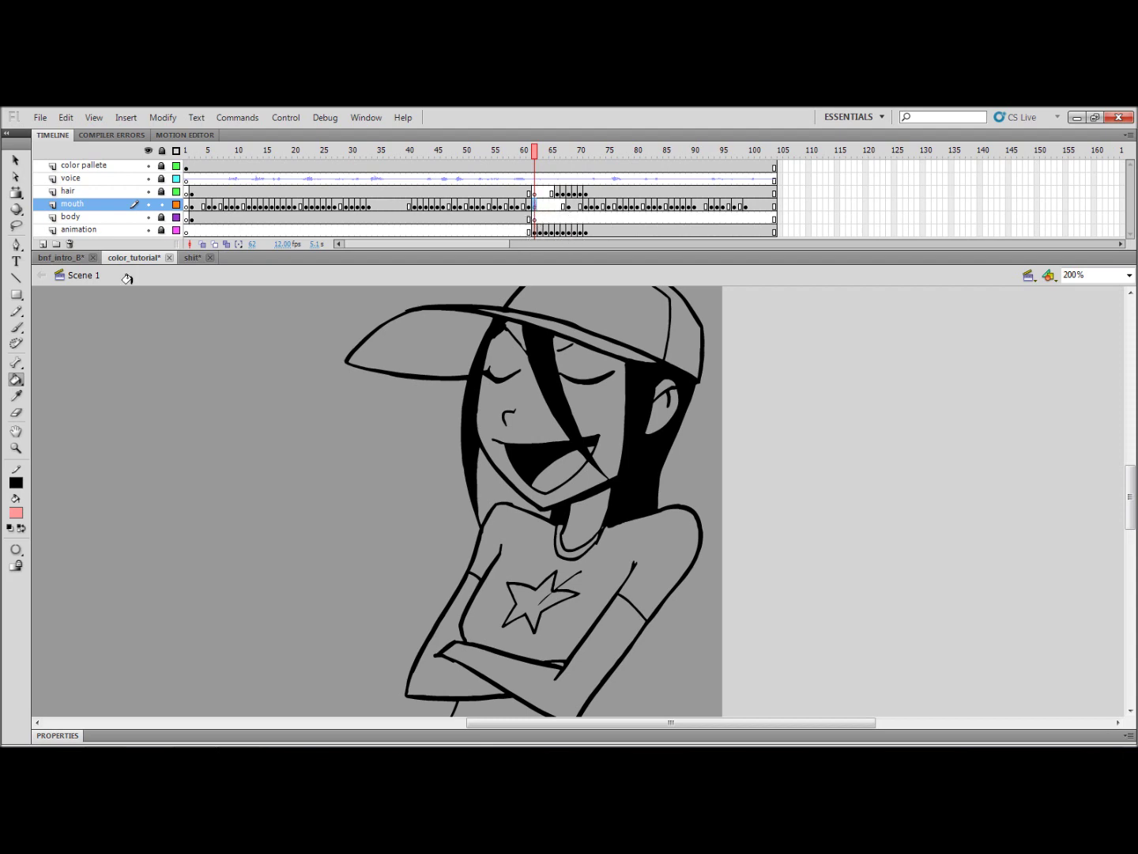
{"action": "left_click", "coordinate": [162, 204]}
{"action": "left_click", "coordinate": [162, 216]}
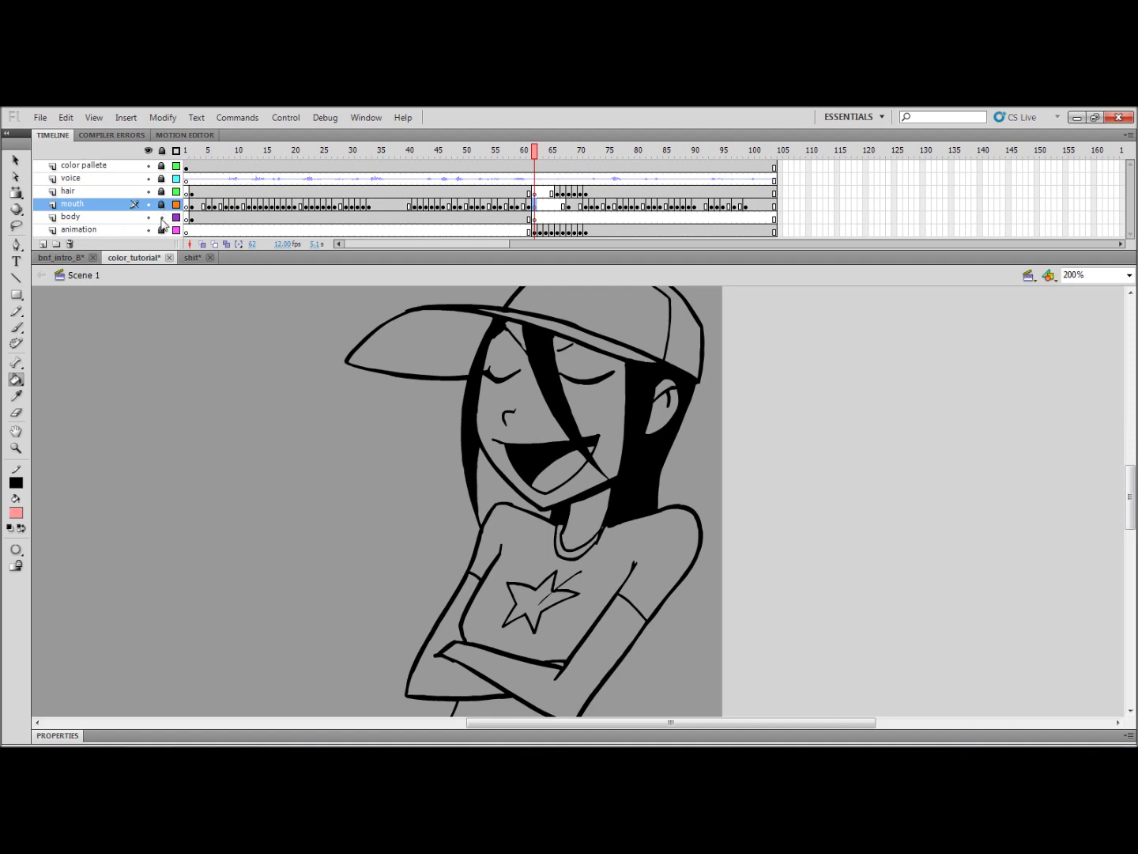
{"action": "left_click", "coordinate": [128, 217]}
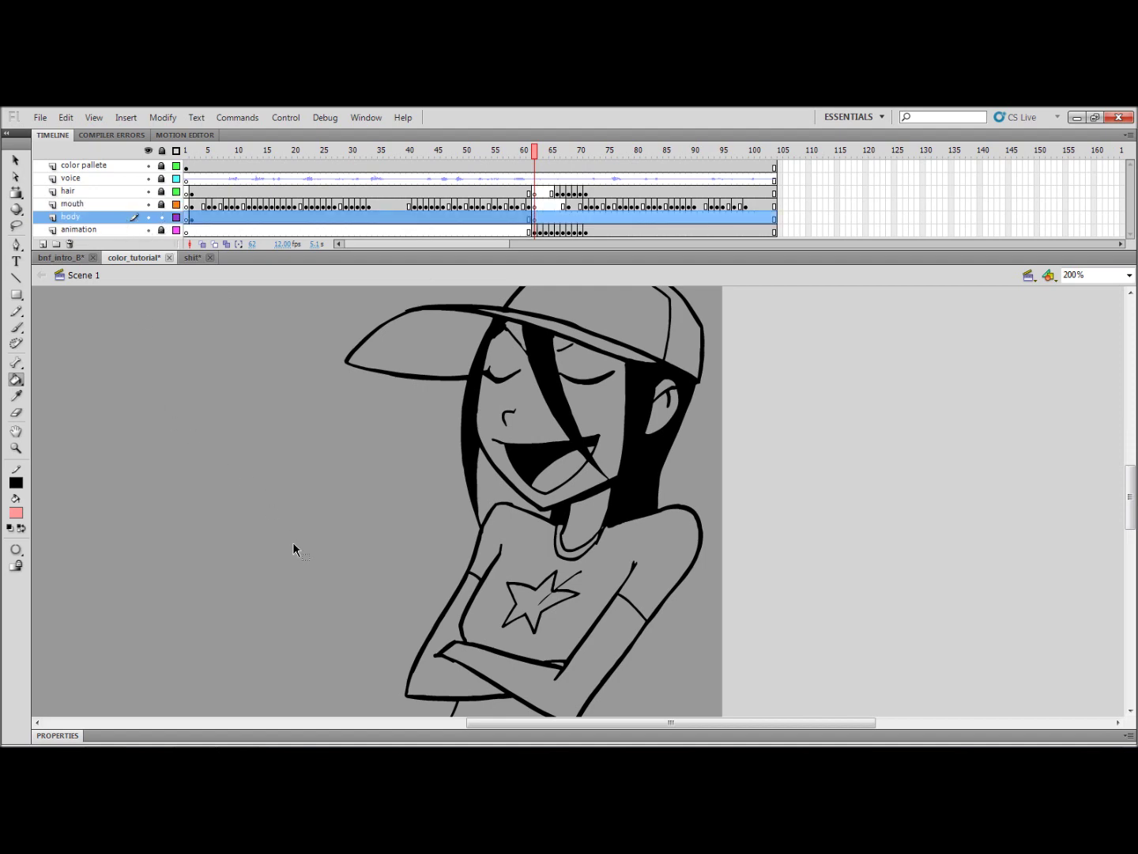
{"action": "key", "text": "v"}
{"action": "left_click", "coordinate": [363, 535]}
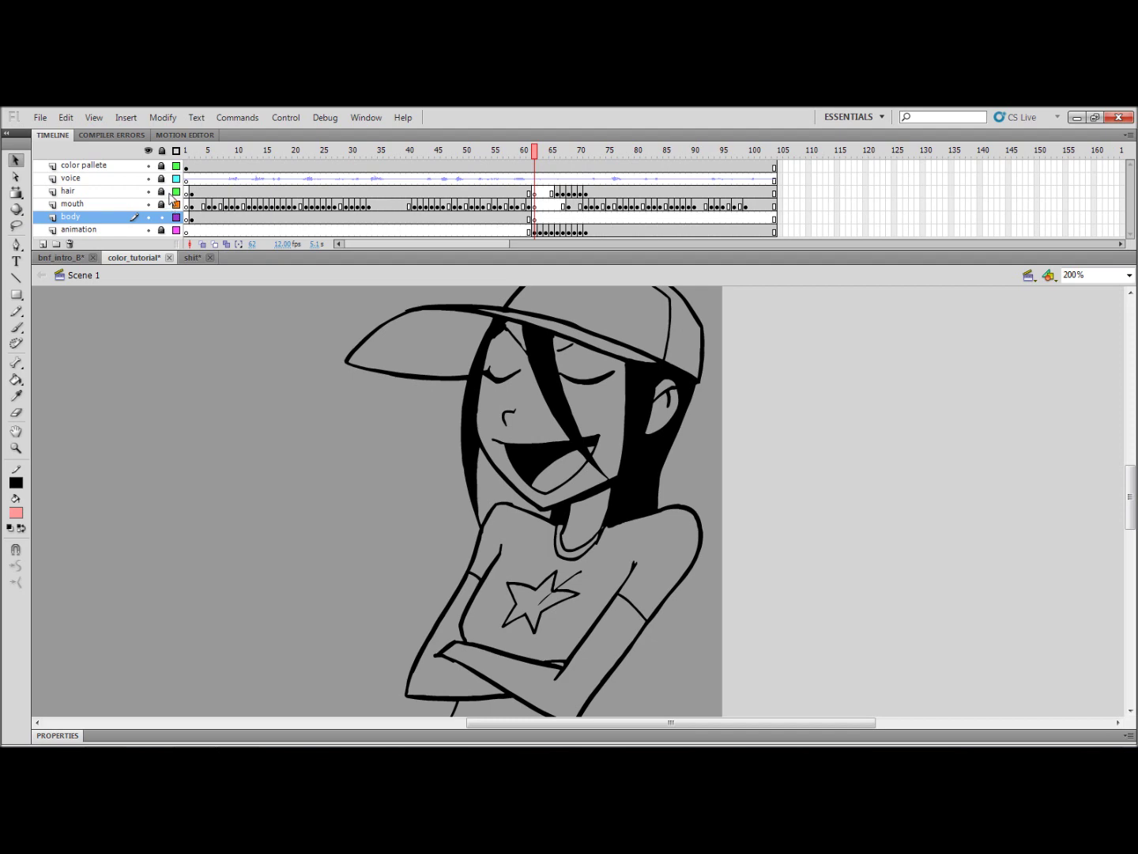
{"action": "left_click", "coordinate": [161, 150]}
{"action": "key", "text": "k"}
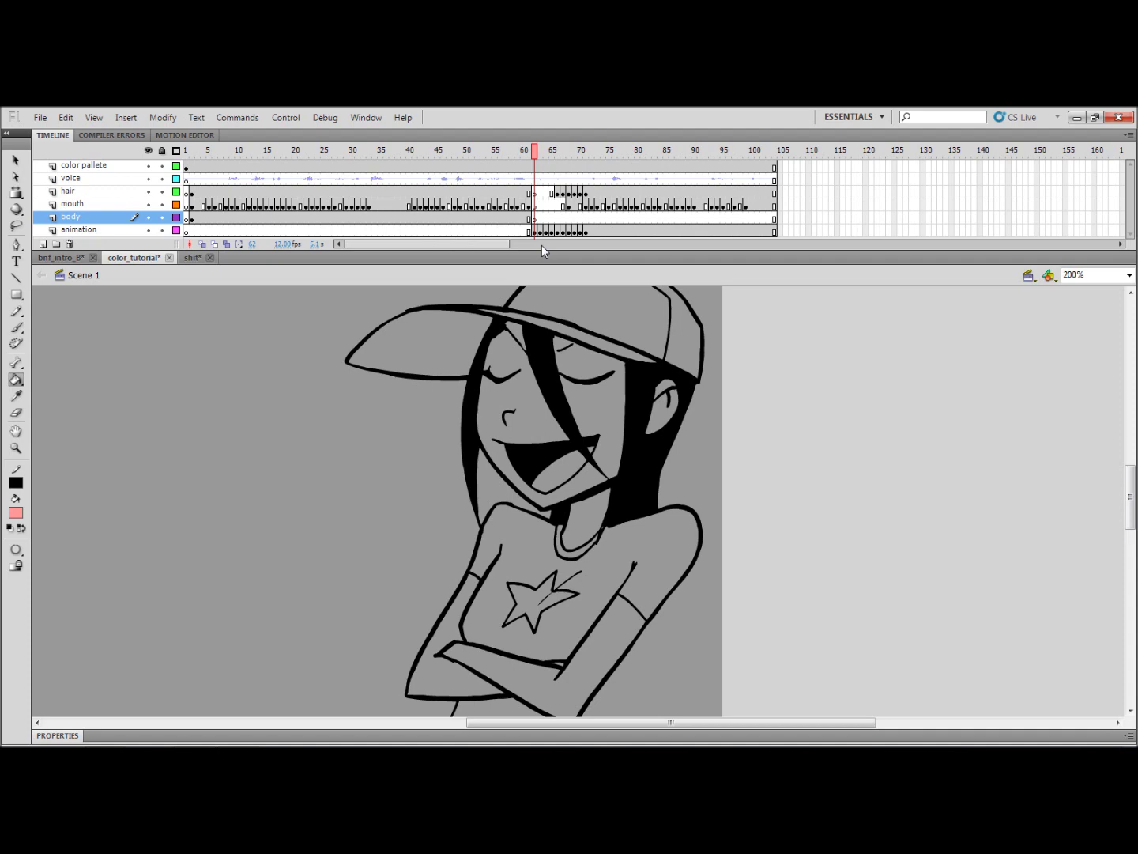
{"action": "left_click", "coordinate": [161, 151]}
{"action": "left_click", "coordinate": [162, 217]}
{"action": "key", "text": "v"}
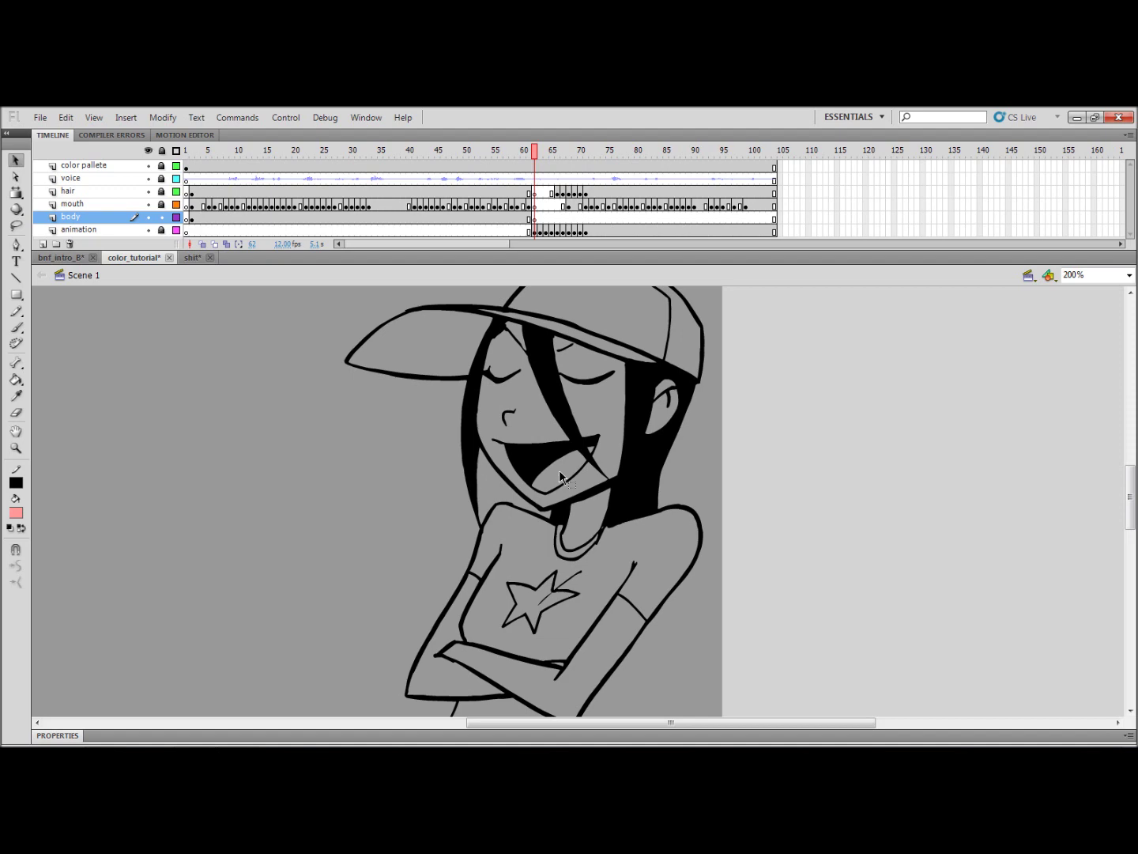
{"action": "key", "text": "k"}
{"action": "key", "text": "v"}
- Lock the body layer and make the animation layer active with the Paint Bucket
{"action": "left_click", "coordinate": [161, 218]}
{"action": "left_click", "coordinate": [157, 230]}
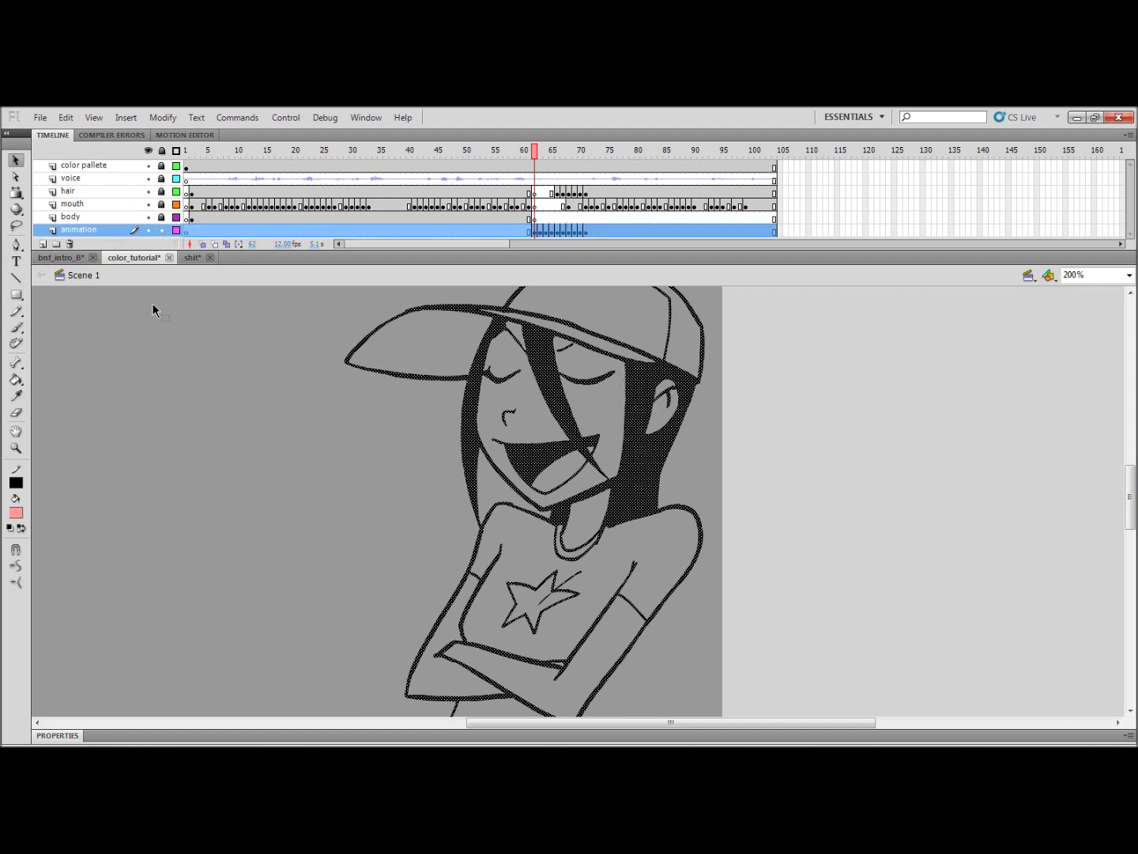
{"action": "key", "text": "k"}
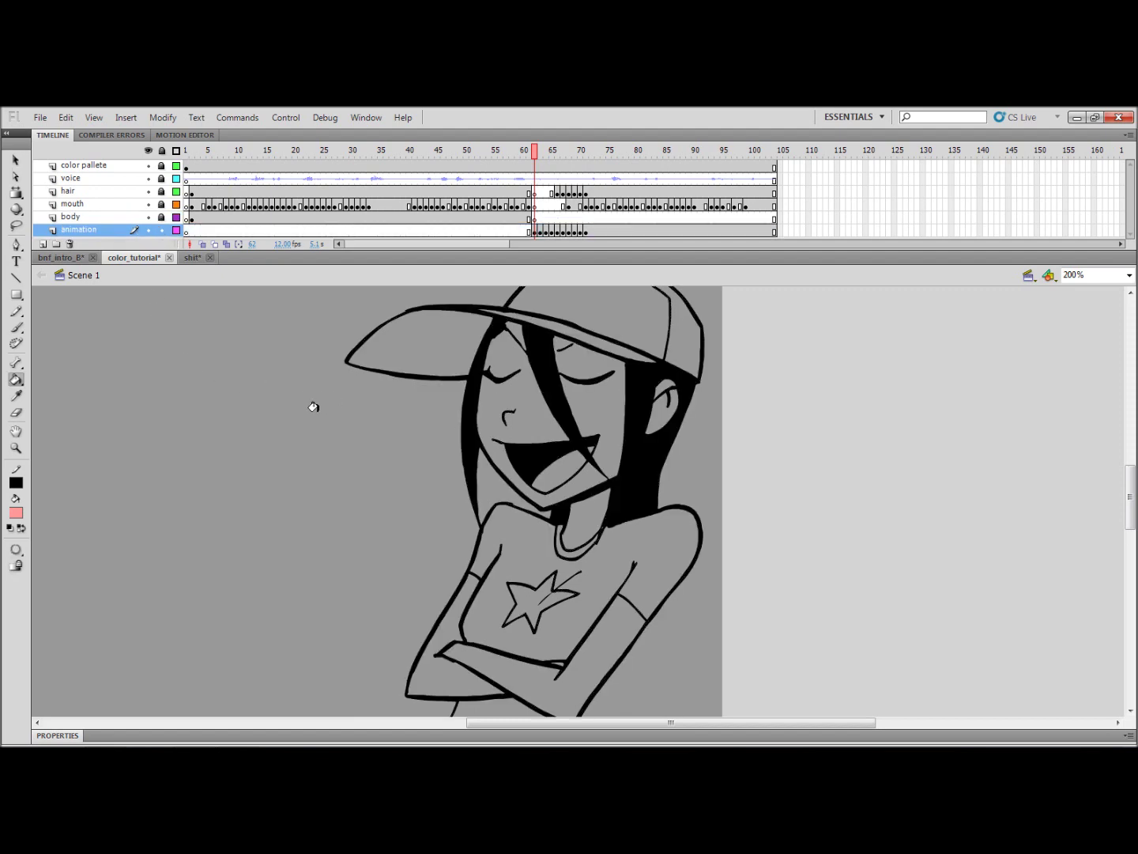
- Fill the tongue pink on frames 62, 63, 64 and 65
{"action": "left_click", "coordinate": [557, 463]}
{"action": "key", "text": "period"}
{"action": "left_click", "coordinate": [526, 471]}
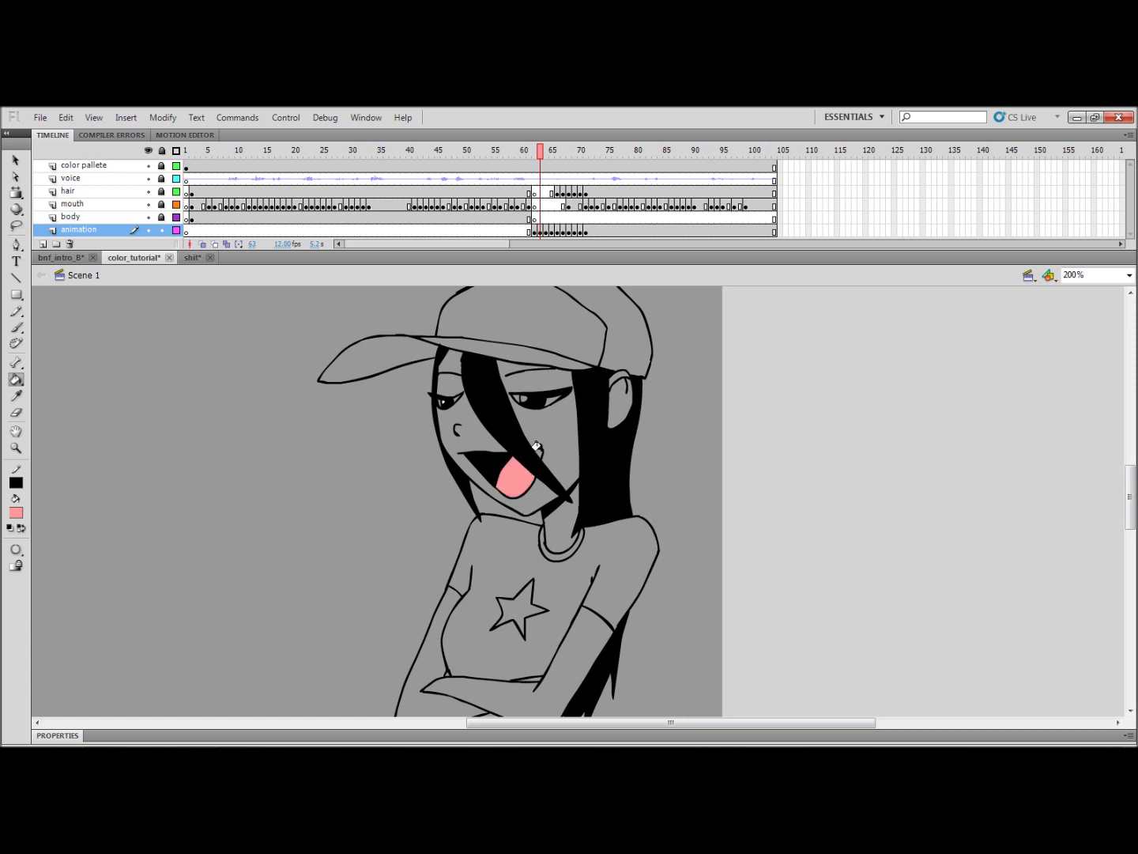
{"action": "key", "text": "period"}
{"action": "left_click", "coordinate": [510, 487]}
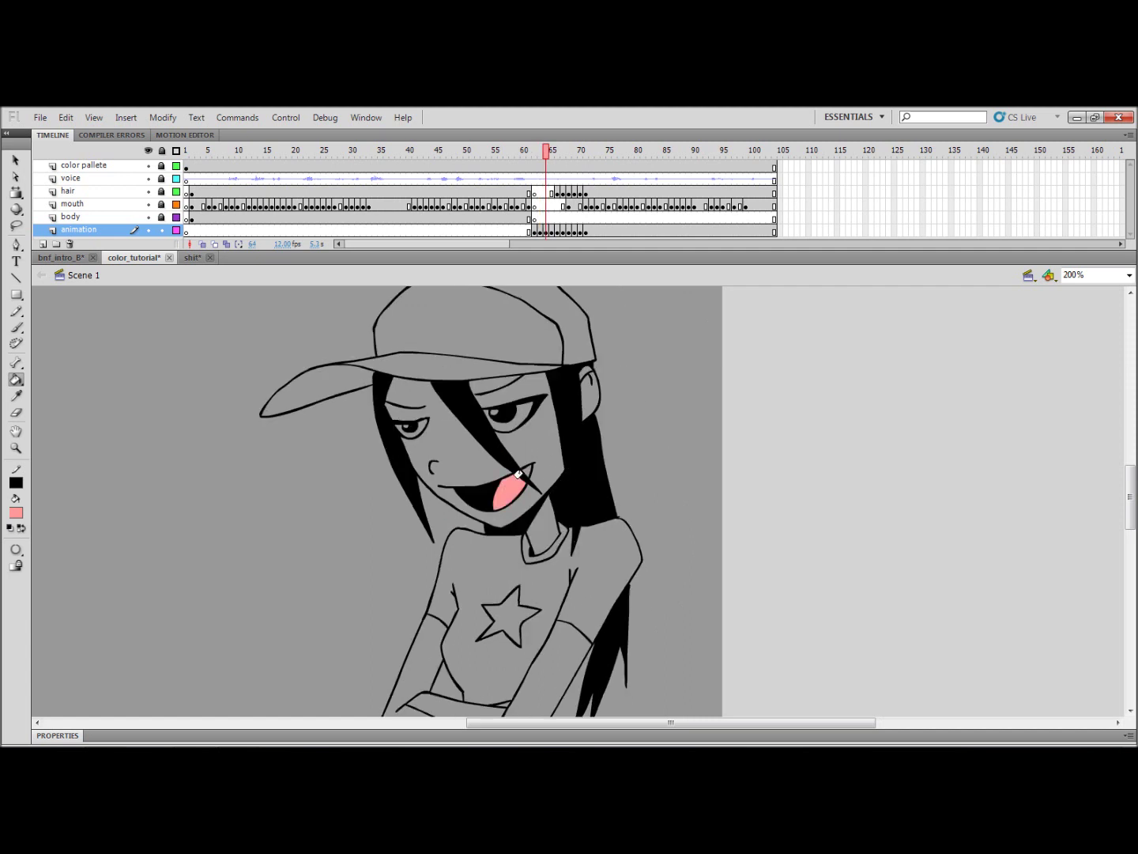
{"action": "key", "text": "period"}
{"action": "left_click", "coordinate": [492, 487]}
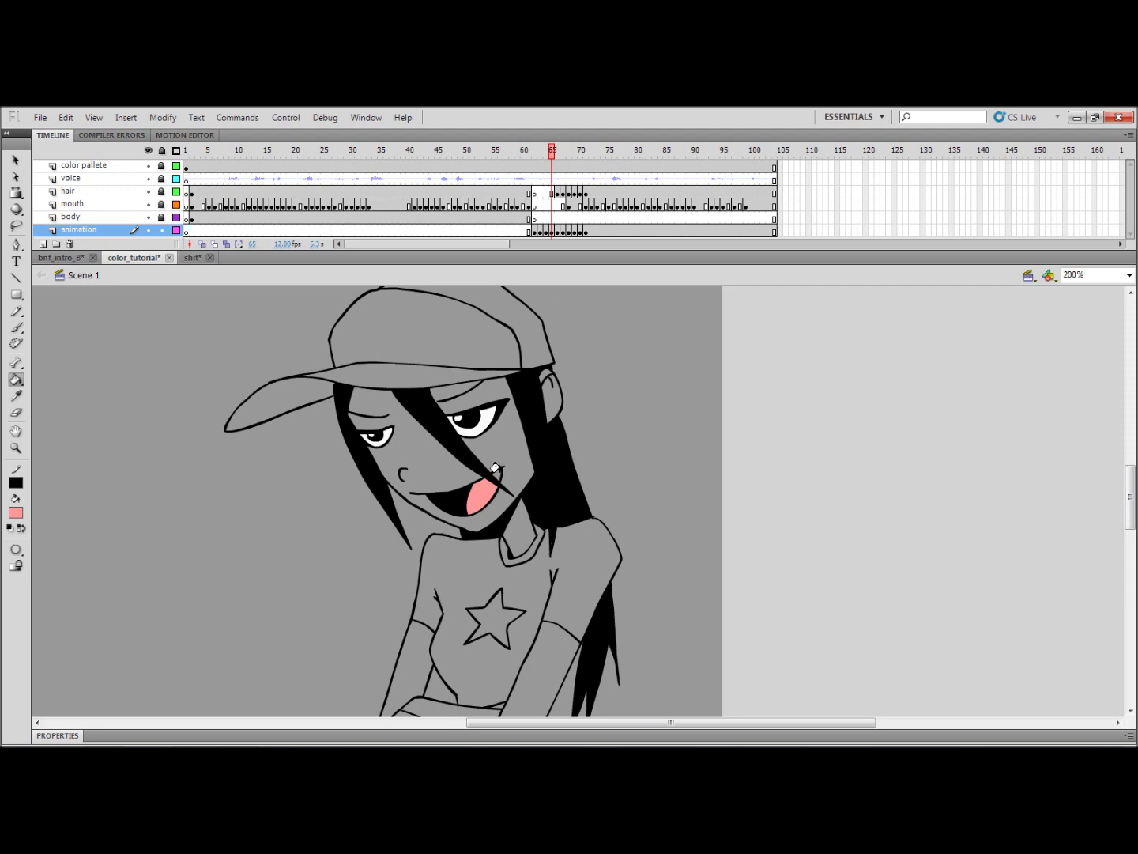
{"action": "key", "text": "period"}
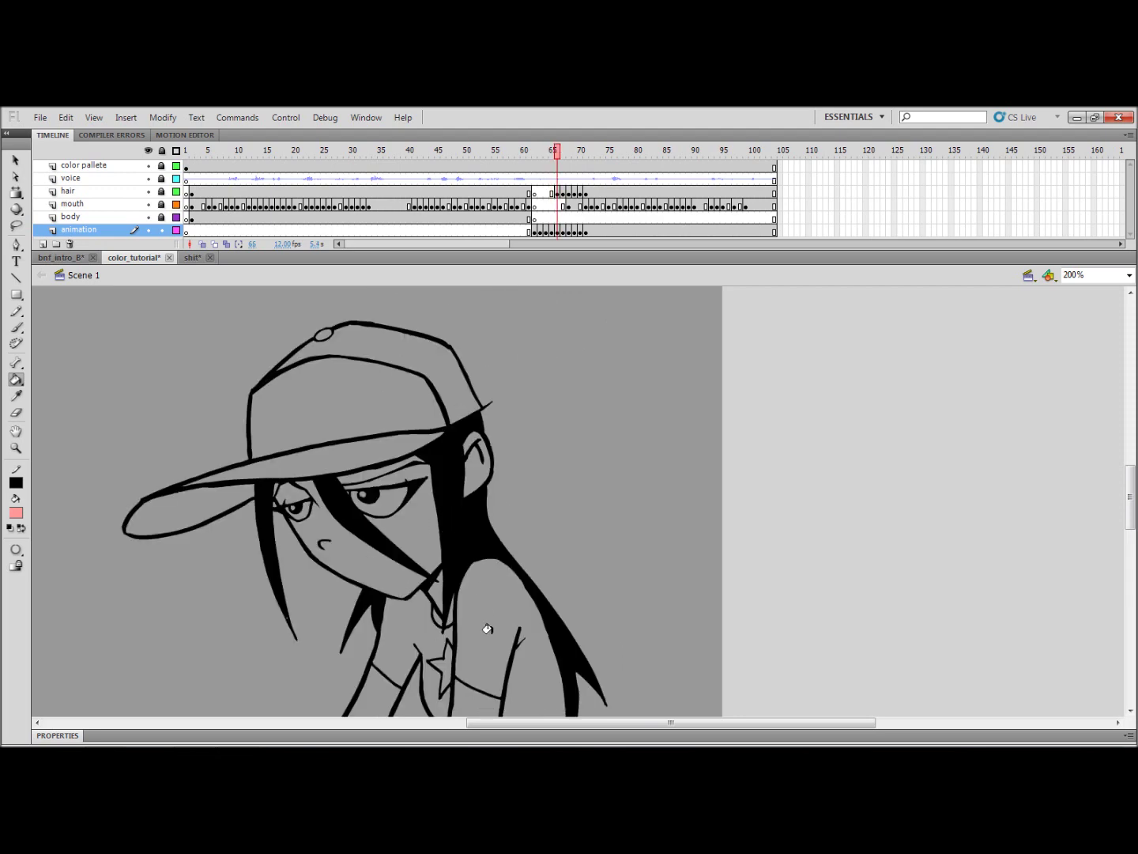
- Step through frames 66–67 and undo the stray pink fill on the face
{"action": "left_click_drag", "start_coordinate": [449, 647], "coordinate": [566, 537]}
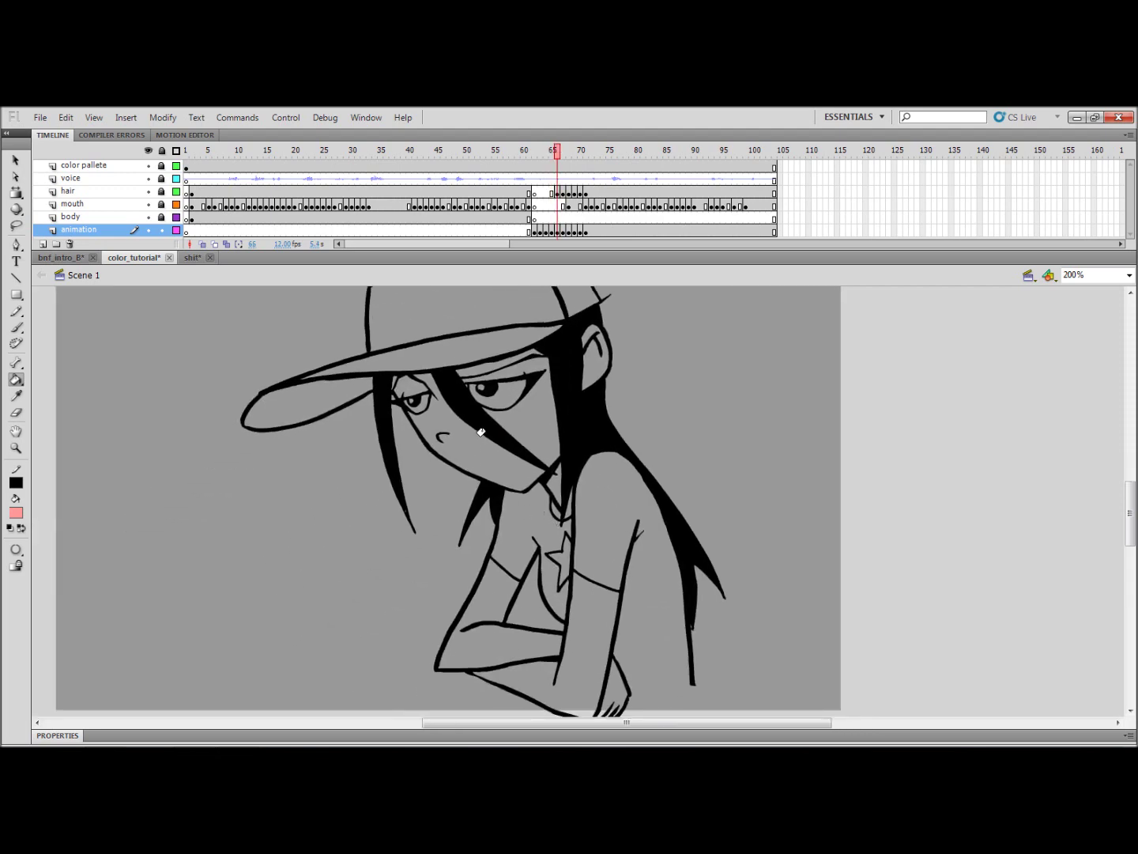
{"action": "key", "text": "period"}
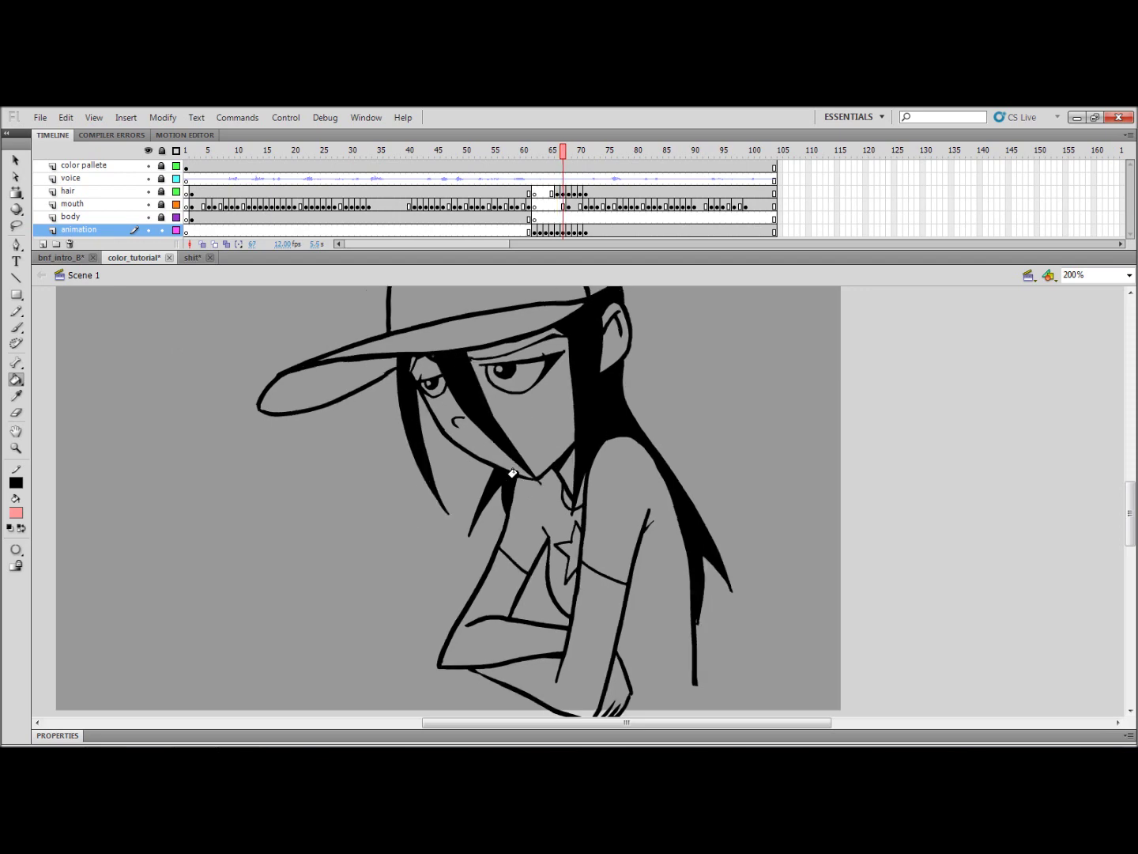
{"action": "key", "text": "period"}
{"action": "key", "text": "comma"}
{"action": "key", "text": "comma"}
{"action": "key", "text": "period"}
{"action": "key", "text": "period"}
{"action": "key", "text": "period"}
{"action": "key", "text": "period"}
{"action": "key", "text": "period"}
{"action": "key", "text": "comma"}
{"action": "left_click", "coordinate": [530, 451]}
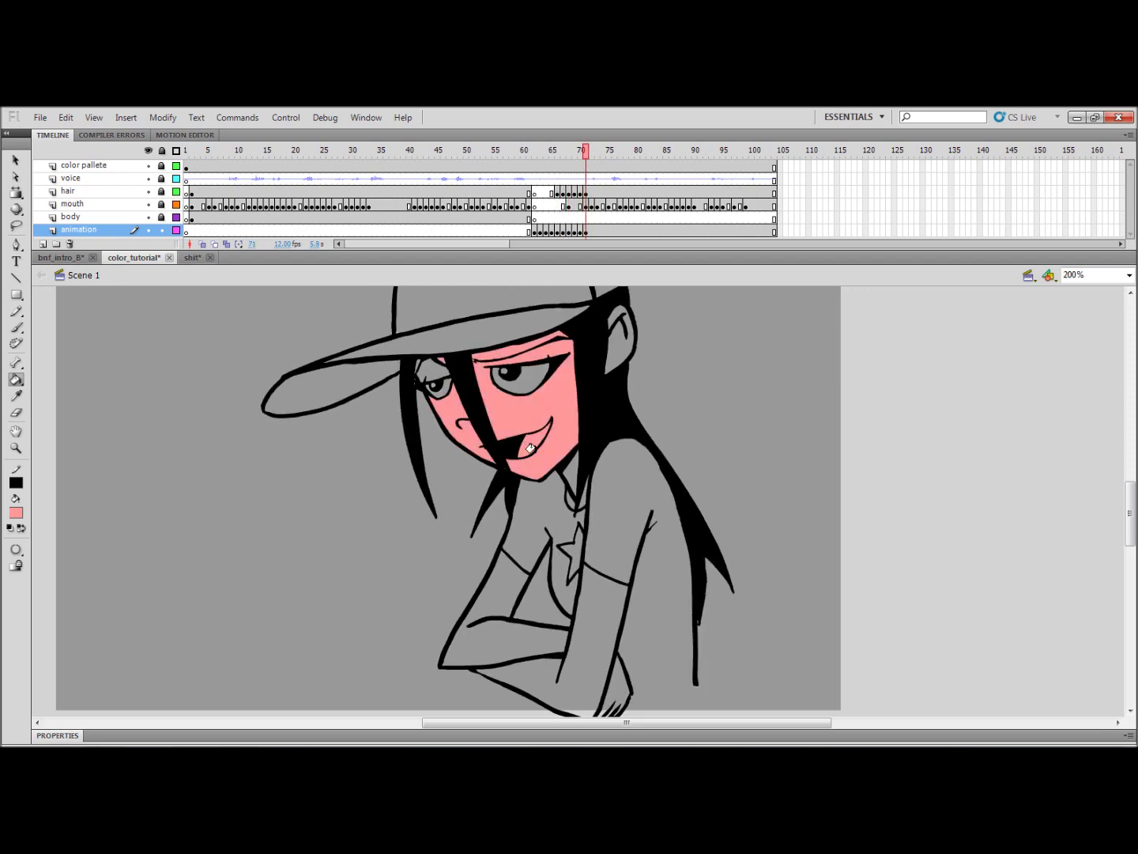
{"action": "key", "text": "period"}
{"action": "key", "text": "period"}
{"action": "key", "text": "comma"}
{"action": "key", "text": "ctrl+z"}
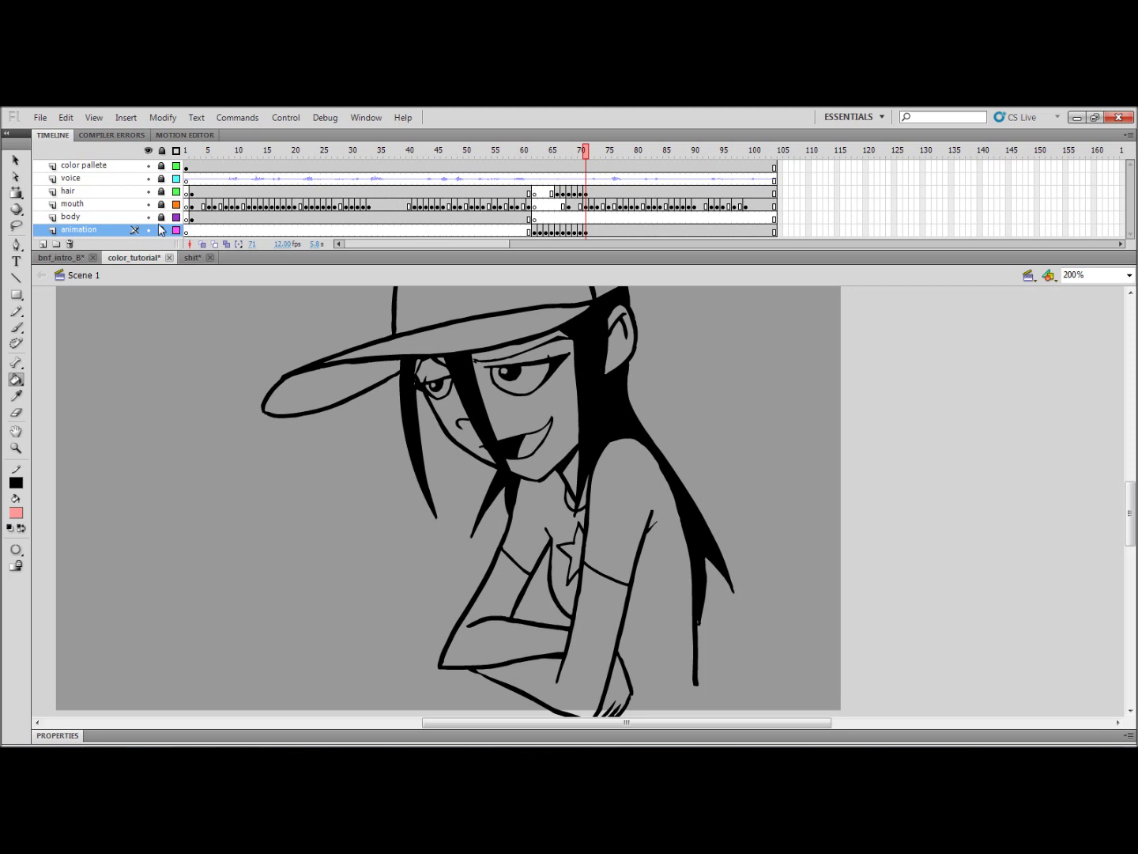
- Make the mouth layer active, deselect its drawing and switch to the Paint Bucket
{"action": "left_click", "coordinate": [111, 205]}
{"action": "key", "text": "v"}
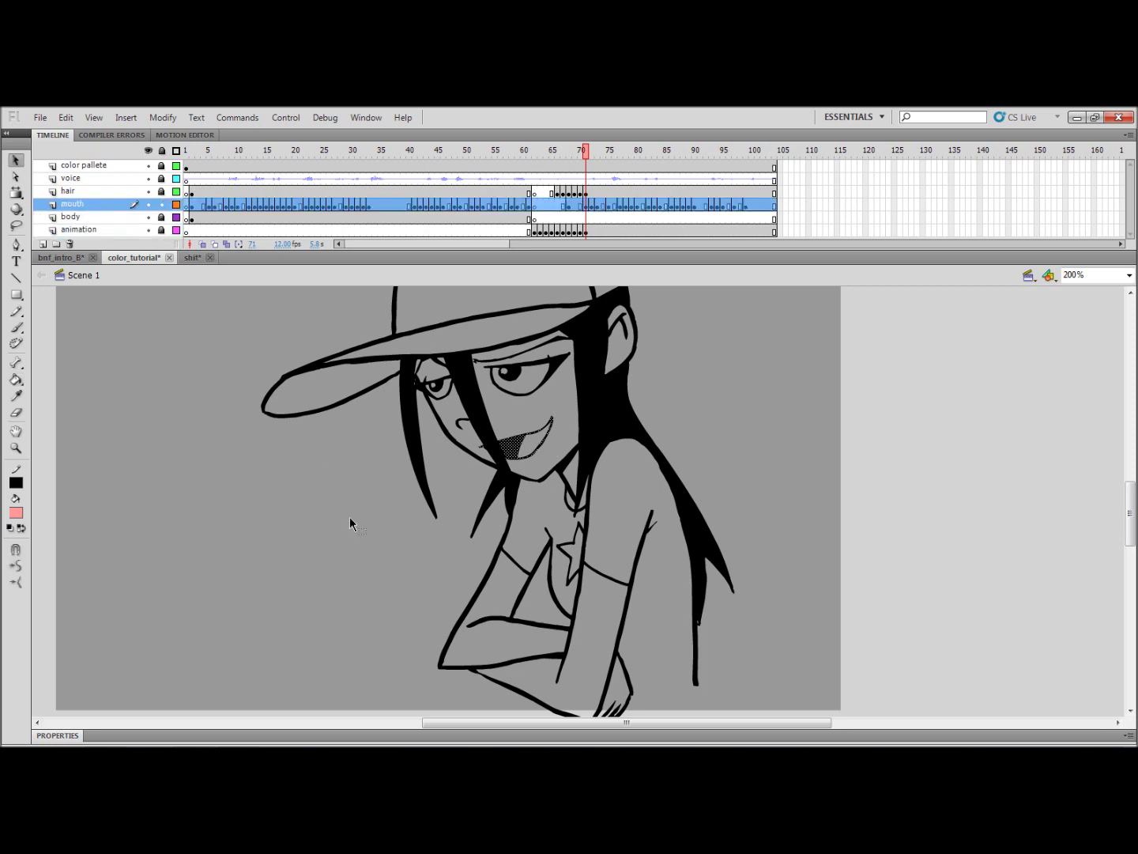
{"action": "left_click", "coordinate": [381, 524]}
{"action": "key", "text": "k"}
- Fill the tongue pink on frames 71, 73, 79, 82 and 84
{"action": "left_click", "coordinate": [530, 447]}
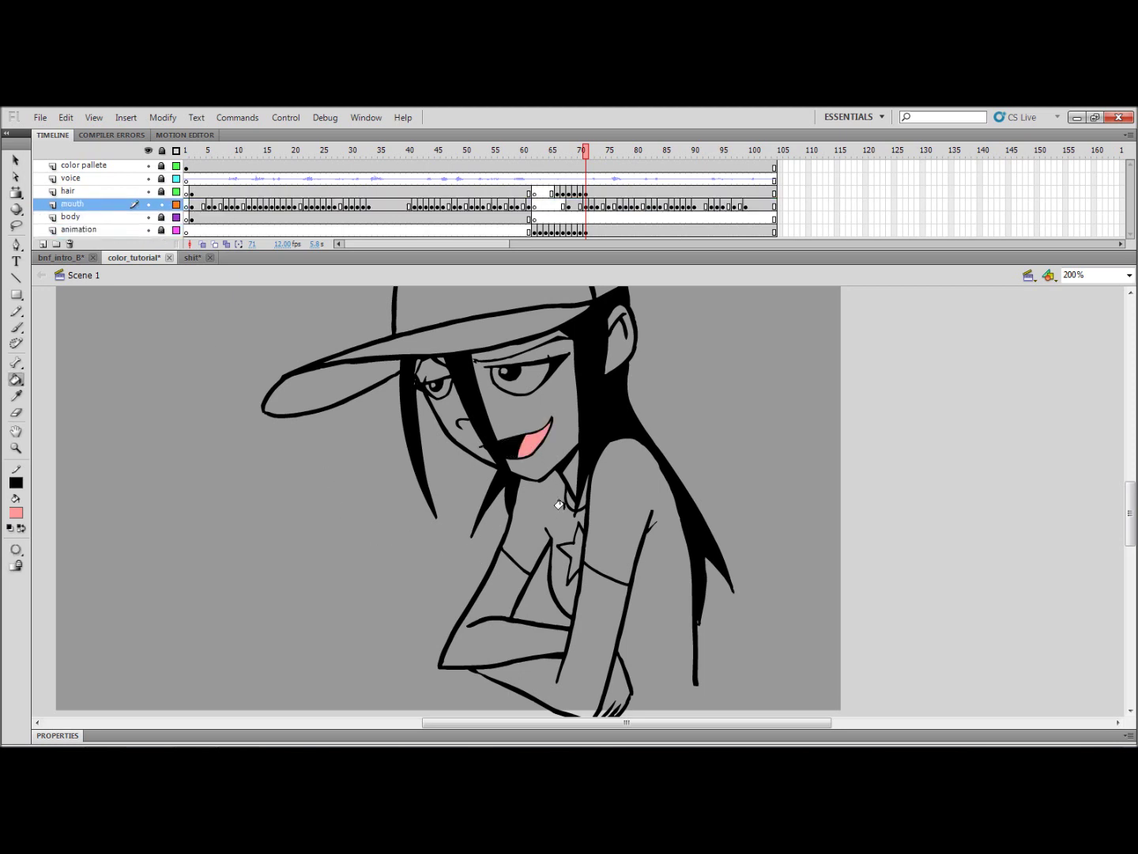
{"action": "key", "text": "period"}
{"action": "key", "text": "period"}
{"action": "left_click", "coordinate": [528, 445]}
{"action": "key", "text": "period"}
{"action": "key", "text": "period"}
{"action": "key", "text": "period"}
{"action": "key", "text": "period"}
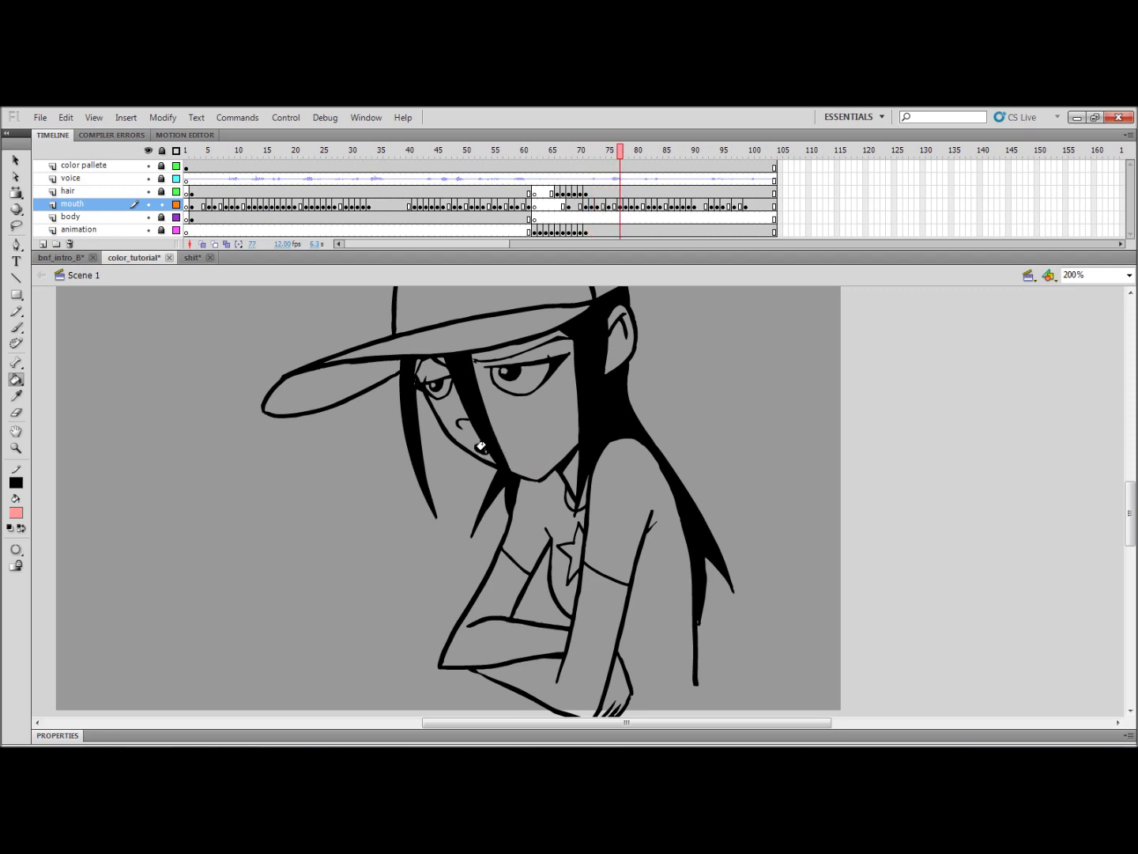
{"action": "key", "text": "period"}
{"action": "key", "text": "period"}
{"action": "left_click", "coordinate": [530, 445]}
{"action": "key", "text": "period"}
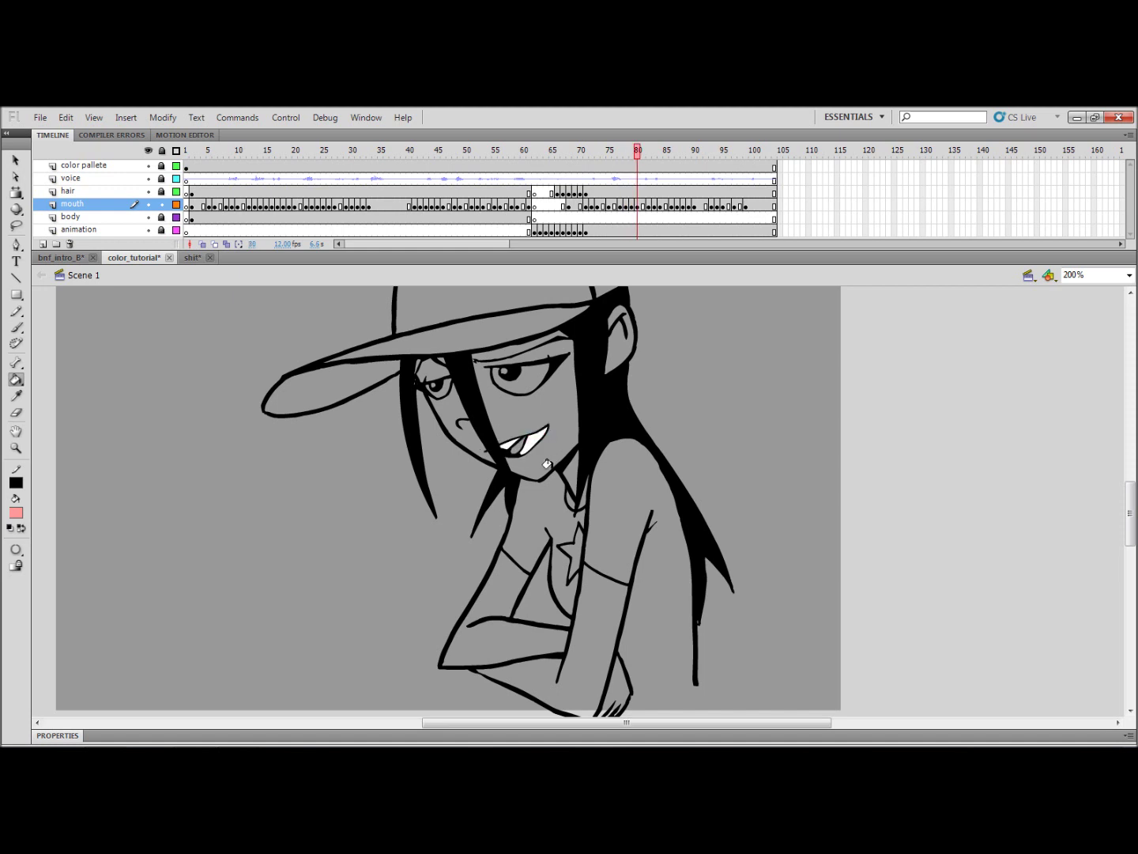
{"action": "key", "text": "period"}
{"action": "key", "text": "period"}
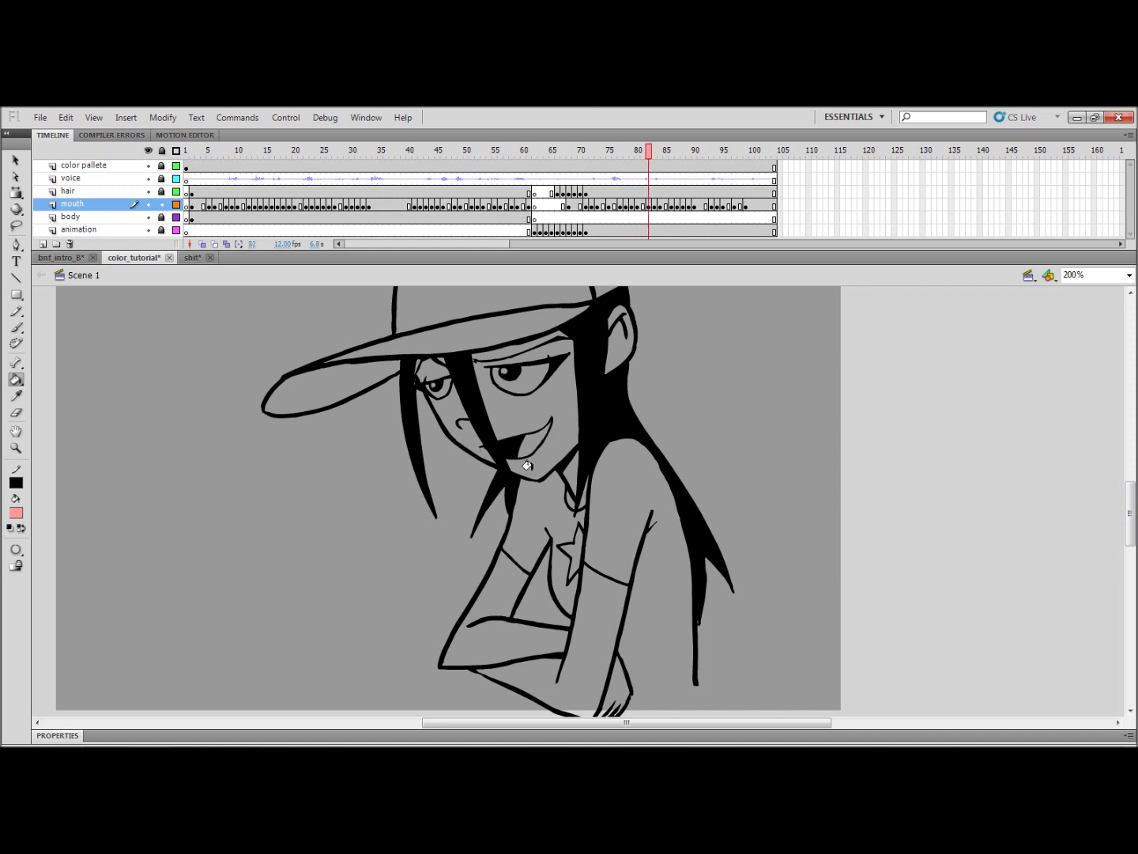
{"action": "left_click", "coordinate": [524, 445]}
{"action": "key", "text": "period"}
{"action": "key", "text": "period"}
{"action": "left_click", "coordinate": [534, 430]}
{"action": "key", "text": "period"}
- Fill the tongue pink on frames 90, 94 and 97, then return to frame 2
{"action": "key", "text": "period"}
{"action": "key", "text": "period"}
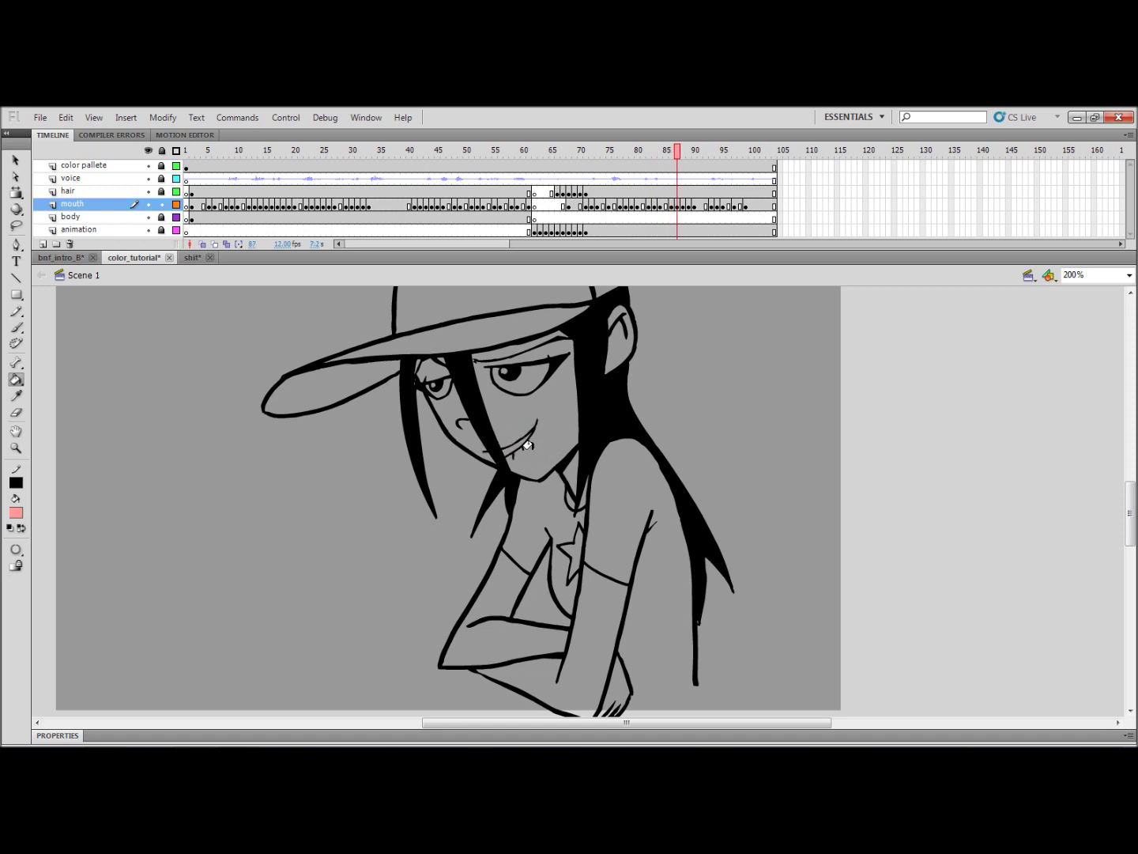
{"action": "key", "text": "period"}
{"action": "key", "text": "period"}
{"action": "key", "text": "period"}
{"action": "left_click", "coordinate": [531, 439]}
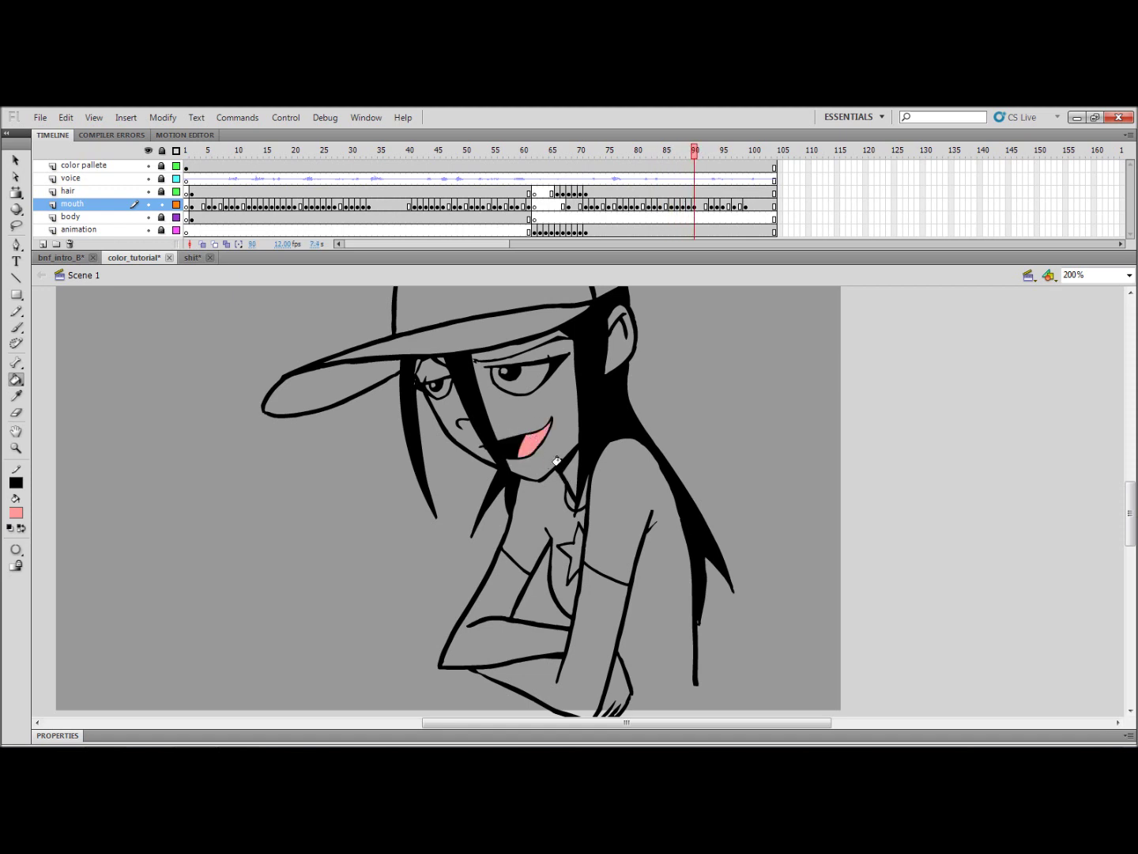
{"action": "key", "text": "period"}
{"action": "key", "text": "period"}
{"action": "key", "text": "period"}
{"action": "key", "text": "period"}
{"action": "left_click", "coordinate": [528, 440]}
{"action": "key", "text": "period"}
{"action": "key", "text": "period"}
{"action": "key", "text": "period"}
{"action": "left_click", "coordinate": [529, 442]}
{"action": "key", "text": "period"}
{"action": "key", "text": "period"}
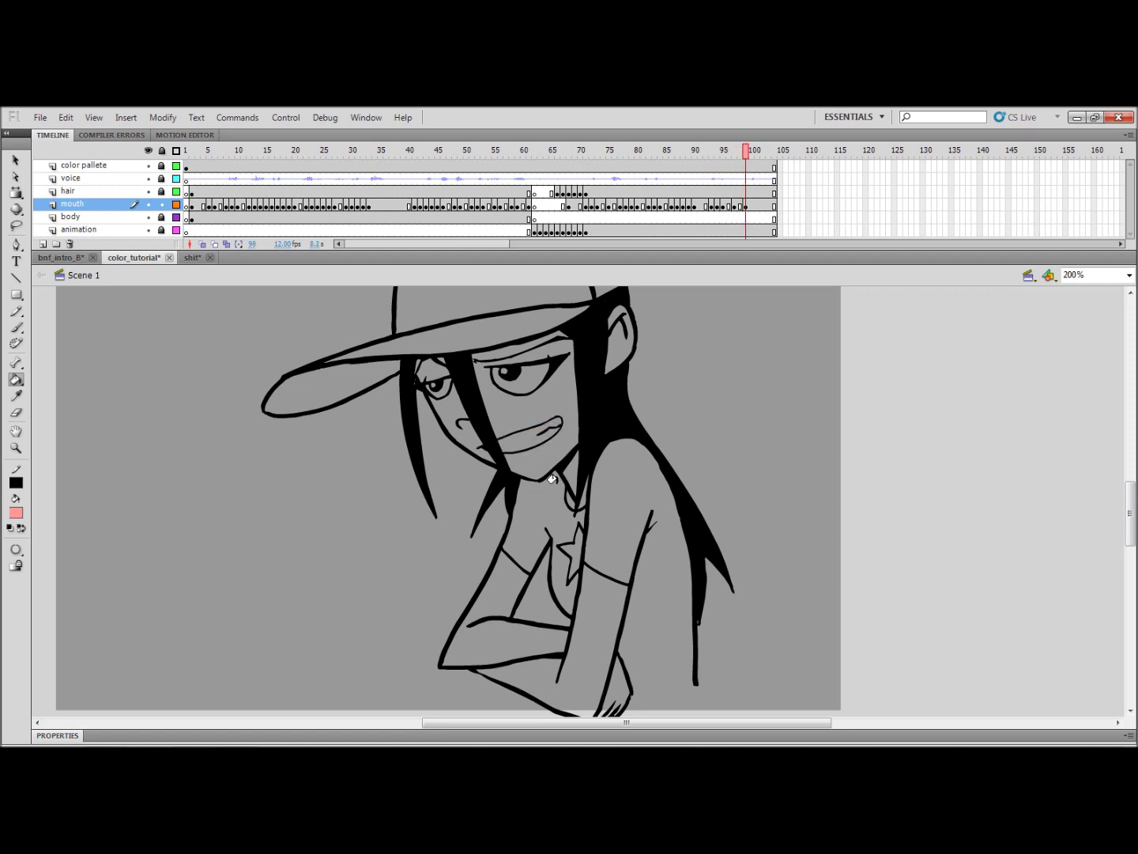
{"action": "key", "text": "period"}
{"action": "left_click", "coordinate": [196, 154]}
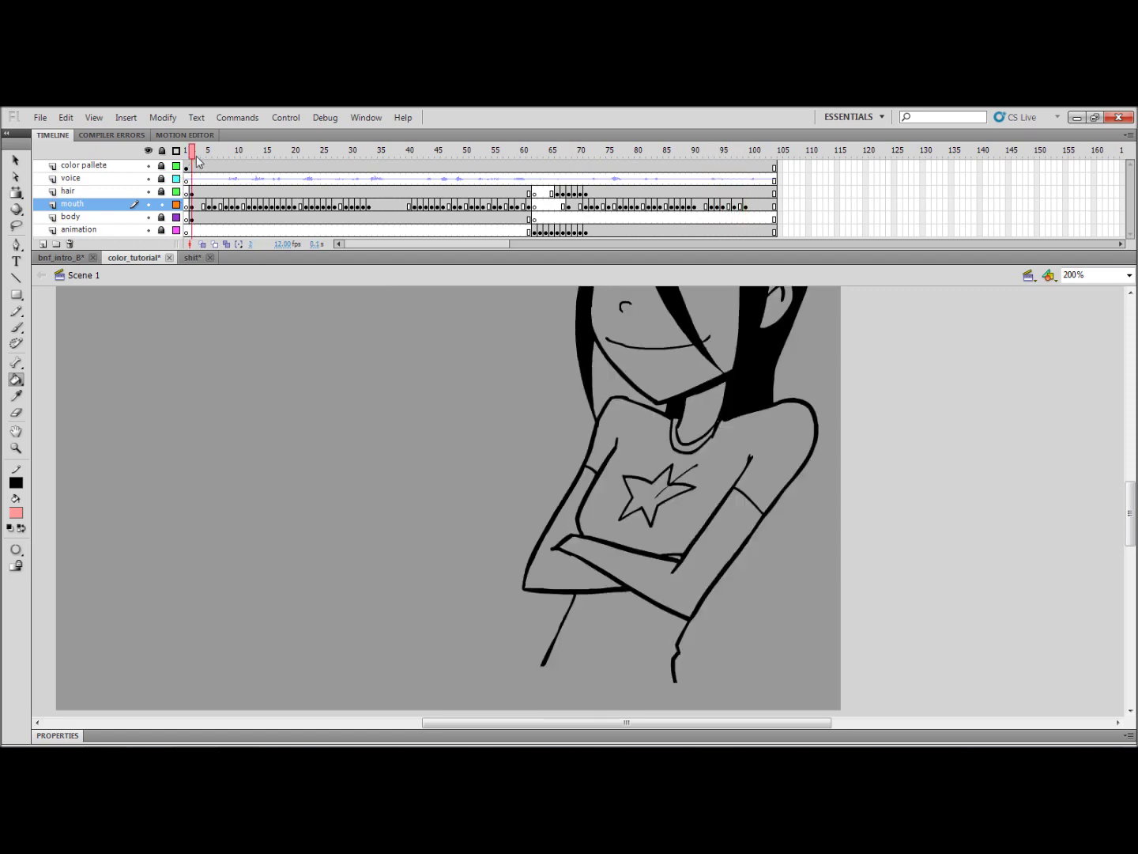
{"action": "mouse_move", "coordinate": [57, 477]}
{"action": "left_mouse_down"}
{"action": "mouse_move", "coordinate": [469, 473]}
{"action": "mouse_move", "coordinate": [537, 631]}
{"action": "left_mouse_up"}
- Set the fill colour to the reference's teeth white and return to the line-art girl
{"action": "left_click", "coordinate": [17, 510]}
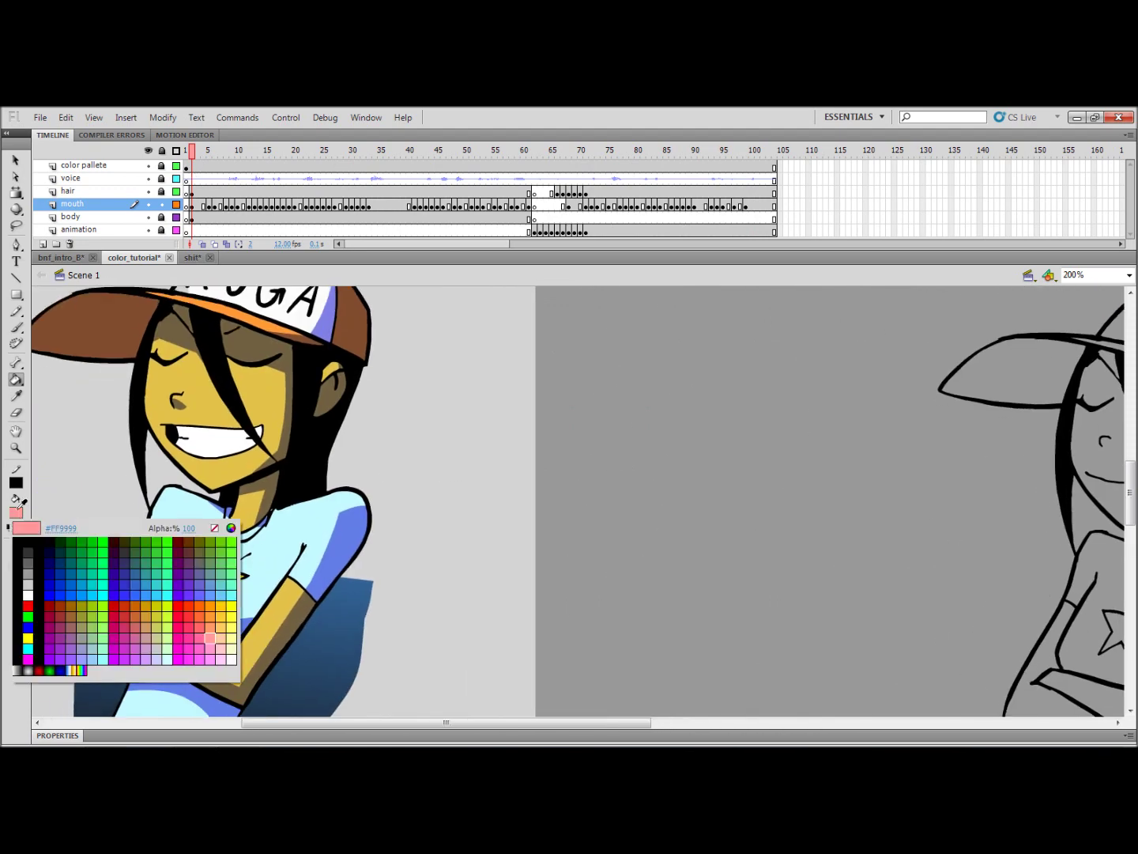
{"action": "left_click", "coordinate": [219, 444]}
{"action": "left_click_drag", "start_coordinate": [807, 483], "coordinate": [253, 431]}
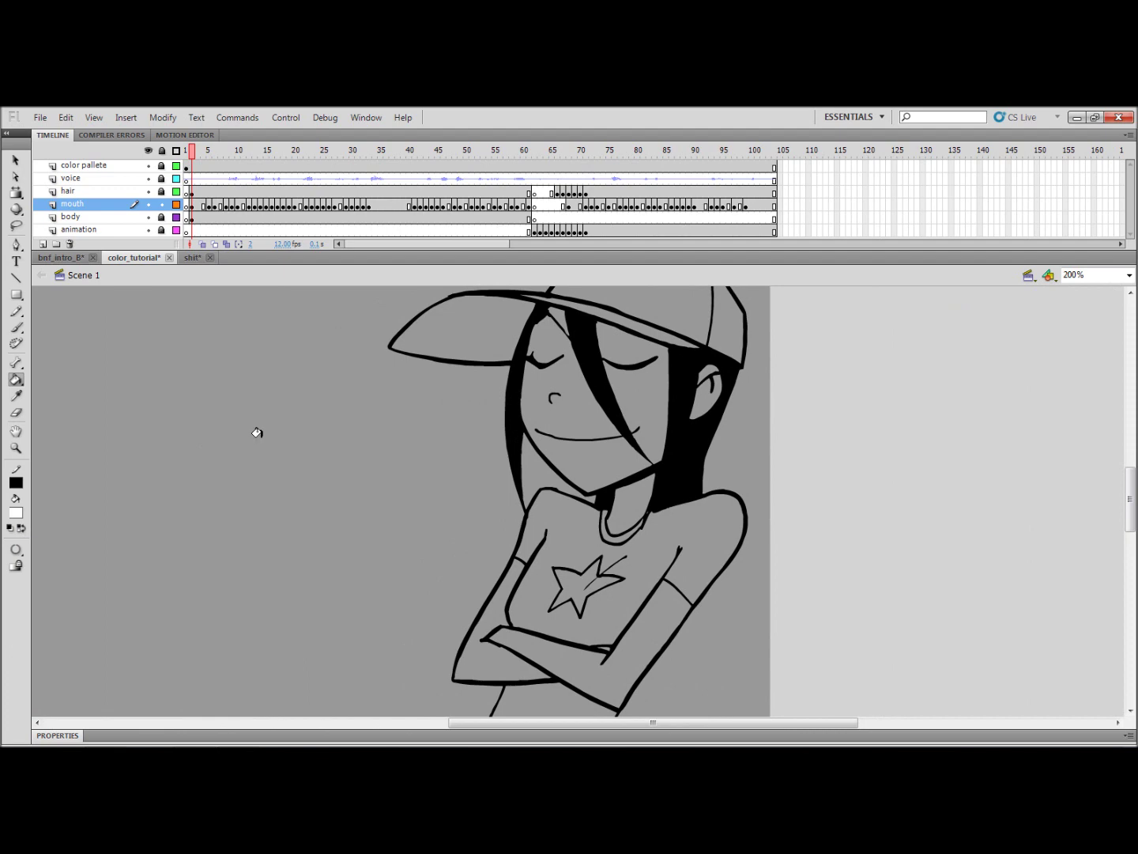
{"action": "key", "text": "period"}
{"action": "key", "text": "period"}
{"action": "key", "text": "period"}
{"action": "key", "text": "period"}
{"action": "key", "text": "period"}
{"action": "key", "text": "period"}
{"action": "key", "text": "comma"}
{"action": "key", "text": "comma"}
{"action": "key", "text": "comma"}
{"action": "key", "text": "comma"}
{"action": "key", "text": "period"}
- Fill the teeth white on frames 5, 14, 15 and 17
{"action": "left_click", "coordinate": [607, 433]}
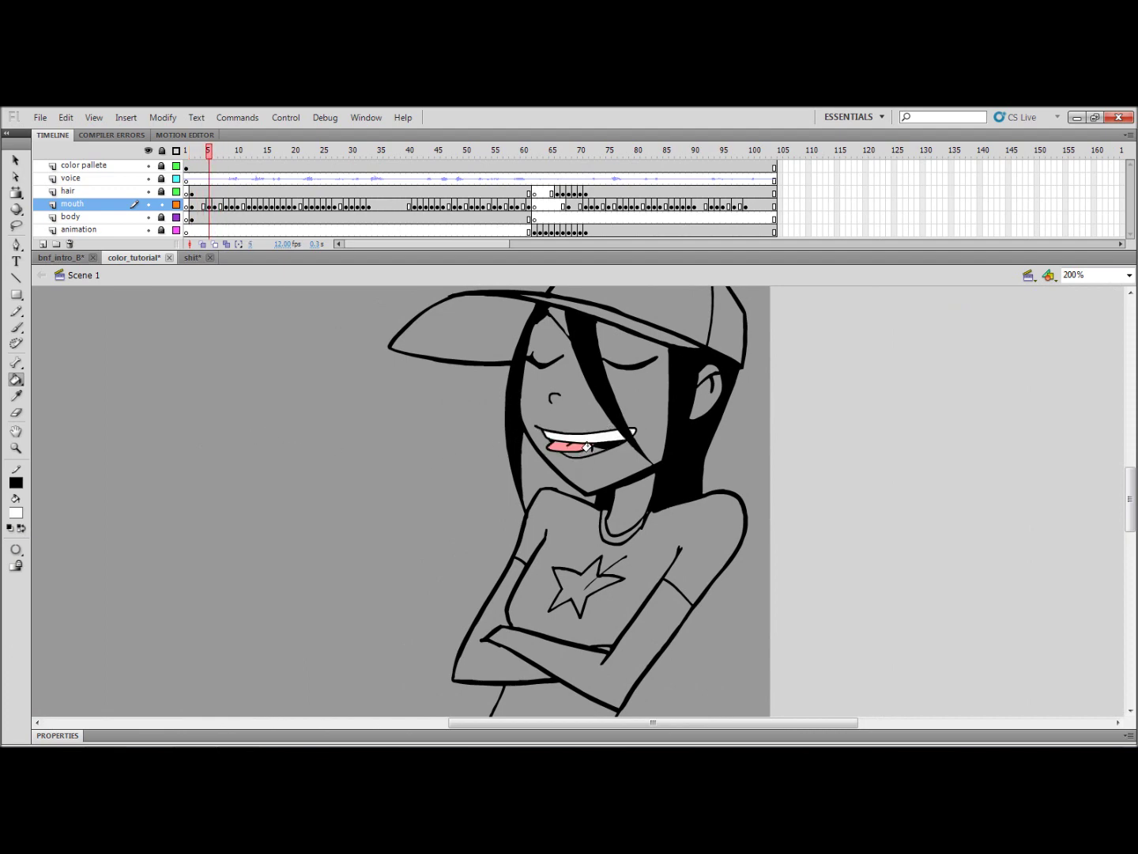
{"action": "key", "text": "period"}
{"action": "key", "text": "period"}
{"action": "key", "text": "period"}
{"action": "key", "text": "period"}
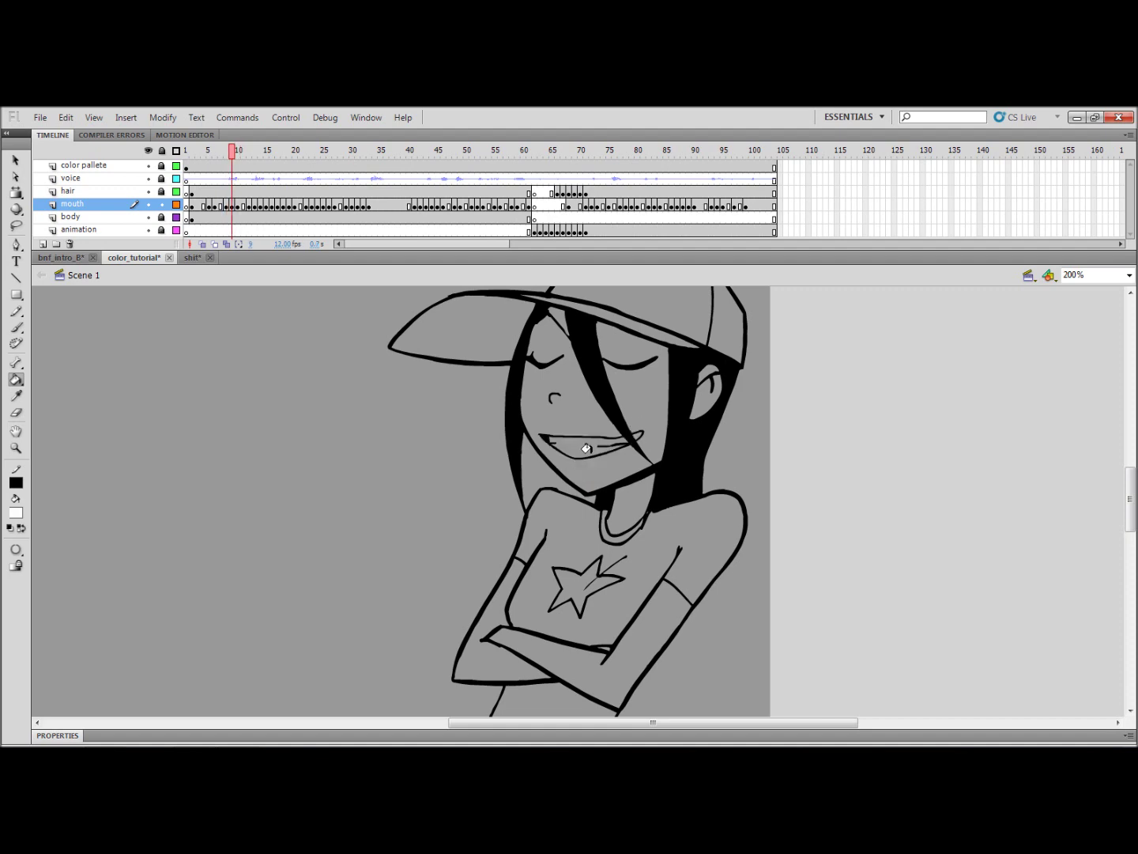
{"action": "key", "text": "period"}
{"action": "key", "text": "period"}
{"action": "key", "text": "period"}
{"action": "key", "text": "period"}
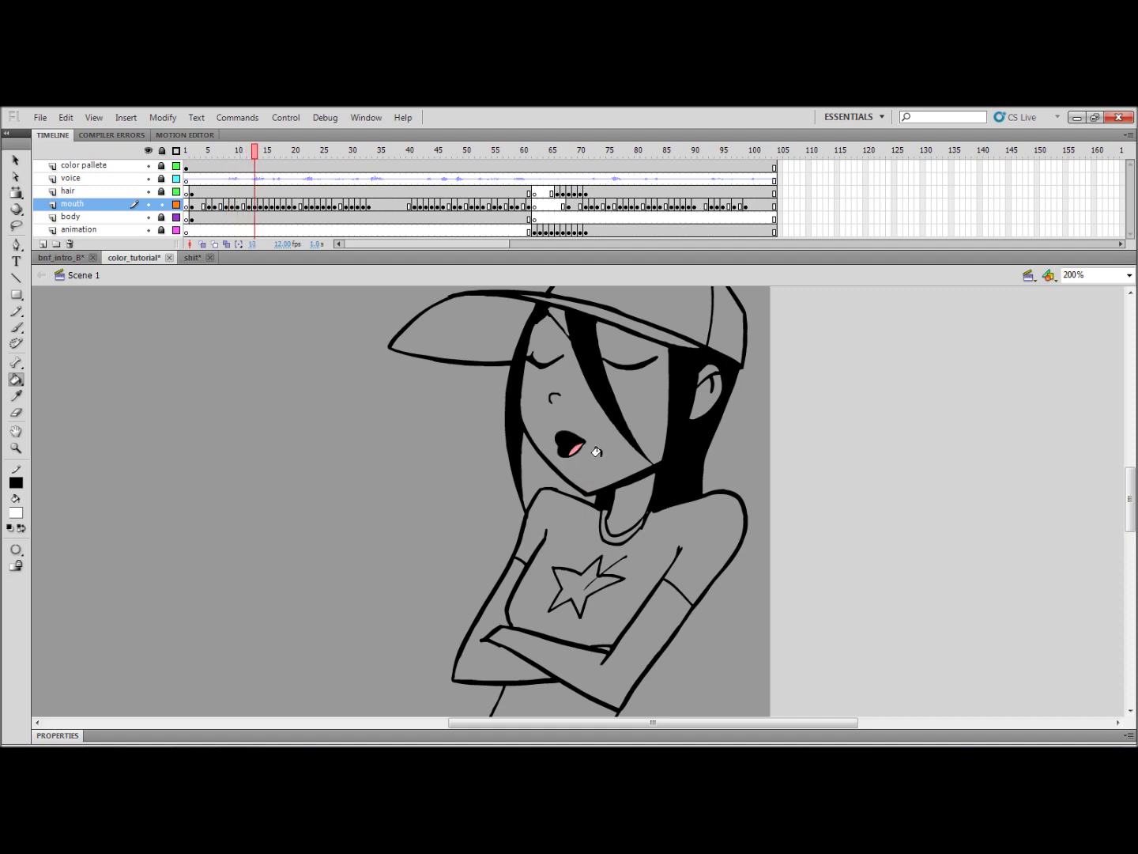
{"action": "key", "text": "period"}
{"action": "left_click", "coordinate": [578, 437]}
{"action": "key", "text": "period"}
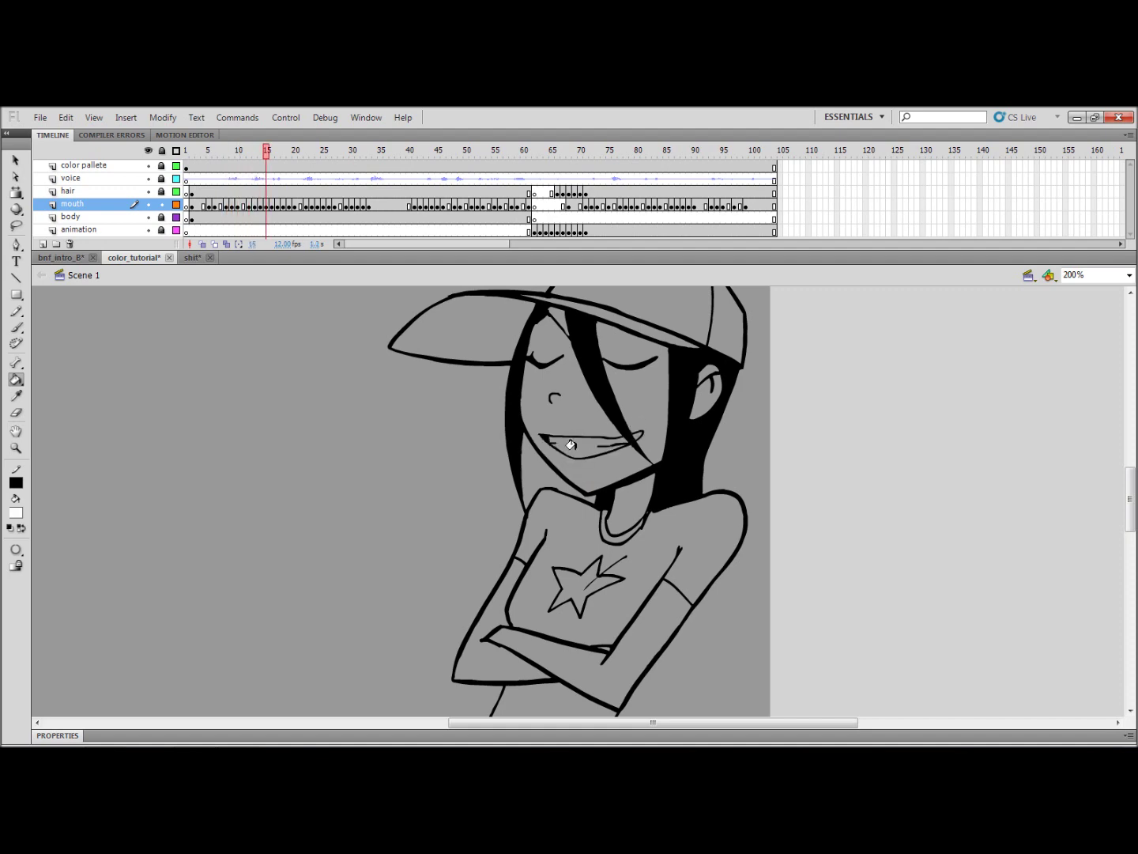
{"action": "left_click", "coordinate": [576, 441]}
{"action": "key", "text": "period"}
{"action": "left_click", "coordinate": [578, 439]}
{"action": "key", "text": "period"}
{"action": "left_click", "coordinate": [578, 438]}
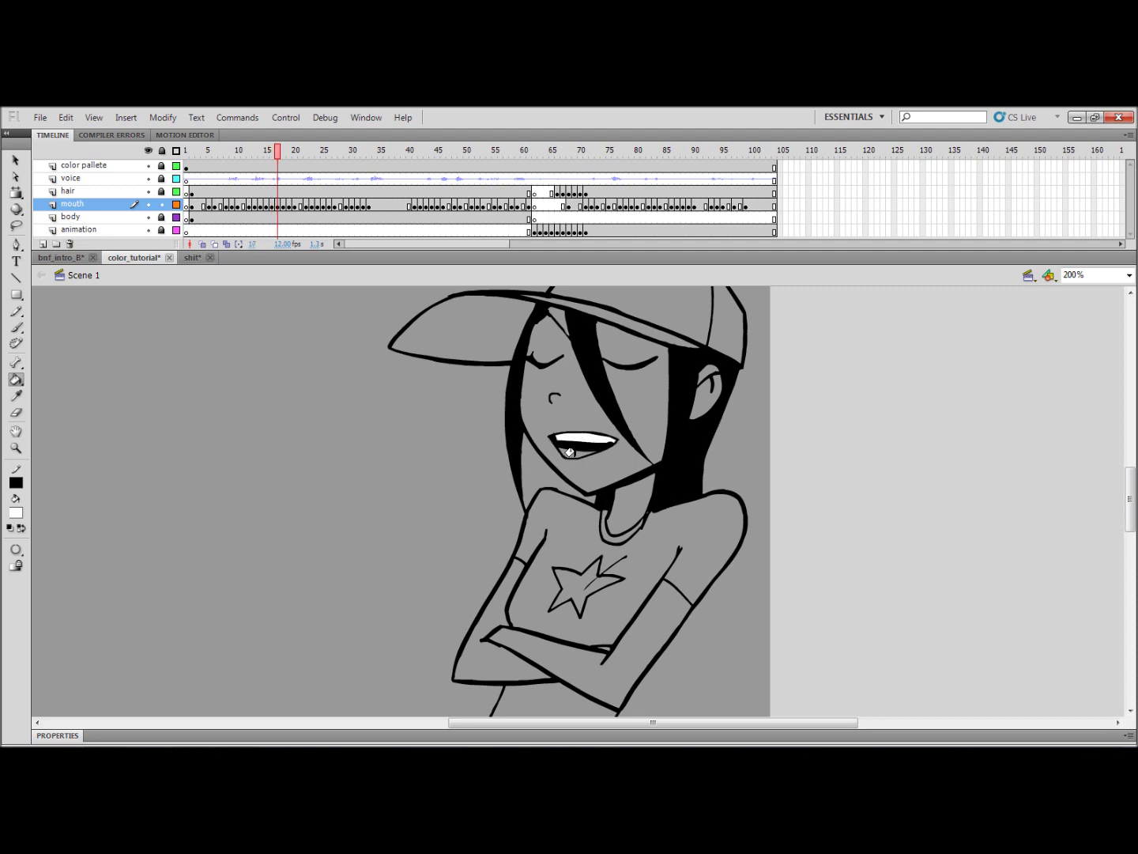
- Fill the teeth white on frames 18 and 19
{"action": "key", "text": "period"}
{"action": "left_click", "coordinate": [568, 423]}
{"action": "key", "text": "period"}
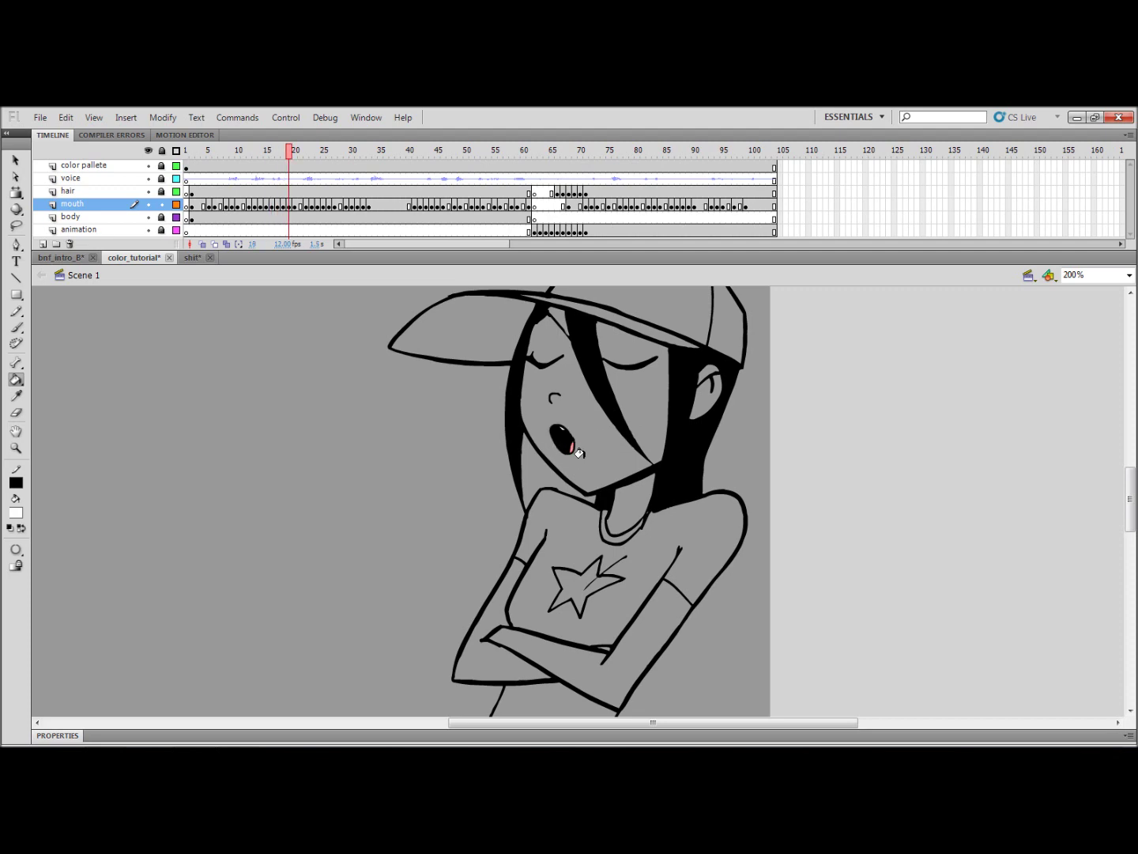
{"action": "left_click", "coordinate": [557, 426]}
{"action": "key", "text": "period"}
{"action": "key", "text": "period"}
{"action": "key", "text": "period"}
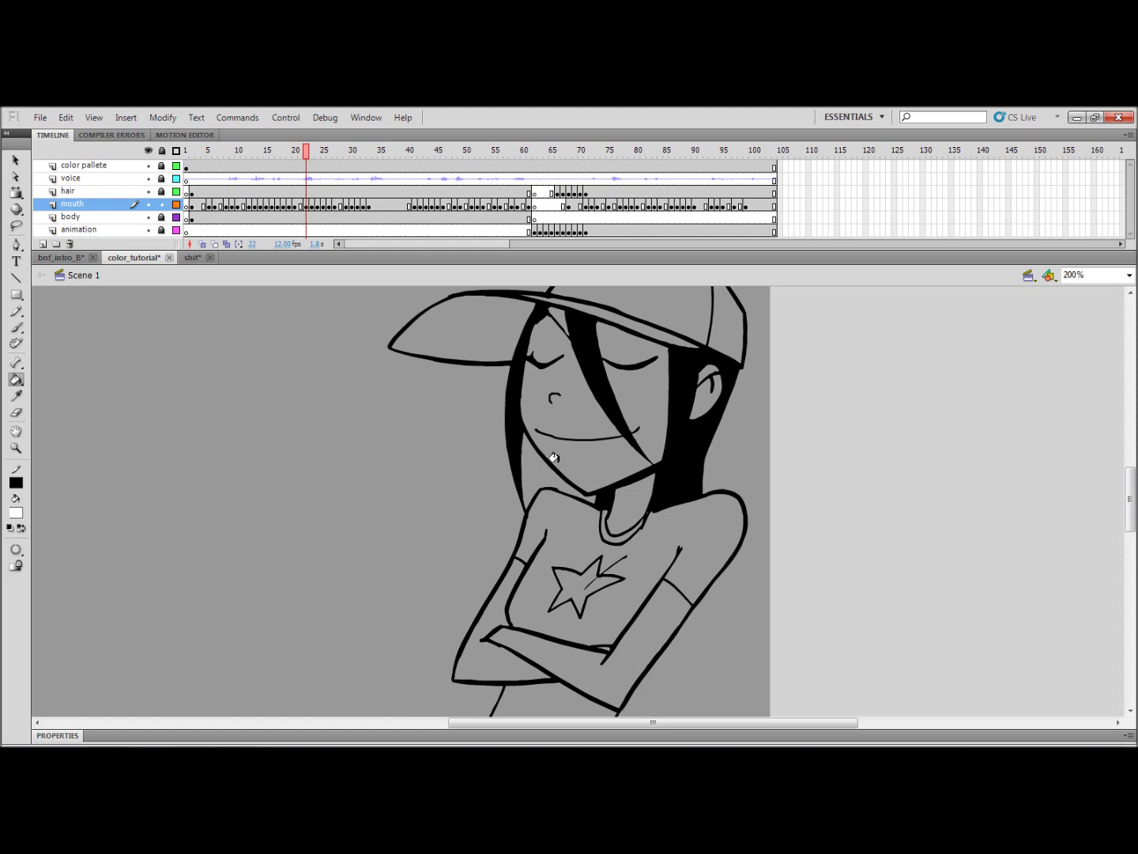
{"action": "key", "text": "period"}
{"action": "key", "text": "period"}
{"action": "key", "text": "period"}
- Fill the grinning teeth white on frames 26–27, 32 and 33
{"action": "key", "text": "period"}
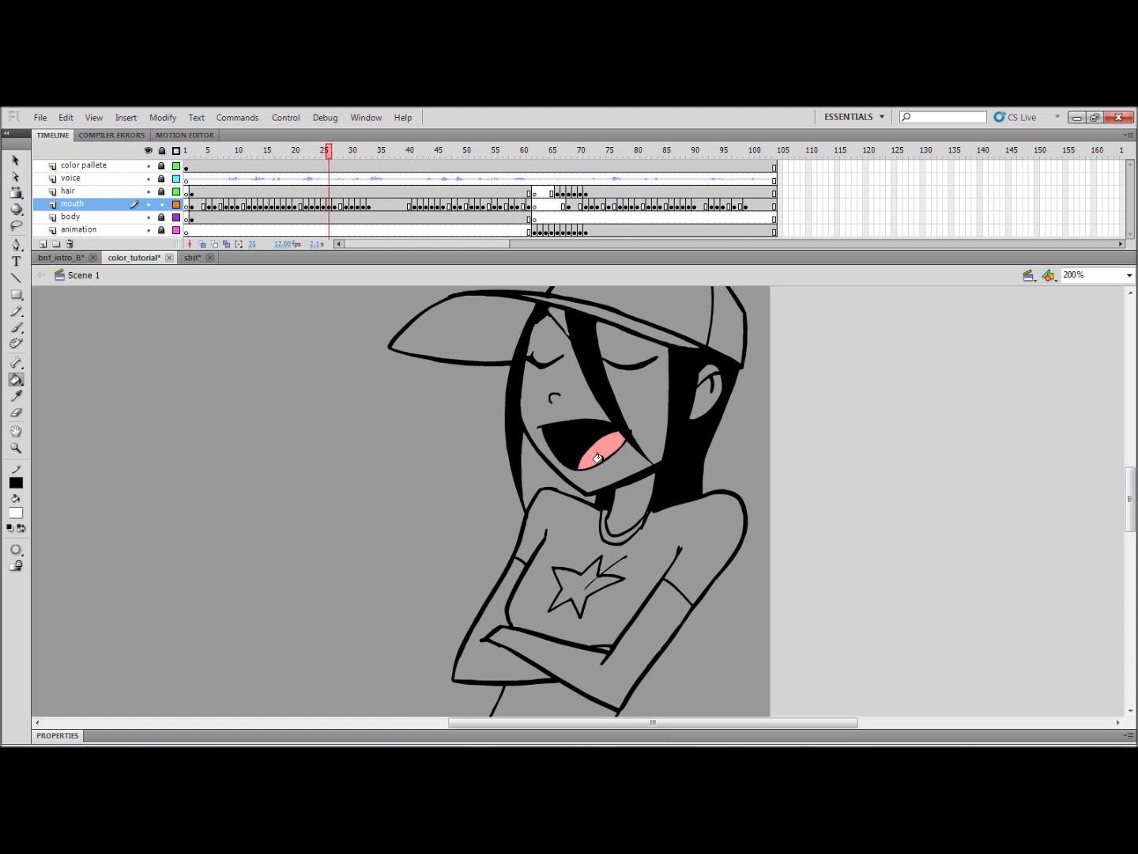
{"action": "key", "text": "period"}
{"action": "left_click", "coordinate": [605, 460]}
{"action": "key", "text": "period"}
{"action": "key", "text": "period"}
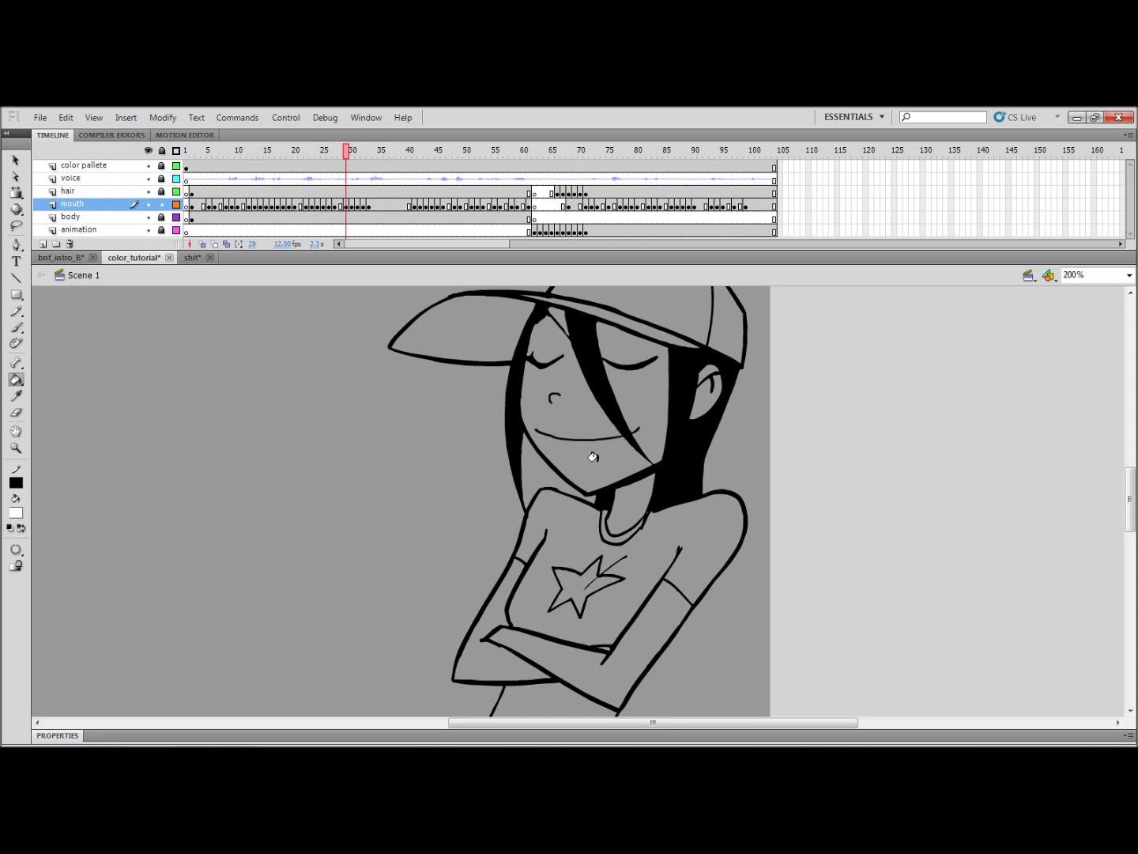
{"action": "key", "text": "period"}
{"action": "key", "text": "period"}
{"action": "key", "text": "period"}
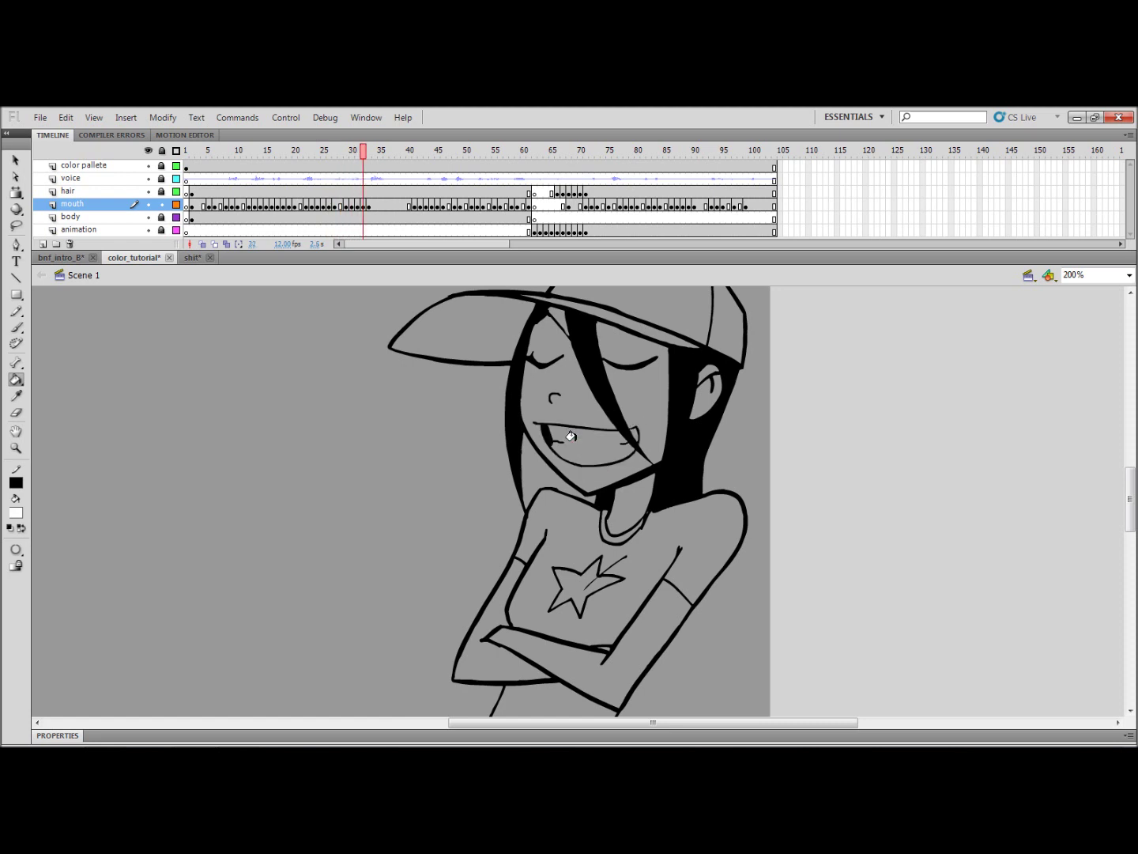
{"action": "left_click", "coordinate": [599, 457]}
{"action": "key", "text": "period"}
{"action": "left_click", "coordinate": [605, 459]}
{"action": "key", "text": "period"}
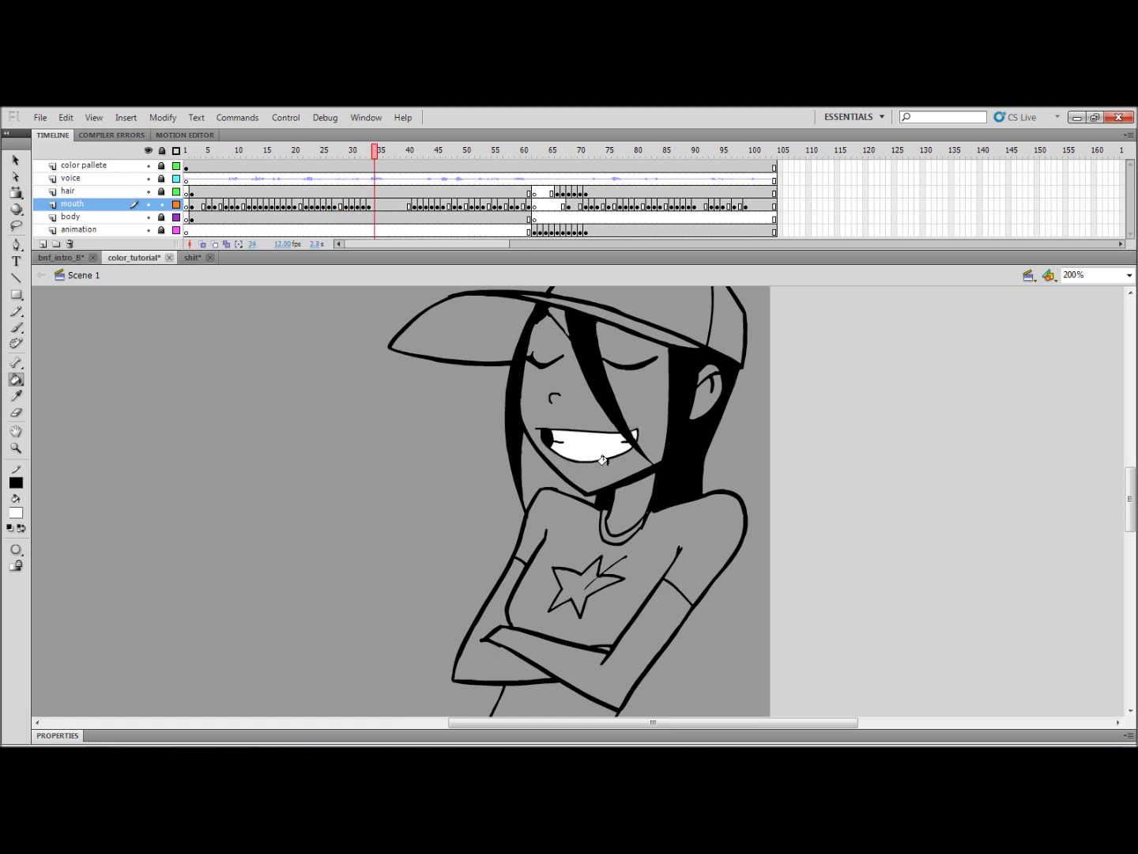
{"action": "key", "text": "period"}
{"action": "key", "text": "period"}
{"action": "key", "text": "period"}
{"action": "key", "text": "period"}
{"action": "key", "text": "period"}
{"action": "key", "text": "period"}
{"action": "key", "text": "period"}
{"action": "key", "text": "period"}
{"action": "key", "text": "period"}
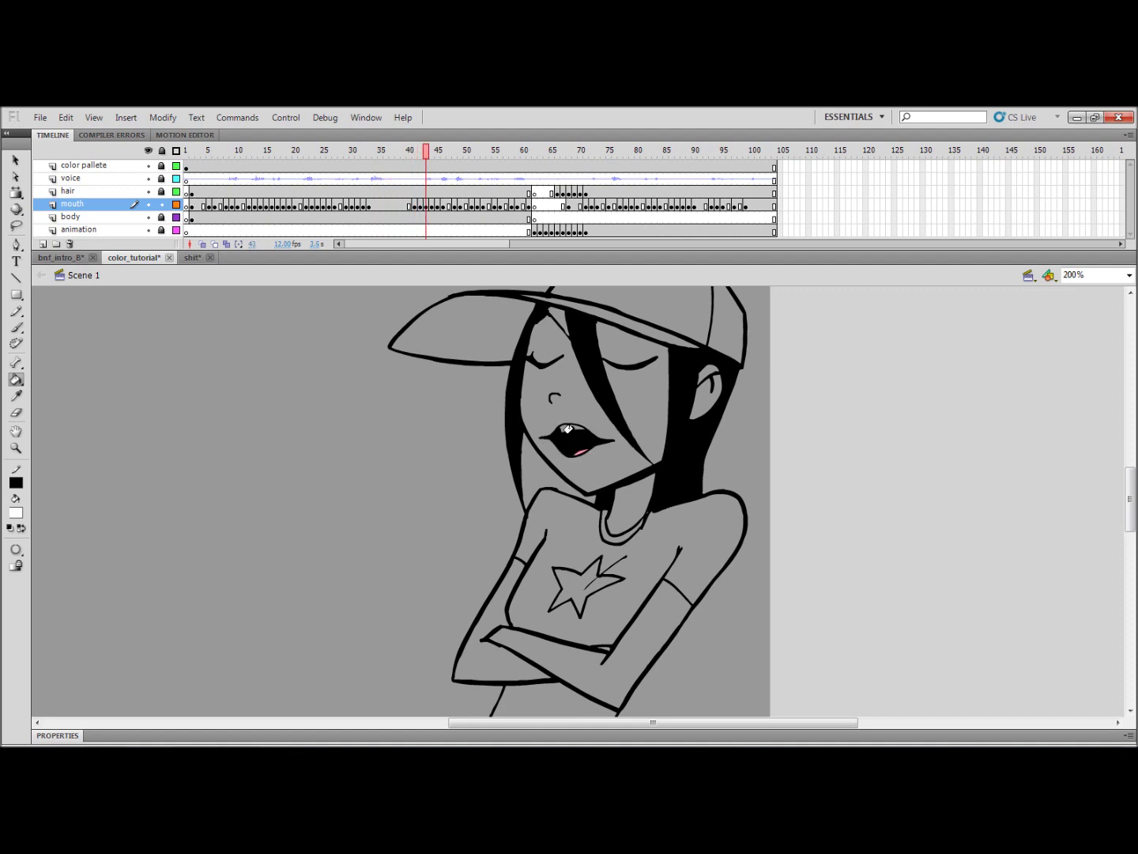
- Step forward from frame 44 past the head-tilt pose to the tongue-out frame
{"action": "key", "text": "period"}
{"action": "key", "text": "period"}
{"action": "key", "text": "period"}
{"action": "key", "text": "period"}
{"action": "key", "text": "period"}
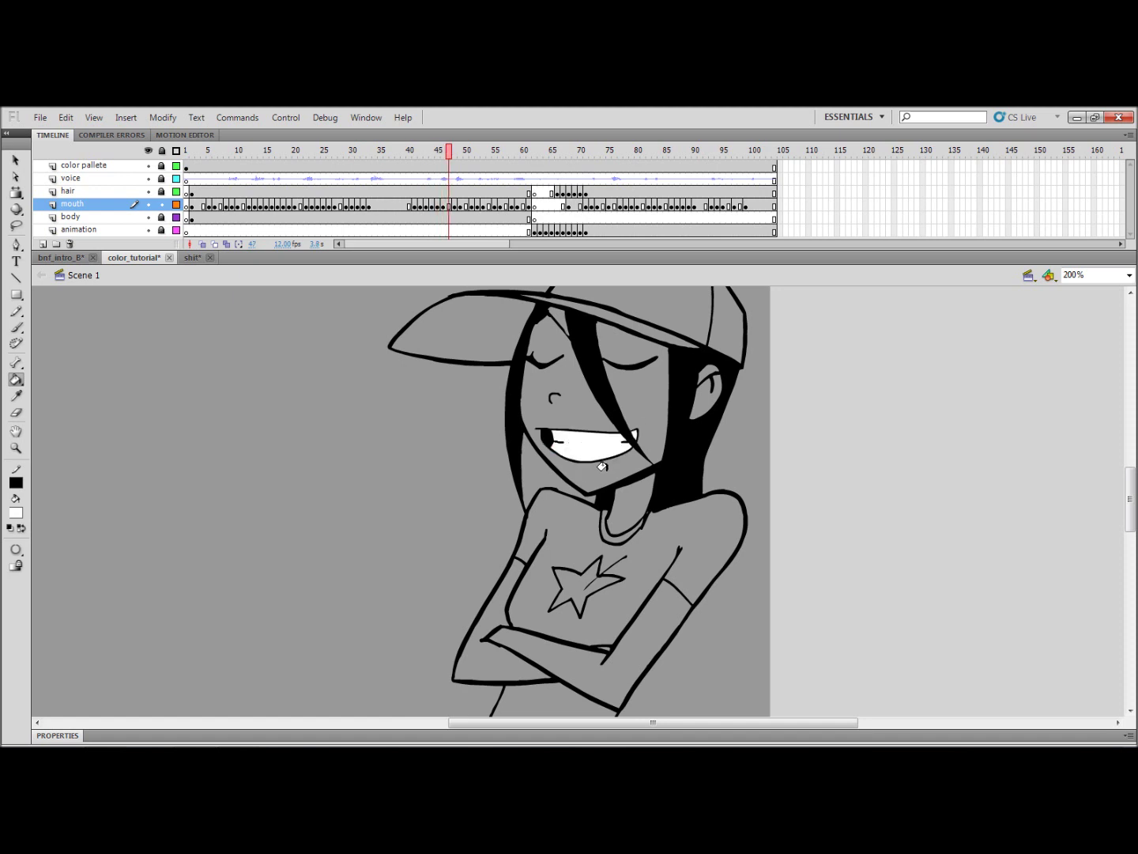
{"action": "key", "text": "period"}
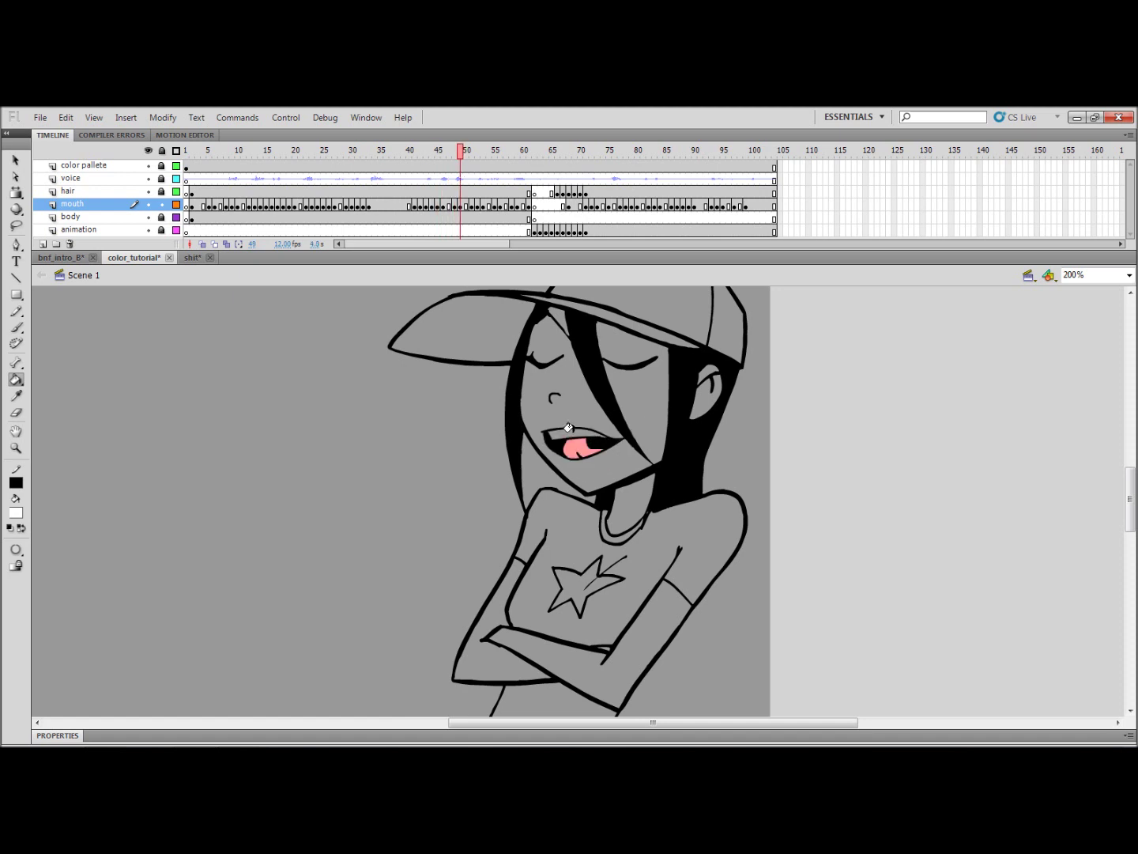
{"action": "key", "text": "period"}
{"action": "key", "text": "period"}
{"action": "key", "text": "period"}
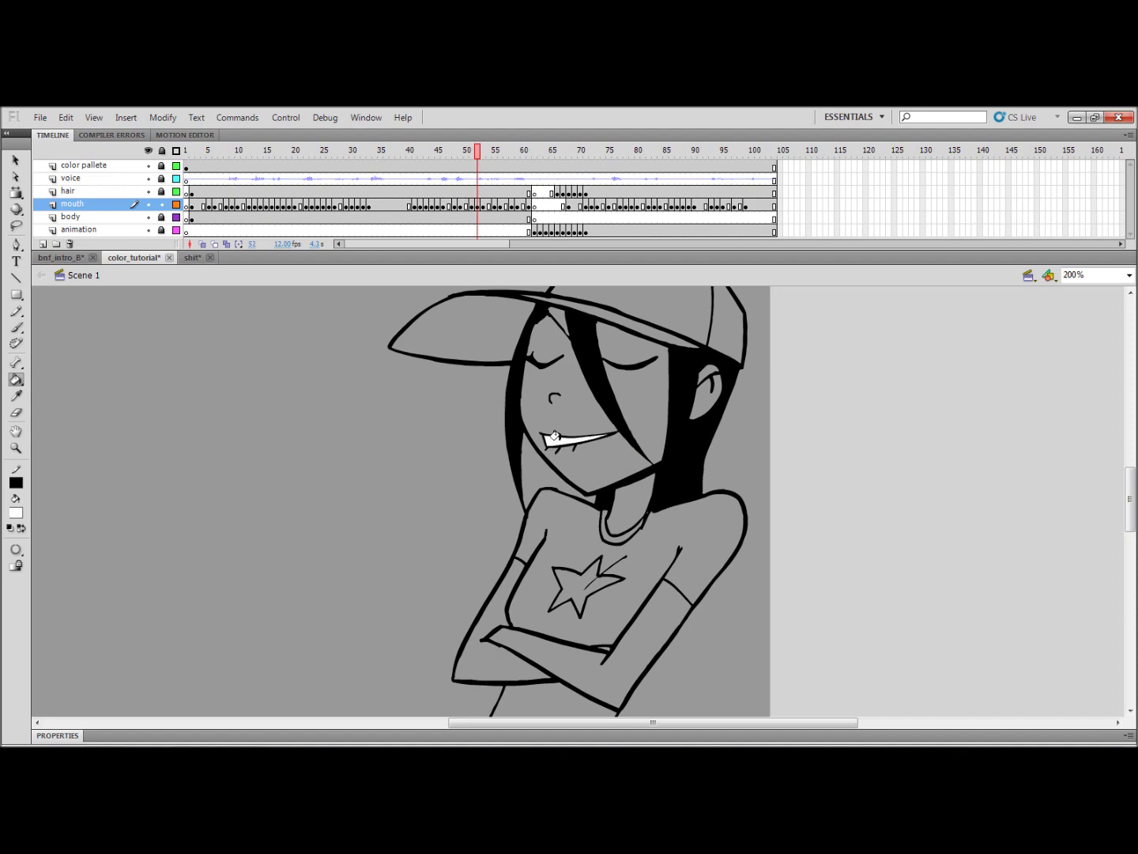
{"action": "key", "text": "period"}
{"action": "key", "text": "period"}
{"action": "key", "text": "period"}
{"action": "key", "text": "period"}
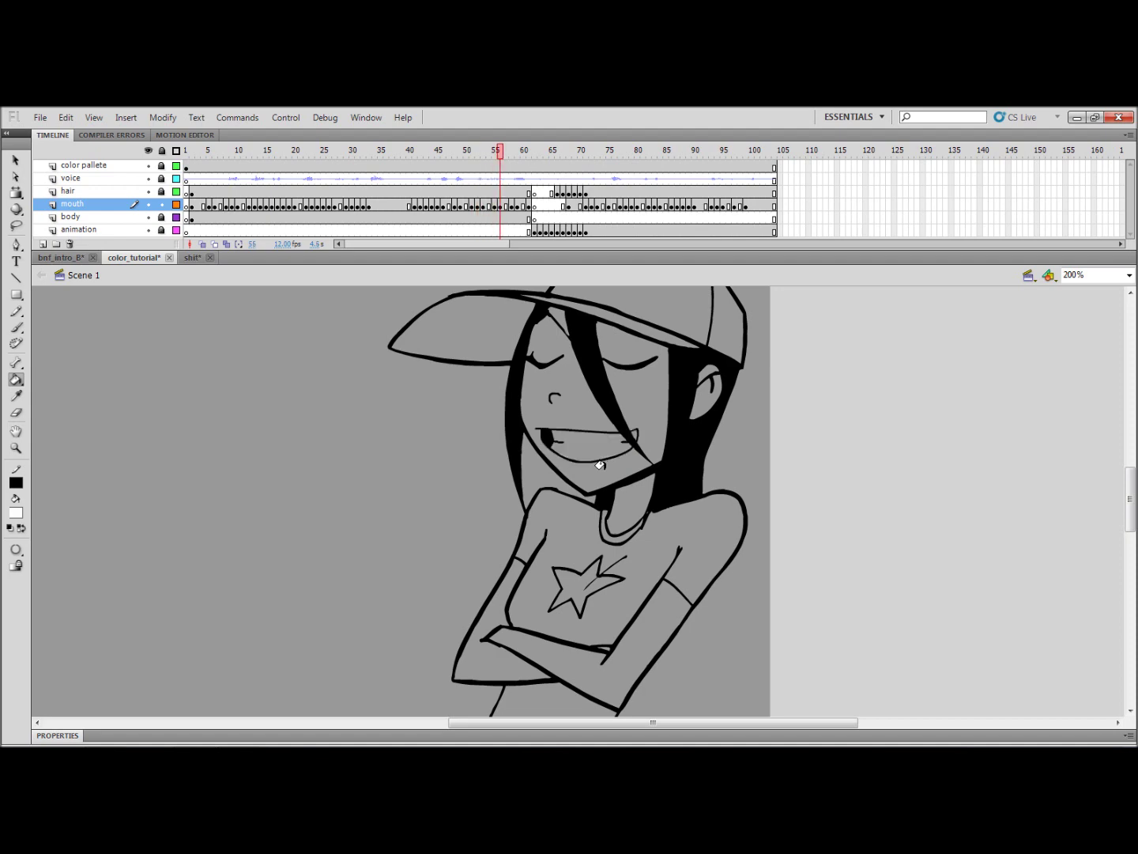
{"action": "key", "text": "period"}
{"action": "key", "text": "period"}
{"action": "key", "text": "period"}
{"action": "key", "text": "period"}
{"action": "key", "text": "period"}
{"action": "key", "text": "period"}
{"action": "key", "text": "period"}
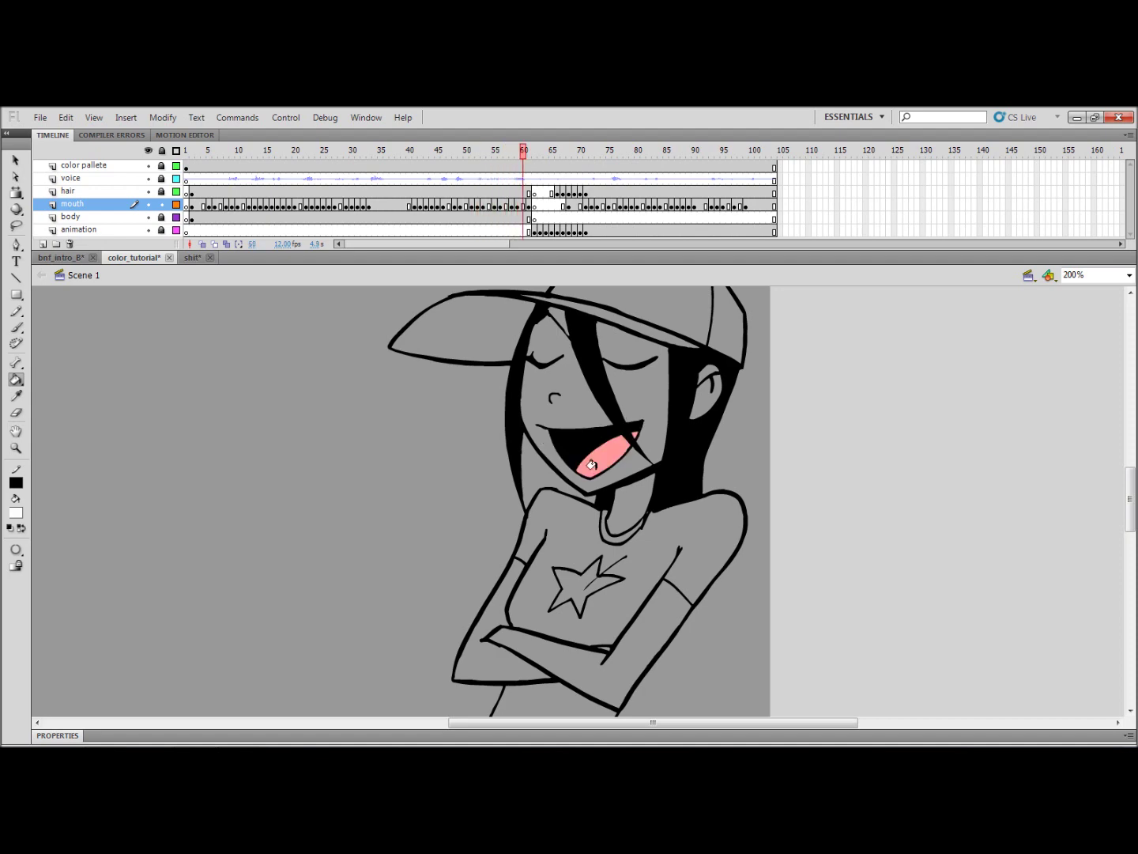
{"action": "key", "text": "period"}
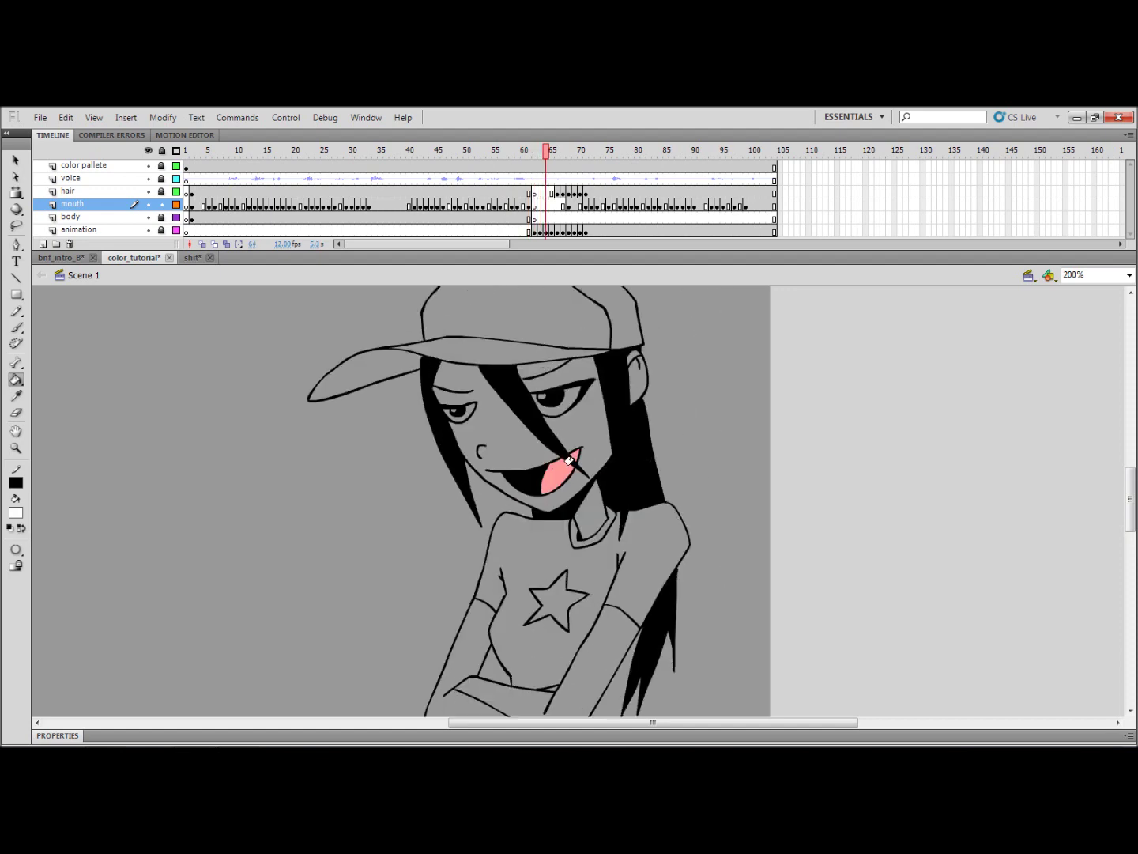
{"action": "key", "text": "period"}
{"action": "key", "text": "period"}
{"action": "key", "text": "period"}
{"action": "key", "text": "period"}
{"action": "key", "text": "period"}
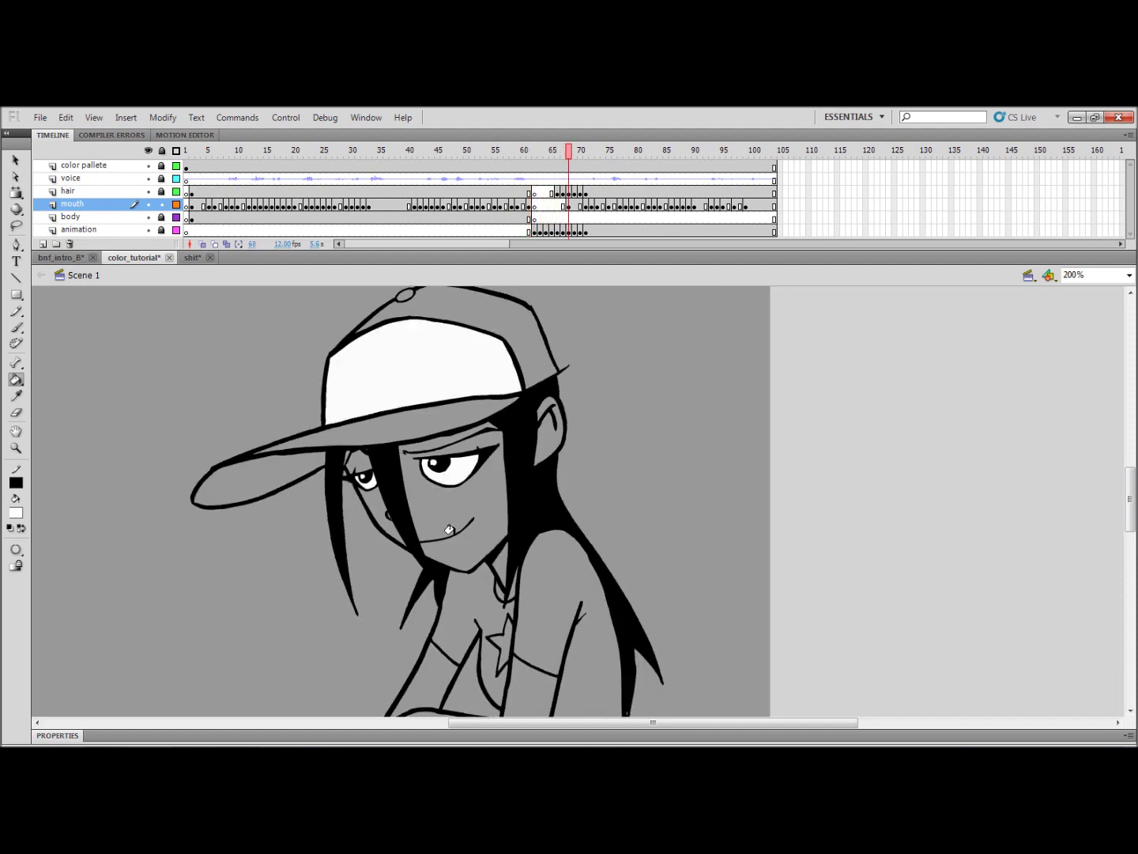
{"action": "key", "text": "period"}
{"action": "key", "text": "period"}
{"action": "key", "text": "period"}
{"action": "key", "text": "period"}
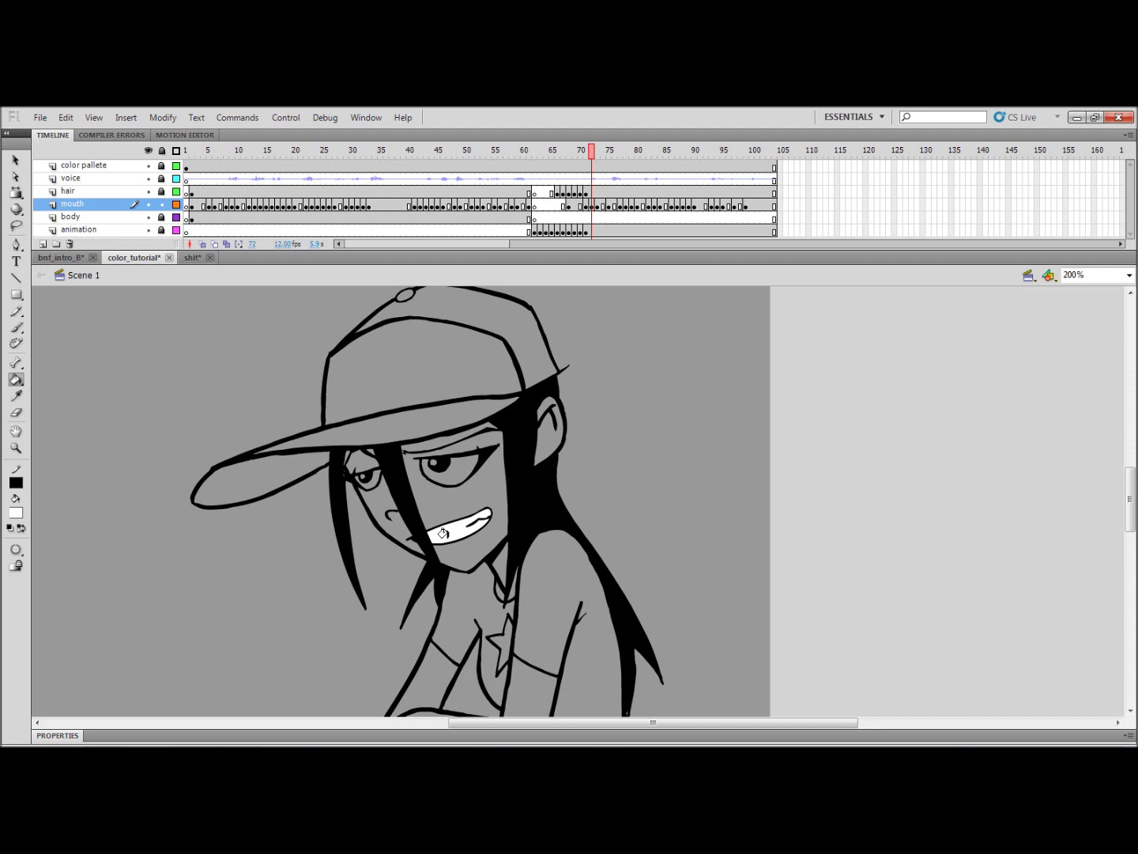
{"action": "key", "text": "period"}
{"action": "key", "text": "period"}
- On frame 1, lock the mouth layer and make the unlocked body layer active
{"action": "left_click", "coordinate": [190, 151]}
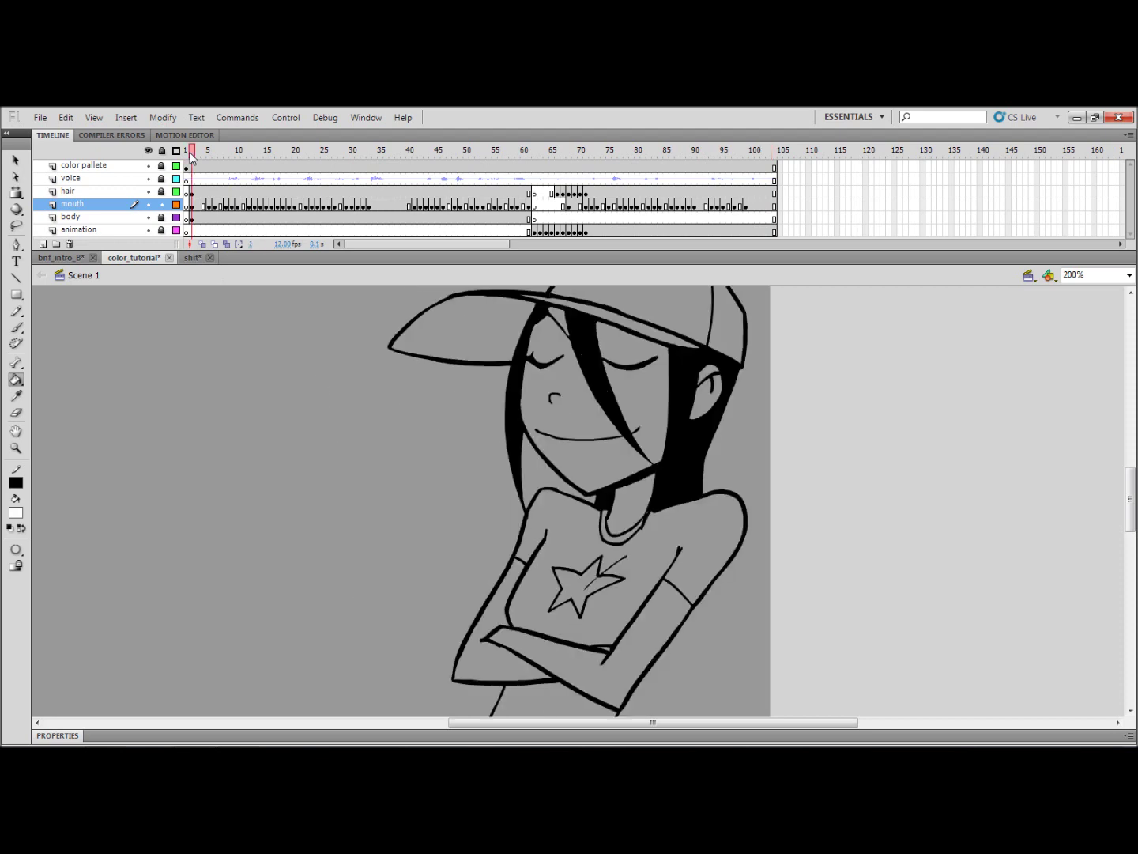
{"action": "left_click", "coordinate": [160, 205]}
{"action": "left_click", "coordinate": [162, 218]}
{"action": "left_click", "coordinate": [122, 218]}
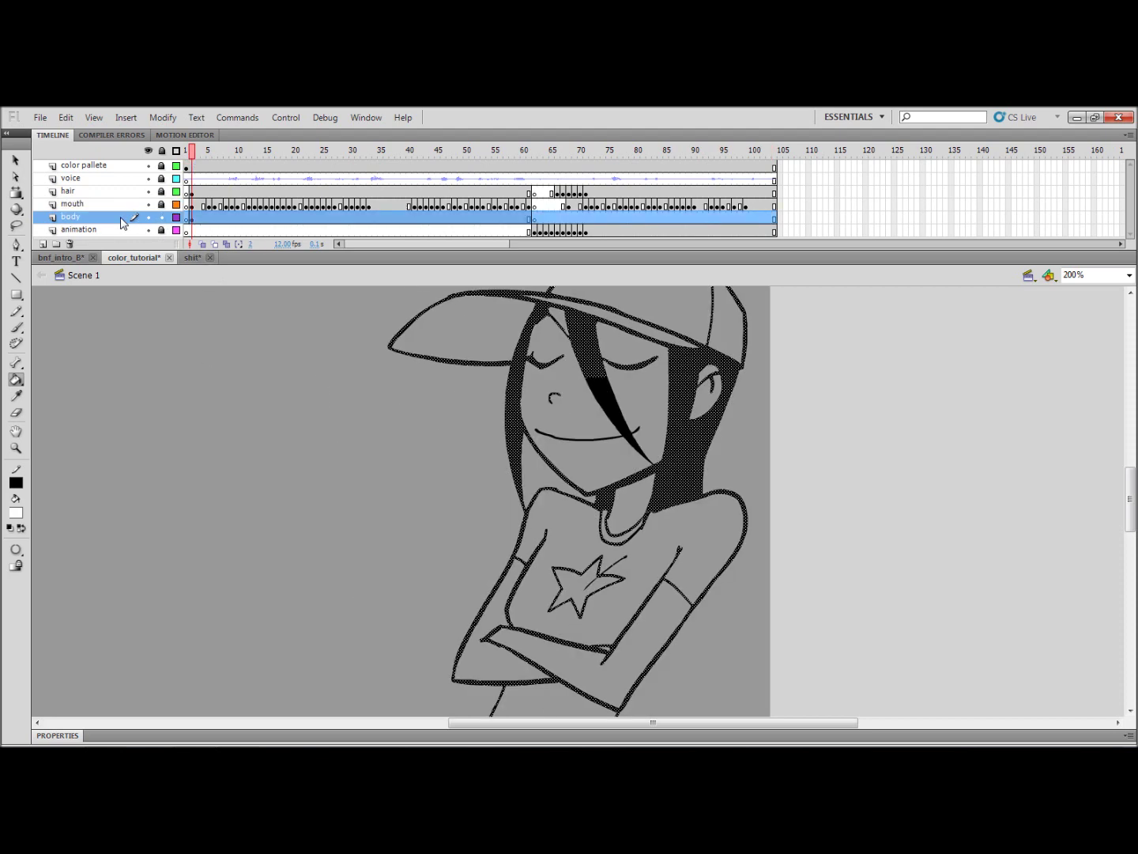
{"action": "key", "text": "v"}
{"action": "left_click", "coordinate": [235, 409]}
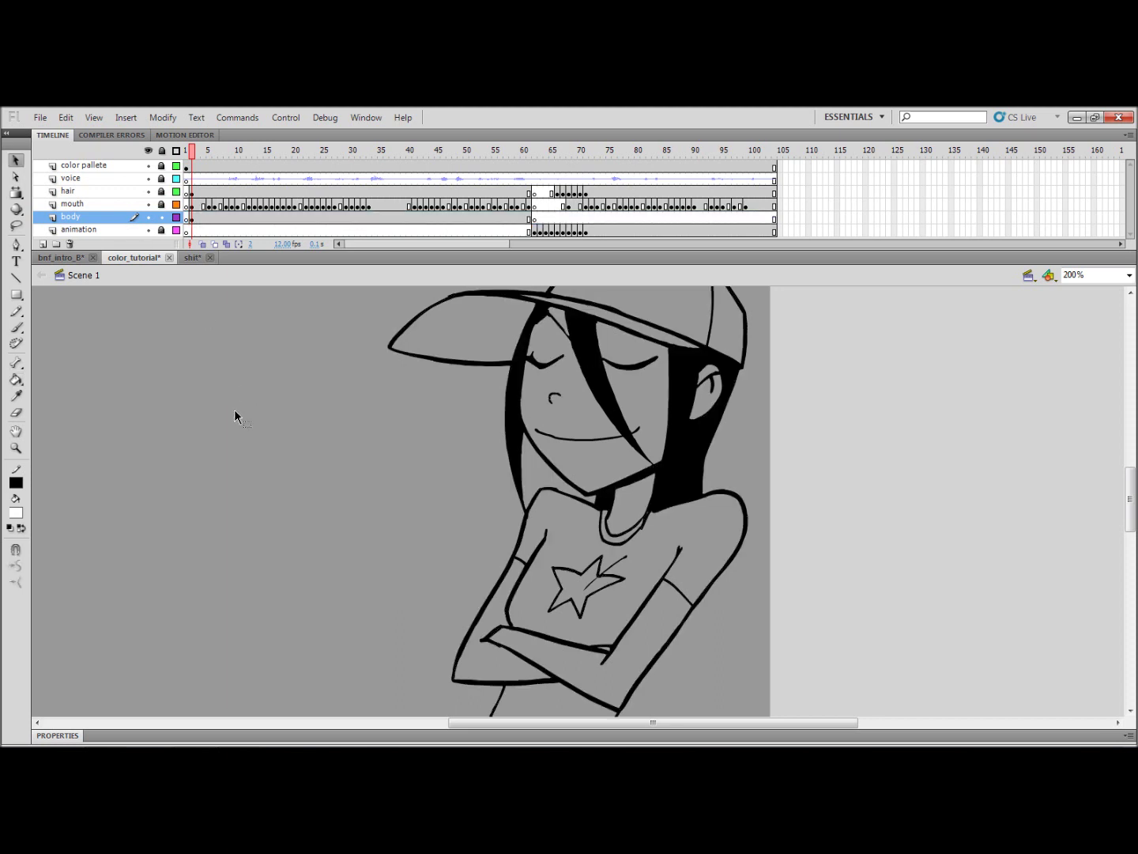
- Sample the reference's skin yellow as the fill colour and apply it to the girl's face
{"action": "left_click_drag", "start_coordinate": [92, 388], "coordinate": [447, 402]}
{"action": "mouse_move", "coordinate": [58, 368]}
{"action": "left_mouse_down"}
{"action": "mouse_move", "coordinate": [303, 385]}
{"action": "mouse_move", "coordinate": [327, 424]}
{"action": "left_mouse_up"}
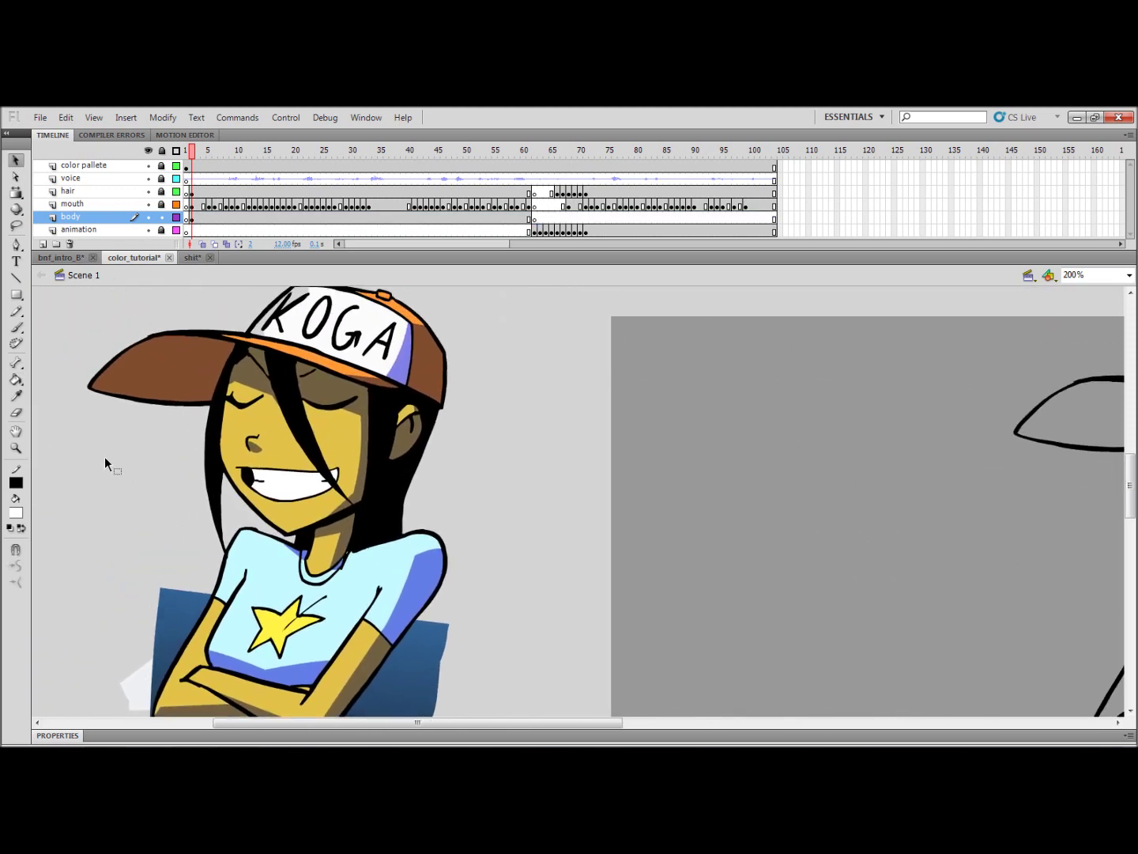
{"action": "left_click", "coordinate": [17, 516]}
{"action": "left_click", "coordinate": [306, 439]}
{"action": "mouse_move", "coordinate": [998, 507]}
{"action": "left_mouse_down"}
{"action": "mouse_move", "coordinate": [281, 475]}
{"action": "mouse_move", "coordinate": [437, 476]}
{"action": "left_mouse_up"}
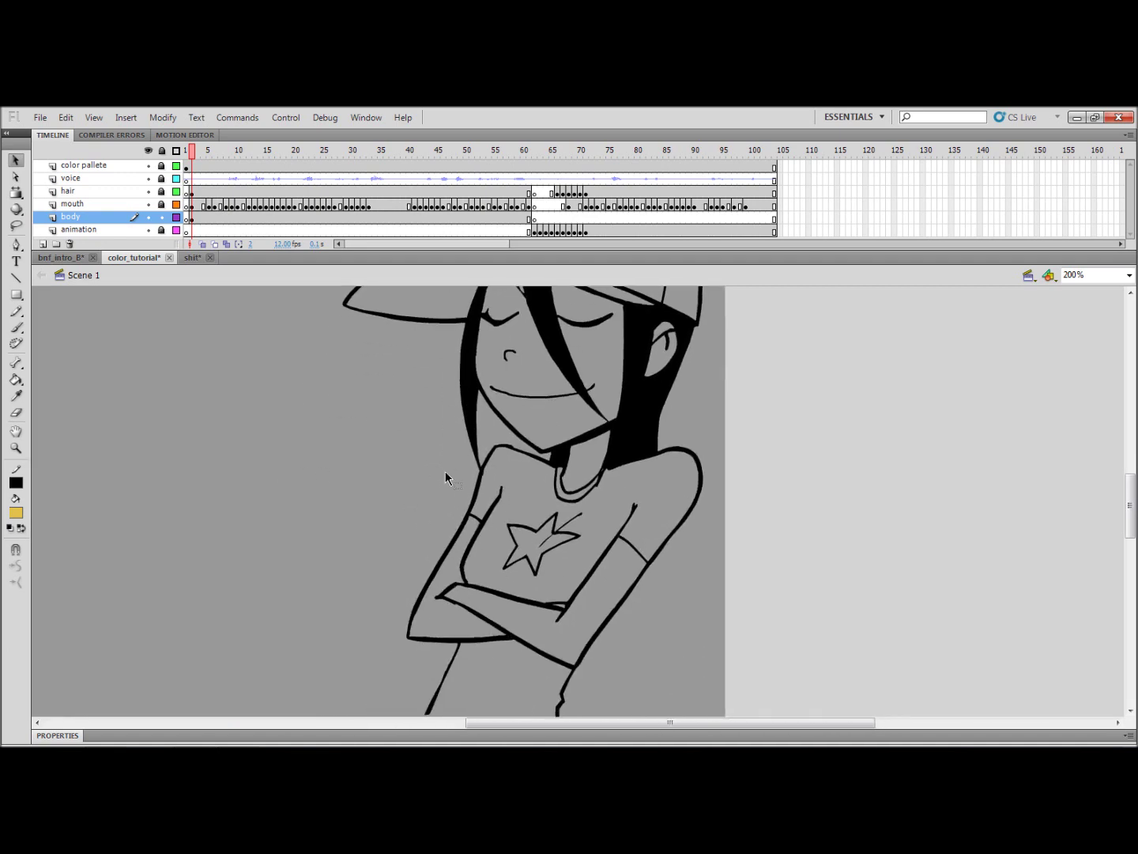
{"action": "key", "text": "k"}
{"action": "left_click_drag", "start_coordinate": [532, 426], "coordinate": [566, 501]}
- Fill the face, neck, ear and arms yellow on the current drawing, undoing one misfill
{"action": "left_click", "coordinate": [557, 432]}
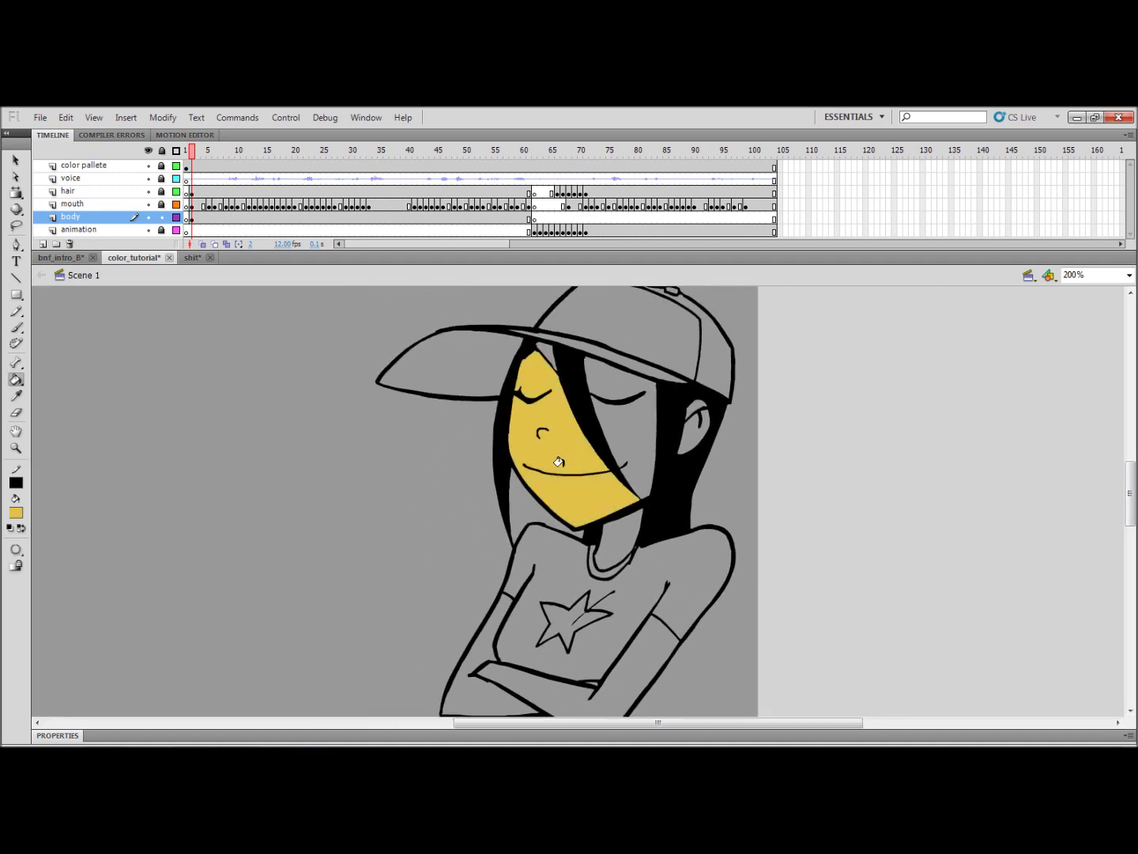
{"action": "left_click_drag", "start_coordinate": [543, 618], "coordinate": [585, 543]}
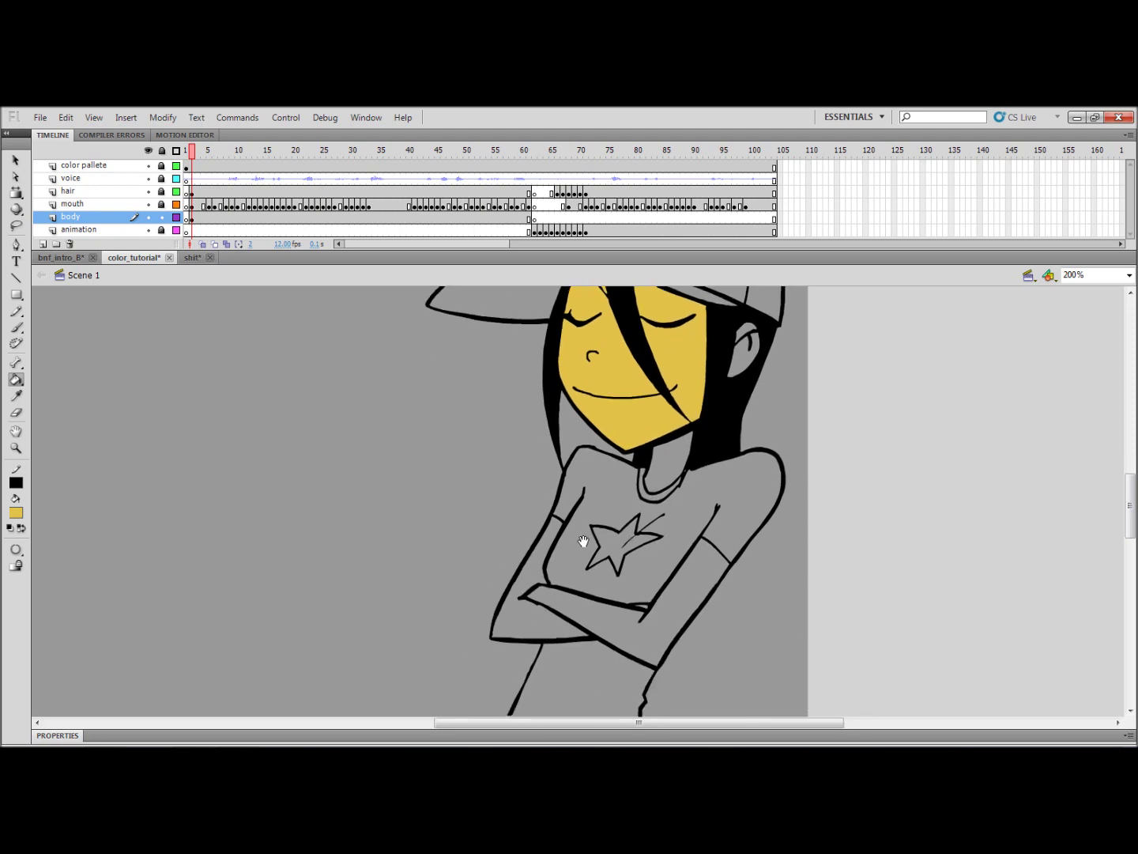
{"action": "left_click", "coordinate": [653, 472]}
{"action": "left_click", "coordinate": [739, 358]}
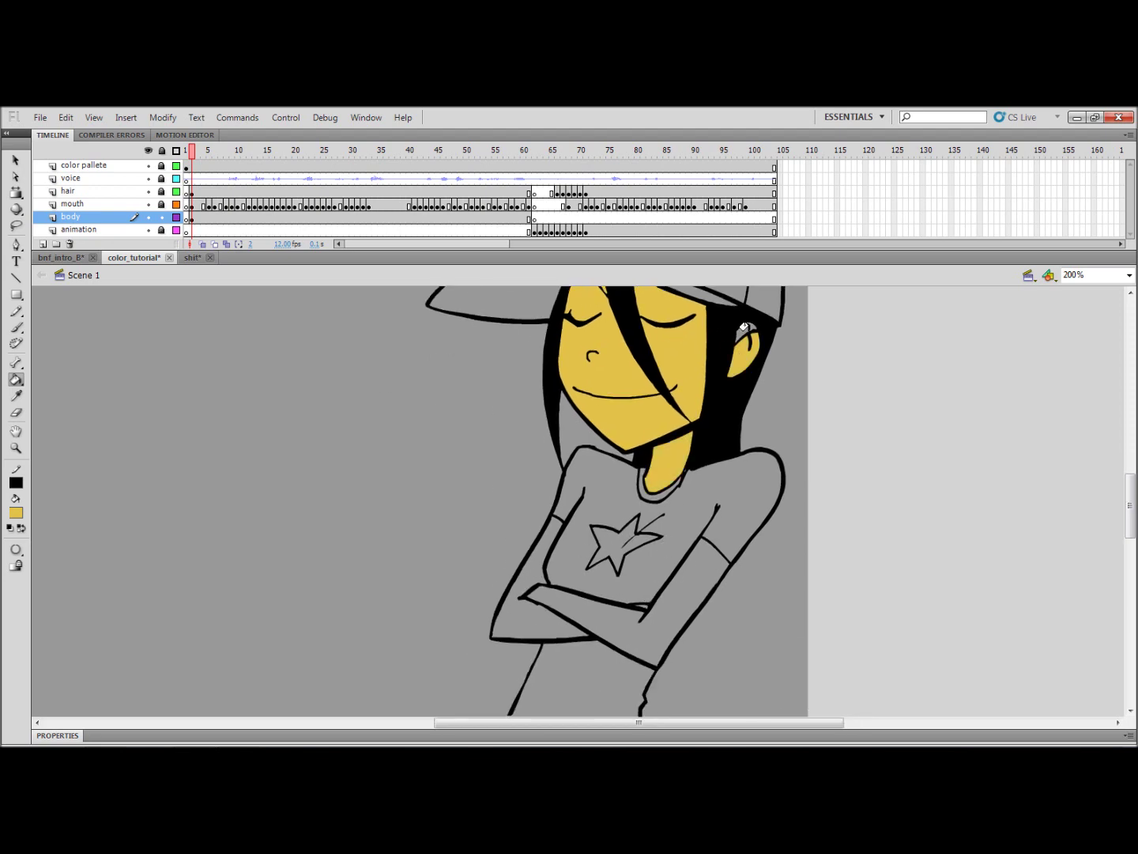
{"action": "left_click", "coordinate": [702, 555]}
{"action": "left_click", "coordinate": [602, 594]}
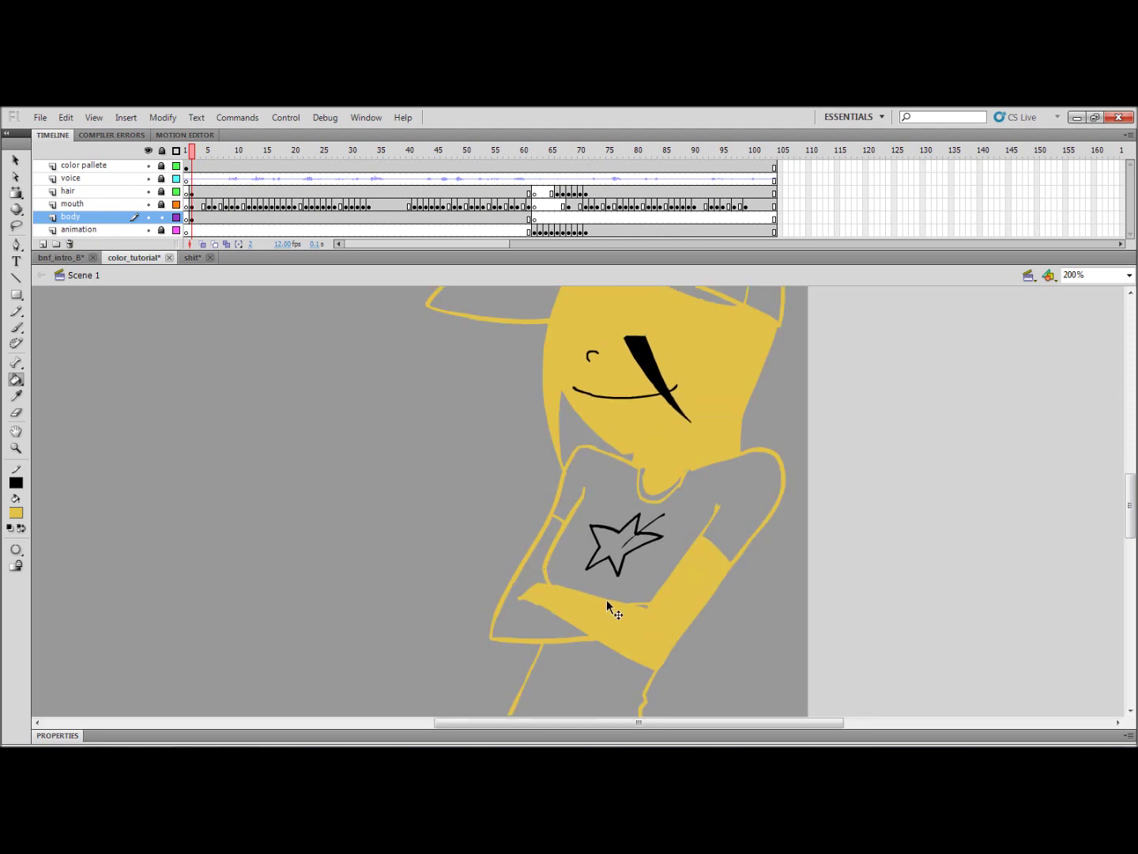
{"action": "key", "text": "ctrl+z"}
{"action": "left_click", "coordinate": [572, 556]}
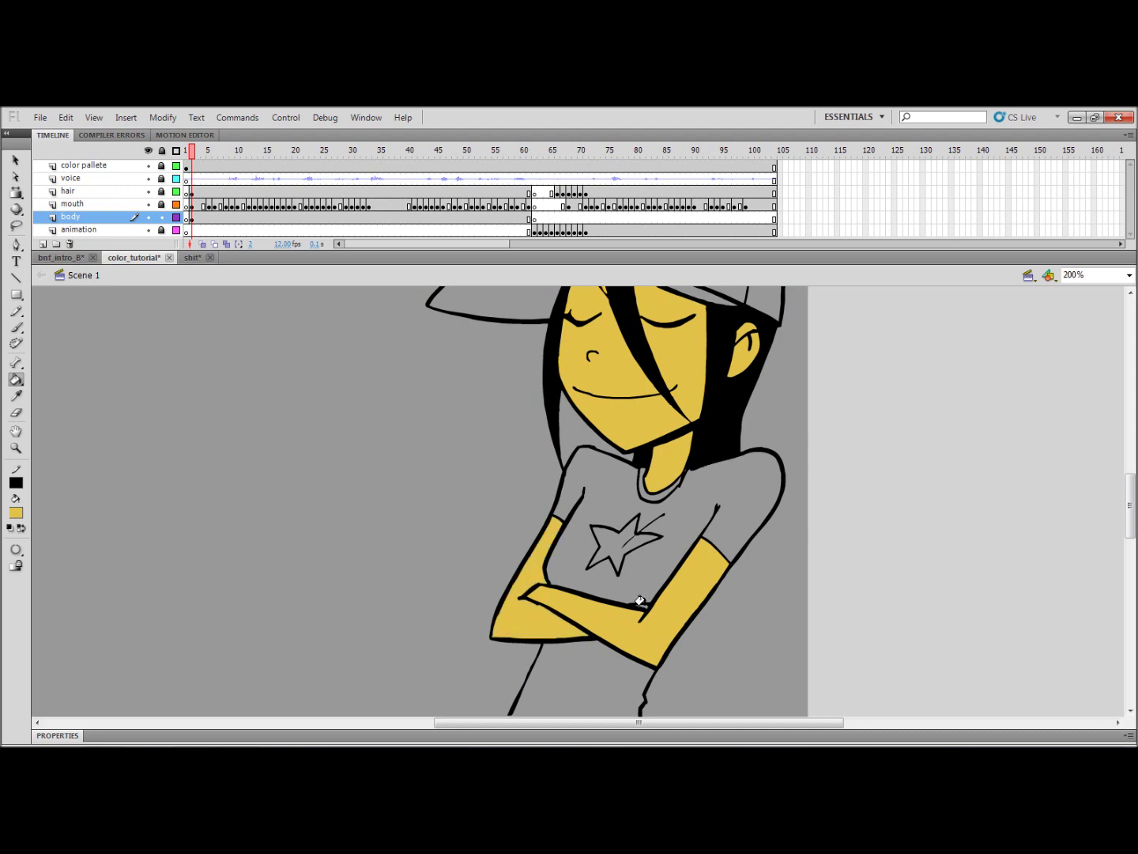
- On frame 62, unlock the animation layer and fill the face, neck and both arms yellow
{"action": "left_click", "coordinate": [534, 152]}
{"action": "scroll", "coordinate": [523, 404], "scroll_direction": "up", "scroll_amount": 2}
{"action": "scroll", "coordinate": [523, 404], "scroll_direction": "right", "scroll_amount": 2}
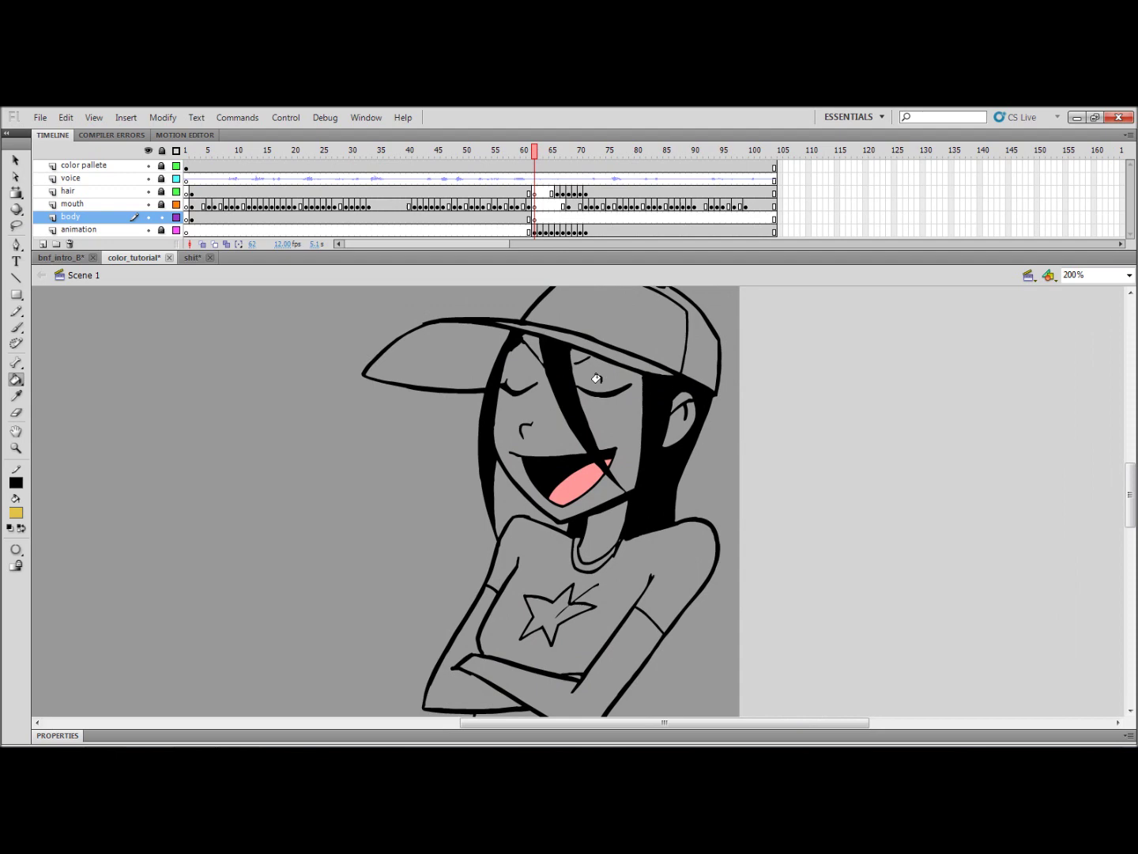
{"action": "left_click", "coordinate": [162, 229]}
{"action": "left_click", "coordinate": [624, 443]}
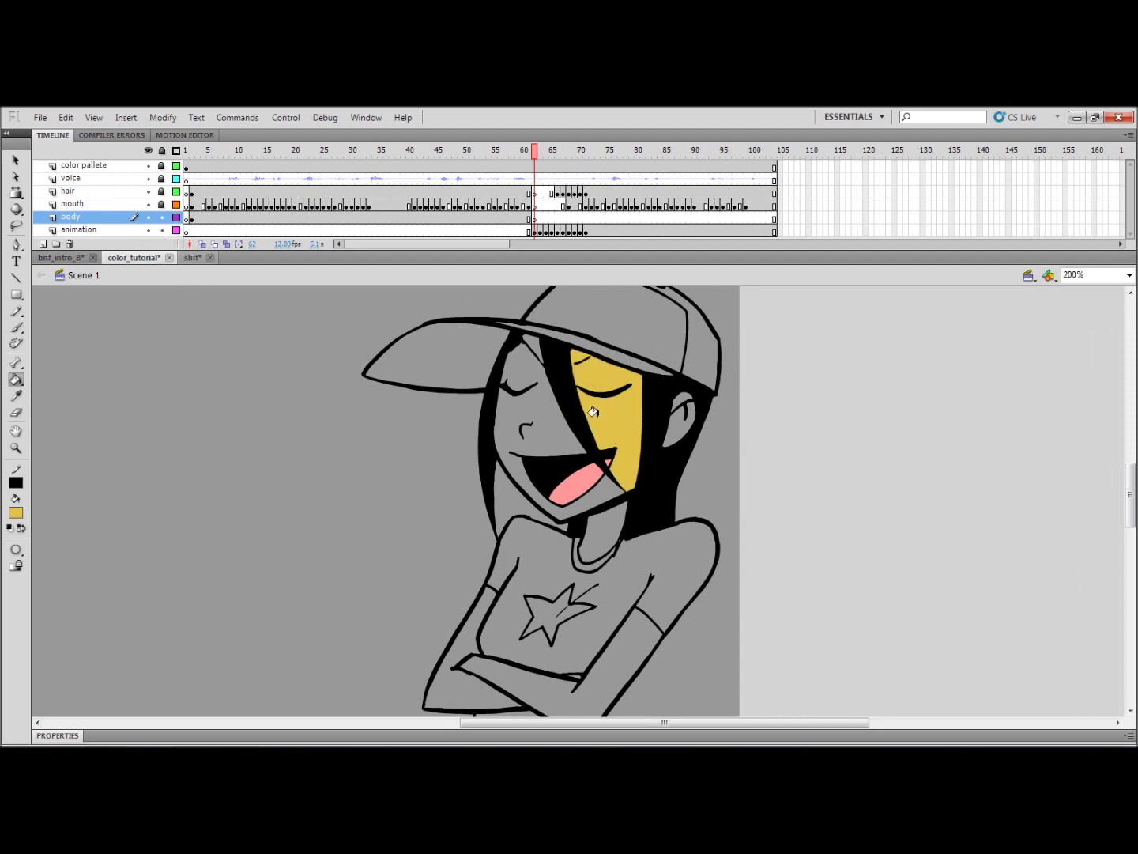
{"action": "left_click", "coordinate": [539, 400]}
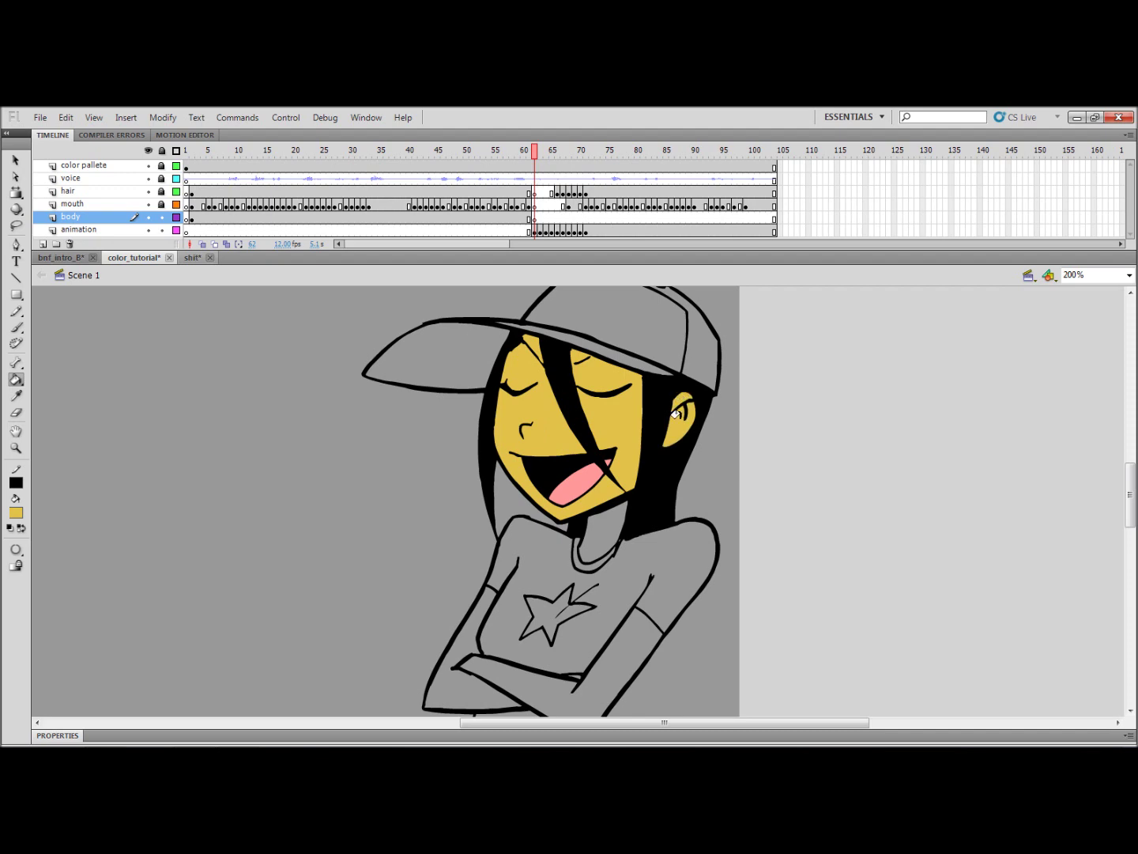
{"action": "scroll", "coordinate": [688, 419], "scroll_direction": "down", "scroll_amount": 3}
{"action": "scroll", "coordinate": [688, 419], "scroll_direction": "left", "scroll_amount": 1}
{"action": "left_click", "coordinate": [637, 416]}
{"action": "left_click", "coordinate": [664, 546]}
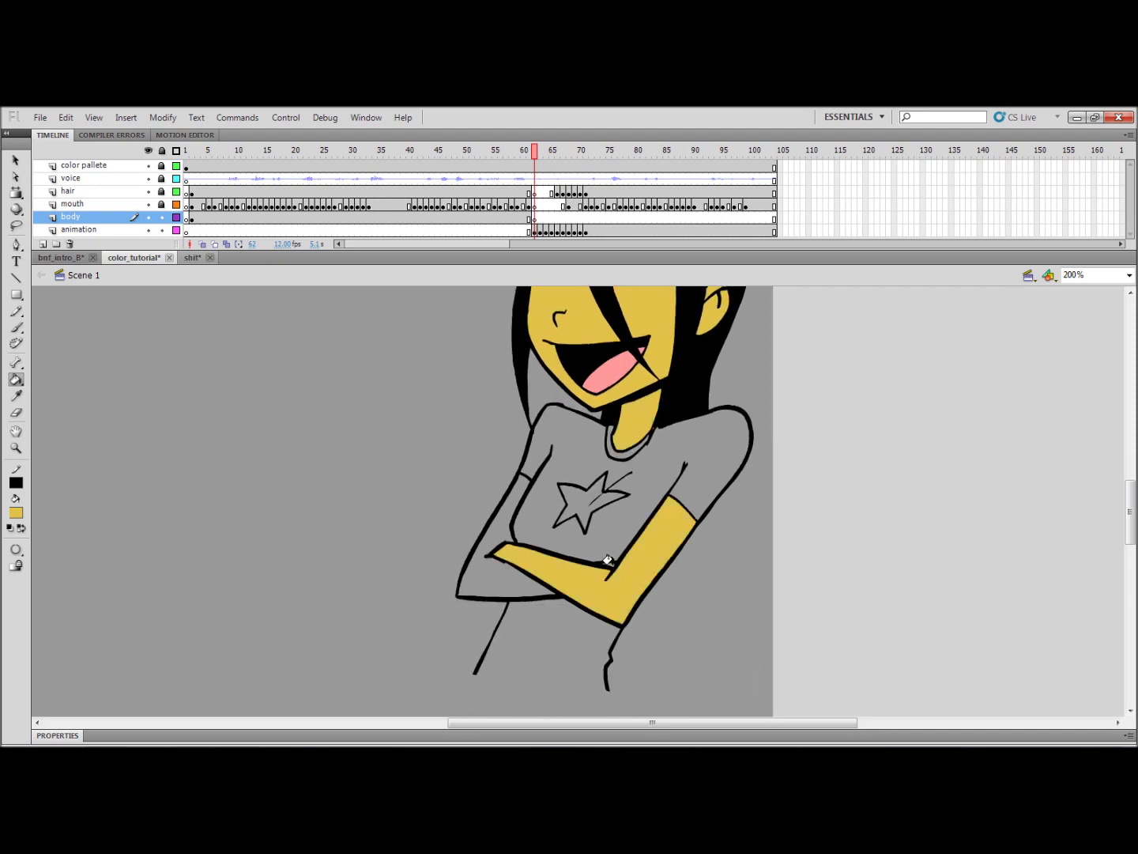
{"action": "left_click", "coordinate": [502, 566]}
- On frame 63, fill both arms, neck, face, forehead patch and ear yellow
{"action": "key", "text": "period"}
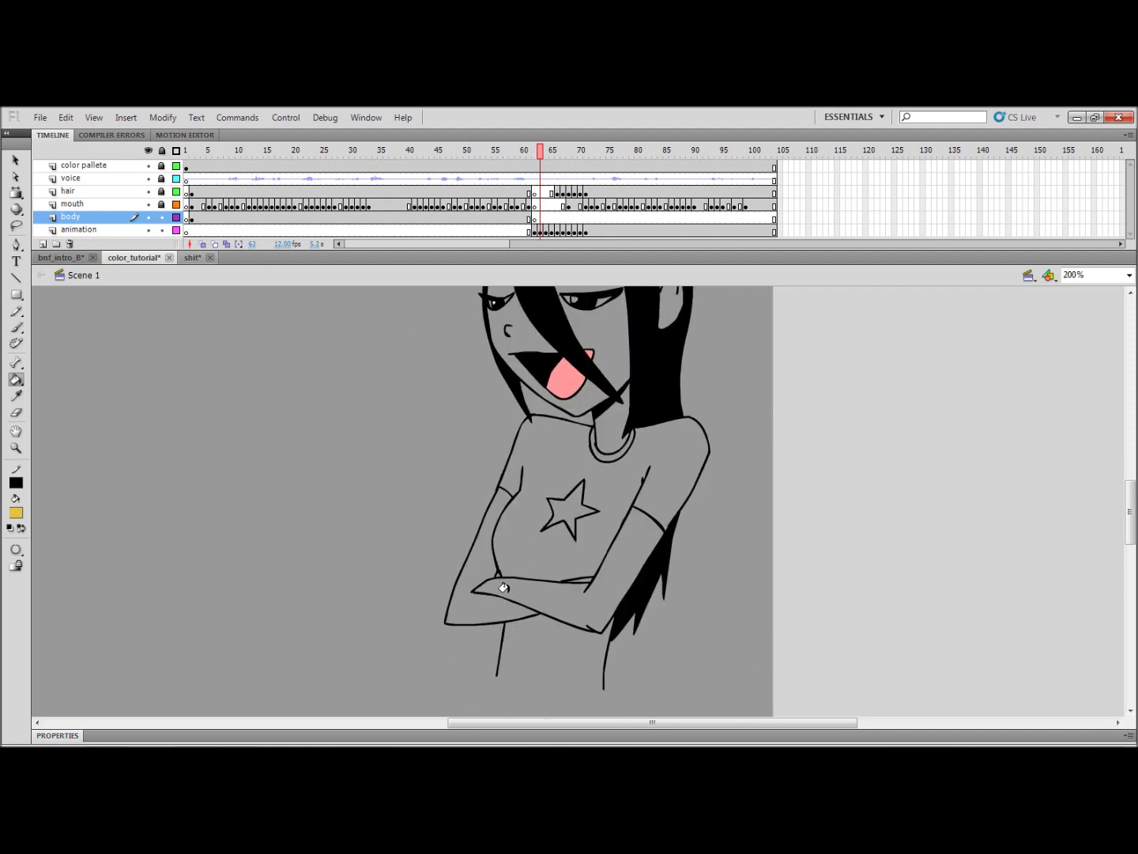
{"action": "left_click", "coordinate": [472, 602]}
{"action": "left_click", "coordinate": [520, 593]}
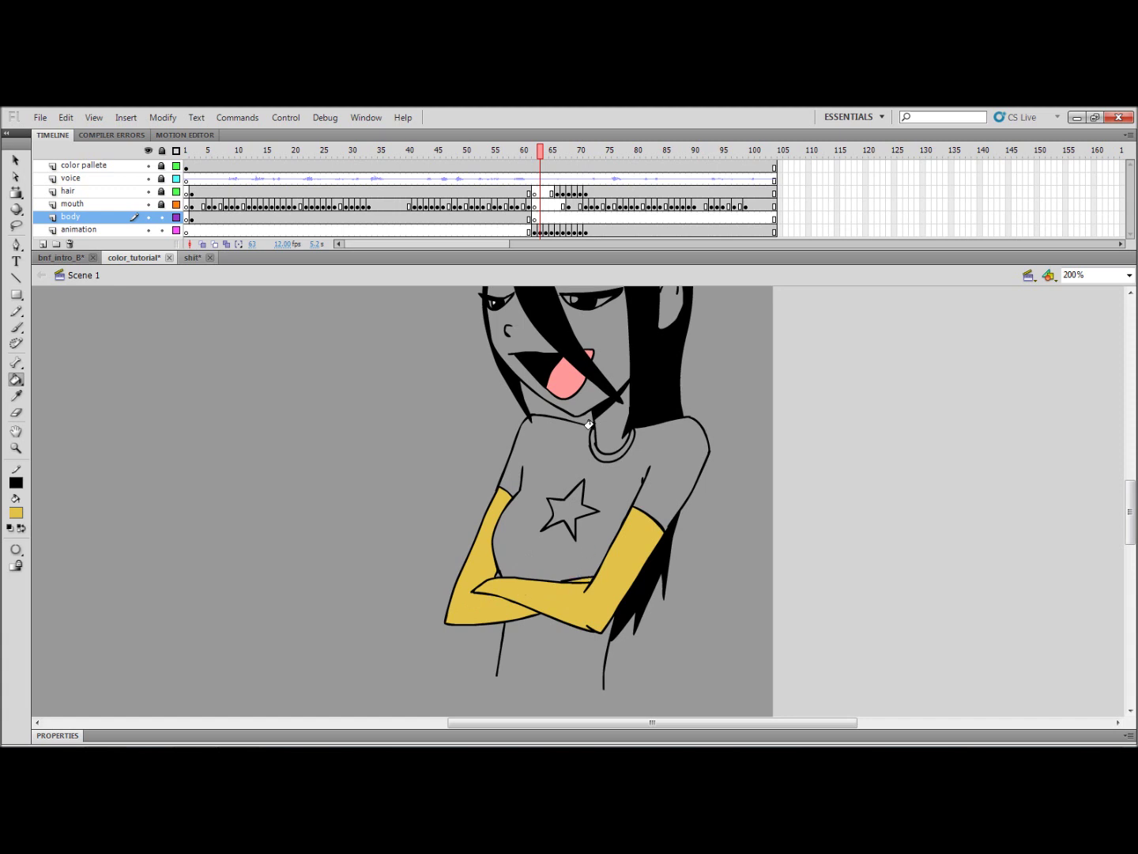
{"action": "left_click", "coordinate": [607, 414]}
{"action": "left_click", "coordinate": [606, 359]}
{"action": "left_click", "coordinate": [587, 399]}
{"action": "scroll", "coordinate": [589, 450], "scroll_direction": "up", "scroll_amount": 3}
{"action": "scroll", "coordinate": [589, 451], "scroll_direction": "right", "scroll_amount": 1}
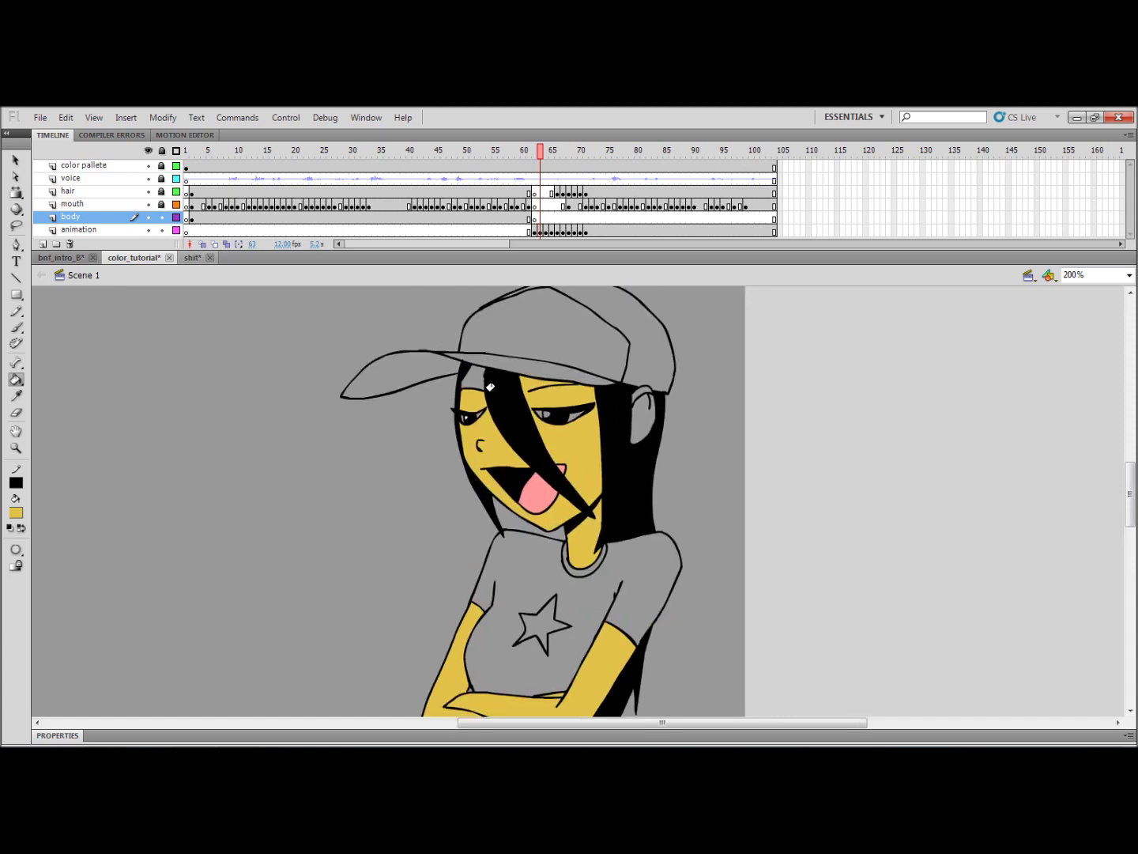
{"action": "left_click", "coordinate": [486, 388]}
{"action": "left_click", "coordinate": [646, 416]}
- On frame 64, fill the ear, face, neck and both arms yellow, undoing an outline misfill
{"action": "key", "text": "period"}
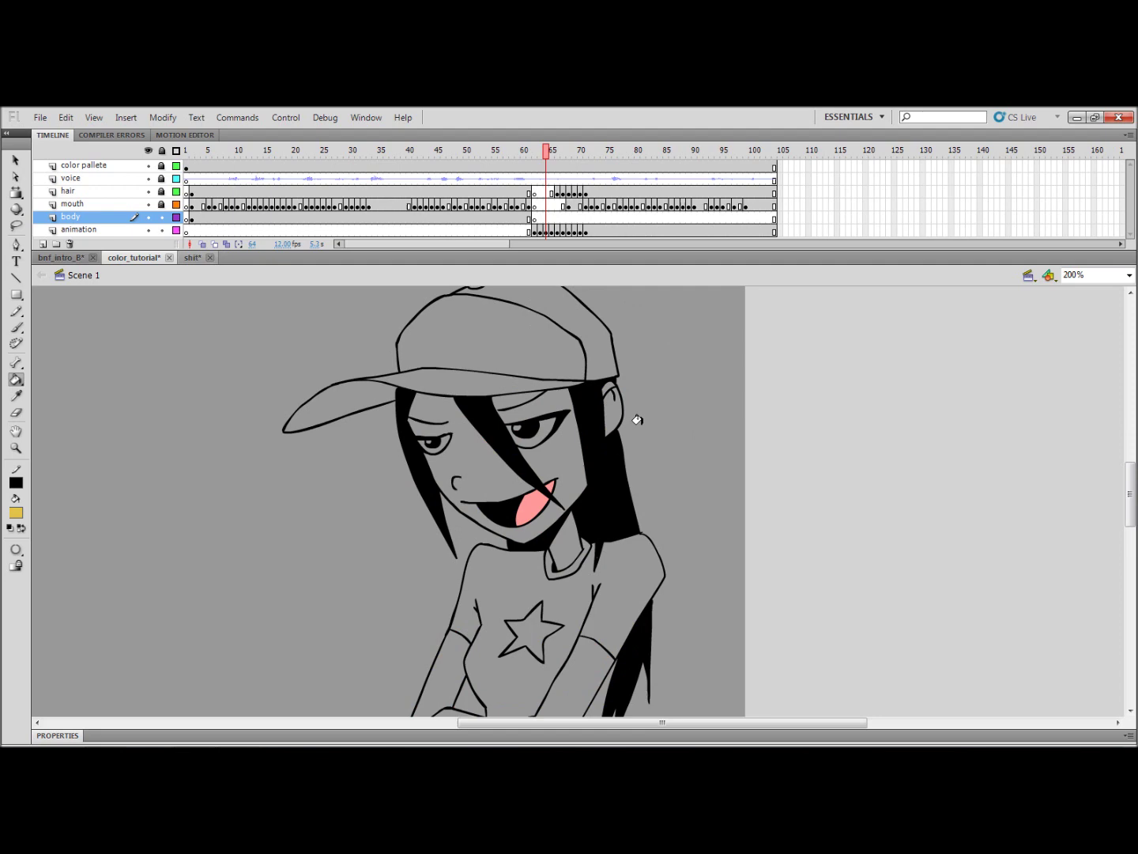
{"action": "left_click", "coordinate": [609, 412]}
{"action": "left_click", "coordinate": [568, 408]}
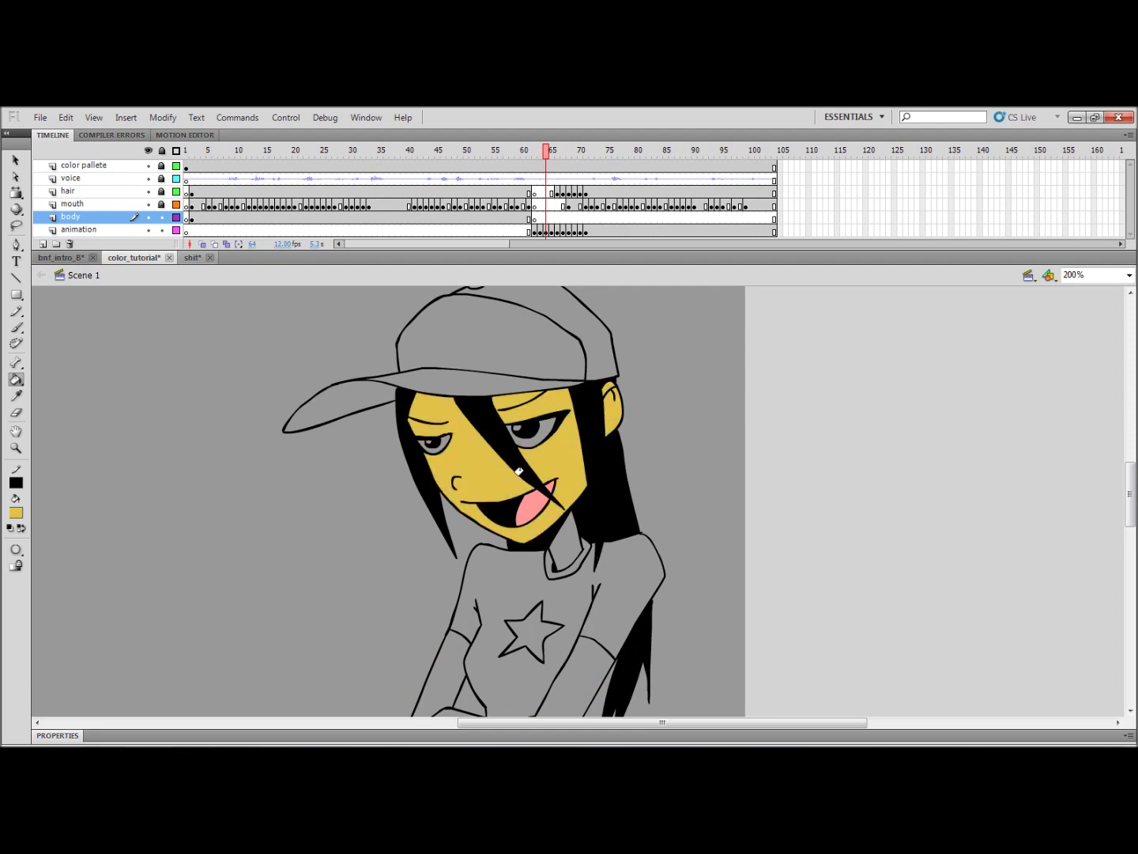
{"action": "left_click_drag", "start_coordinate": [541, 611], "coordinate": [573, 490]}
{"action": "left_click", "coordinate": [603, 423]}
{"action": "left_click", "coordinate": [592, 573]}
{"action": "left_click", "coordinate": [553, 598]}
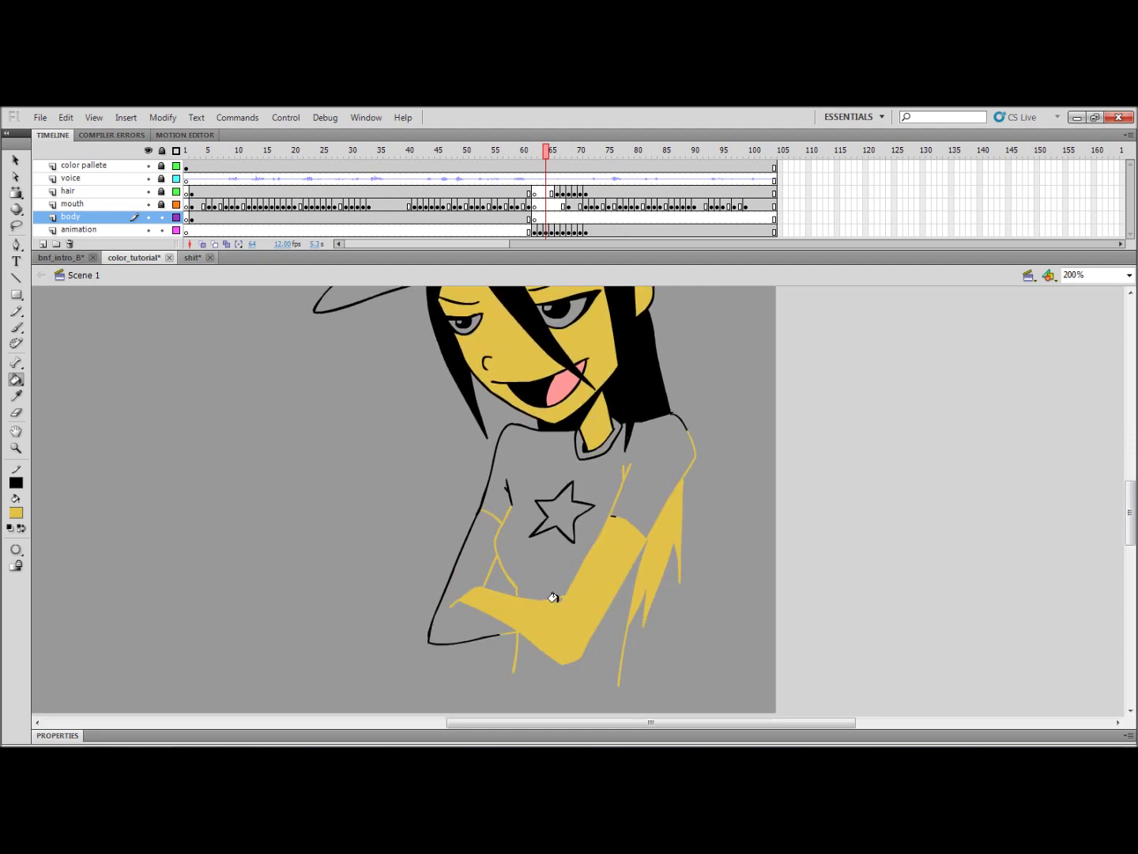
{"action": "key", "text": "ctrl+z"}
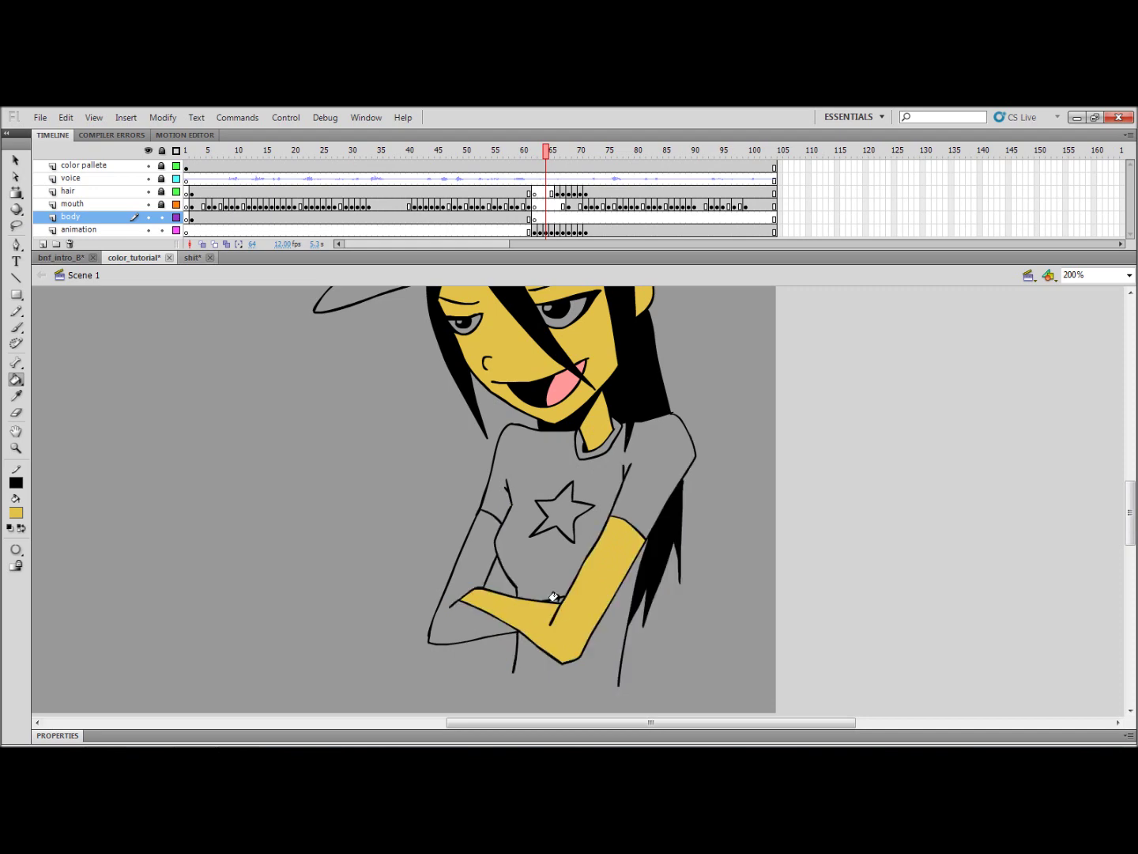
{"action": "left_click", "coordinate": [458, 623]}
- On frame 65, fill both forearms, neck, face and ear yellow
{"action": "key", "text": "period"}
{"action": "left_click", "coordinate": [472, 640]}
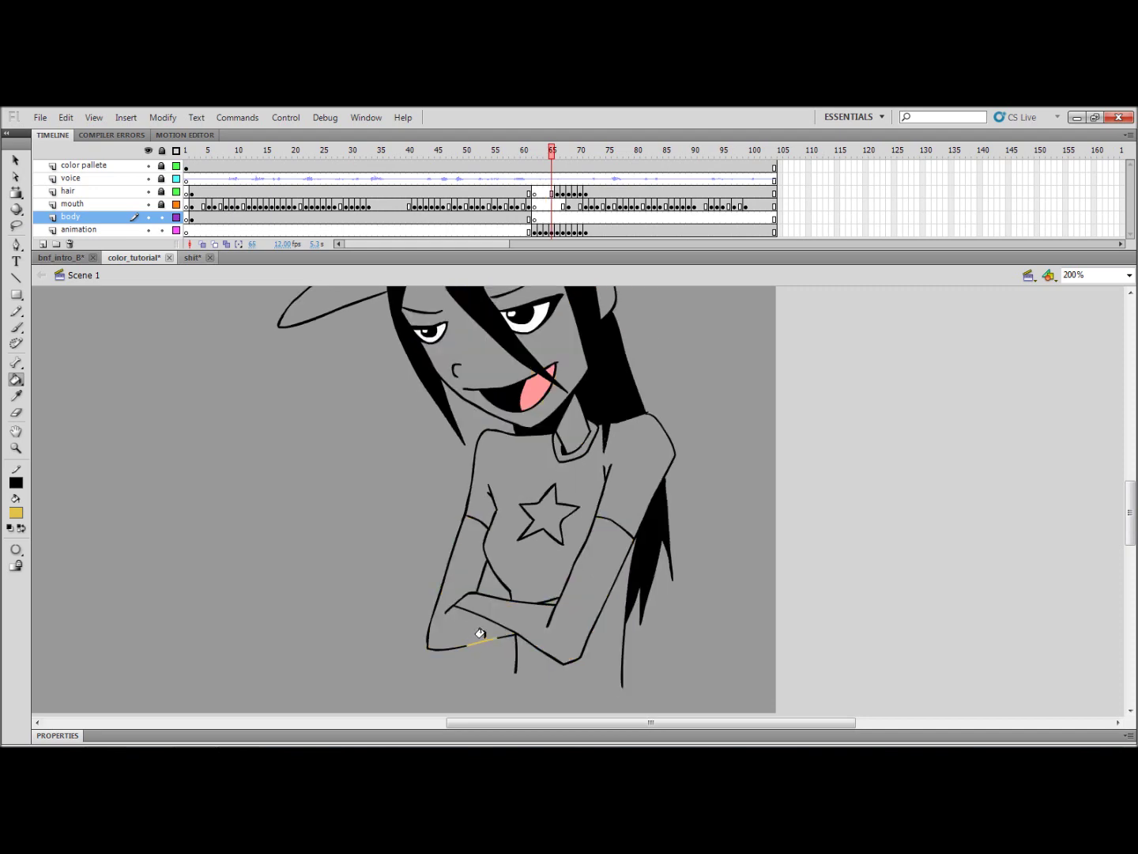
{"action": "left_click", "coordinate": [474, 622]}
{"action": "left_click", "coordinate": [518, 617]}
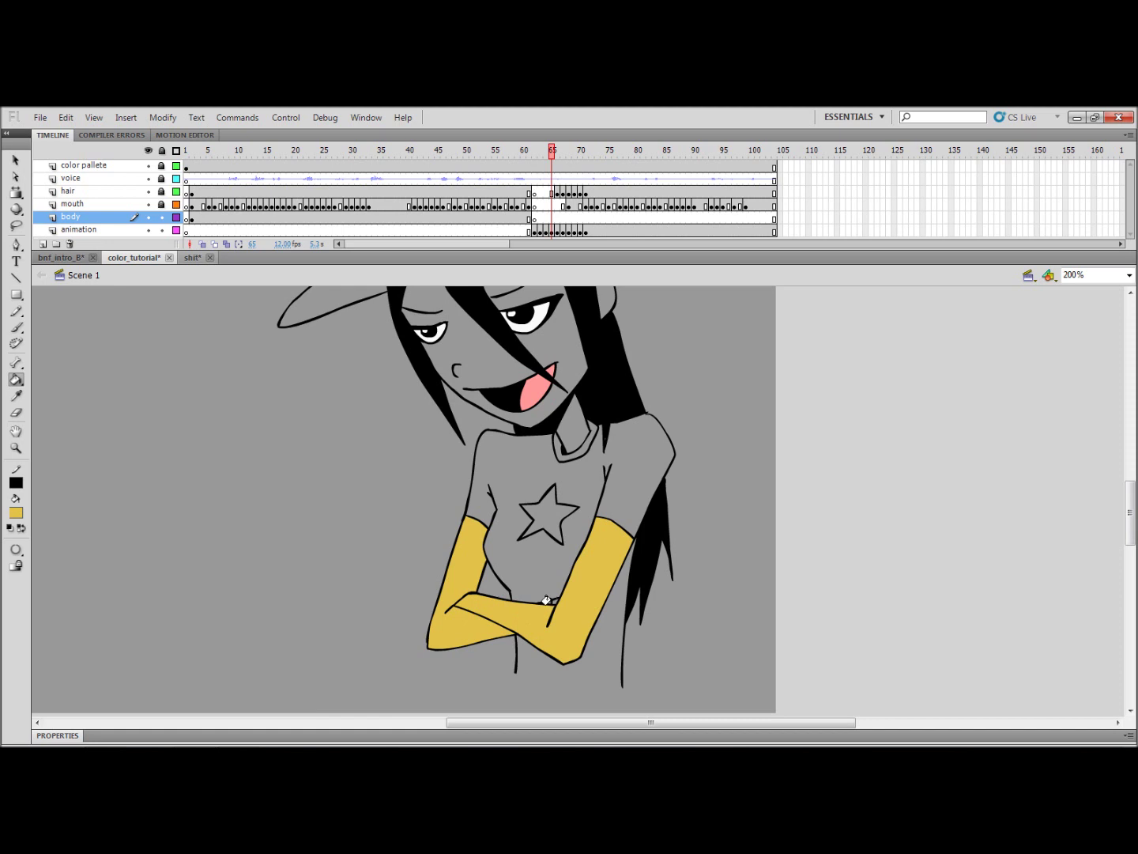
{"action": "scroll", "coordinate": [550, 585], "scroll_direction": "up", "scroll_amount": 3}
{"action": "left_click", "coordinate": [531, 523]}
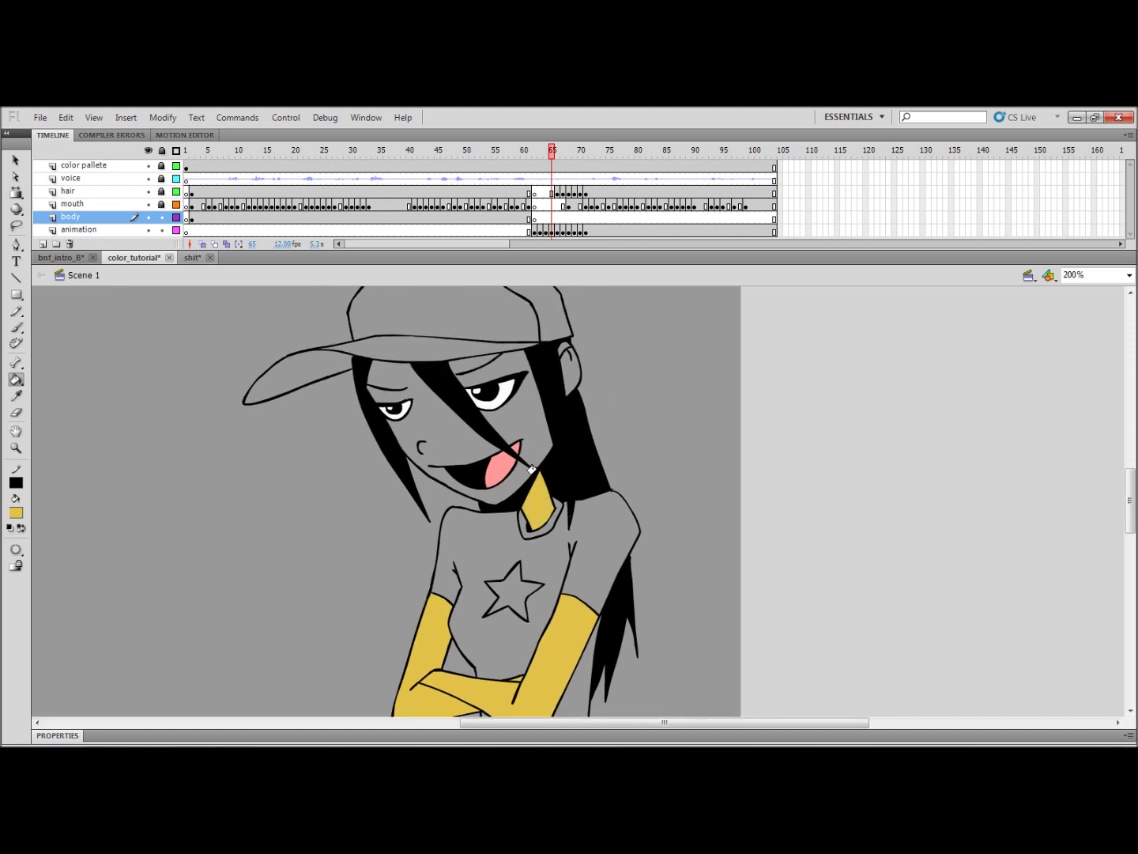
{"action": "left_click", "coordinate": [536, 437]}
{"action": "left_click", "coordinate": [565, 378]}
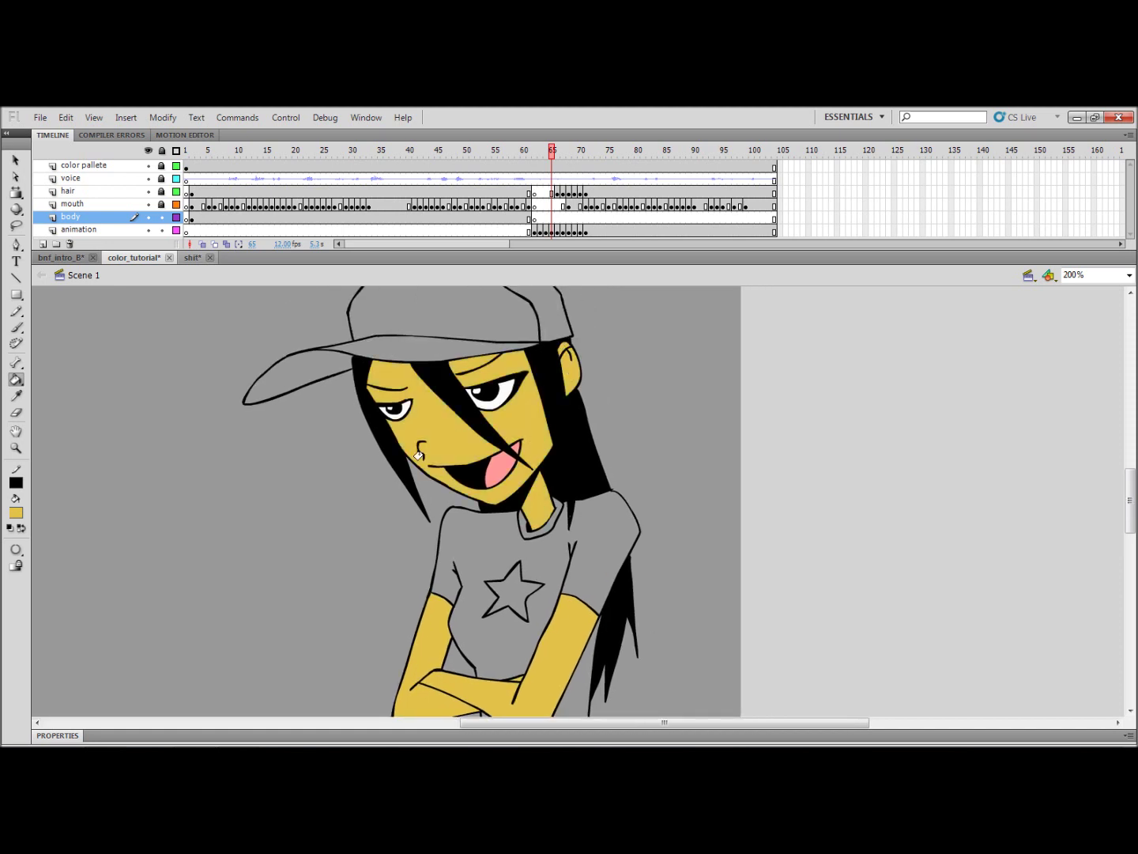
{"action": "left_click_drag", "start_coordinate": [446, 427], "coordinate": [452, 436]}
- On frame 66, fill the ear, face, both forearms and hand yellow
{"action": "key", "text": "period"}
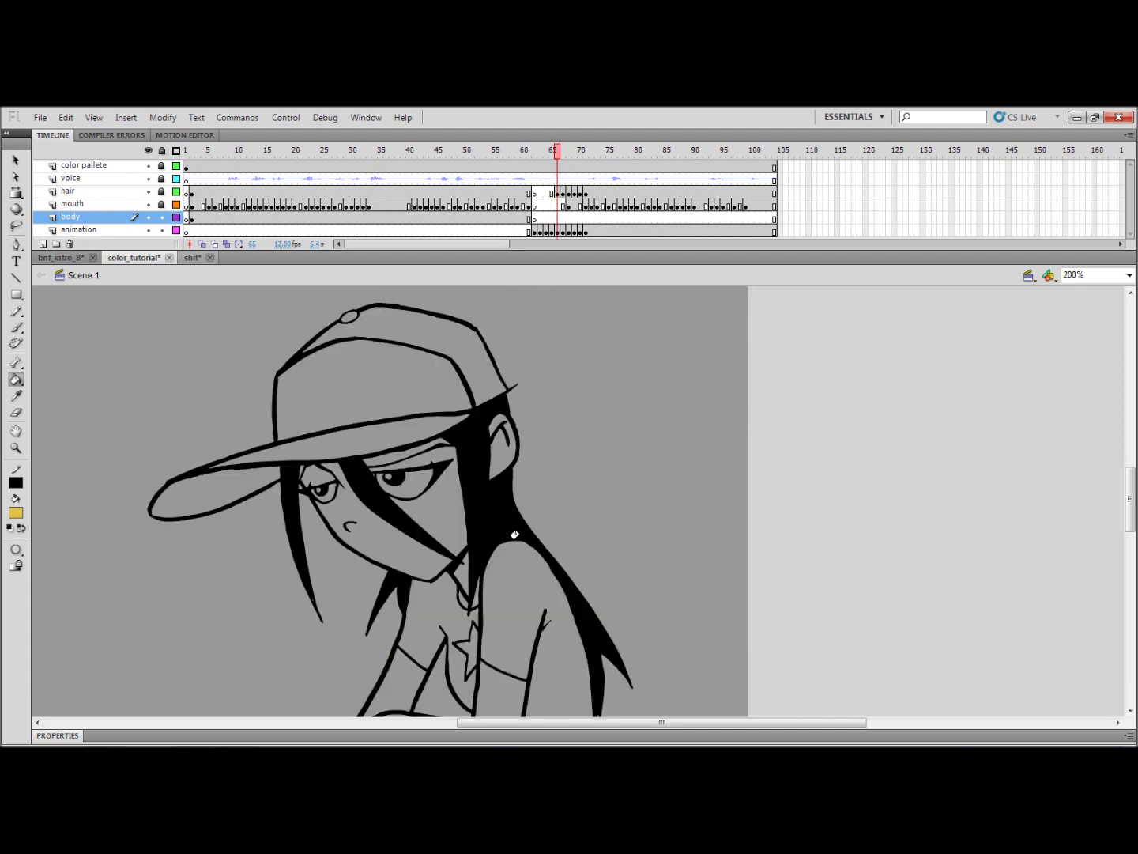
{"action": "scroll", "coordinate": [464, 519], "scroll_direction": "down", "scroll_amount": 3}
{"action": "scroll", "coordinate": [464, 518], "scroll_direction": "left", "scroll_amount": 3}
{"action": "left_click", "coordinate": [594, 364]}
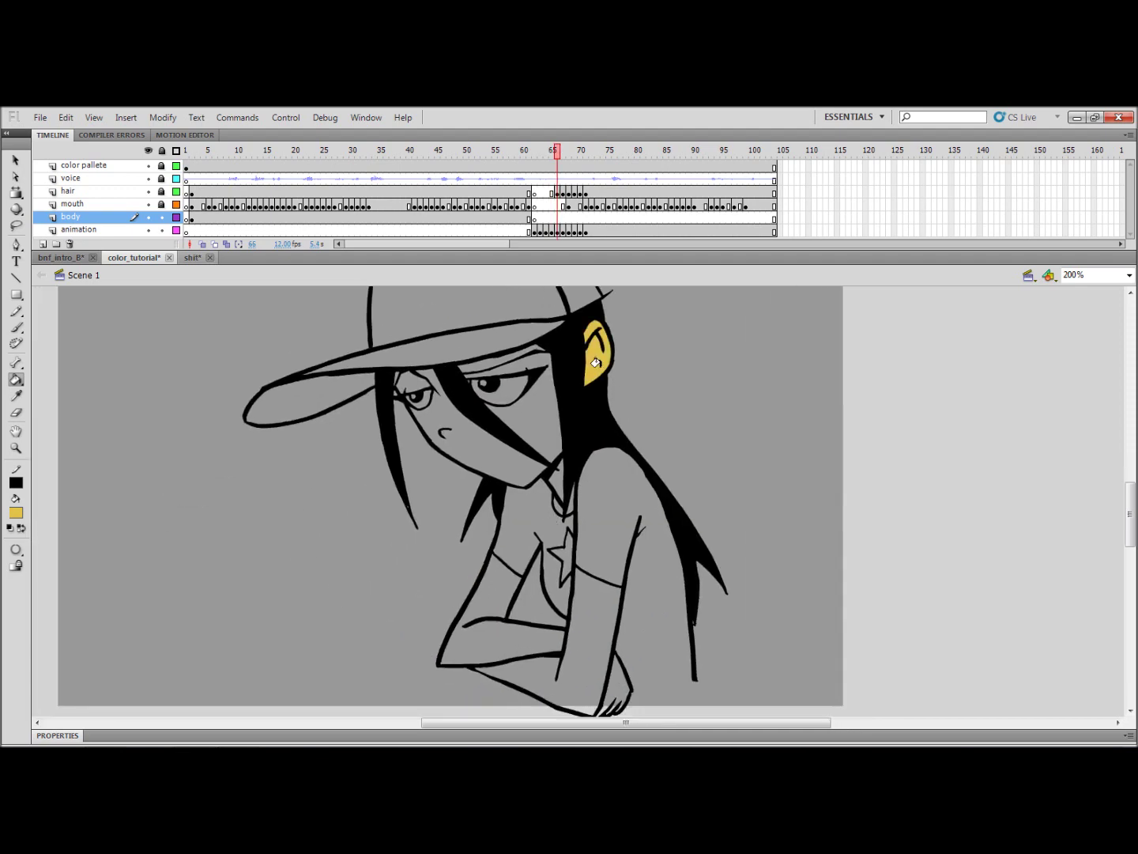
{"action": "left_click", "coordinate": [543, 413]}
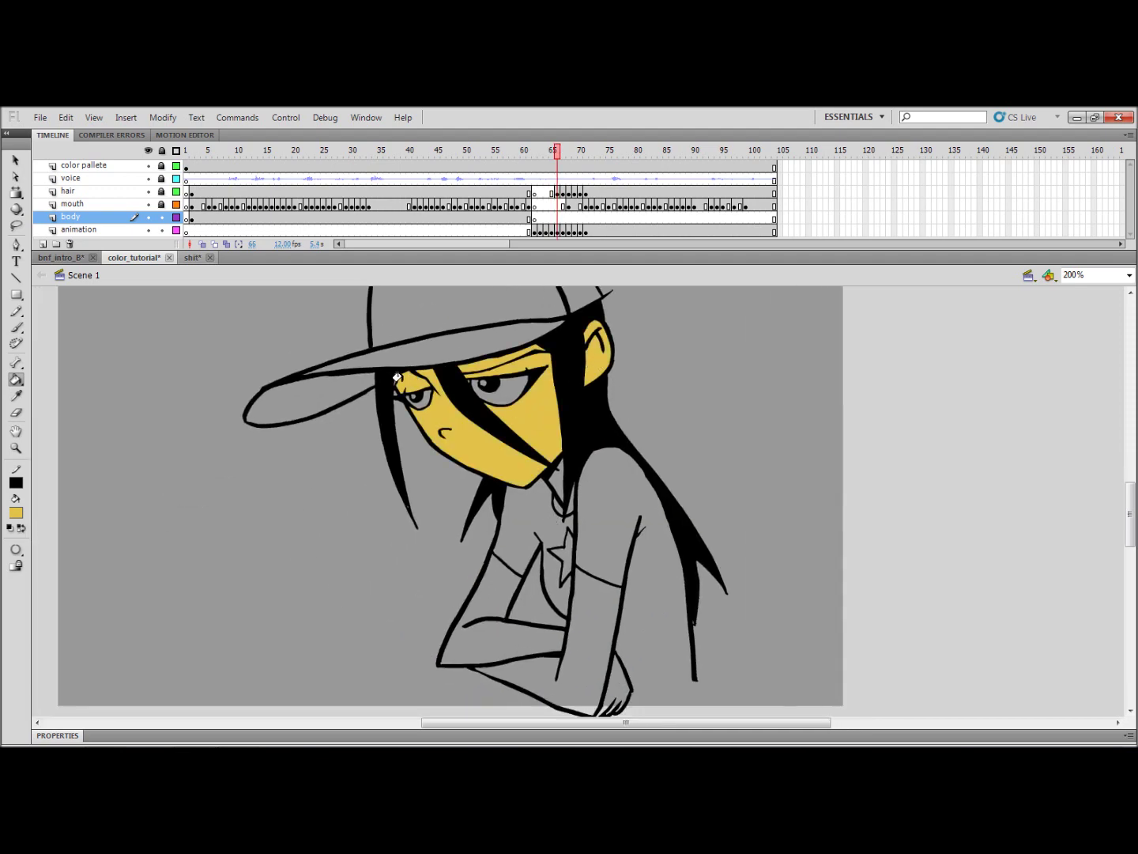
{"action": "scroll", "coordinate": [521, 507], "scroll_direction": "down", "scroll_amount": 3}
{"action": "scroll", "coordinate": [521, 506], "scroll_direction": "left", "scroll_amount": 1}
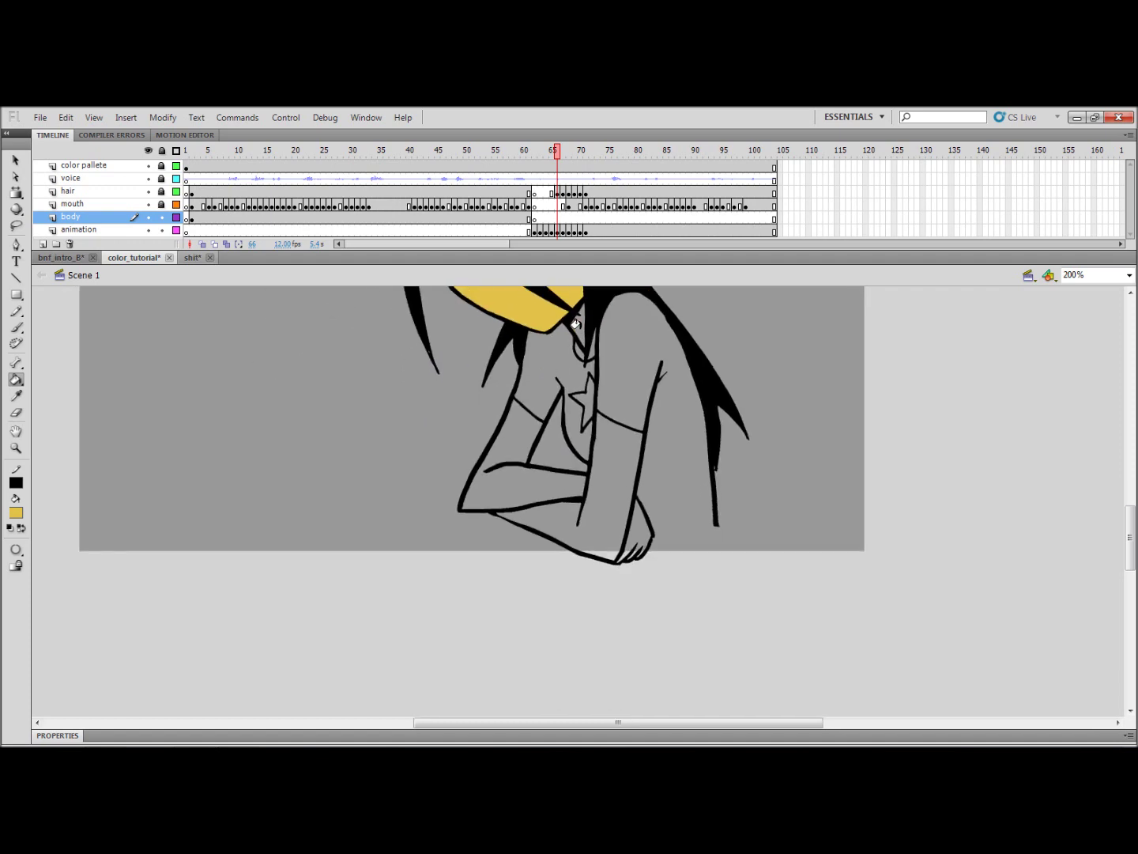
{"action": "scroll", "coordinate": [575, 324], "scroll_direction": "down", "scroll_amount": 1}
{"action": "scroll", "coordinate": [576, 324], "scroll_direction": "right", "scroll_amount": 1}
{"action": "left_click", "coordinate": [587, 483]}
{"action": "left_click", "coordinate": [628, 513]}
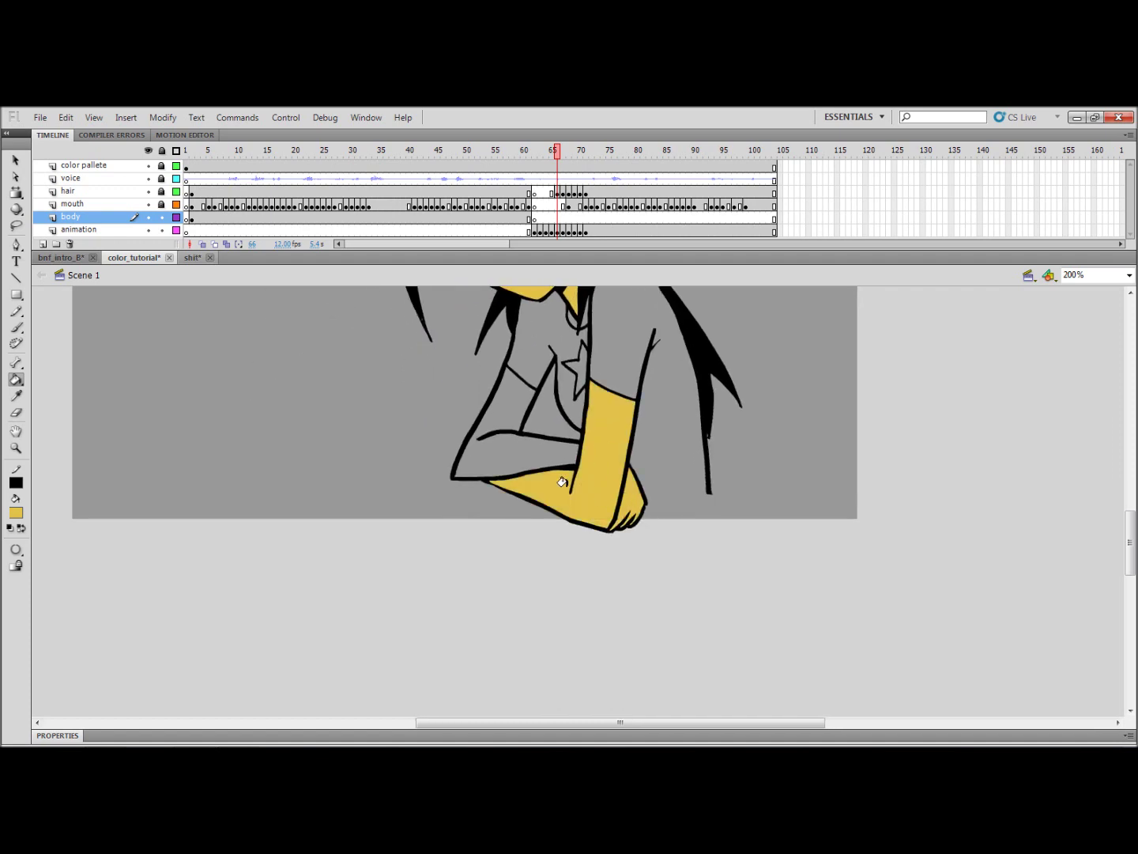
{"action": "left_click", "coordinate": [516, 457]}
{"action": "scroll", "coordinate": [509, 471], "scroll_direction": "up", "scroll_amount": 2}
{"action": "scroll", "coordinate": [510, 470], "scroll_direction": "right", "scroll_amount": 1}
- On frame 67, fill the ear, face, forearm, hand and crossed upper arm yellow
{"action": "key", "text": "period"}
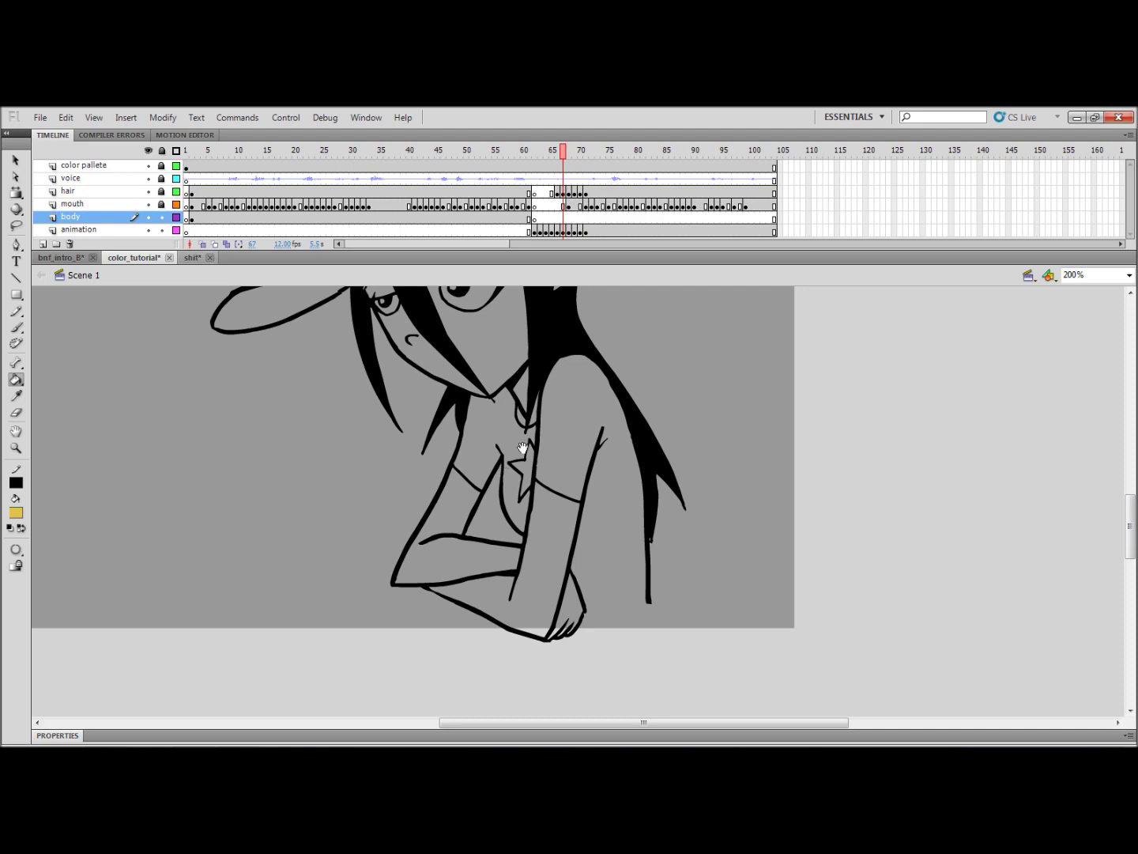
{"action": "left_click_drag", "start_coordinate": [529, 367], "coordinate": [512, 498]}
{"action": "left_click", "coordinate": [548, 397]}
{"action": "left_click", "coordinate": [490, 462]}
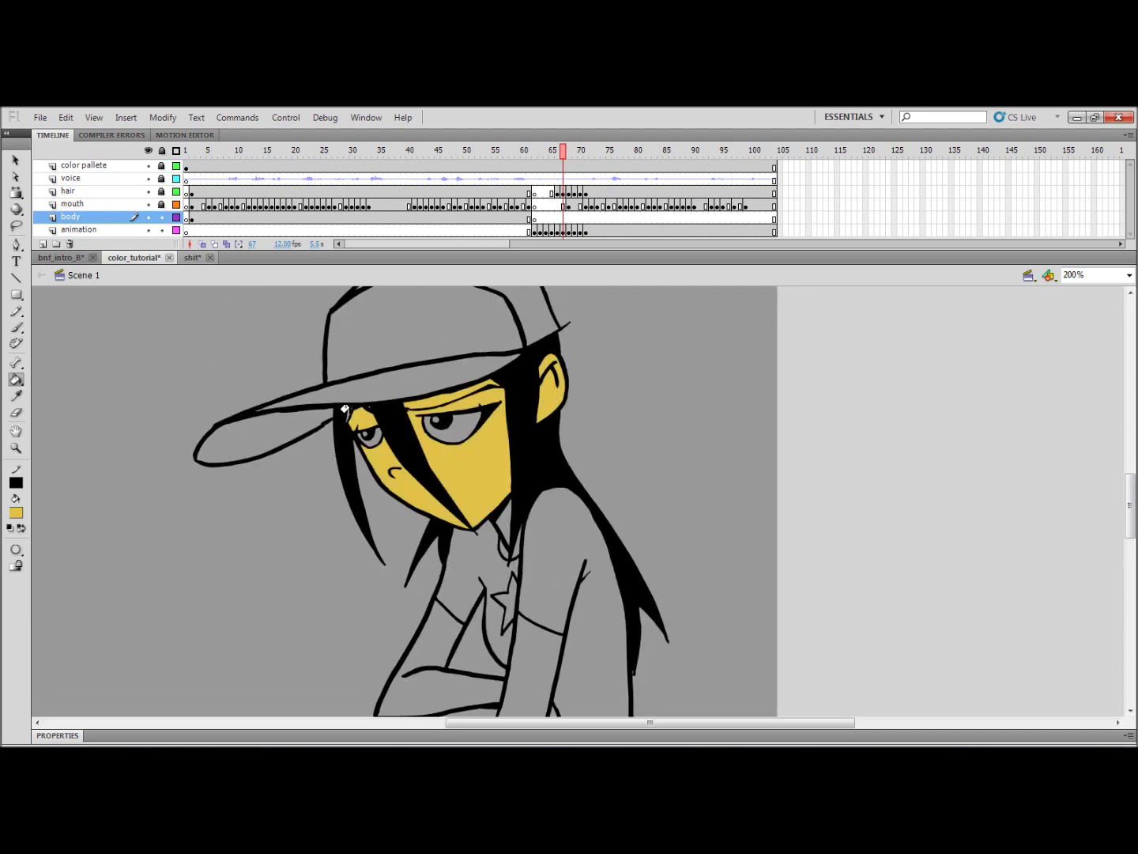
{"action": "left_click_drag", "start_coordinate": [503, 554], "coordinate": [538, 443]}
{"action": "left_click_drag", "start_coordinate": [558, 590], "coordinate": [547, 471]}
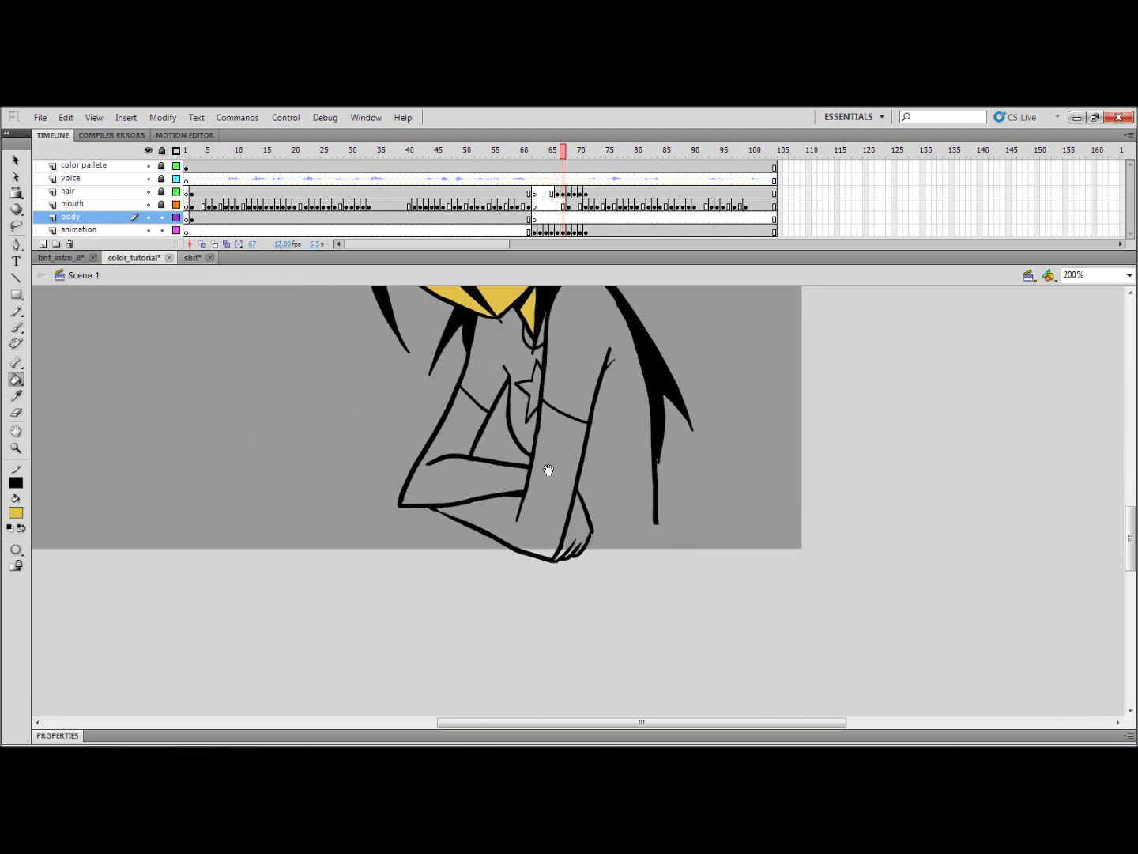
{"action": "left_click", "coordinate": [577, 524]}
{"action": "left_click", "coordinate": [575, 528]}
{"action": "left_click", "coordinate": [484, 478]}
{"action": "left_click_drag", "start_coordinate": [591, 382], "coordinate": [526, 459]}
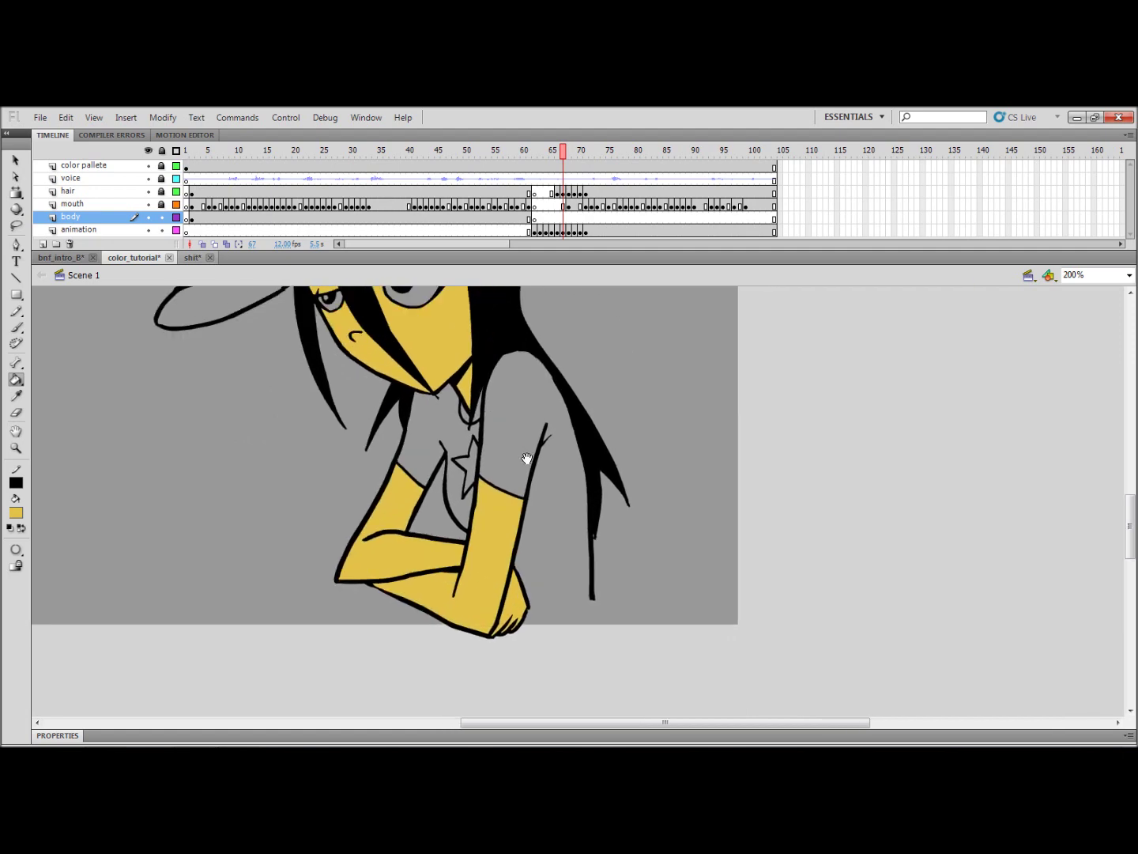
- On frame 68, fill the right forearm, hand, crossed upper arm, face and ear yellow
{"action": "key", "text": "period"}
{"action": "left_click", "coordinate": [485, 539]}
{"action": "left_click", "coordinate": [516, 591]}
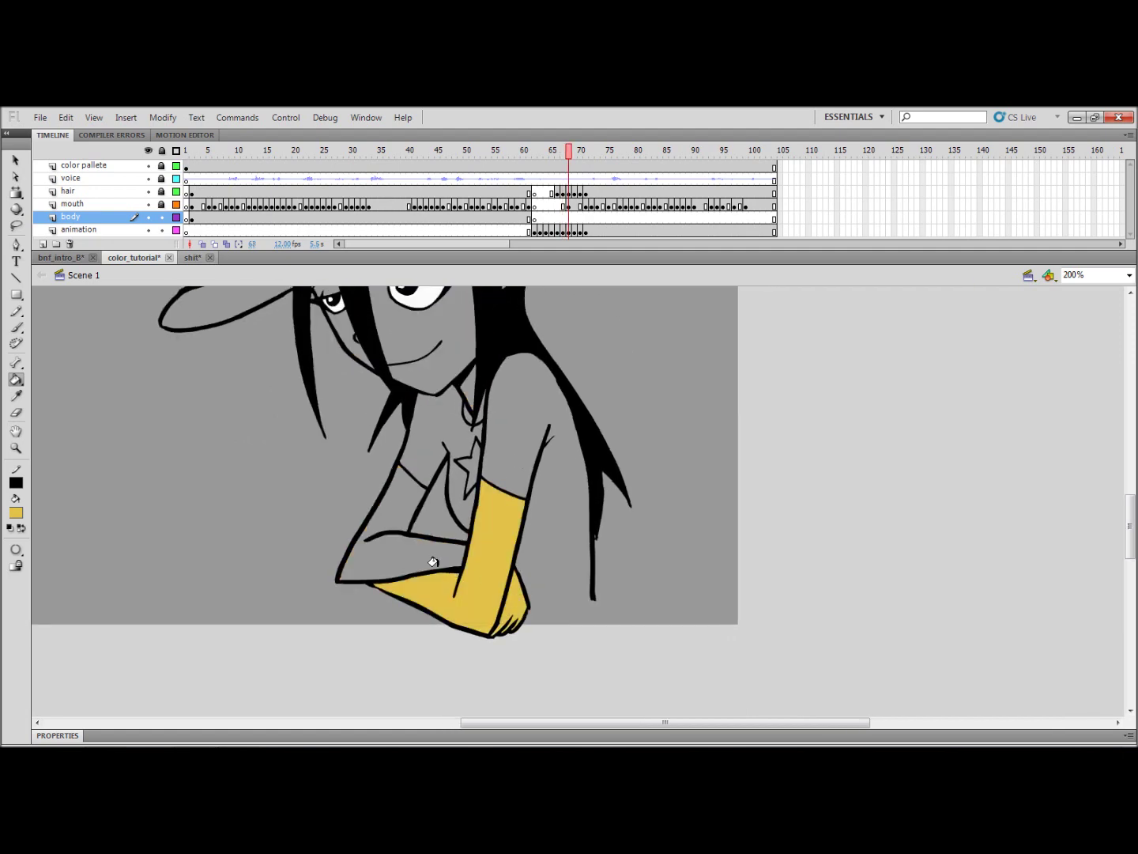
{"action": "left_click", "coordinate": [437, 559]}
{"action": "left_click_drag", "start_coordinate": [501, 408], "coordinate": [519, 511]}
{"action": "left_click", "coordinate": [479, 429]}
{"action": "left_click_drag", "start_coordinate": [414, 421], "coordinate": [479, 463]}
{"action": "left_click_drag", "start_coordinate": [520, 412], "coordinate": [509, 403]}
{"action": "left_click", "coordinate": [588, 403]}
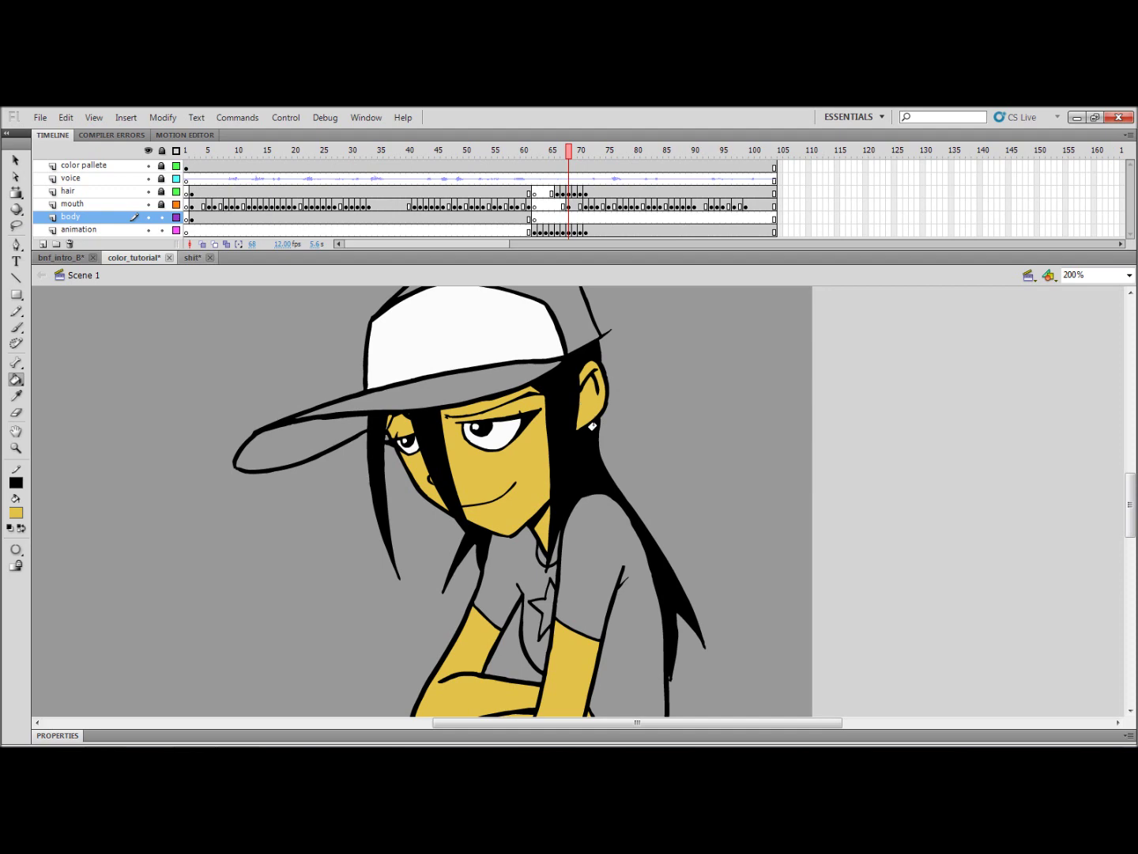
- On frame 69, fill the ear, face, skin beside the left eye, arms and hand yellow
{"action": "key", "text": "period"}
{"action": "left_click", "coordinate": [590, 400]}
{"action": "left_click", "coordinate": [545, 473]}
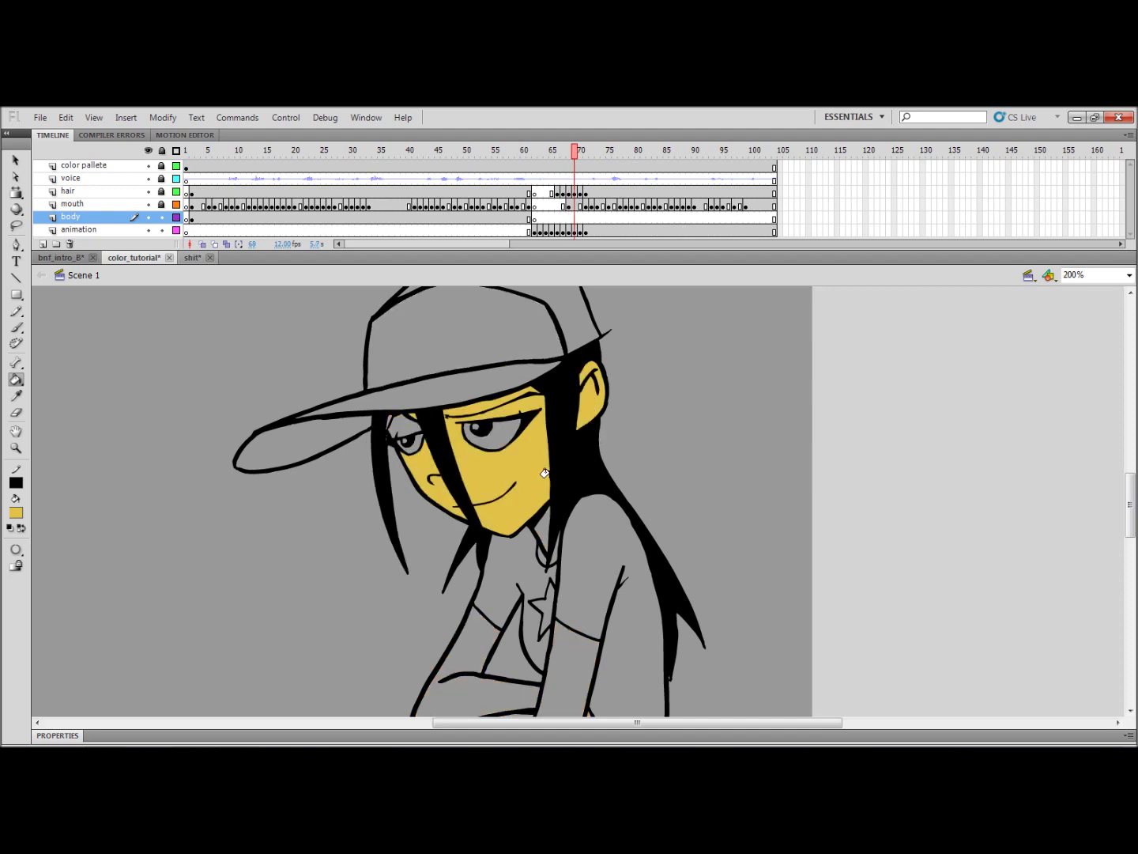
{"action": "left_click", "coordinate": [406, 435]}
{"action": "scroll", "coordinate": [486, 536], "scroll_direction": "down", "scroll_amount": 3}
{"action": "left_click", "coordinate": [510, 552]}
{"action": "left_click", "coordinate": [512, 552]}
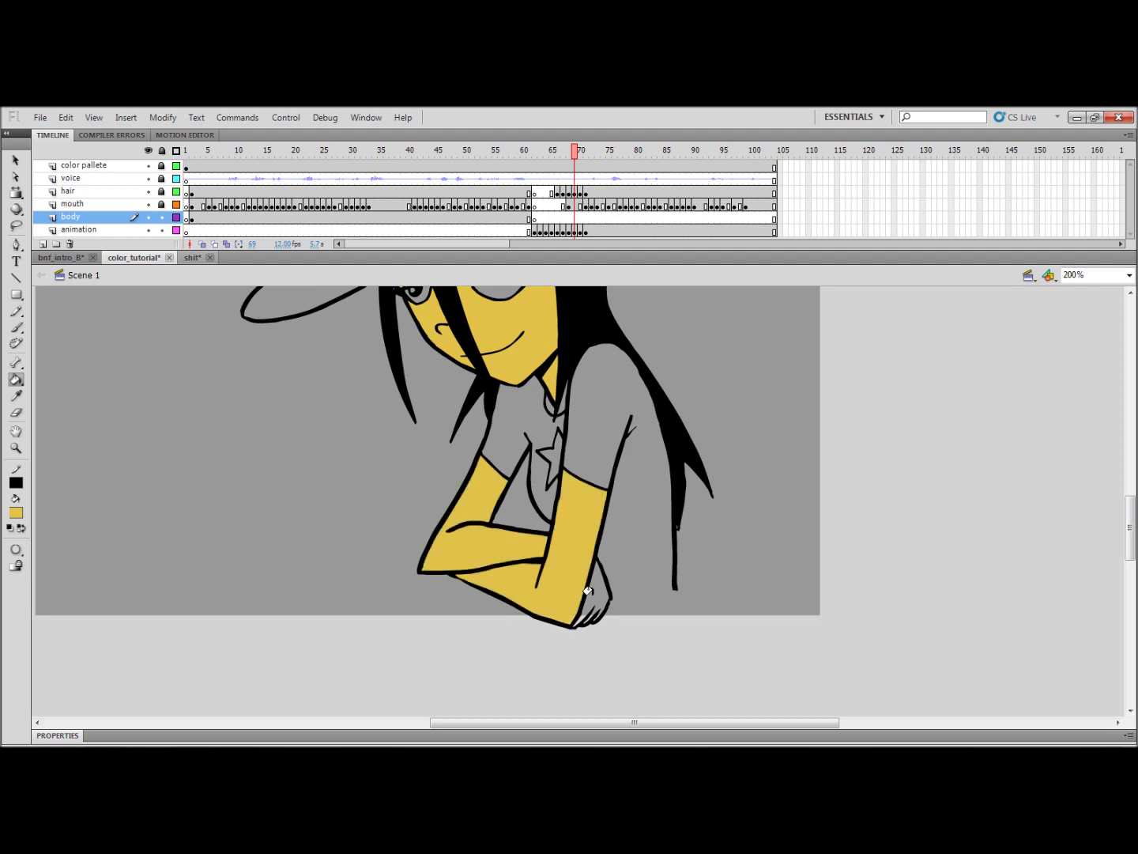
{"action": "left_click", "coordinate": [588, 592]}
- On frame 70, fill the arms, hand, neck, ear, face and eye patch yellow, undoing one misfill
{"action": "key", "text": "."}
{"action": "left_click", "coordinate": [592, 574]}
{"action": "left_click", "coordinate": [597, 577]}
{"action": "left_click", "coordinate": [500, 546]}
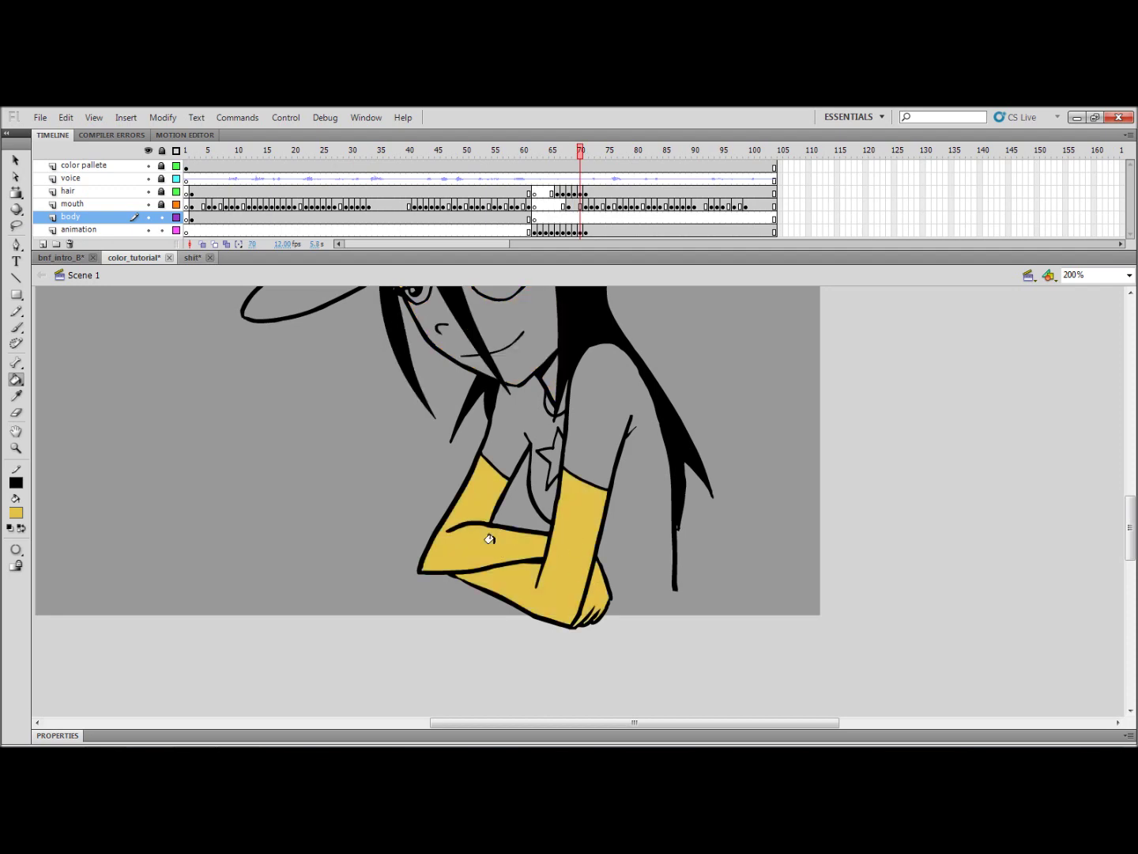
{"action": "scroll", "coordinate": [492, 569], "scroll_direction": "up", "scroll_amount": 3}
{"action": "left_click", "coordinate": [516, 507]}
{"action": "left_click", "coordinate": [568, 388]}
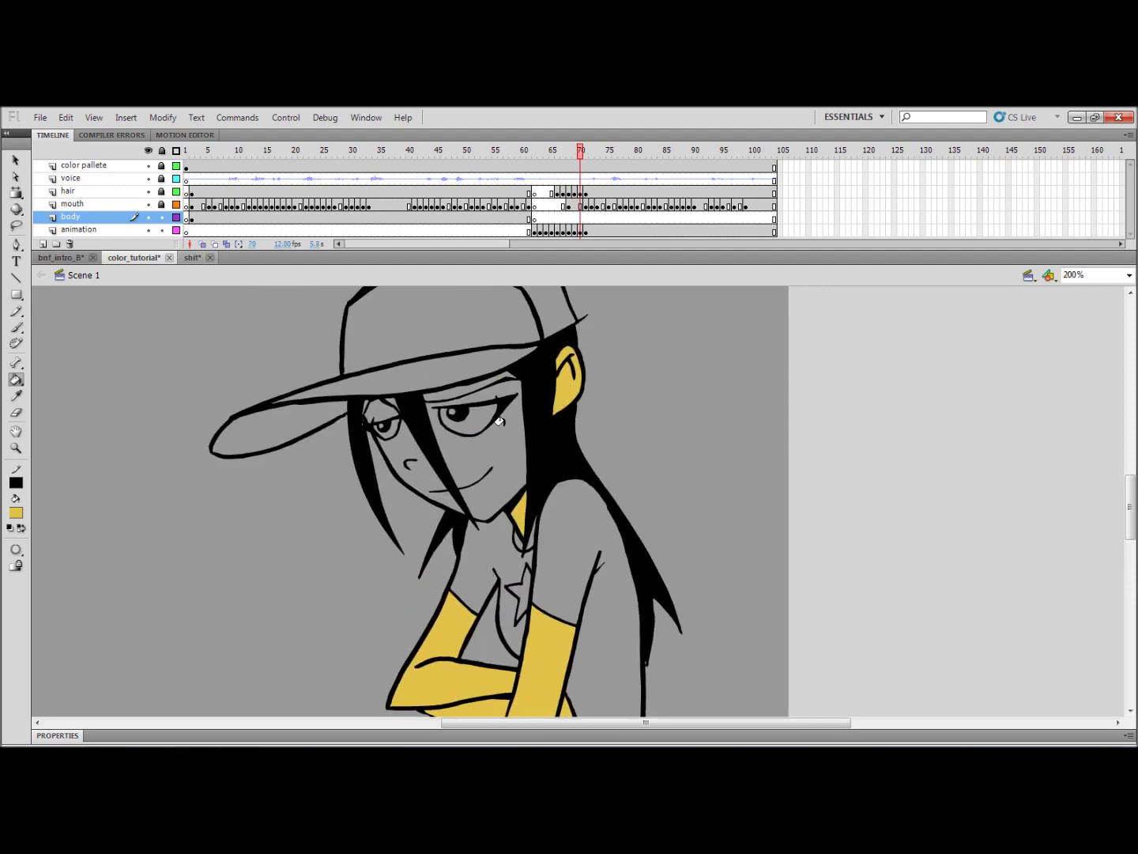
{"action": "left_click", "coordinate": [473, 467]}
{"action": "left_click", "coordinate": [364, 404]}
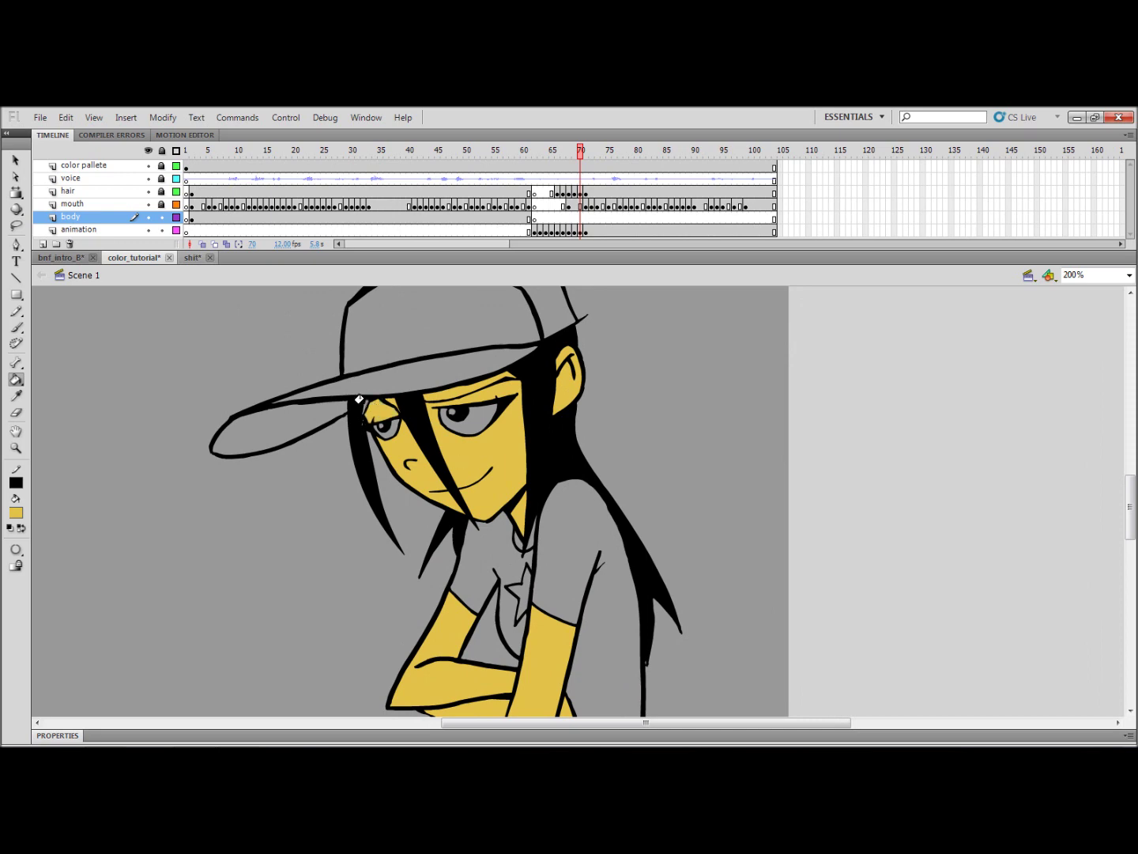
{"action": "left_click", "coordinate": [359, 399]}
{"action": "key", "text": "ctrl+z"}
- On frame 71, fill the skin beside the hair, the face and both crossed arms yellow
{"action": "key", "text": "period"}
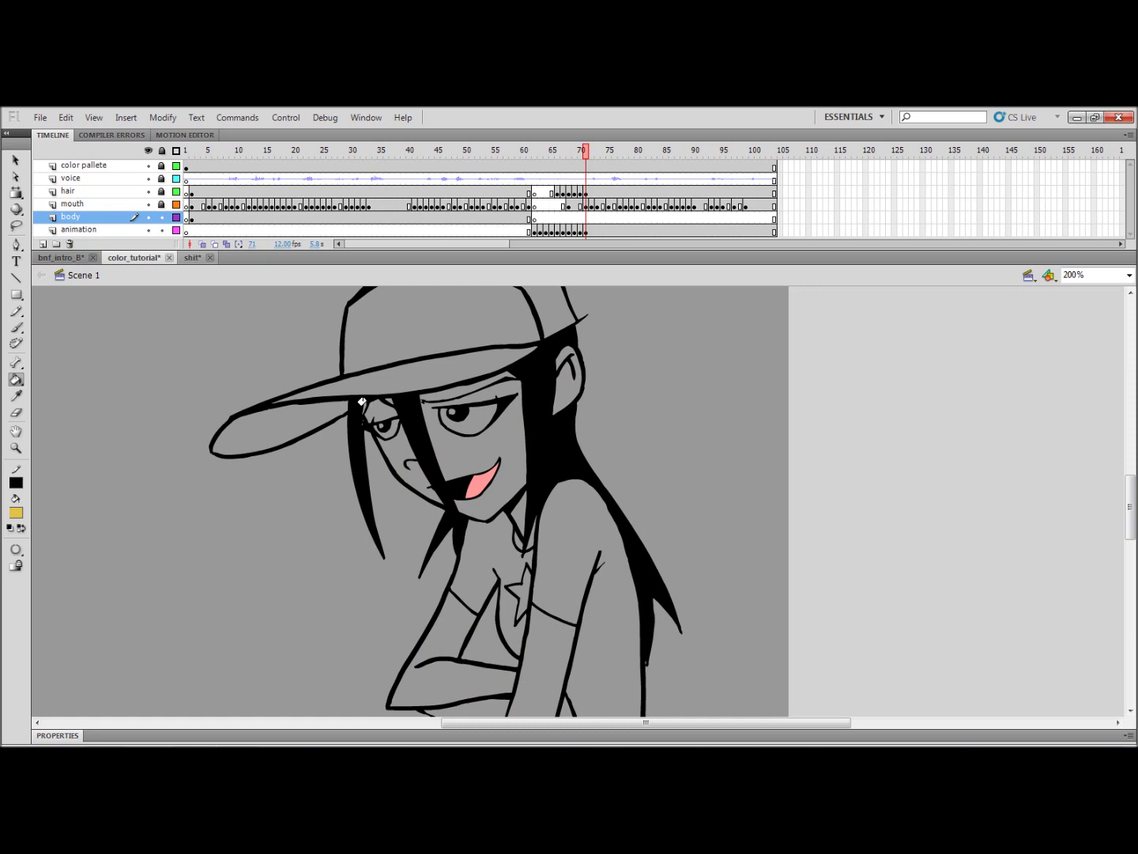
{"action": "left_click", "coordinate": [371, 403]}
{"action": "left_click", "coordinate": [386, 395]}
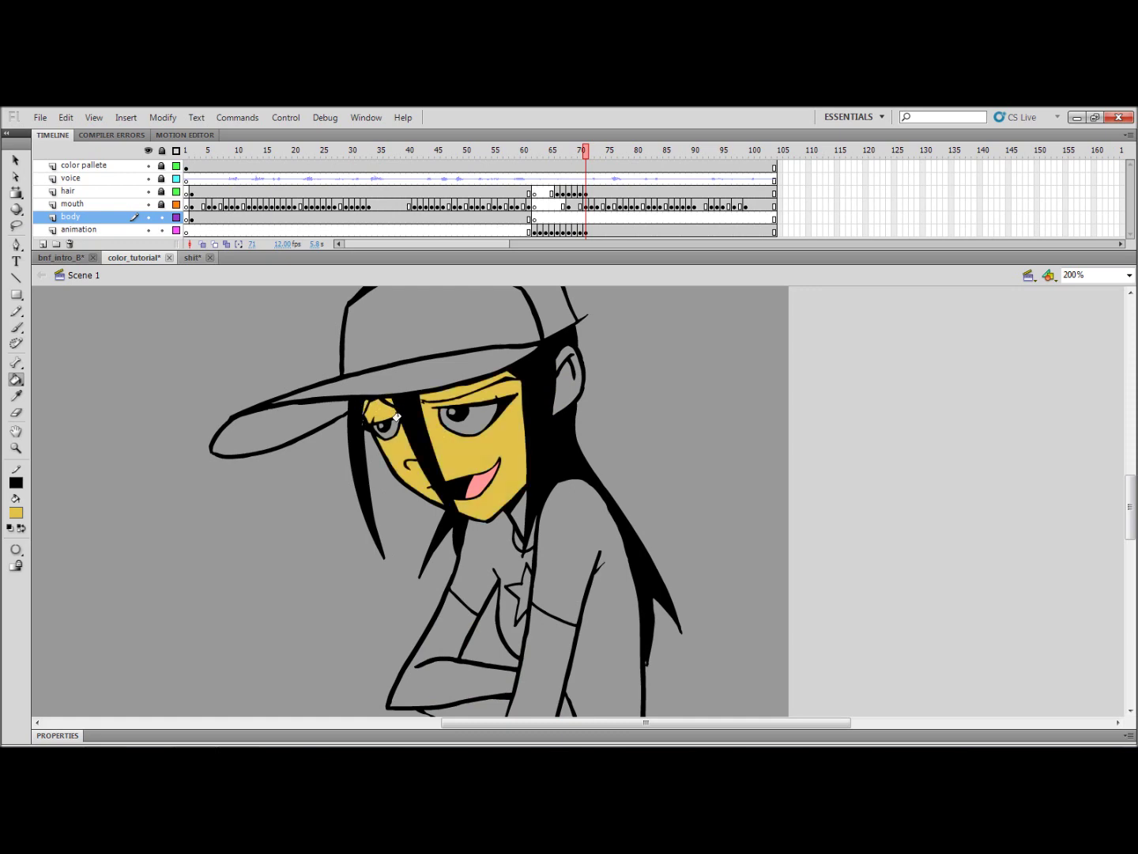
{"action": "left_click_drag", "start_coordinate": [542, 590], "coordinate": [504, 518]}
{"action": "left_click", "coordinate": [574, 467]}
{"action": "left_click", "coordinate": [535, 530]}
- Check the fills on neighbouring frames, then return to frame 2's coloured reference character
{"action": "key", "text": "period"}
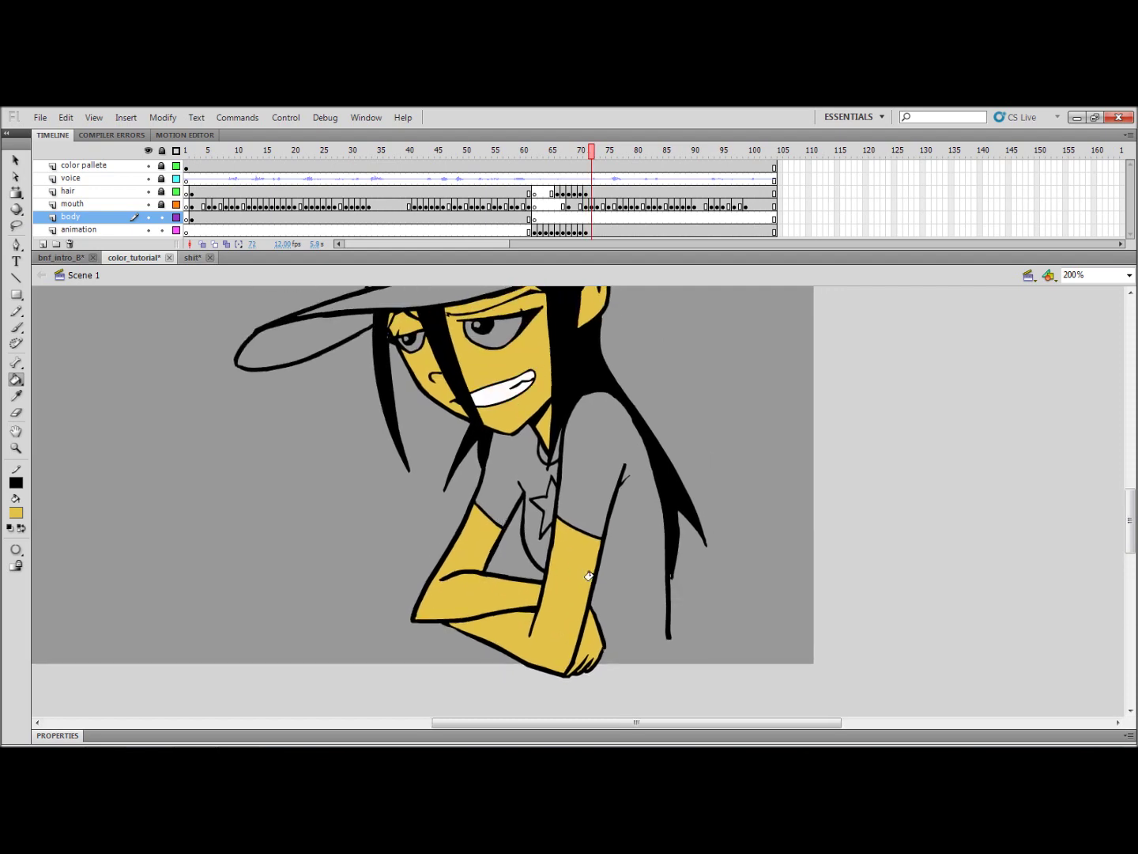
{"action": "key", "text": "period"}
{"action": "key", "text": "comma"}
{"action": "key", "text": "comma"}
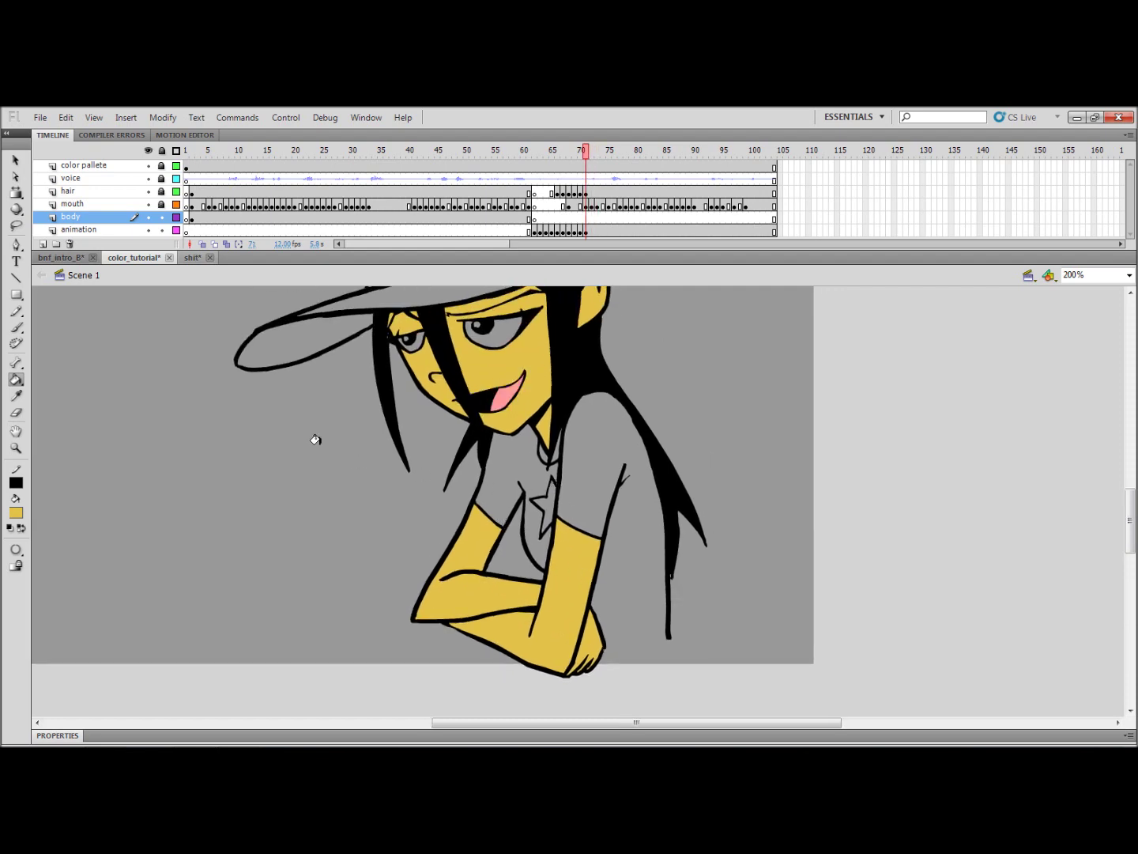
{"action": "left_click", "coordinate": [190, 151]}
{"action": "mouse_move", "coordinate": [198, 389]}
{"action": "left_mouse_down"}
{"action": "mouse_move", "coordinate": [564, 437]}
{"action": "mouse_move", "coordinate": [698, 526]}
{"action": "left_mouse_up"}
- Sample the reference shirt's light blue (#C4FAFF) as fill colour and pan to the grey drawing
{"action": "left_click", "coordinate": [16, 513]}
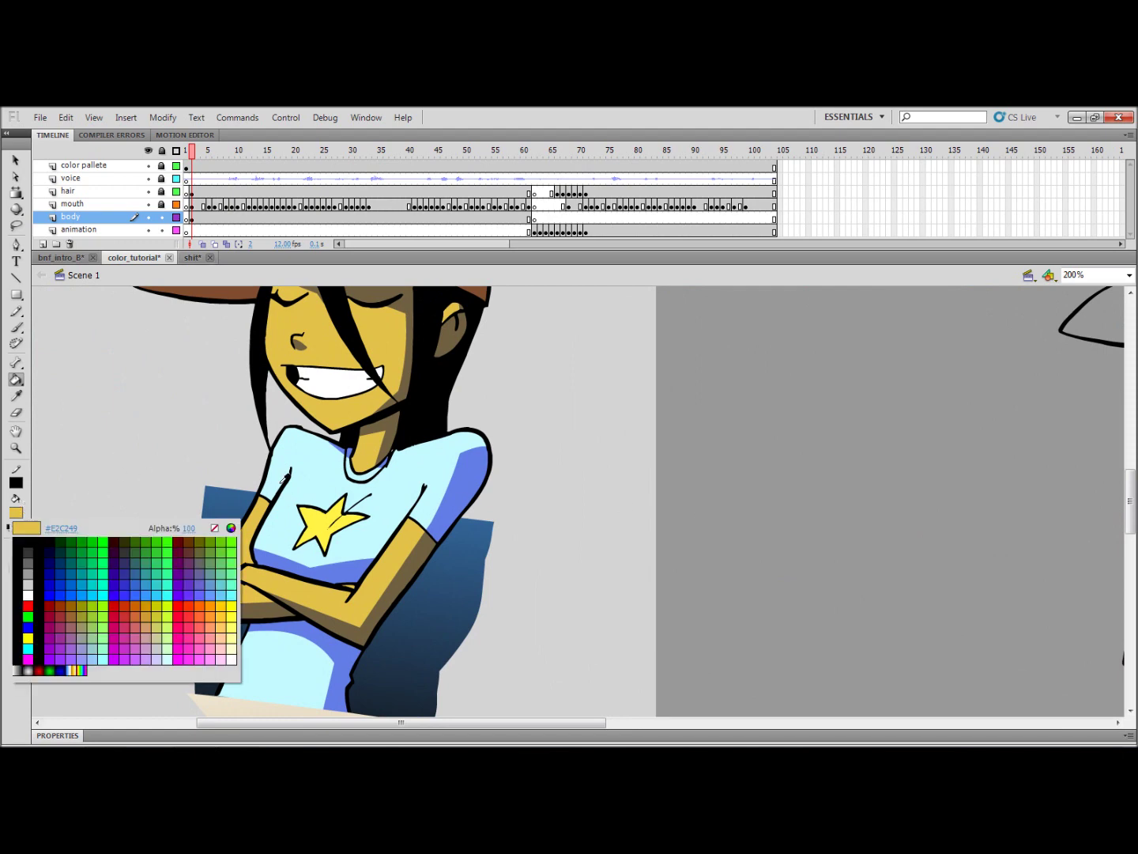
{"action": "left_click", "coordinate": [303, 458]}
{"action": "mouse_move", "coordinate": [889, 370]}
{"action": "left_mouse_down"}
{"action": "mouse_move", "coordinate": [376, 359]}
{"action": "mouse_move", "coordinate": [255, 401]}
{"action": "left_mouse_up"}
{"action": "mouse_move", "coordinate": [537, 484]}
{"action": "left_mouse_down"}
{"action": "mouse_move", "coordinate": [490, 403]}
{"action": "mouse_move", "coordinate": [630, 537]}
{"action": "mouse_move", "coordinate": [582, 610]}
{"action": "mouse_move", "coordinate": [648, 483]}
{"action": "left_mouse_up"}
{"action": "mouse_move", "coordinate": [858, 612]}
{"action": "left_mouse_down"}
{"action": "mouse_move", "coordinate": [605, 424]}
{"action": "mouse_move", "coordinate": [752, 412]}
{"action": "mouse_move", "coordinate": [645, 429]}
{"action": "left_mouse_up"}
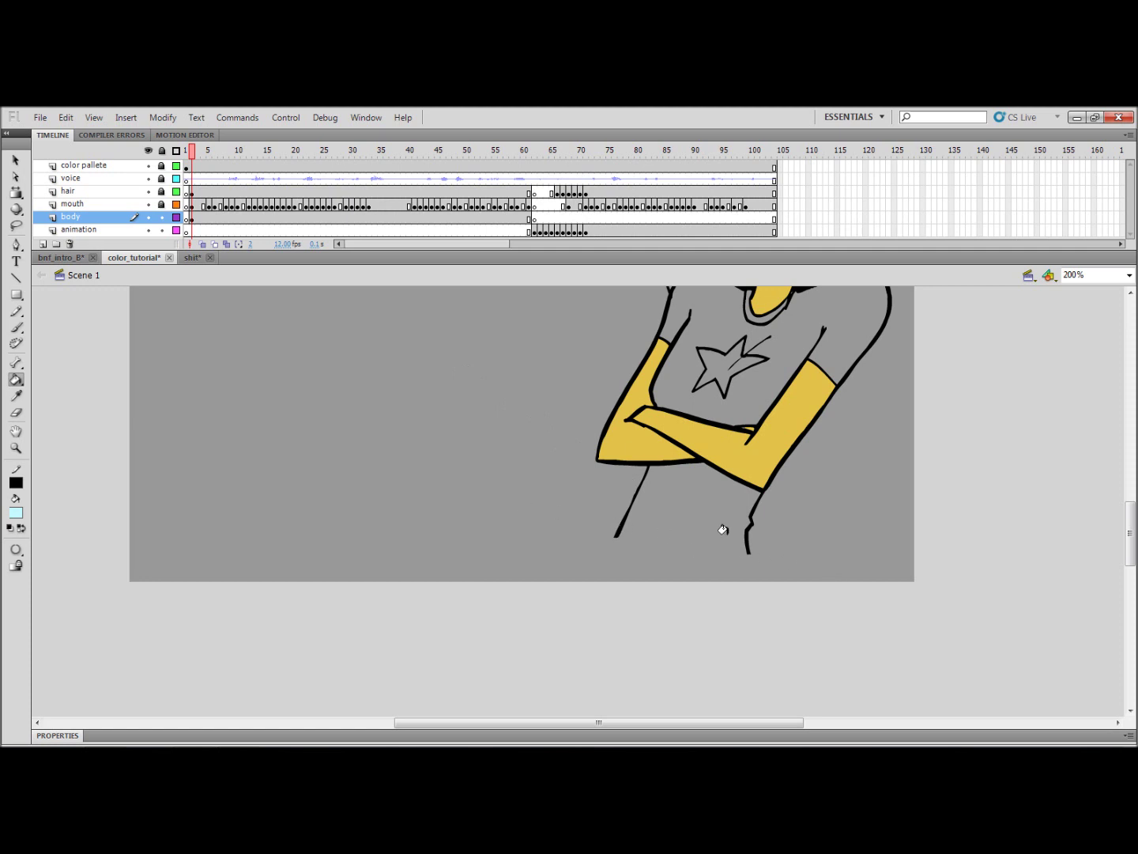
- Replace a black trial hem line with a bright green (#00FF00) line across the trouser ends, then select it
{"action": "key", "text": "n"}
{"action": "left_click_drag", "start_coordinate": [752, 455], "coordinate": [645, 474]}
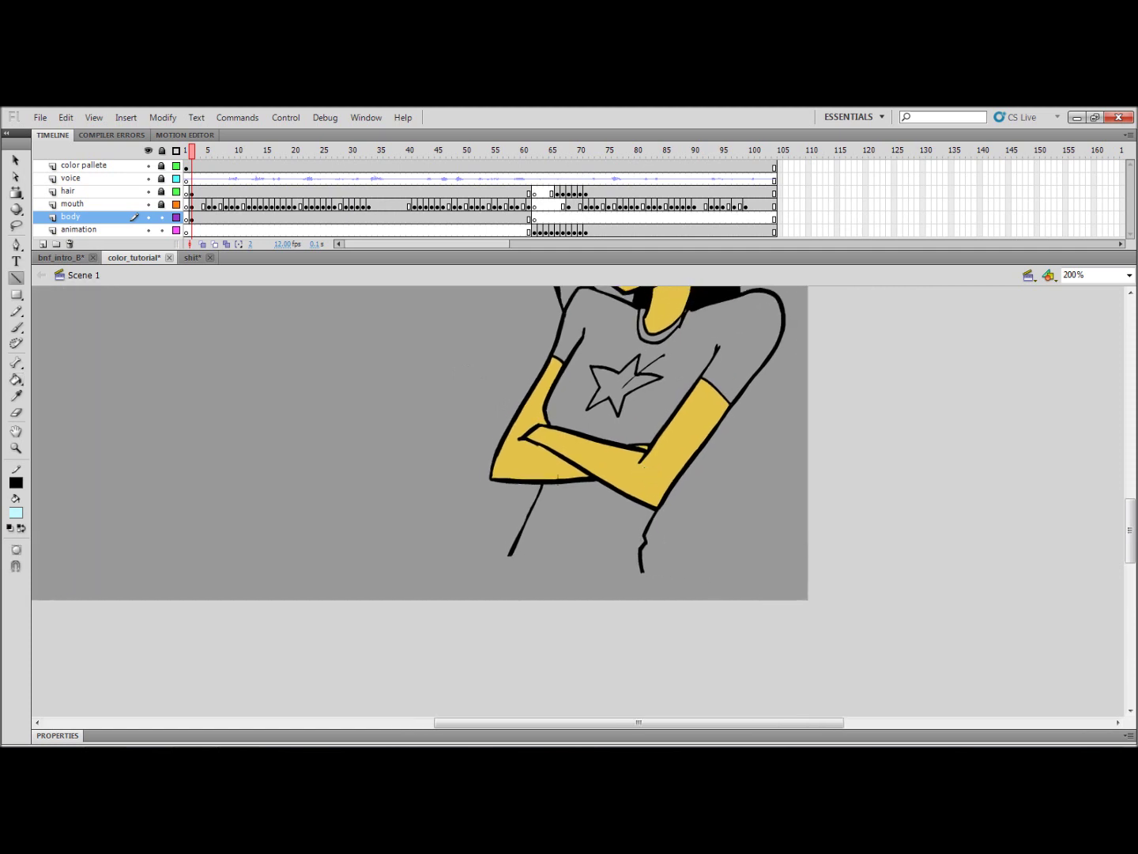
{"action": "left_click_drag", "start_coordinate": [557, 572], "coordinate": [651, 571]}
{"action": "key", "text": "ctrl+z"}
{"action": "left_click", "coordinate": [15, 480]}
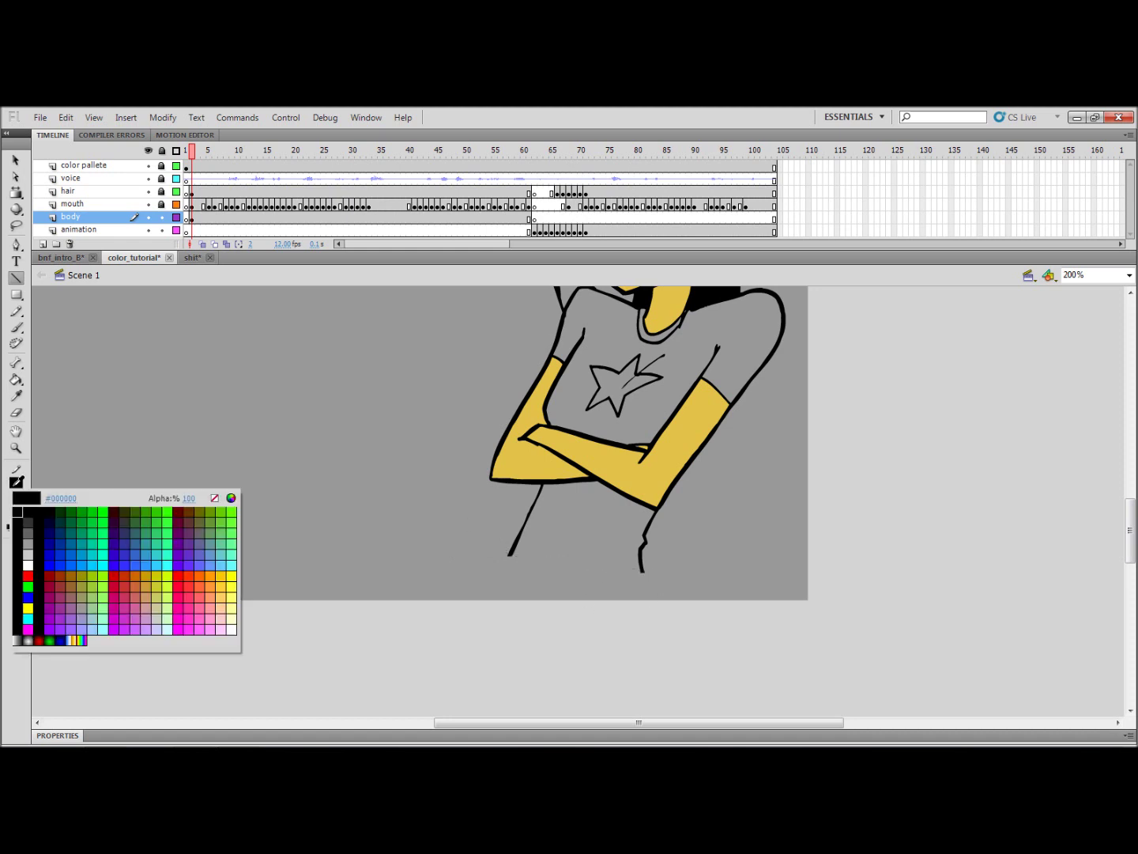
{"action": "left_click", "coordinate": [108, 512]}
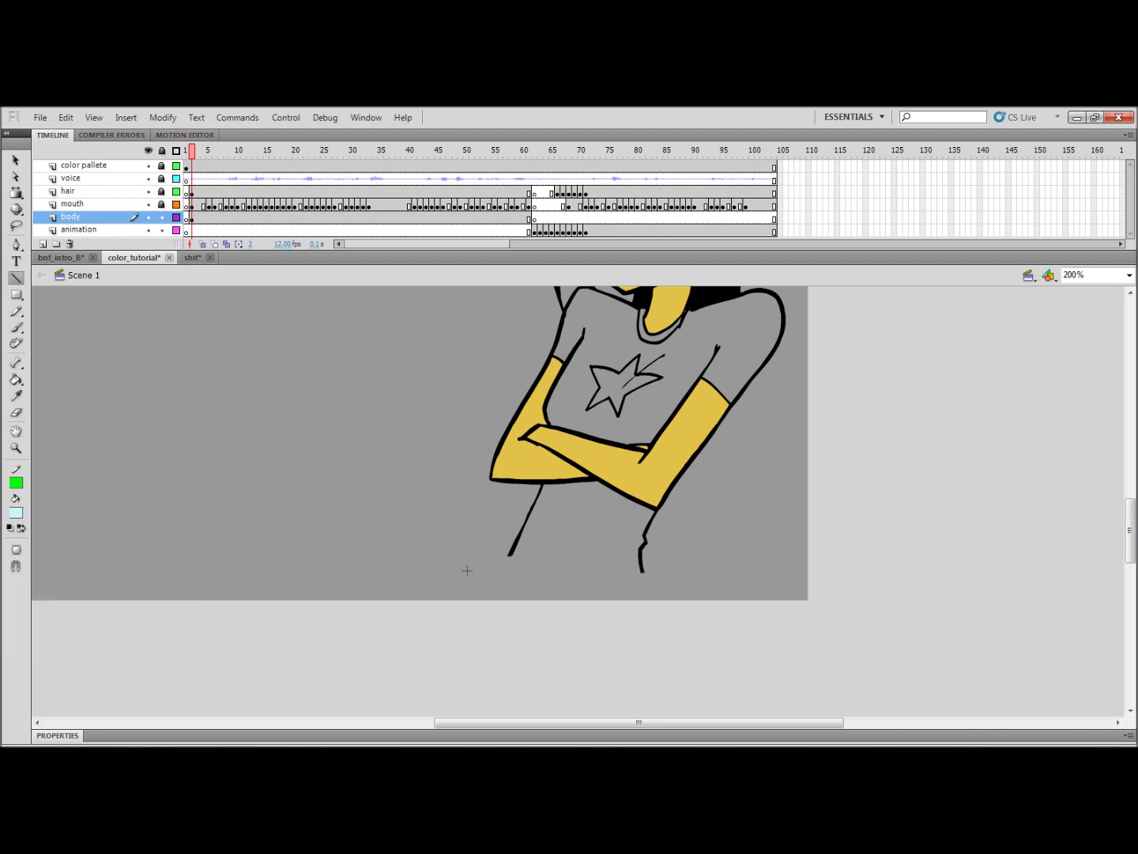
{"action": "mouse_move", "coordinate": [506, 552]}
{"action": "left_mouse_down"}
{"action": "mouse_move", "coordinate": [643, 569]}
{"action": "mouse_move", "coordinate": [566, 617]}
{"action": "left_mouse_up"}
{"action": "key", "text": "v"}
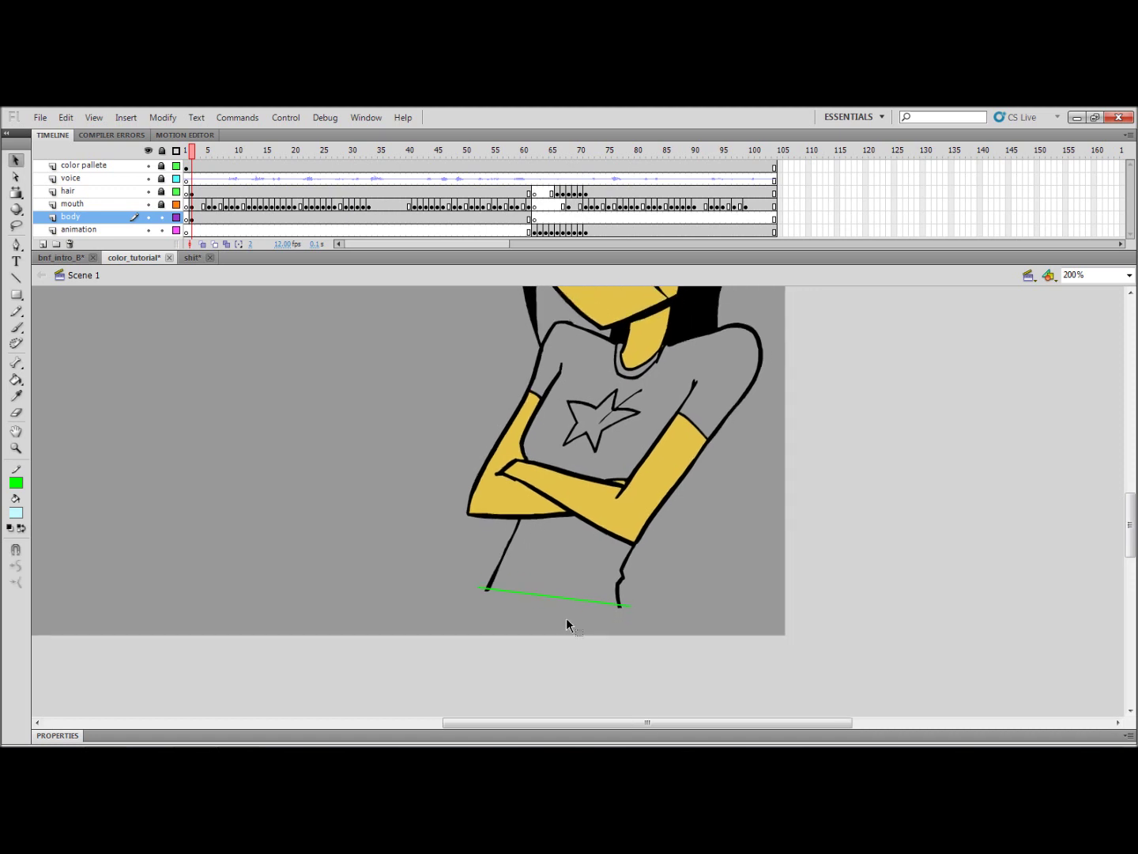
{"action": "left_click", "coordinate": [584, 604]}
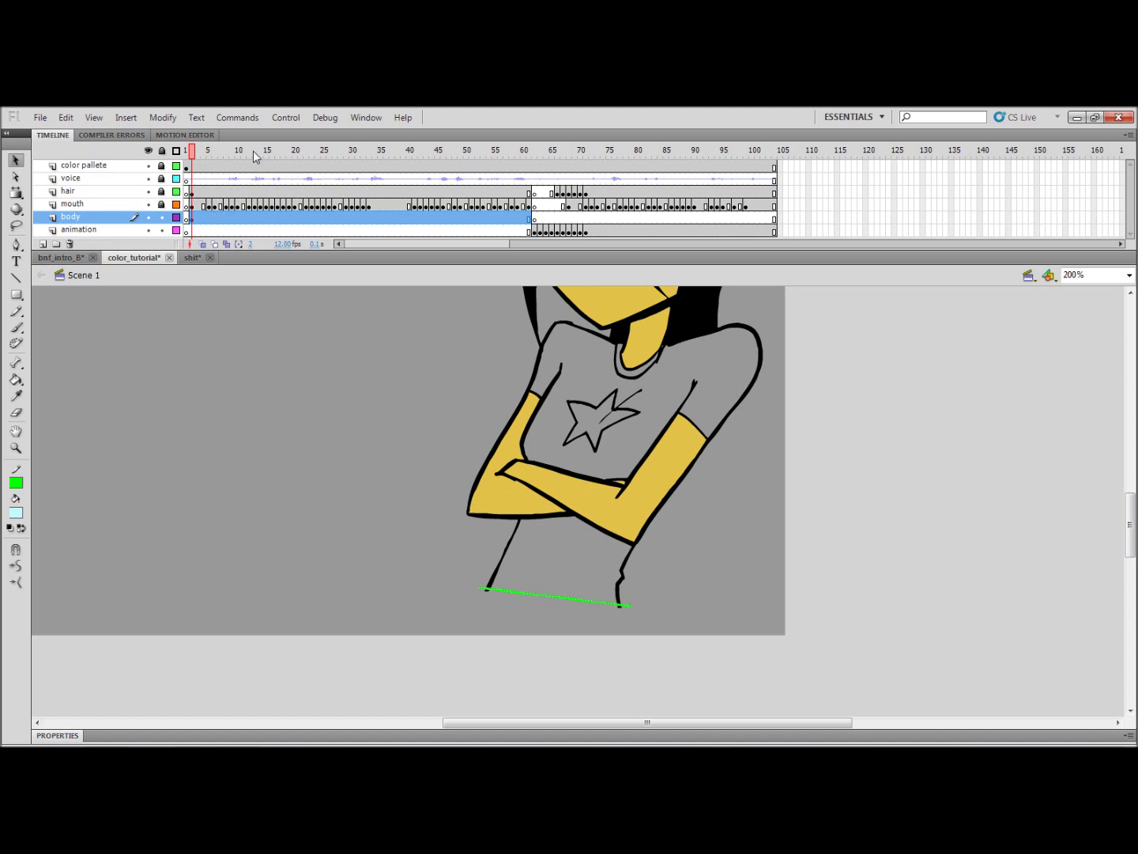
- Test pasting the green hem line in place around frame 63 and the next frame
{"action": "left_click_drag", "start_coordinate": [253, 150], "coordinate": [534, 150]}
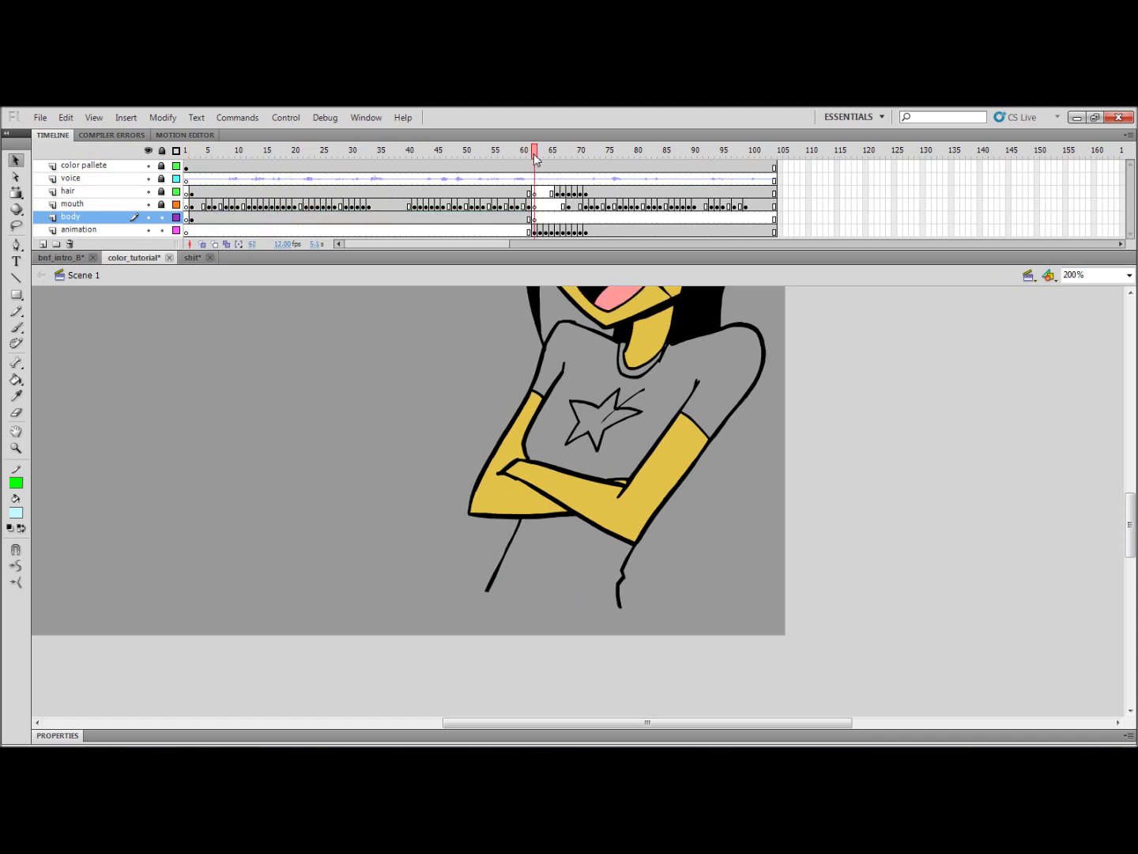
{"action": "right_click", "coordinate": [603, 569]}
{"action": "left_click", "coordinate": [614, 420]}
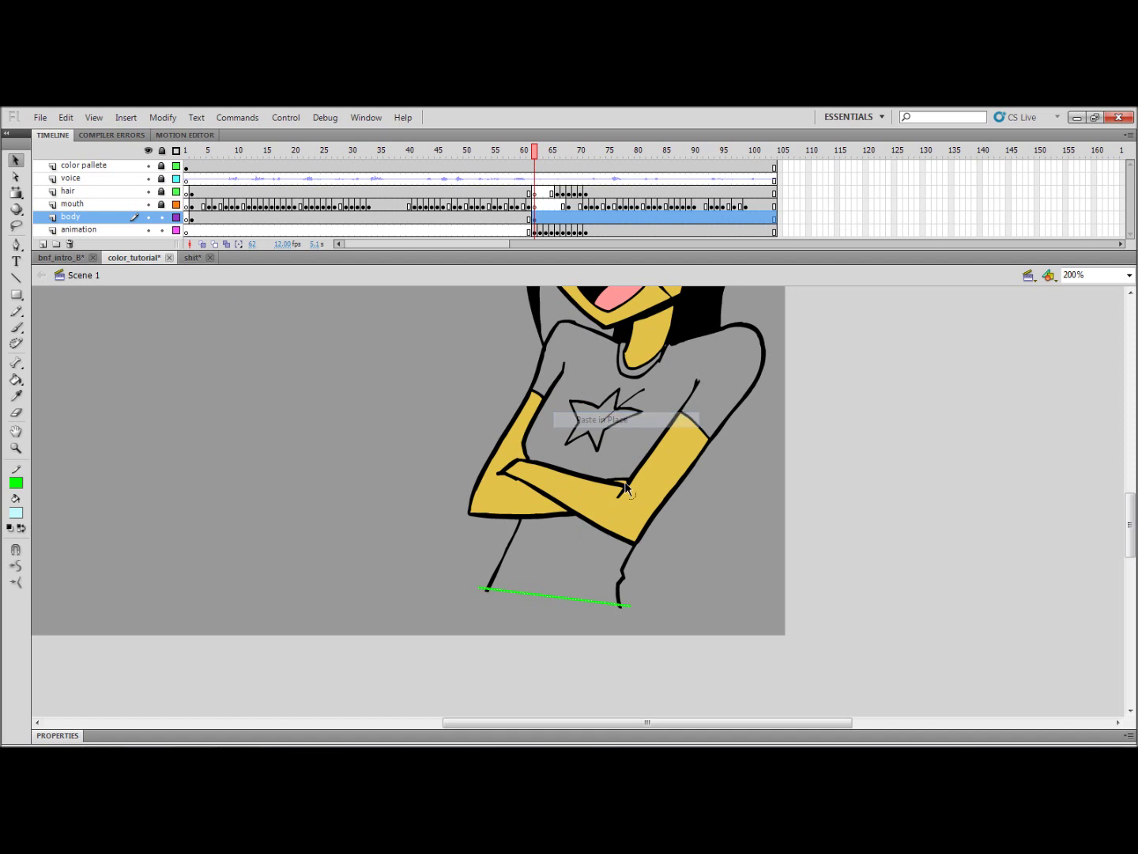
{"action": "key", "text": "period"}
{"action": "right_click", "coordinate": [663, 530]}
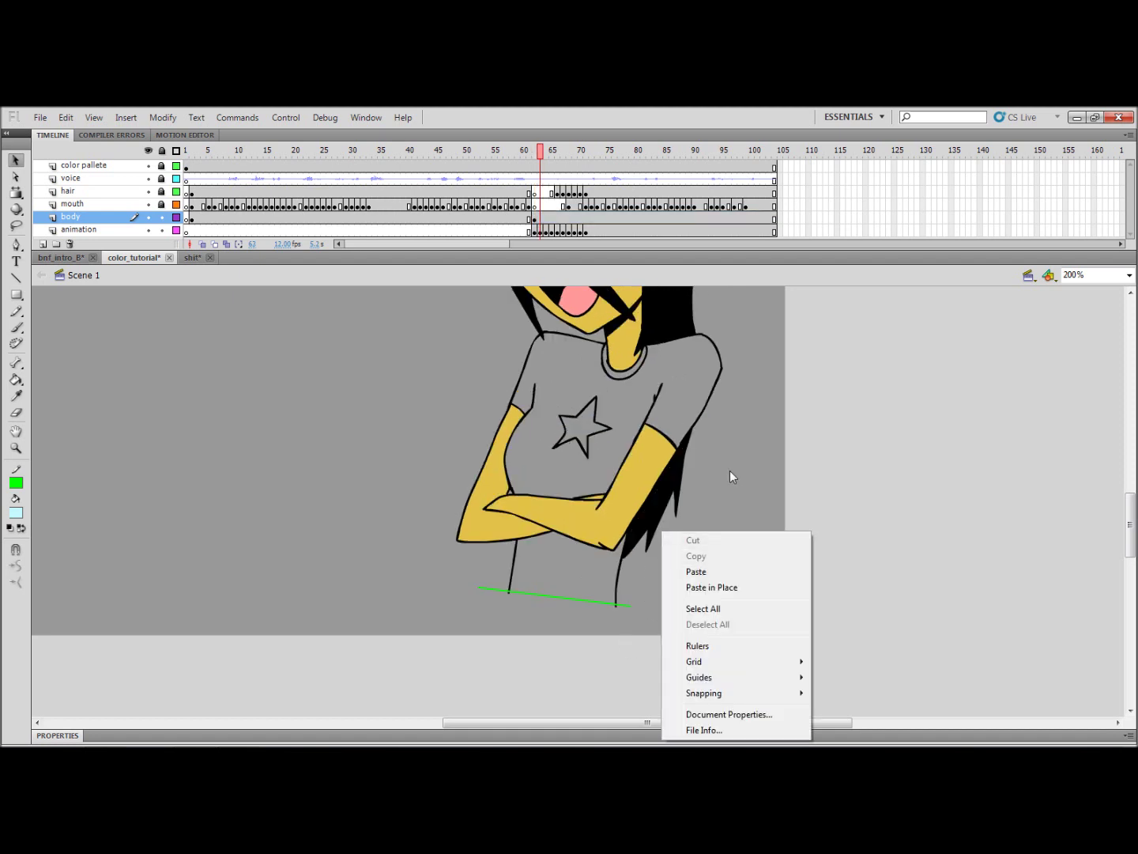
{"action": "left_click", "coordinate": [750, 440]}
{"action": "key", "text": "comma"}
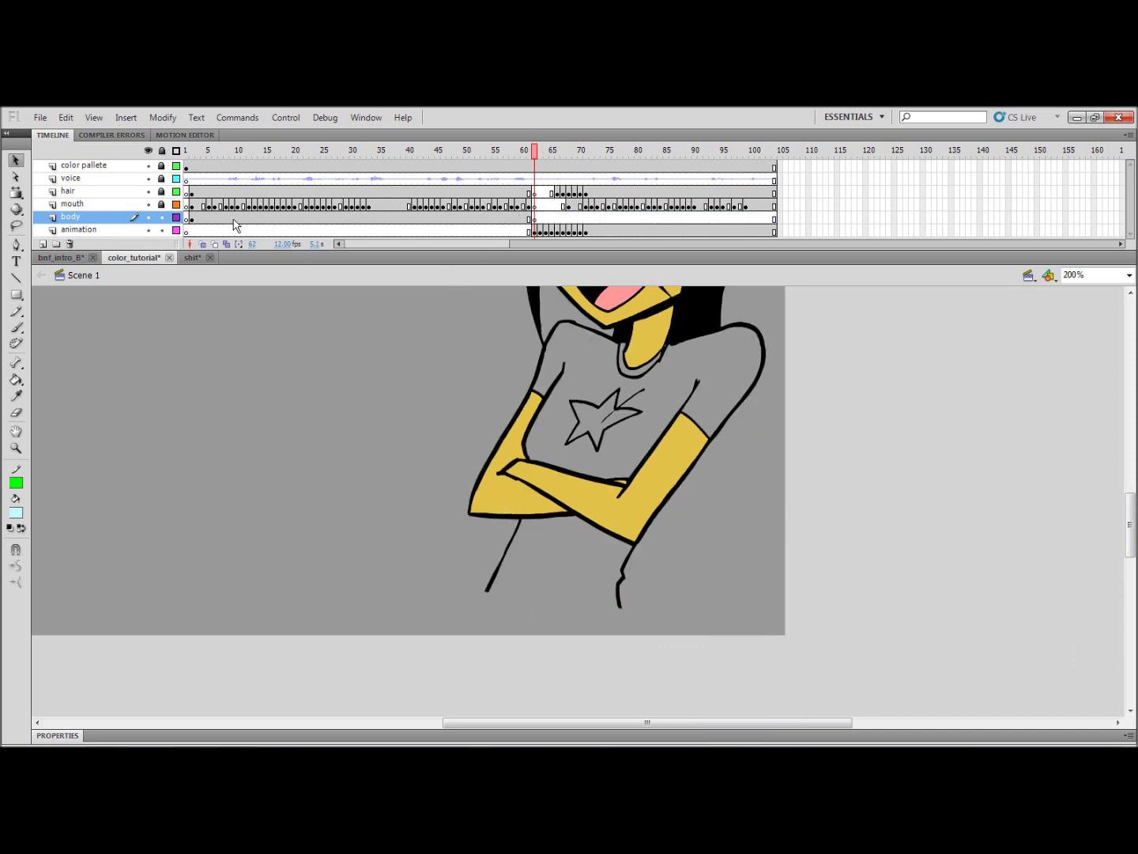
- Lock the body layer at frame 2, then make the animation layer active at frame 62
{"action": "left_click", "coordinate": [193, 219]}
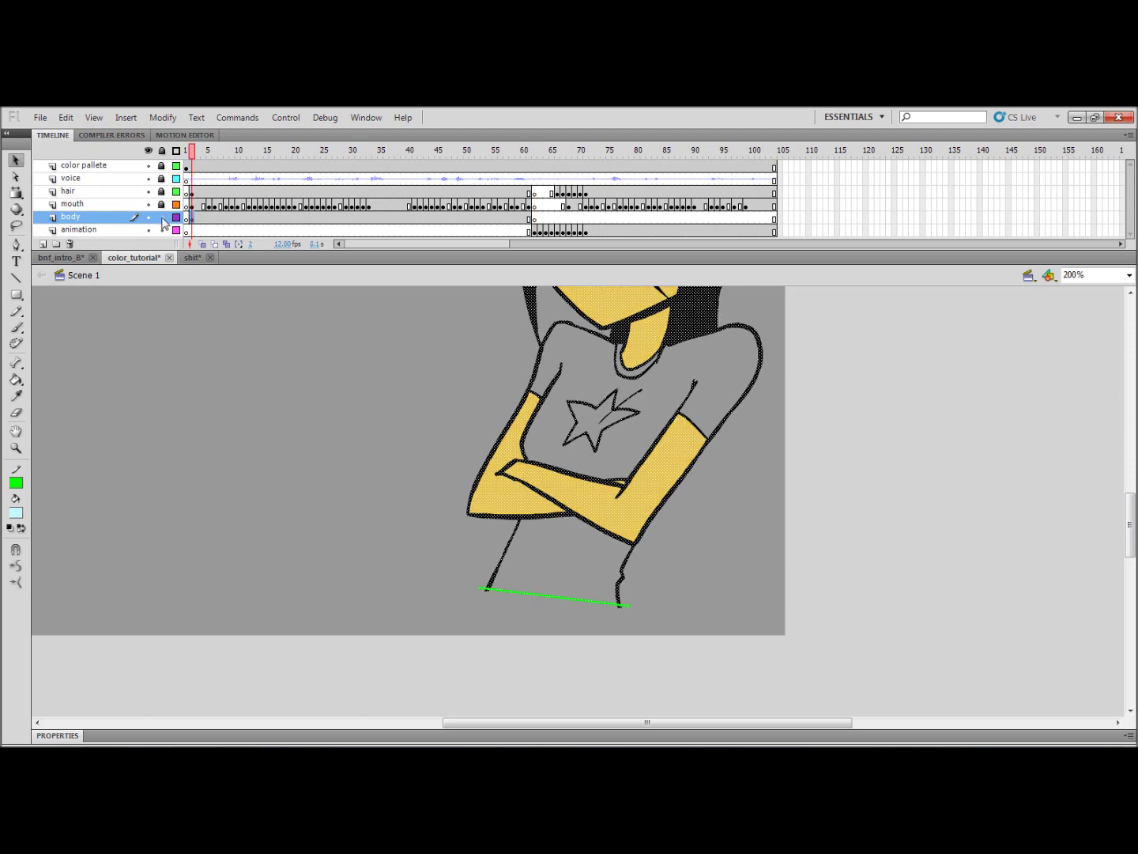
{"action": "left_click", "coordinate": [162, 218]}
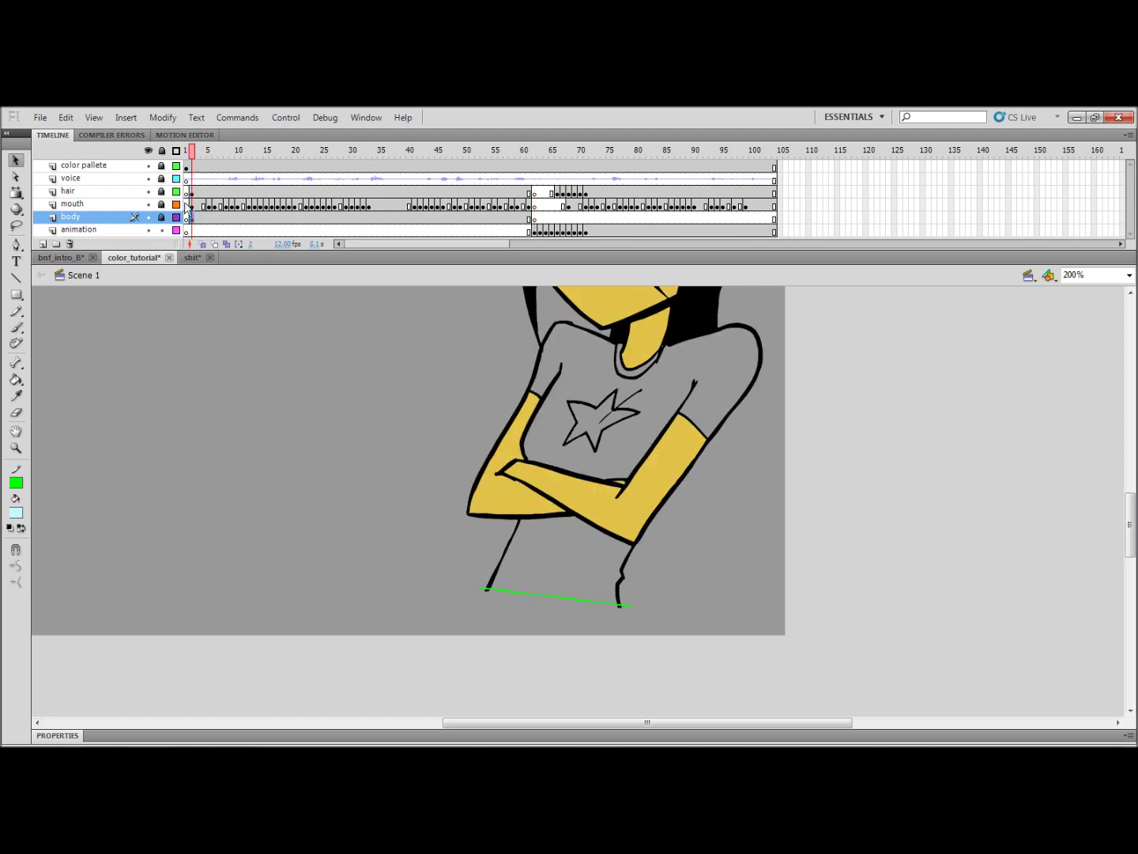
{"action": "left_click", "coordinate": [93, 203]}
{"action": "left_click", "coordinate": [101, 230]}
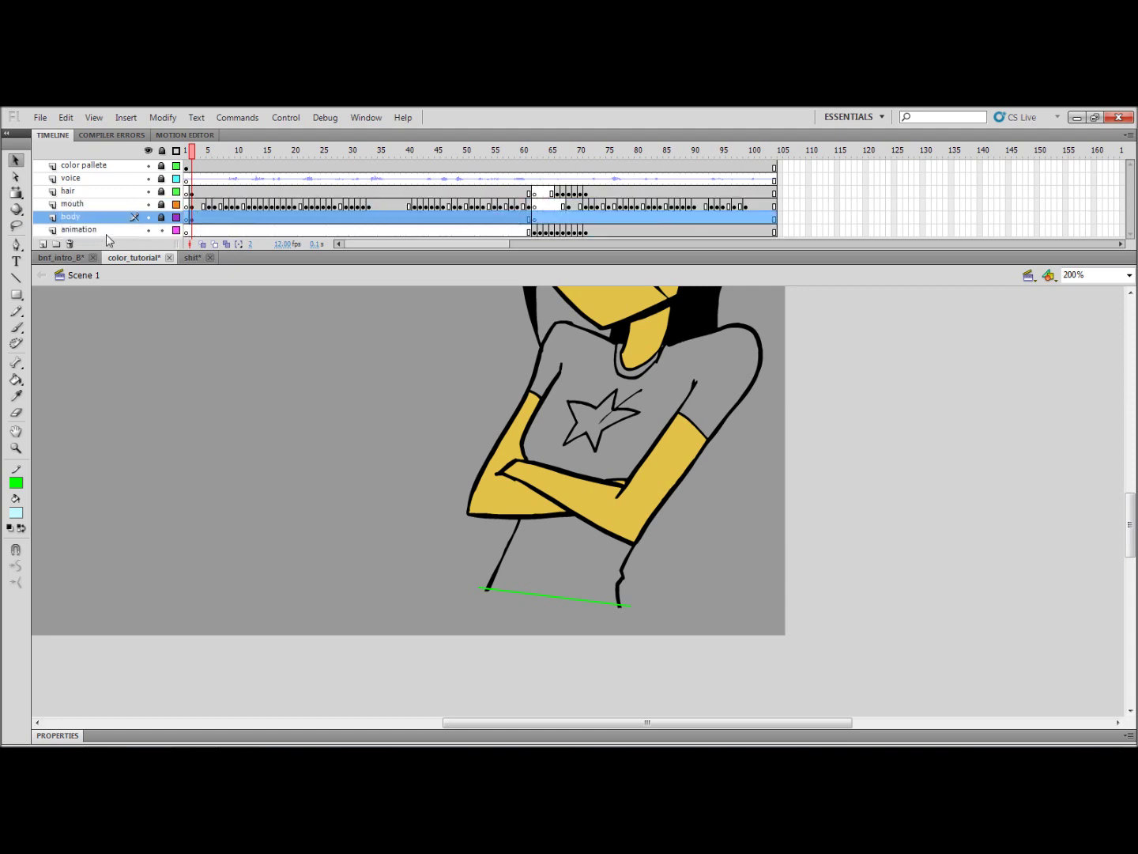
{"action": "left_click", "coordinate": [534, 230]}
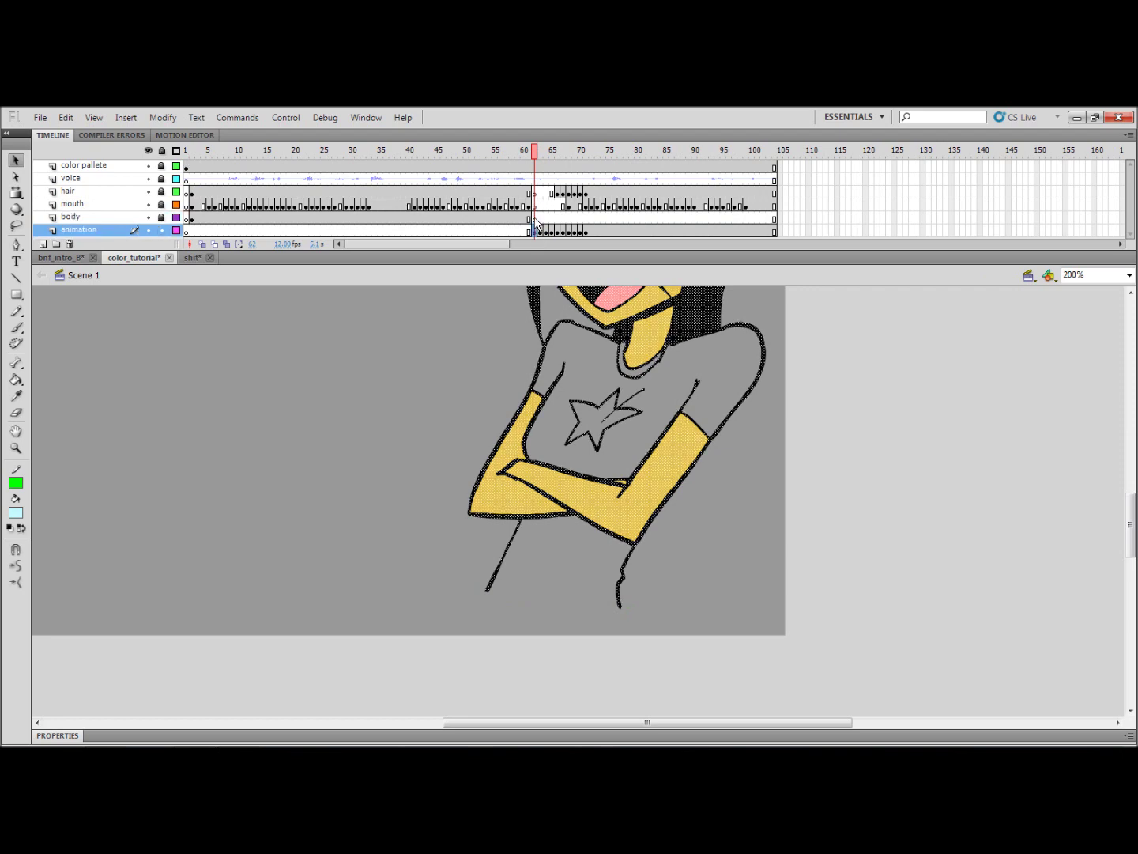
{"action": "left_click", "coordinate": [535, 219]}
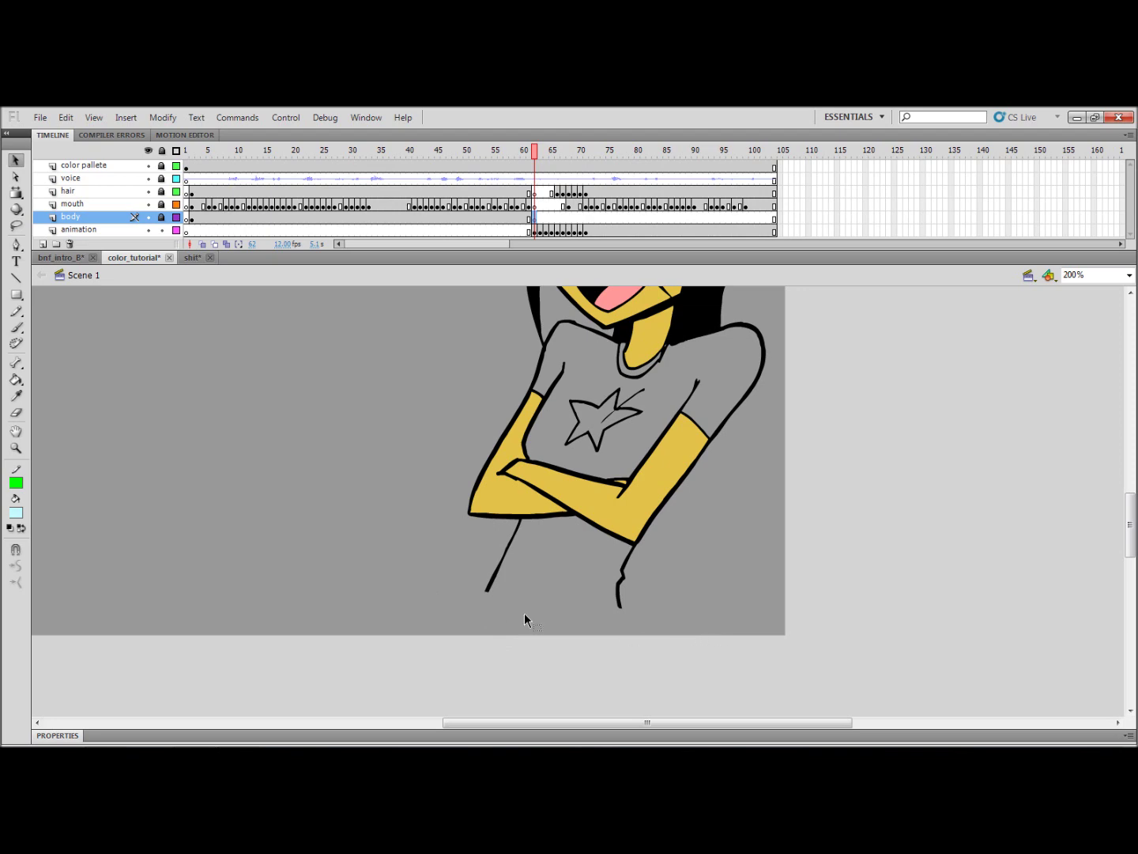
{"action": "left_click", "coordinate": [98, 232]}
{"action": "left_click", "coordinate": [332, 407]}
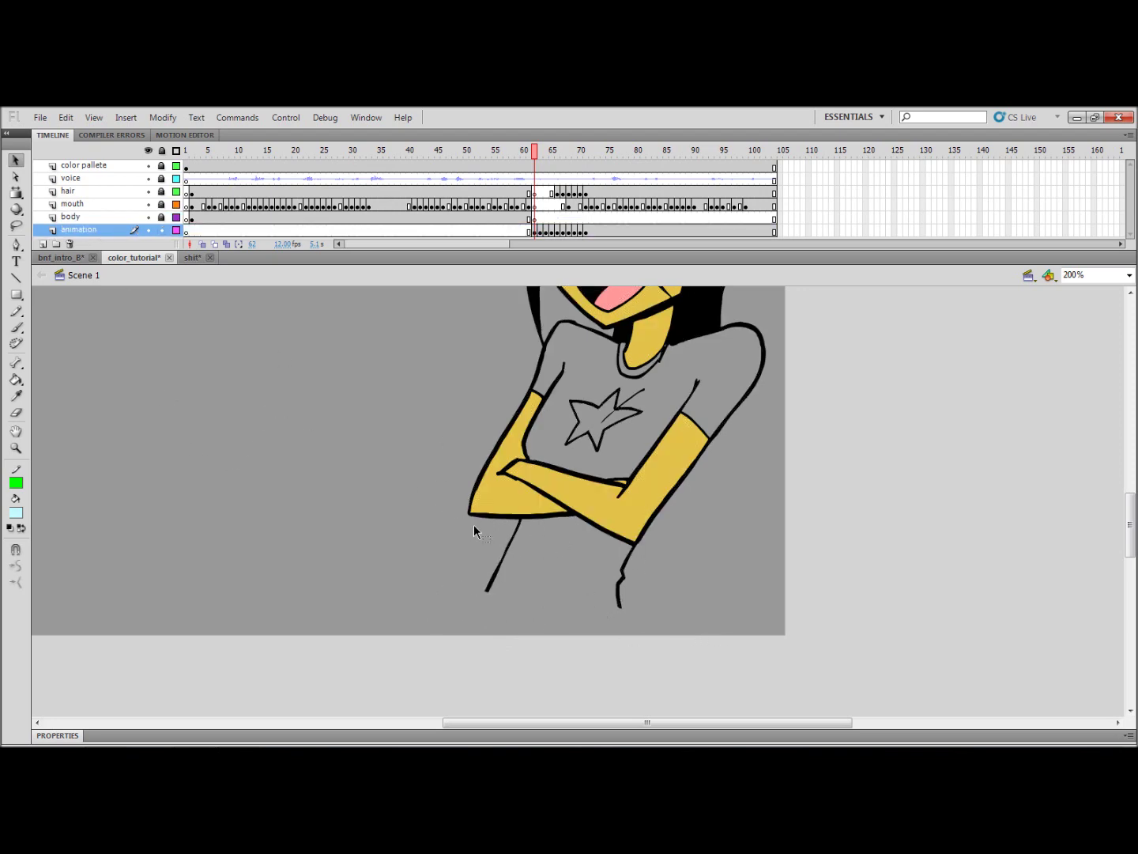
- Paste the green shirt-closing line in place on frame 62
{"action": "right_click", "coordinate": [446, 498]}
{"action": "left_click", "coordinate": [498, 564]}
{"action": "scroll", "coordinate": [373, 490], "scroll_direction": "right", "scroll_amount": 3}
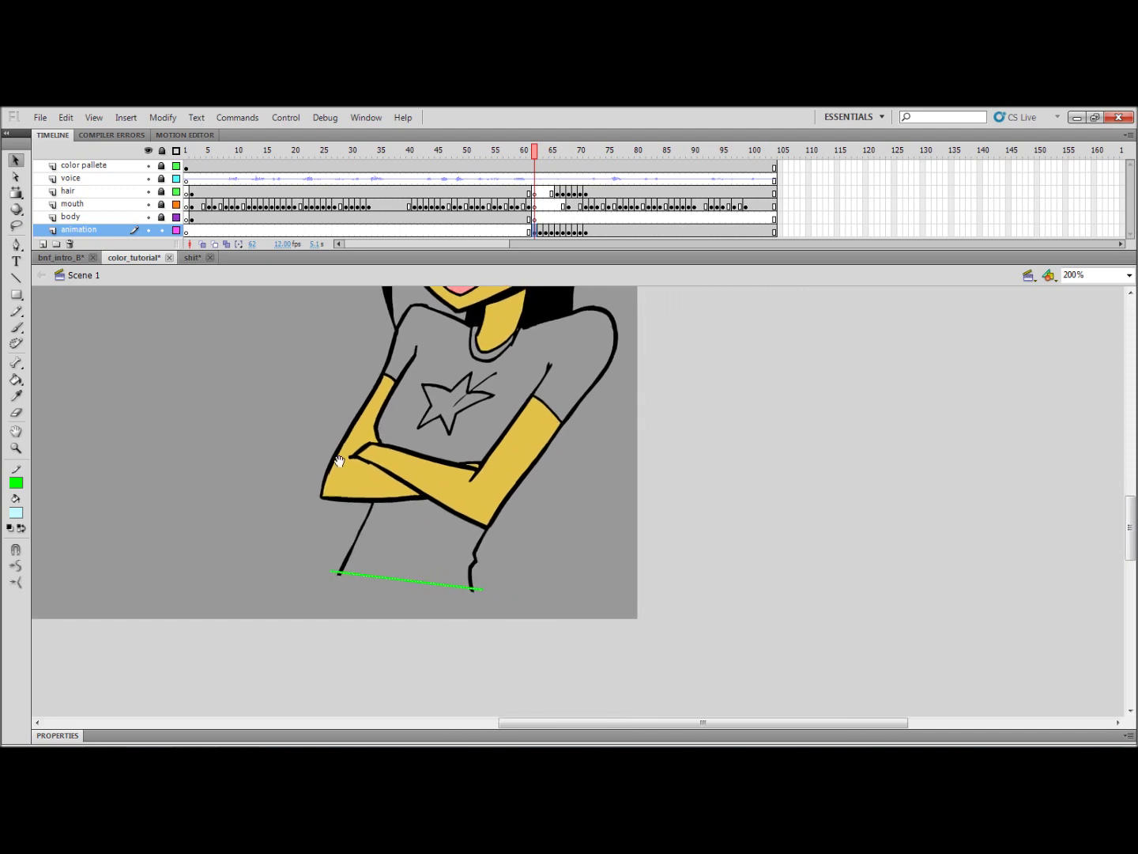
{"action": "scroll", "coordinate": [328, 471], "scroll_direction": "up", "scroll_amount": 2}
{"action": "key", "text": "."}
- Paste the green line in place on frames 63 and 64
{"action": "right_click", "coordinate": [262, 427]}
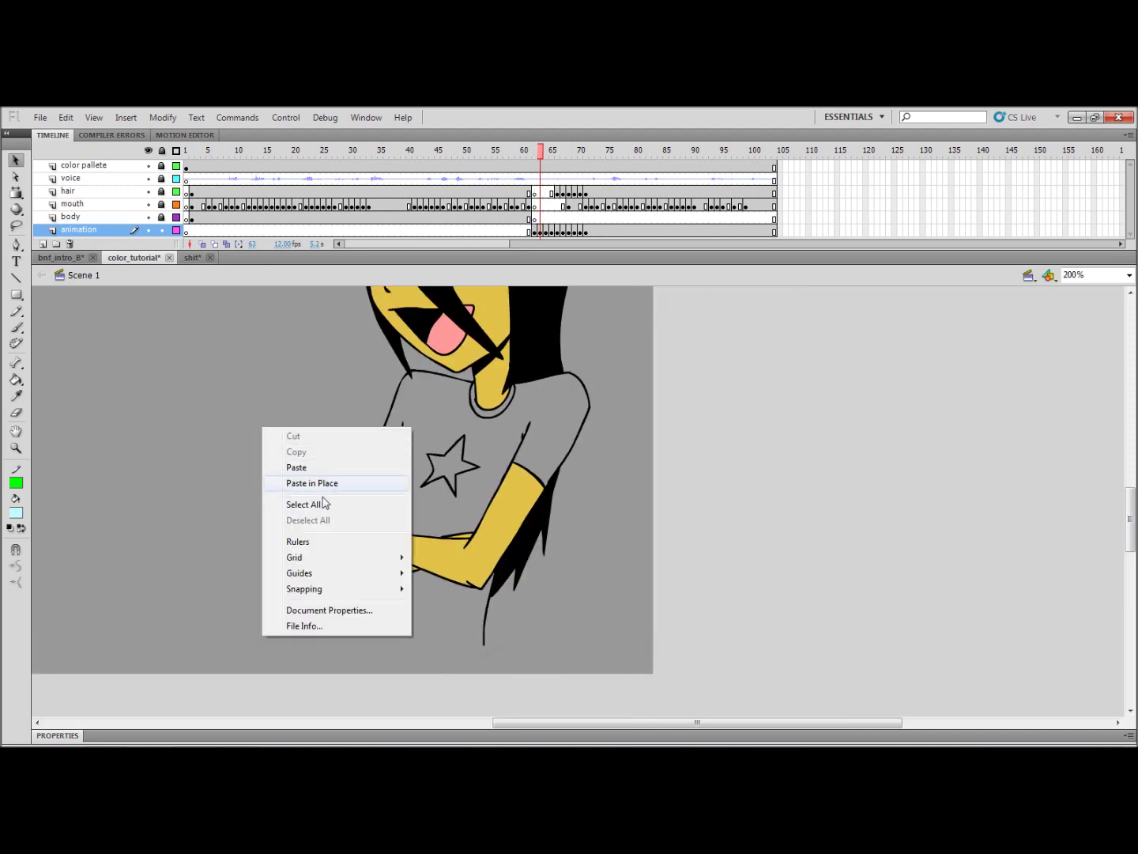
{"action": "left_click", "coordinate": [329, 485]}
{"action": "key", "text": "."}
{"action": "right_click", "coordinate": [249, 411]}
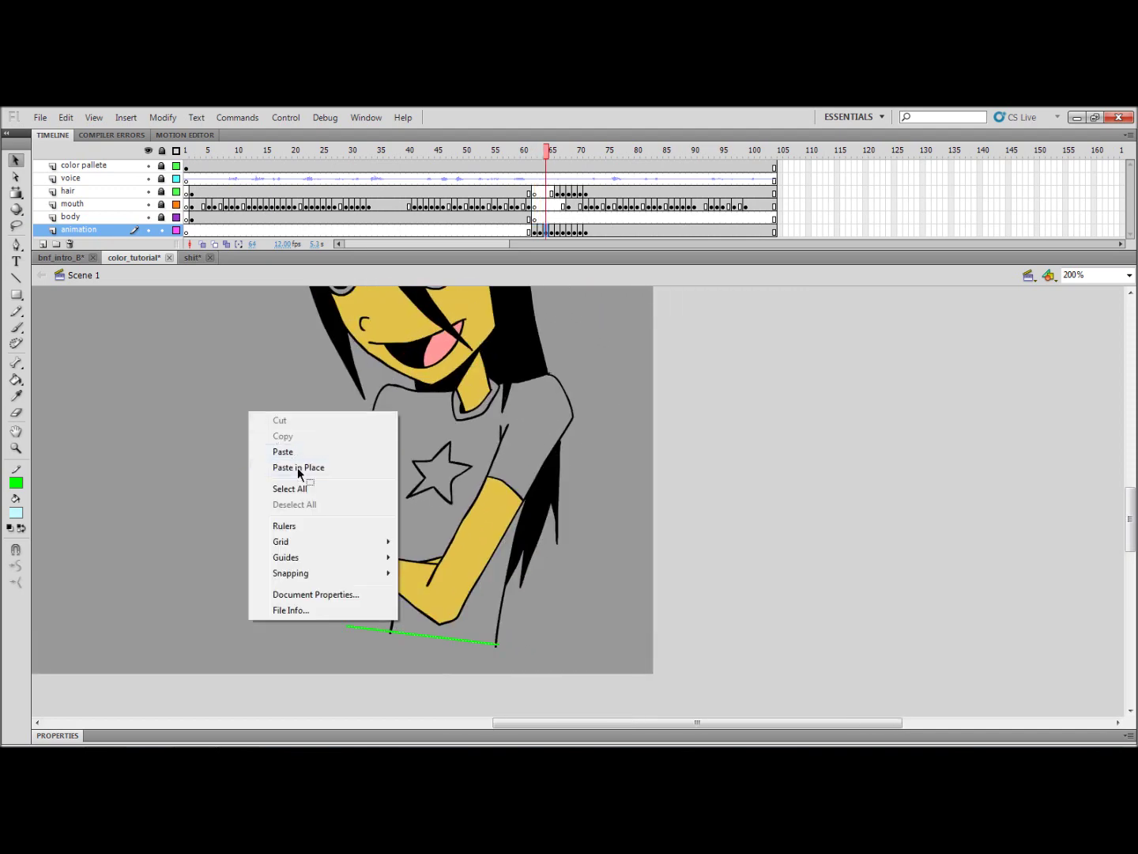
{"action": "left_click", "coordinate": [297, 467]}
{"action": "key", "text": "."}
- Paste the green line below the arms on frame 65 and recentre the character
{"action": "right_click", "coordinate": [253, 439]}
{"action": "left_click", "coordinate": [291, 486]}
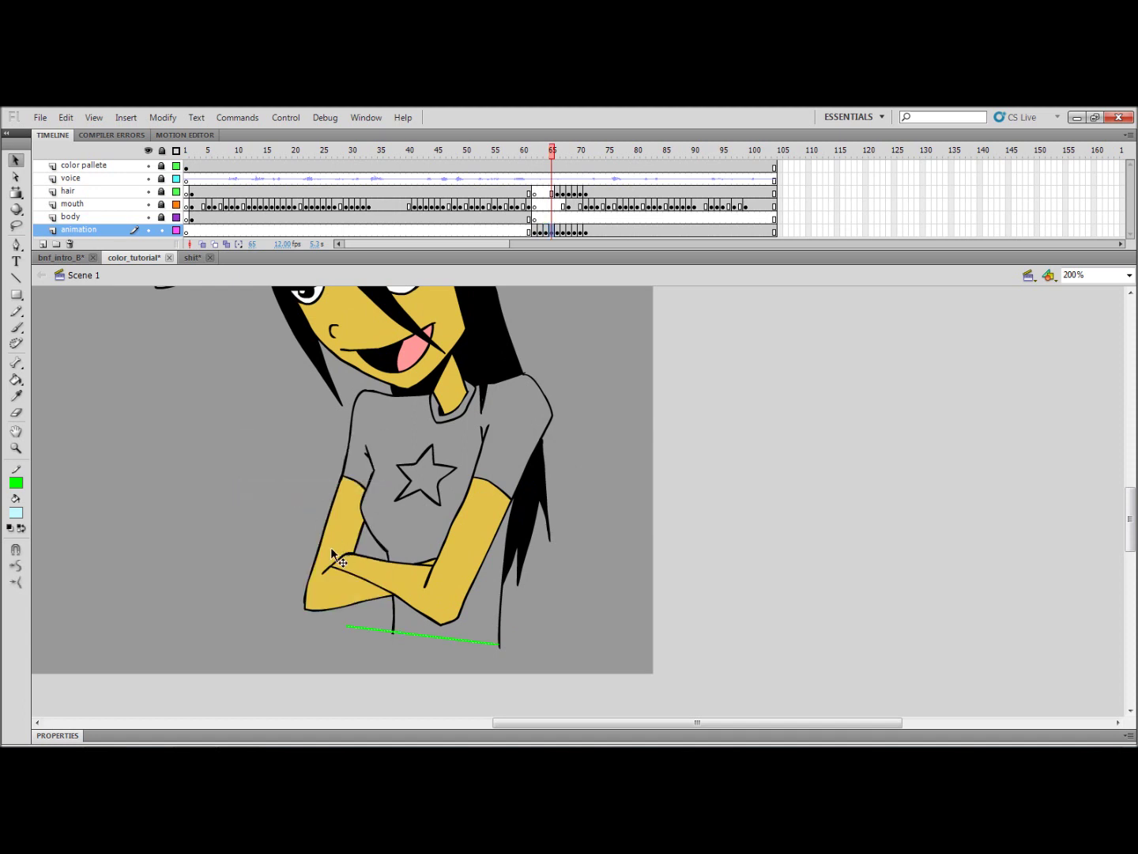
{"action": "left_click_drag", "start_coordinate": [329, 572], "coordinate": [340, 425]}
{"action": "left_click_drag", "start_coordinate": [408, 456], "coordinate": [303, 463]}
{"action": "key", "text": "."}
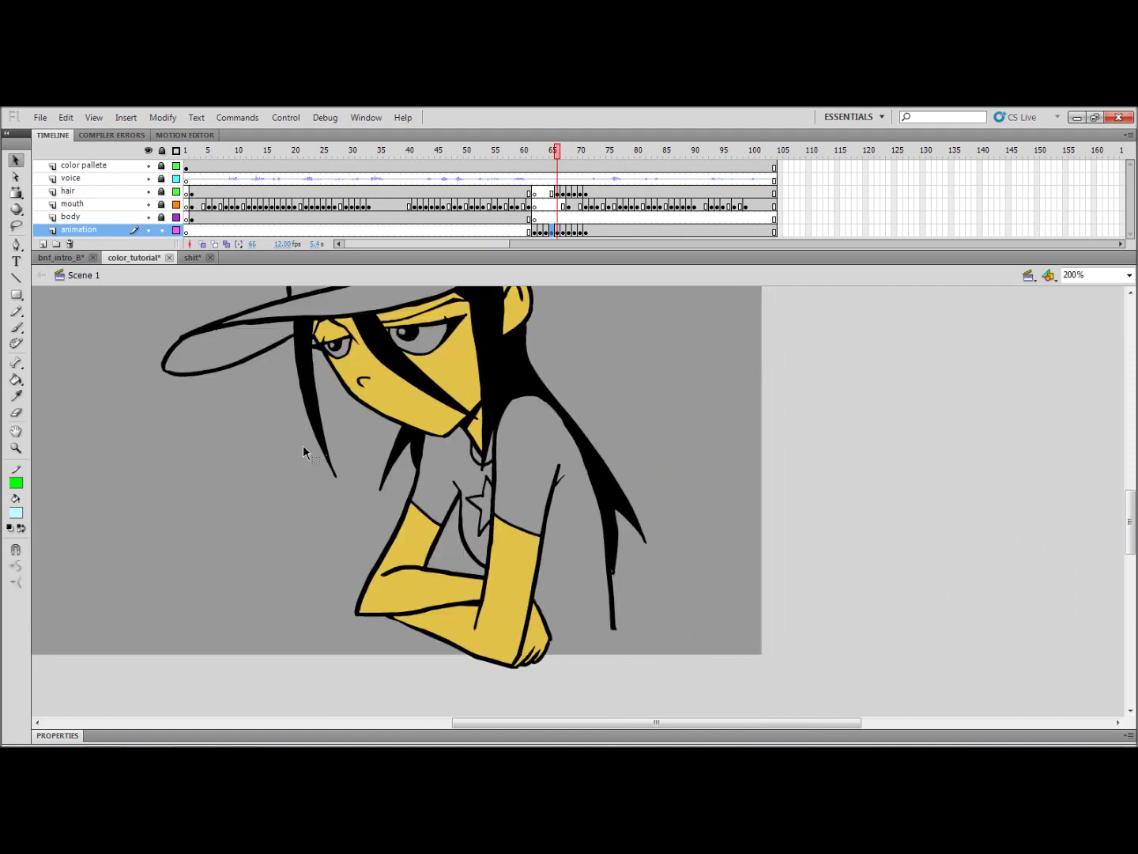
- Paste the green line on frame 66 and nudge it down and right
{"action": "right_click", "coordinate": [291, 497]}
{"action": "left_click", "coordinate": [345, 557]}
{"action": "key", "text": "Down"}
{"action": "key", "text": "Right"}
{"action": "left_click", "coordinate": [681, 578]}
{"action": "key", "text": "period"}
{"action": "key", "text": "comma"}
{"action": "left_click", "coordinate": [585, 629]}
- Paste the green line in place on frames 67 and 68
{"action": "key", "text": "period"}
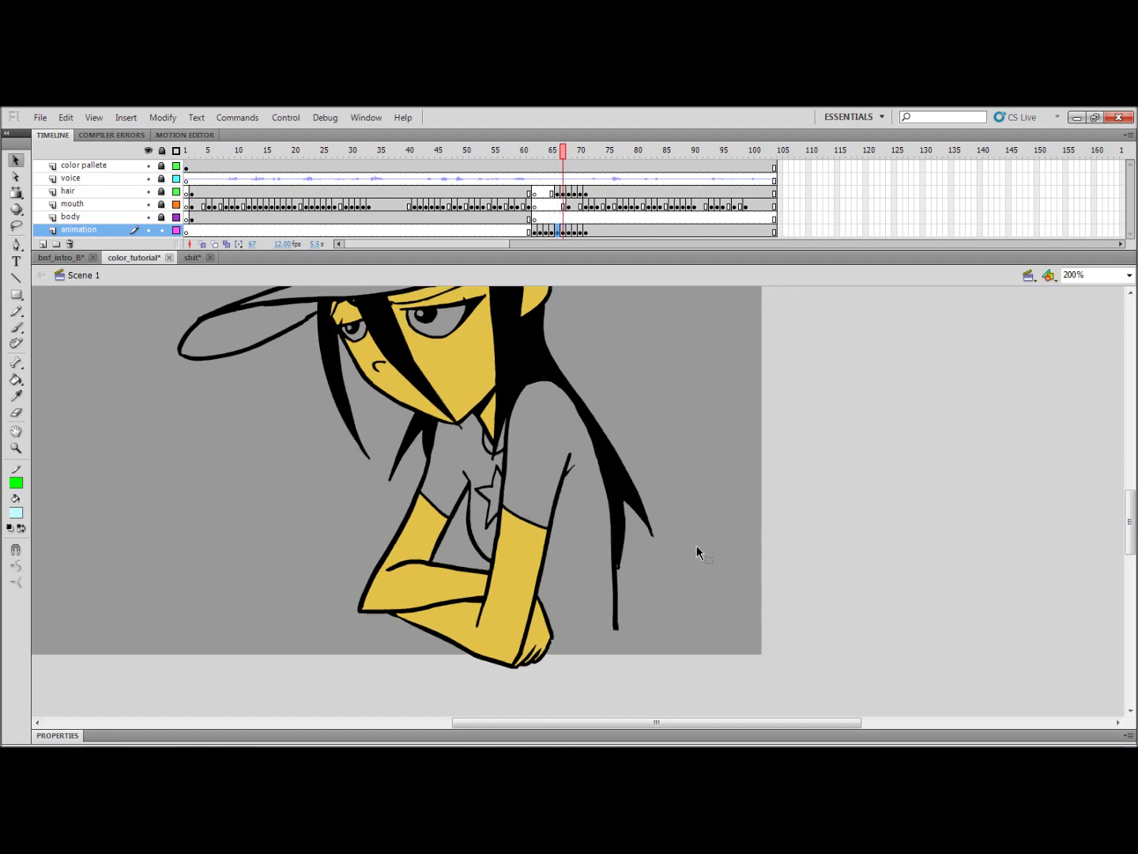
{"action": "right_click", "coordinate": [697, 545]}
{"action": "left_click", "coordinate": [736, 591]}
{"action": "key", "text": "period"}
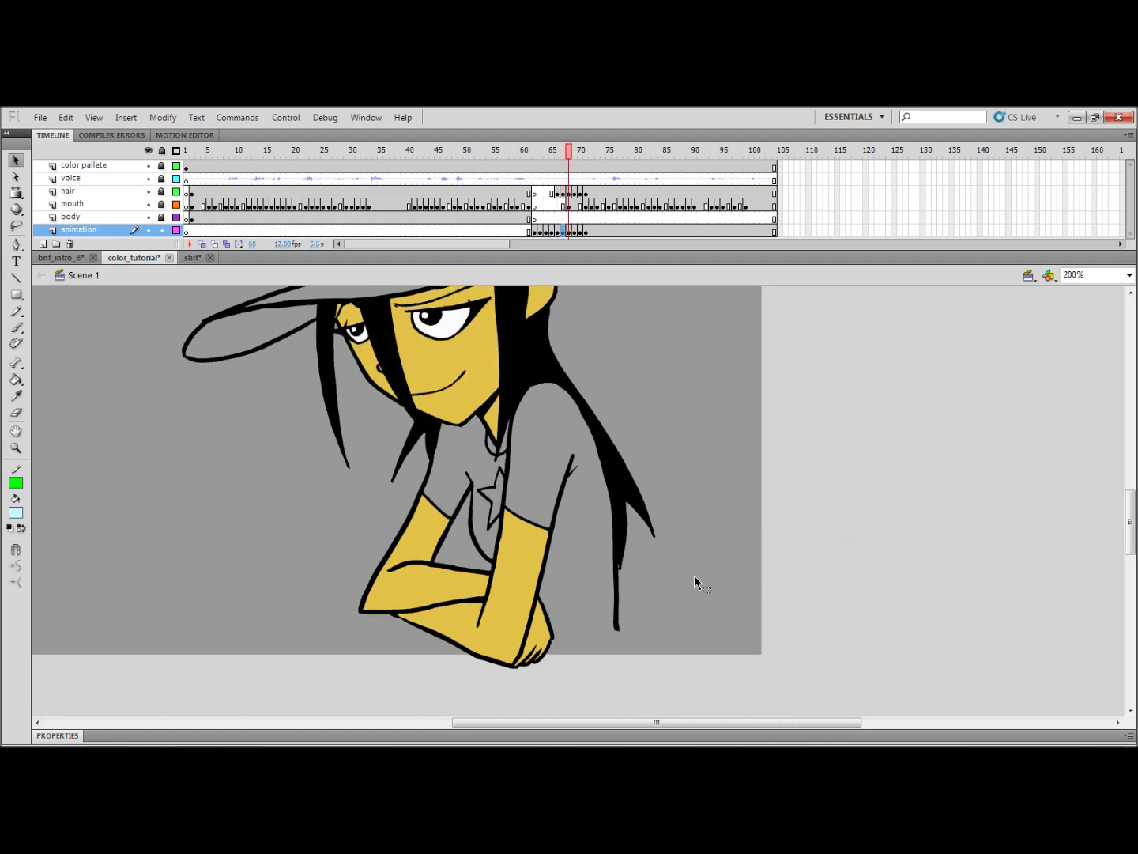
{"action": "right_click", "coordinate": [695, 575]}
{"action": "left_click", "coordinate": [736, 424]}
{"action": "key", "text": "period"}
- Paste the green line in place on frames 69, 70 and 71
{"action": "right_click", "coordinate": [701, 465]}
{"action": "left_click", "coordinate": [743, 521]}
{"action": "key", "text": "period"}
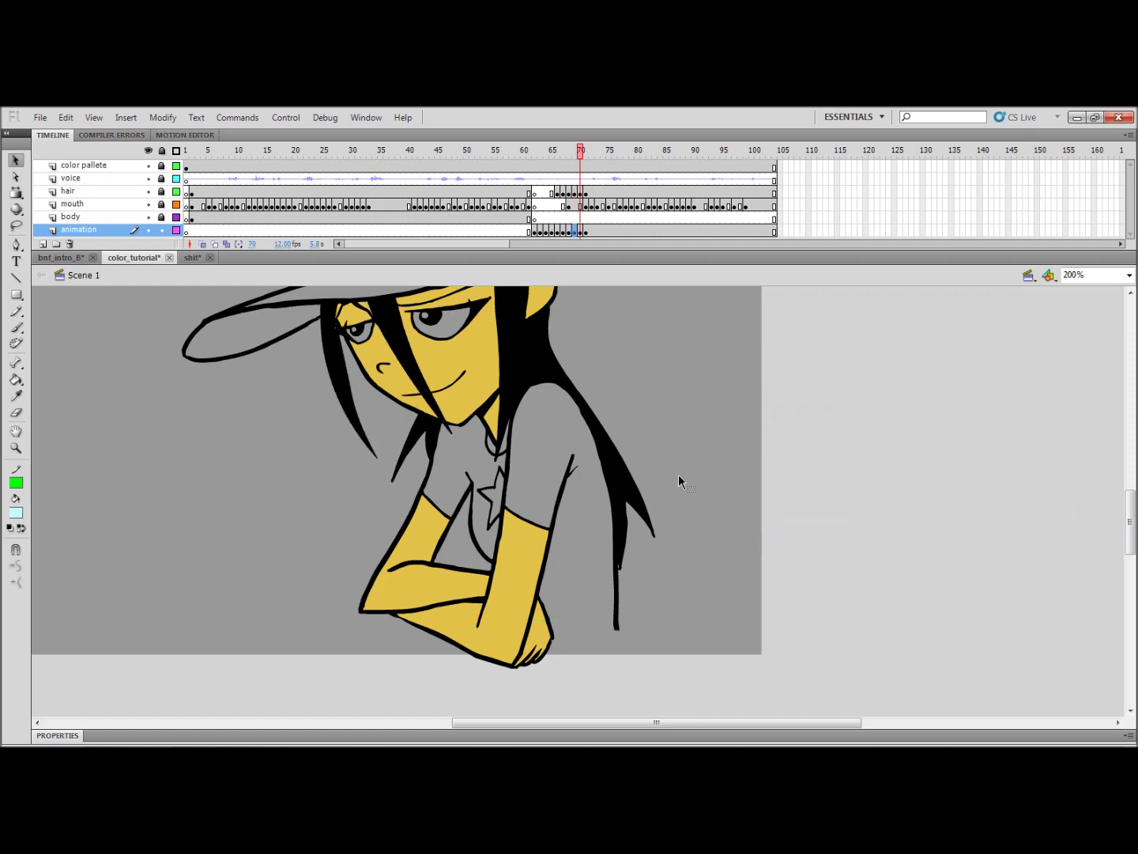
{"action": "right_click", "coordinate": [680, 476]}
{"action": "left_click", "coordinate": [740, 528]}
{"action": "key", "text": "period"}
{"action": "right_click", "coordinate": [656, 395]}
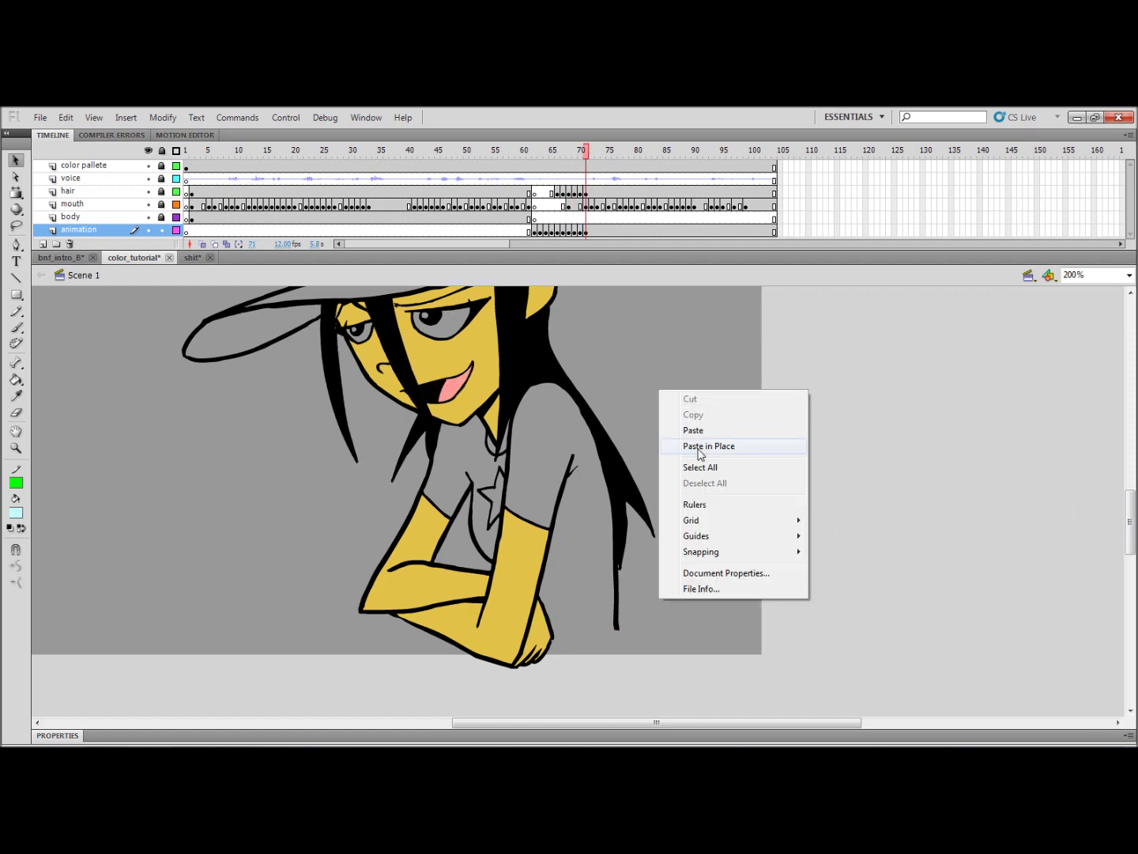
{"action": "left_click", "coordinate": [699, 445]}
{"action": "key", "text": "period"}
- Return to frame 2 on the timeline
{"action": "key", "text": "comma"}
{"action": "key", "text": "comma"}
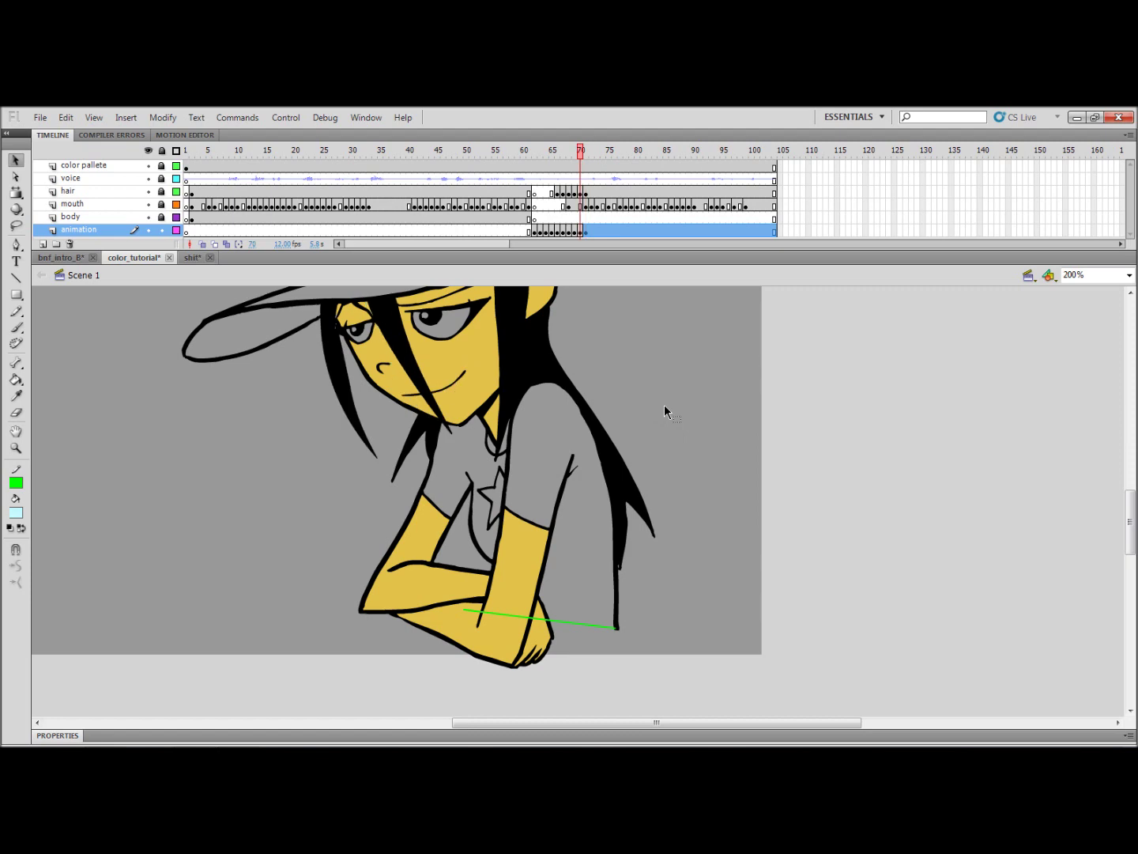
{"action": "scroll", "coordinate": [414, 388], "scroll_direction": "left", "scroll_amount": 4}
{"action": "left_click", "coordinate": [193, 150]}
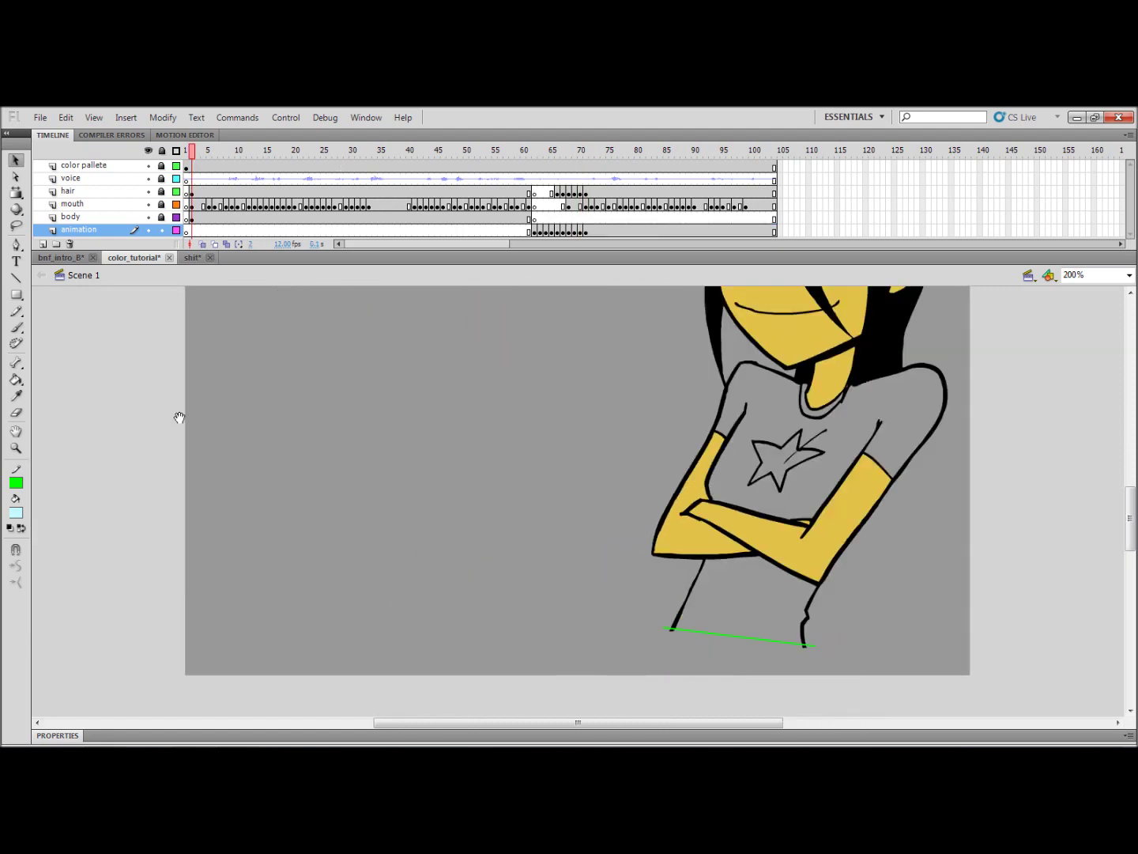
- Unlock the body layer, clear the selection and ready the Paint Bucket
{"action": "key", "text": "k"}
{"action": "scroll", "coordinate": [628, 488], "scroll_direction": "right", "scroll_amount": 4}
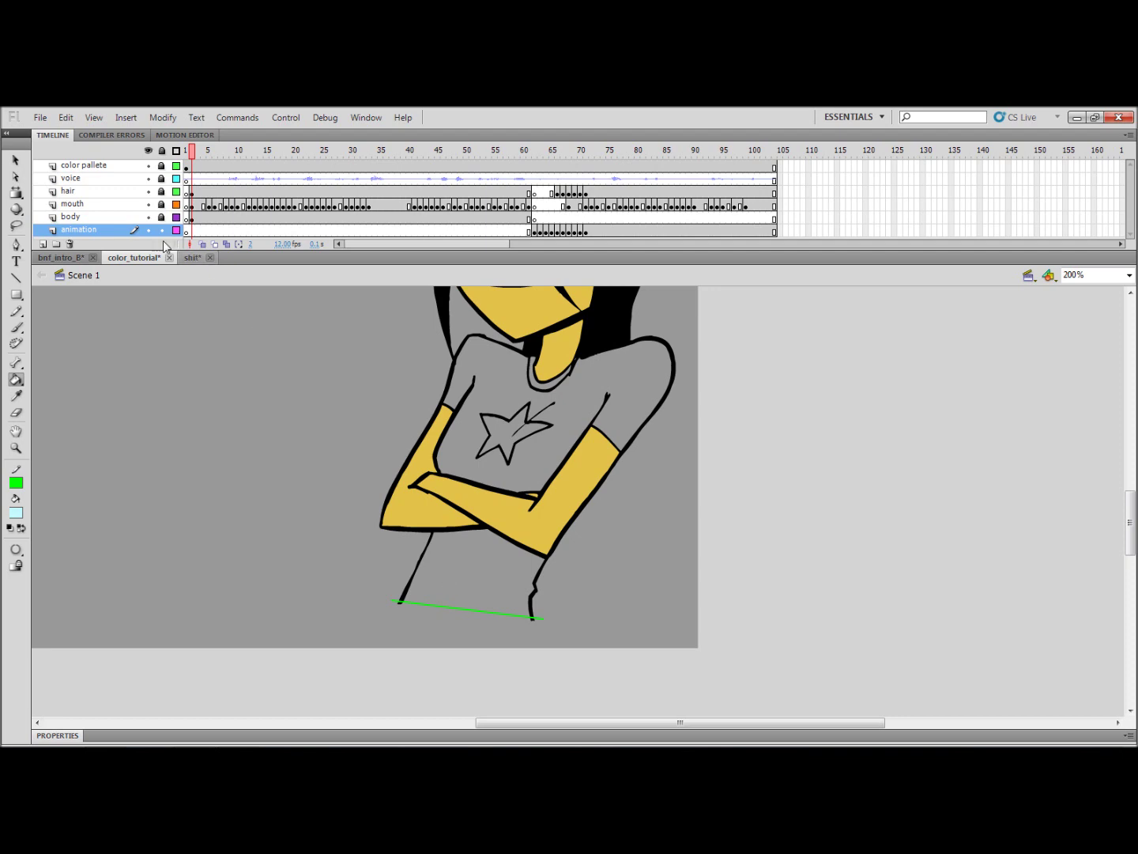
{"action": "left_click", "coordinate": [161, 217]}
{"action": "left_click", "coordinate": [95, 217]}
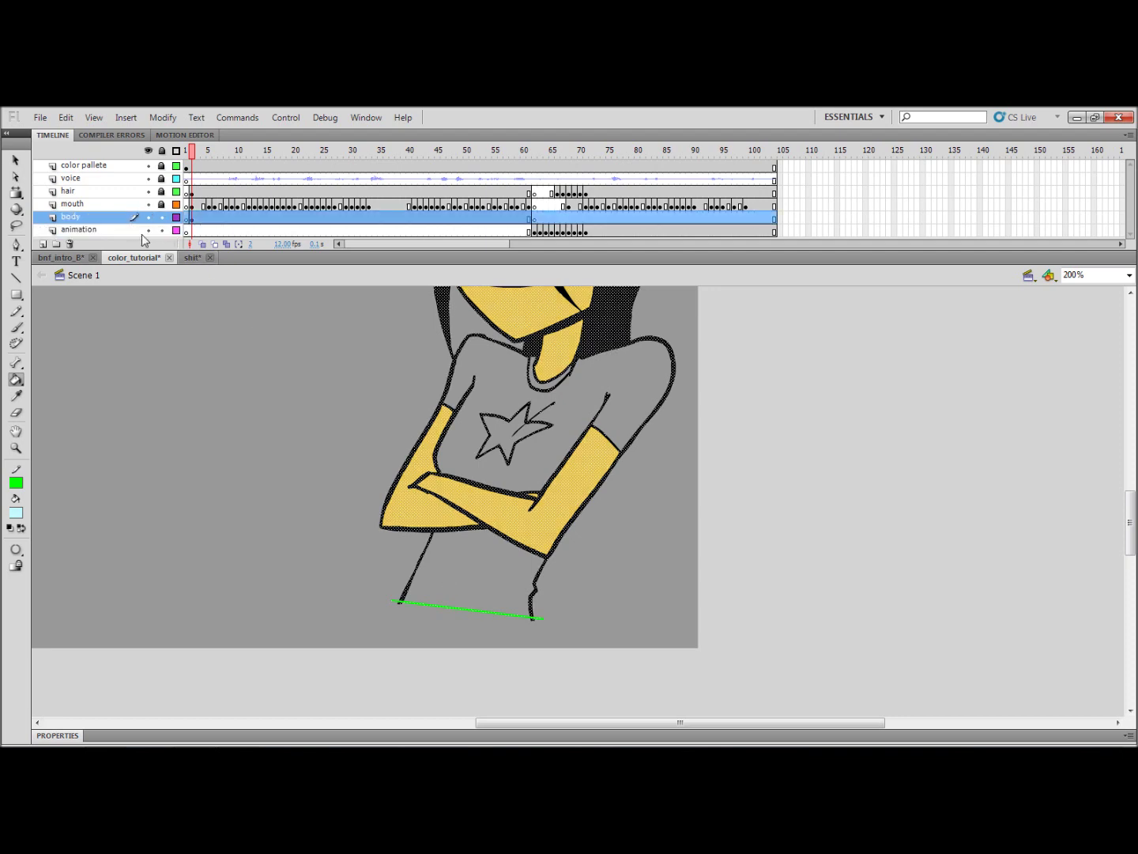
{"action": "key", "text": "v"}
{"action": "left_click", "coordinate": [369, 415]}
{"action": "scroll", "coordinate": [367, 419], "scroll_direction": "up", "scroll_amount": 2}
{"action": "scroll", "coordinate": [368, 419], "scroll_direction": "right", "scroll_amount": 1}
{"action": "key", "text": "k"}
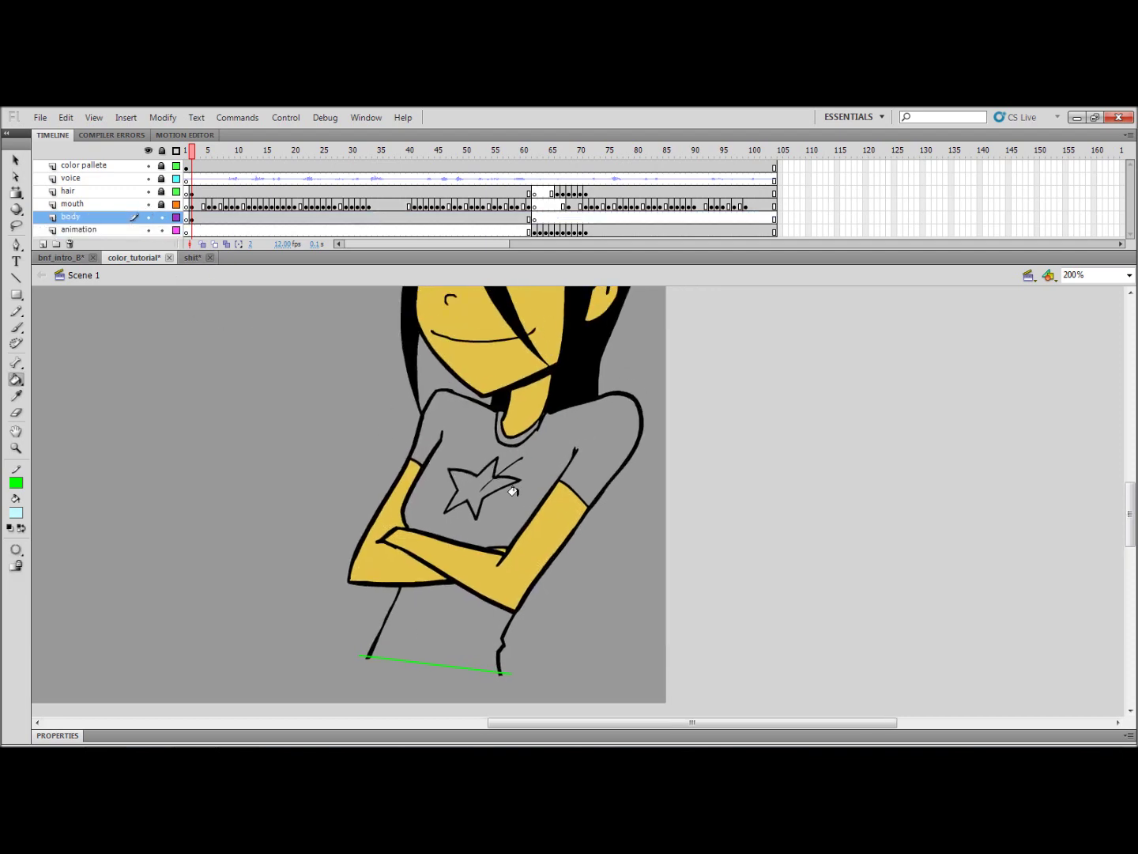
- Fill the upper and lower shirt light blue on frame 2
{"action": "left_click", "coordinate": [477, 436]}
{"action": "scroll", "coordinate": [490, 511], "scroll_direction": "down", "scroll_amount": 2}
{"action": "scroll", "coordinate": [490, 510], "scroll_direction": "left", "scroll_amount": 1}
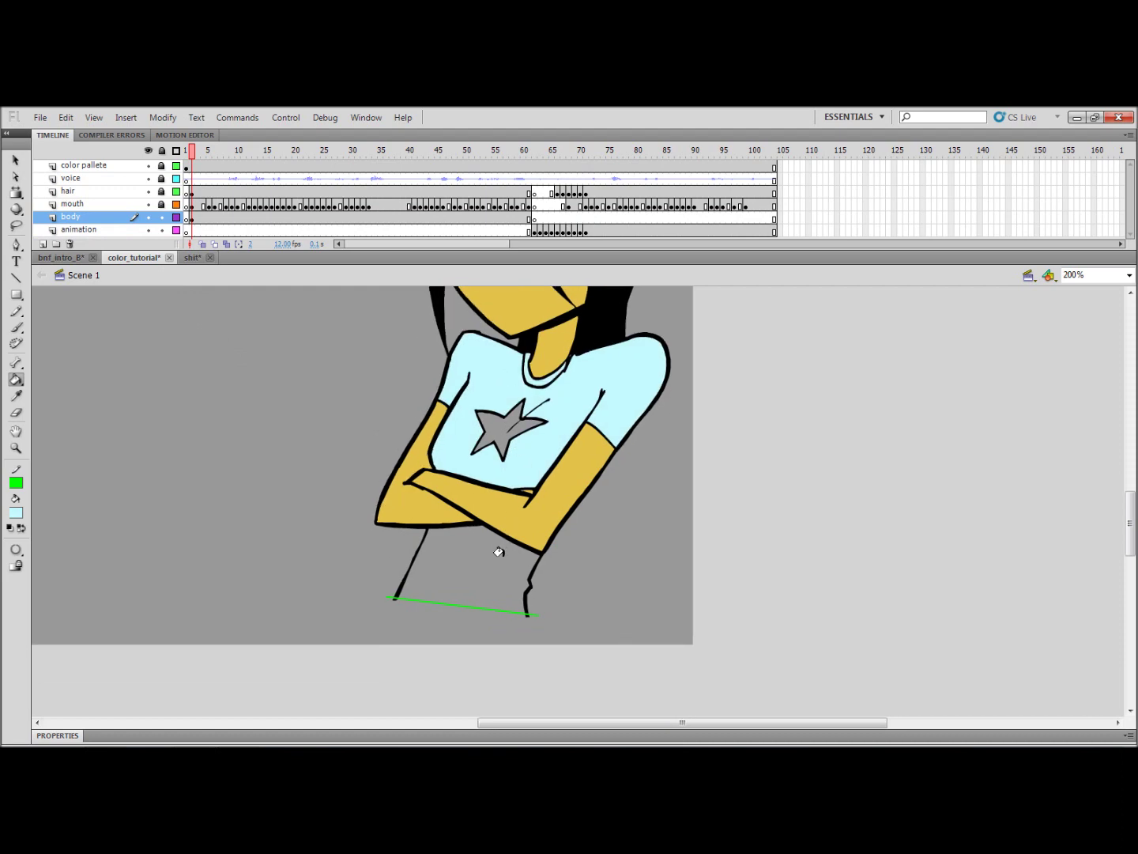
{"action": "left_click", "coordinate": [501, 549]}
{"action": "key", "text": "period"}
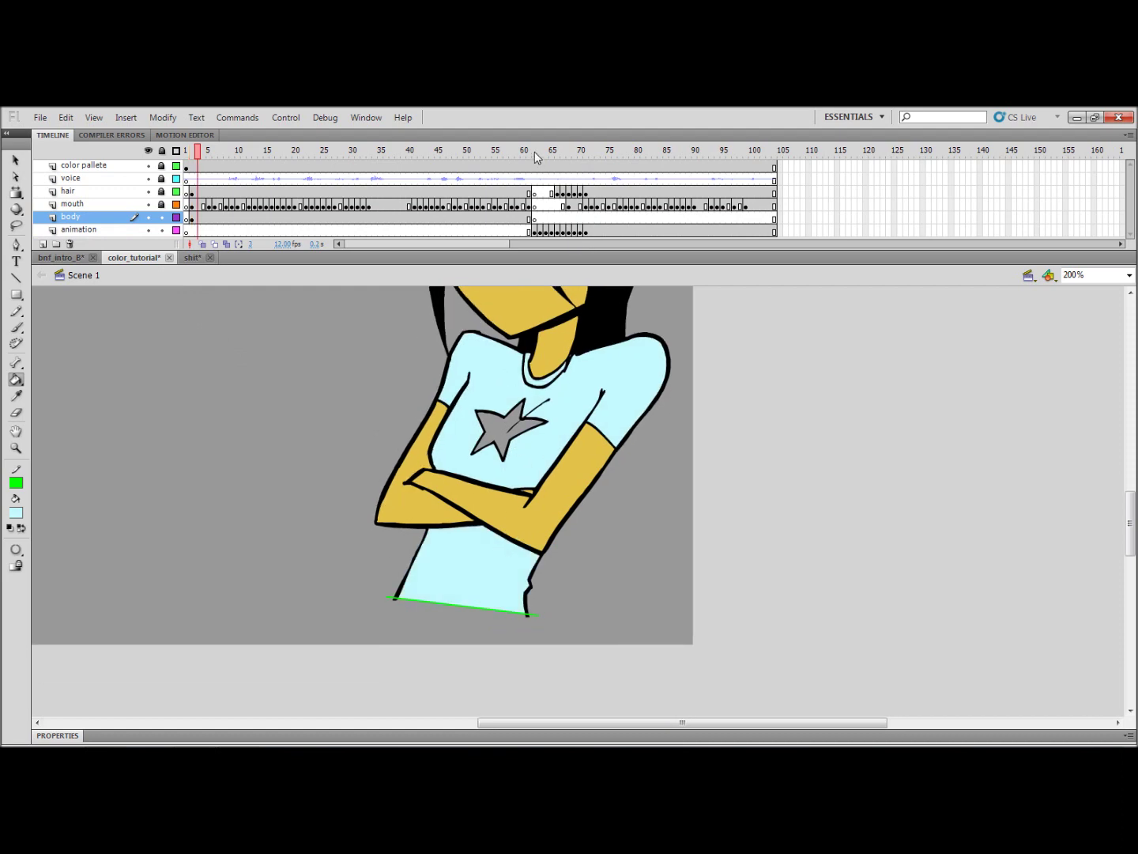
- Fill the shirt areas light blue on frames 62 and 63
{"action": "left_click", "coordinate": [535, 157]}
{"action": "left_click", "coordinate": [477, 457]}
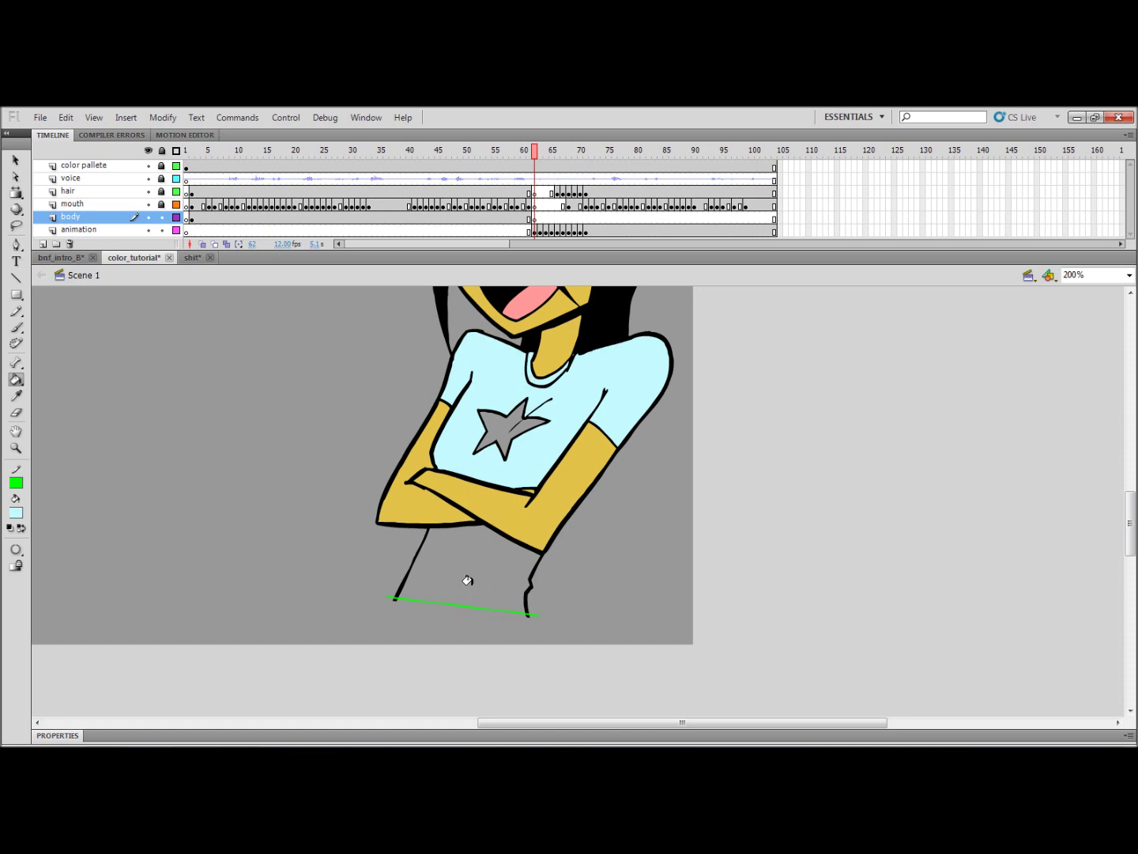
{"action": "left_click", "coordinate": [487, 547]}
{"action": "key", "text": "period"}
{"action": "left_click", "coordinate": [488, 547]}
{"action": "left_click", "coordinate": [472, 486]}
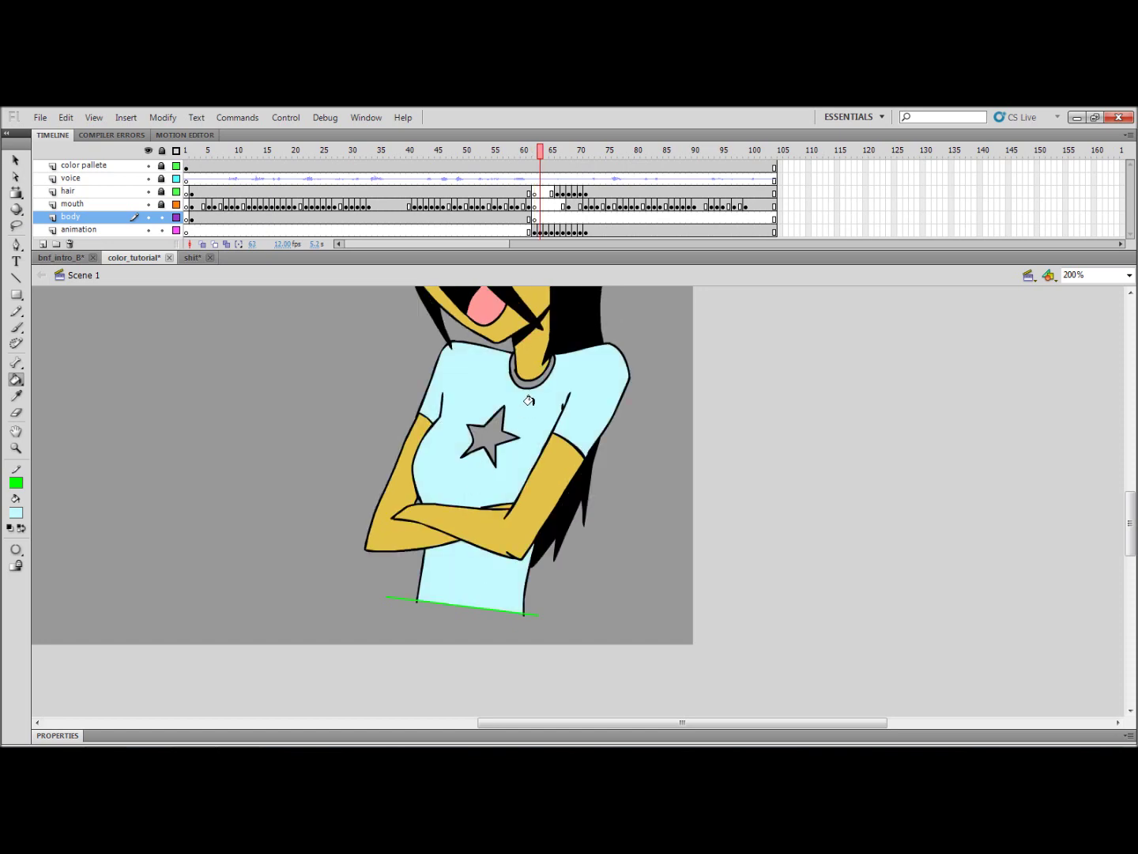
{"action": "key", "text": "period"}
- Fill the shirt, collar and lower shirt light blue on frames 64 and 65
{"action": "left_click", "coordinate": [520, 407]}
{"action": "left_click", "coordinate": [513, 382]}
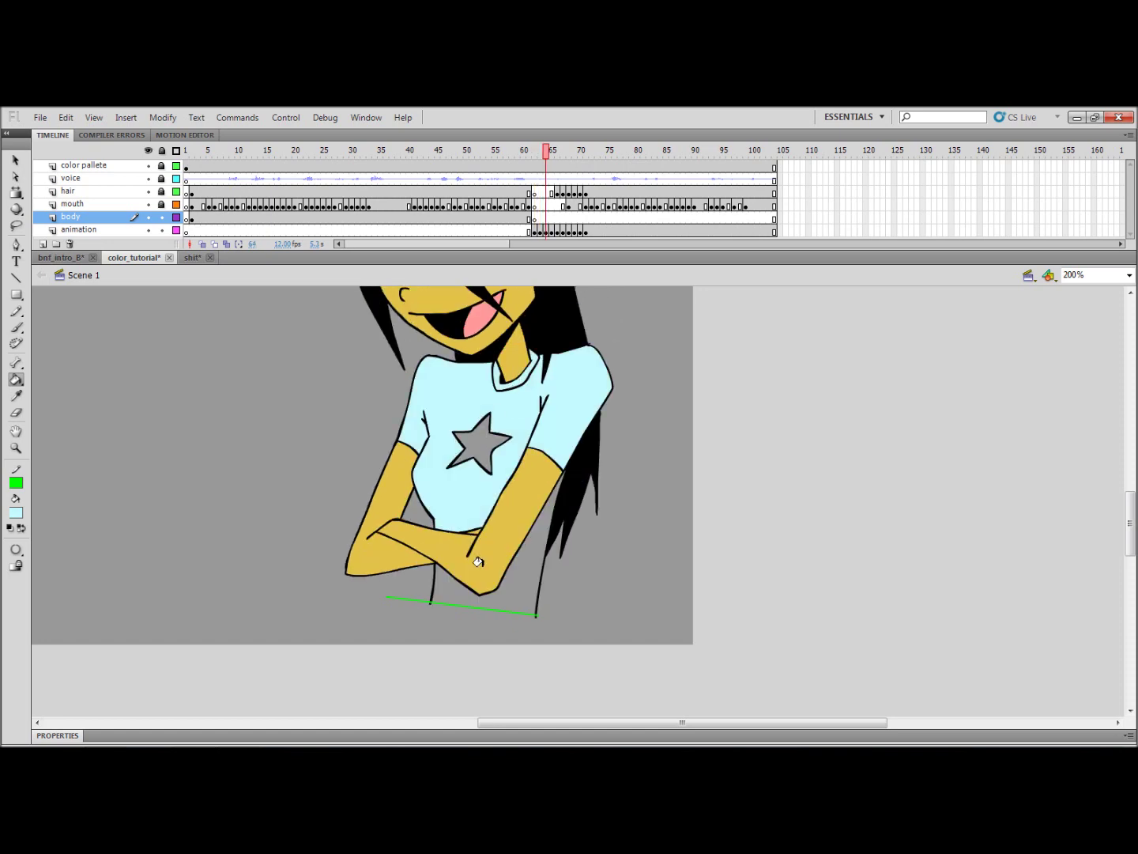
{"action": "left_click", "coordinate": [517, 582]}
{"action": "key", "text": "period"}
{"action": "left_click", "coordinate": [479, 395]}
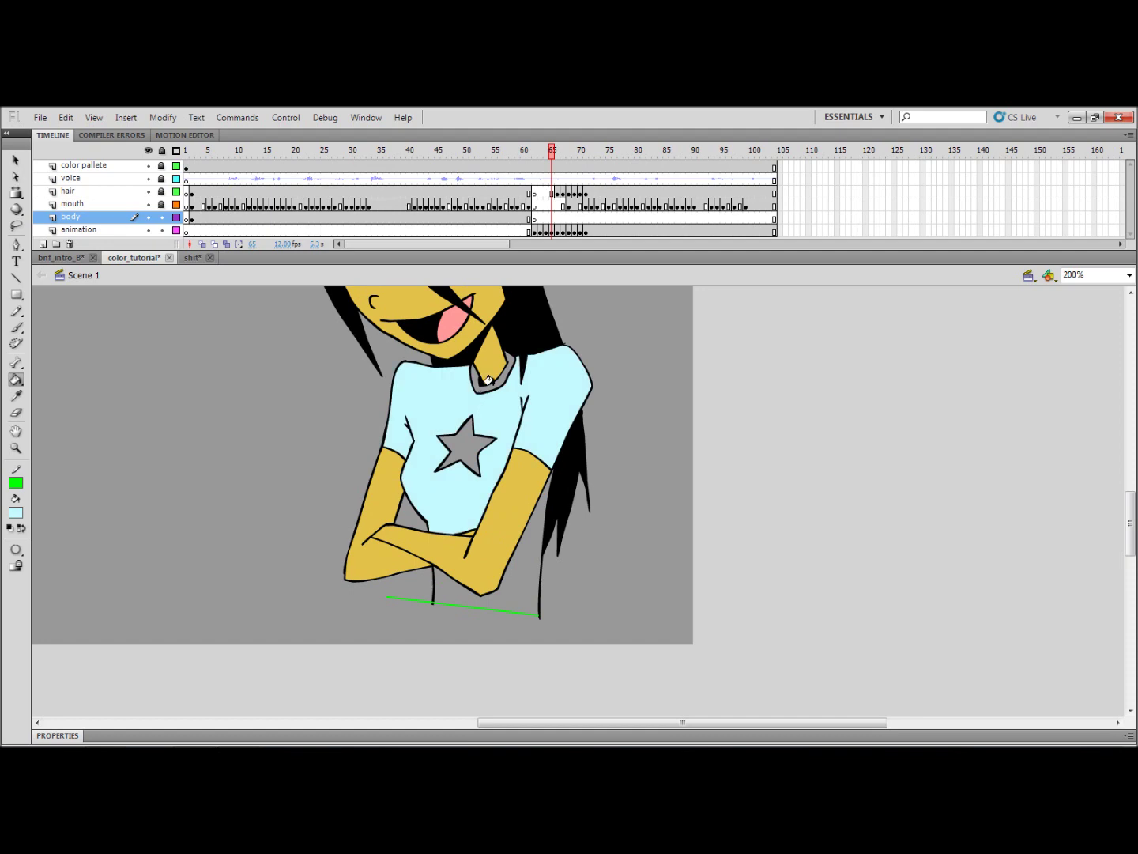
{"action": "left_click", "coordinate": [487, 381]}
{"action": "left_click", "coordinate": [519, 586]}
{"action": "key", "text": "period"}
- Fill the chest and sleeve light blue on frames 66, 67 and 68
{"action": "left_click", "coordinate": [502, 543]}
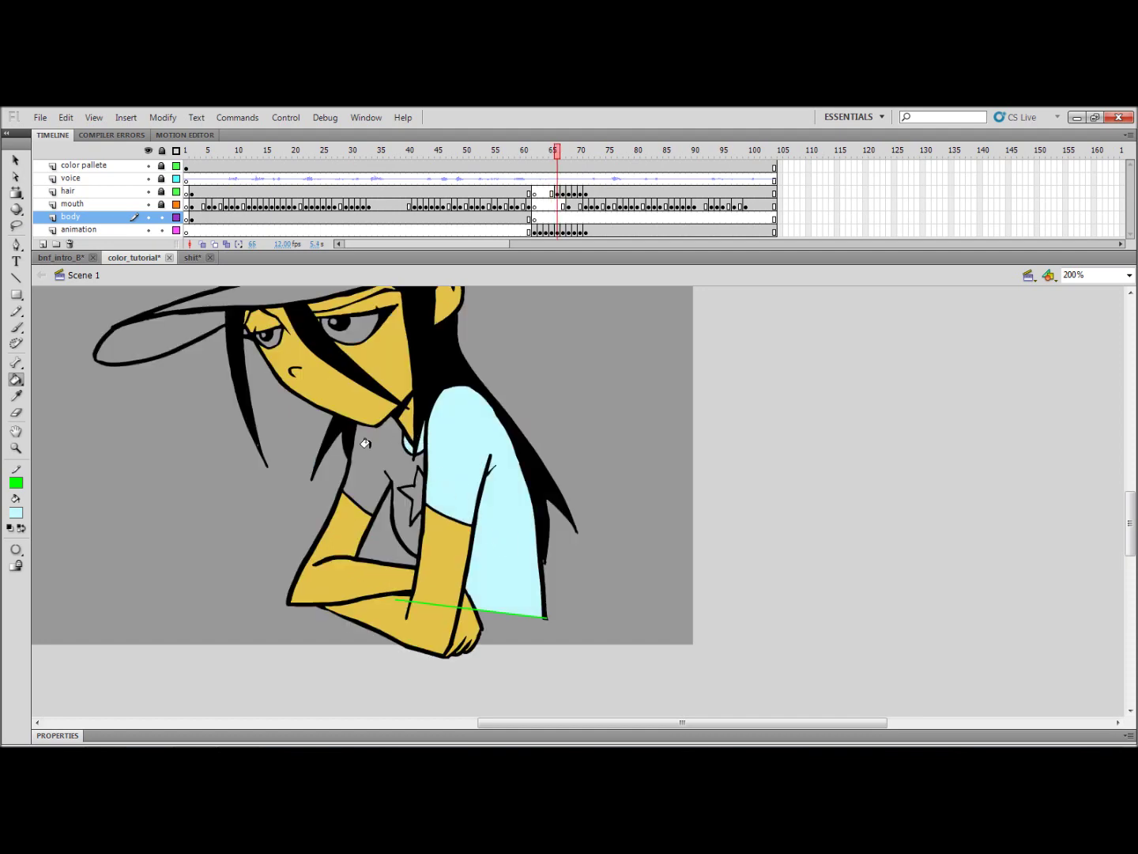
{"action": "left_click", "coordinate": [366, 442]}
{"action": "key", "text": "period"}
{"action": "left_click", "coordinate": [388, 443]}
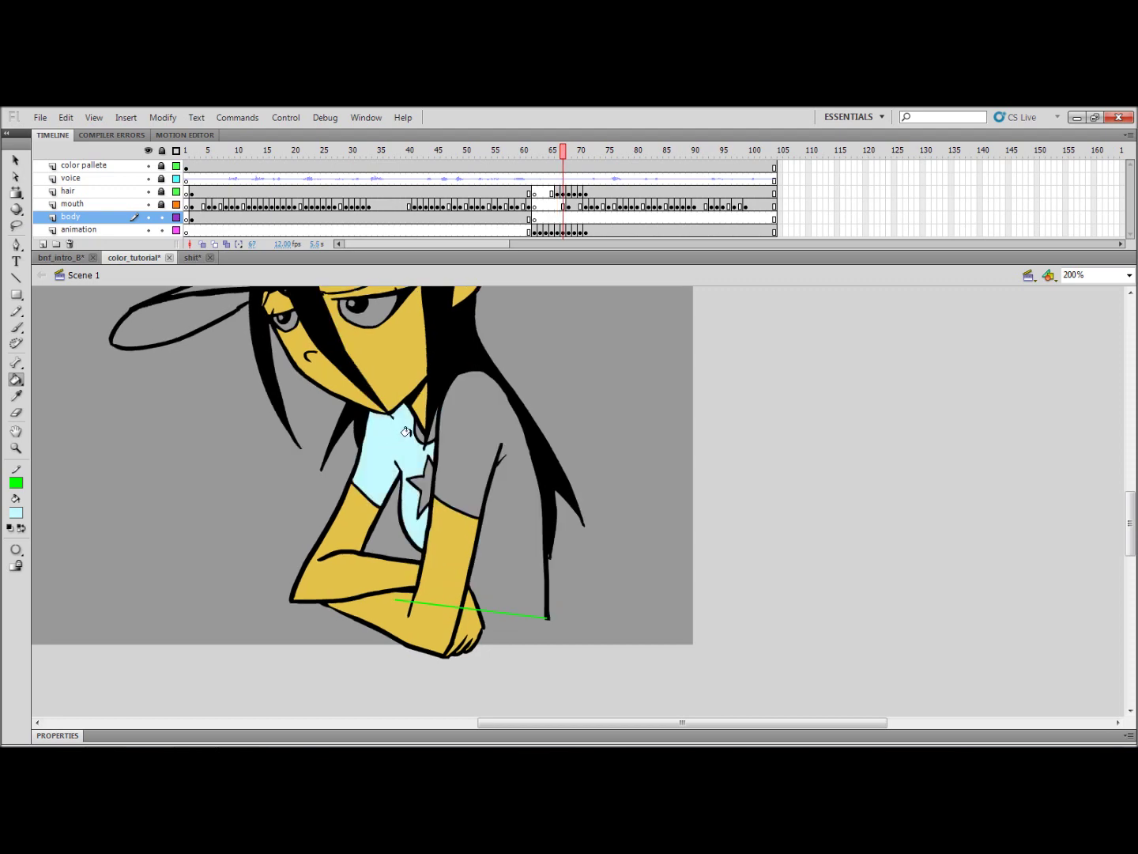
{"action": "left_click", "coordinate": [449, 419]}
{"action": "key", "text": "period"}
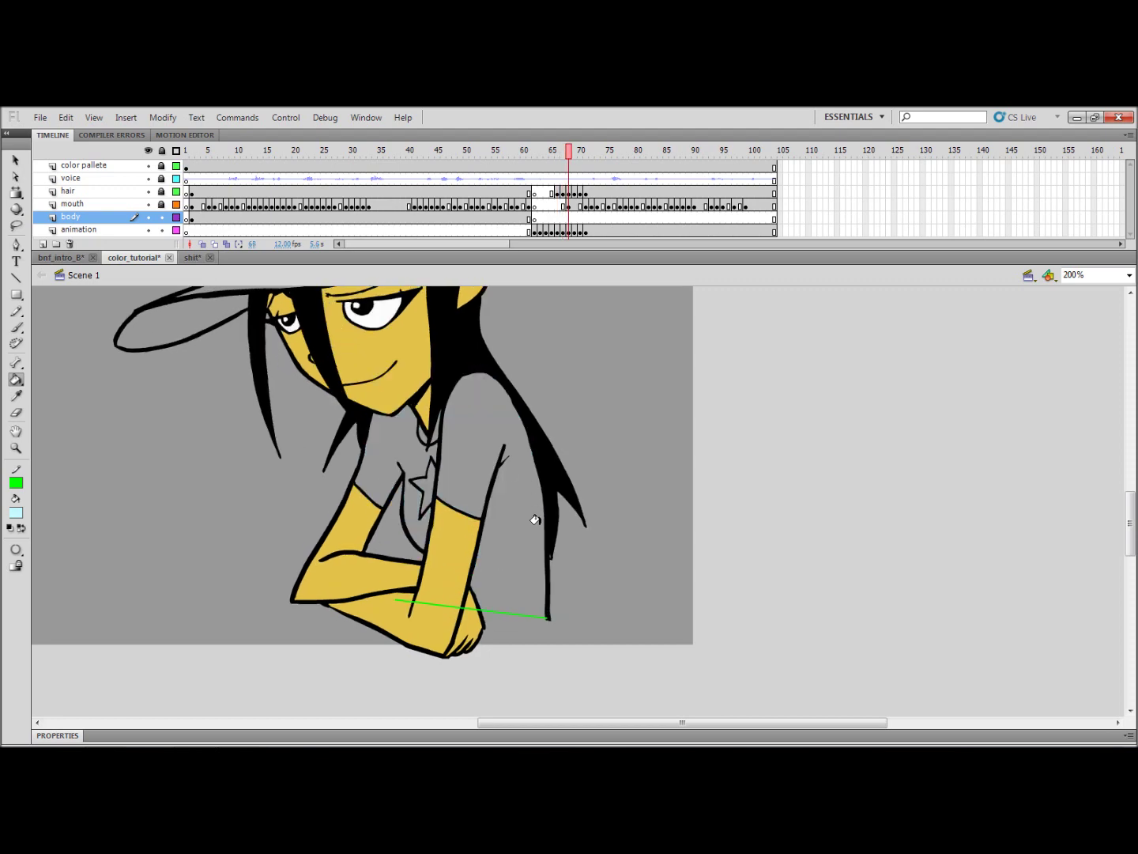
{"action": "left_click", "coordinate": [463, 467]}
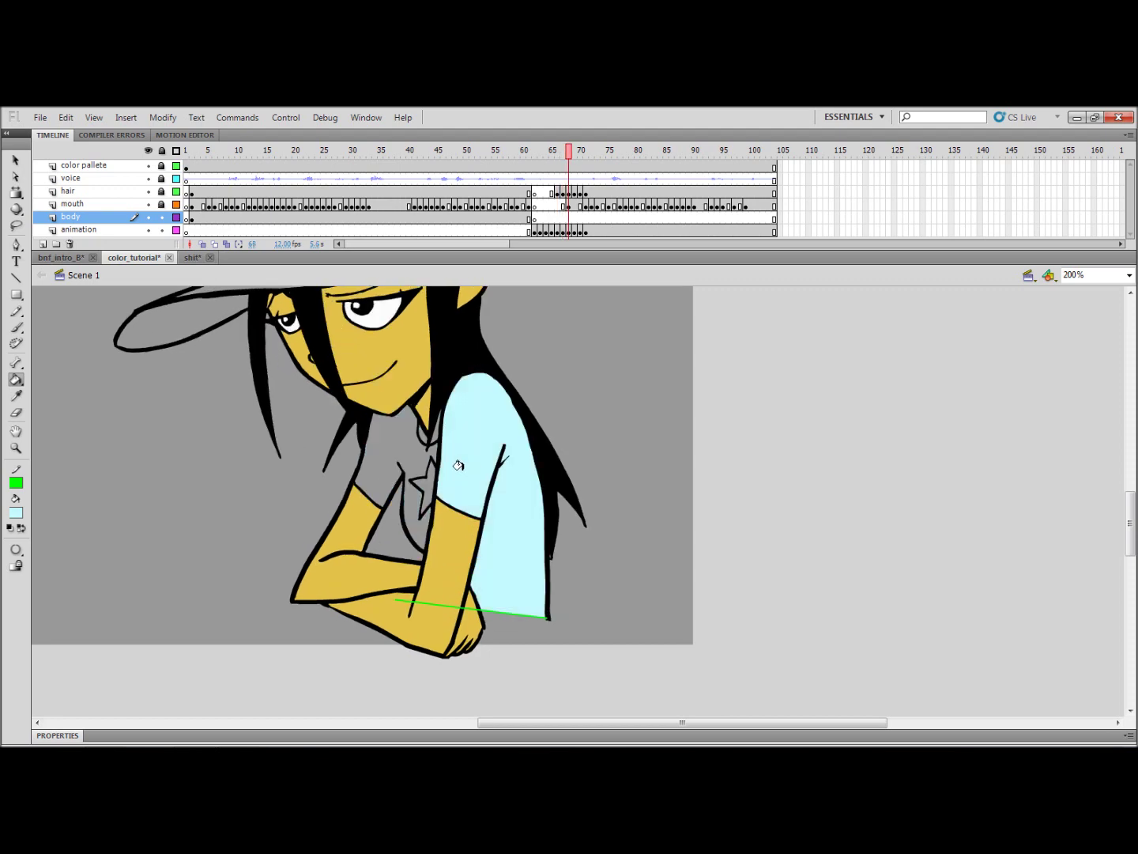
{"action": "left_click", "coordinate": [404, 431]}
{"action": "key", "text": "period"}
- Fill the chest and sleeve light blue on frames 69 and 70
{"action": "left_click", "coordinate": [407, 438]}
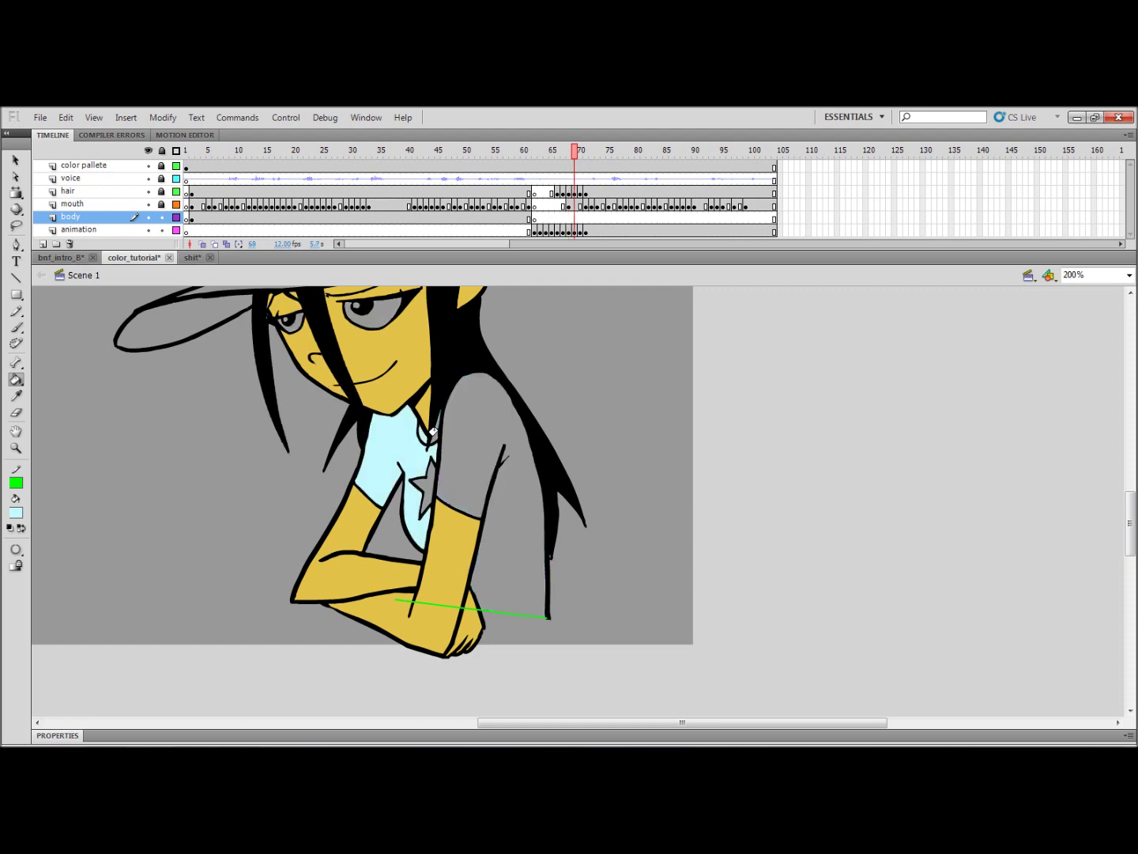
{"action": "left_click", "coordinate": [451, 438]}
{"action": "key", "text": "period"}
{"action": "left_click", "coordinate": [449, 445]}
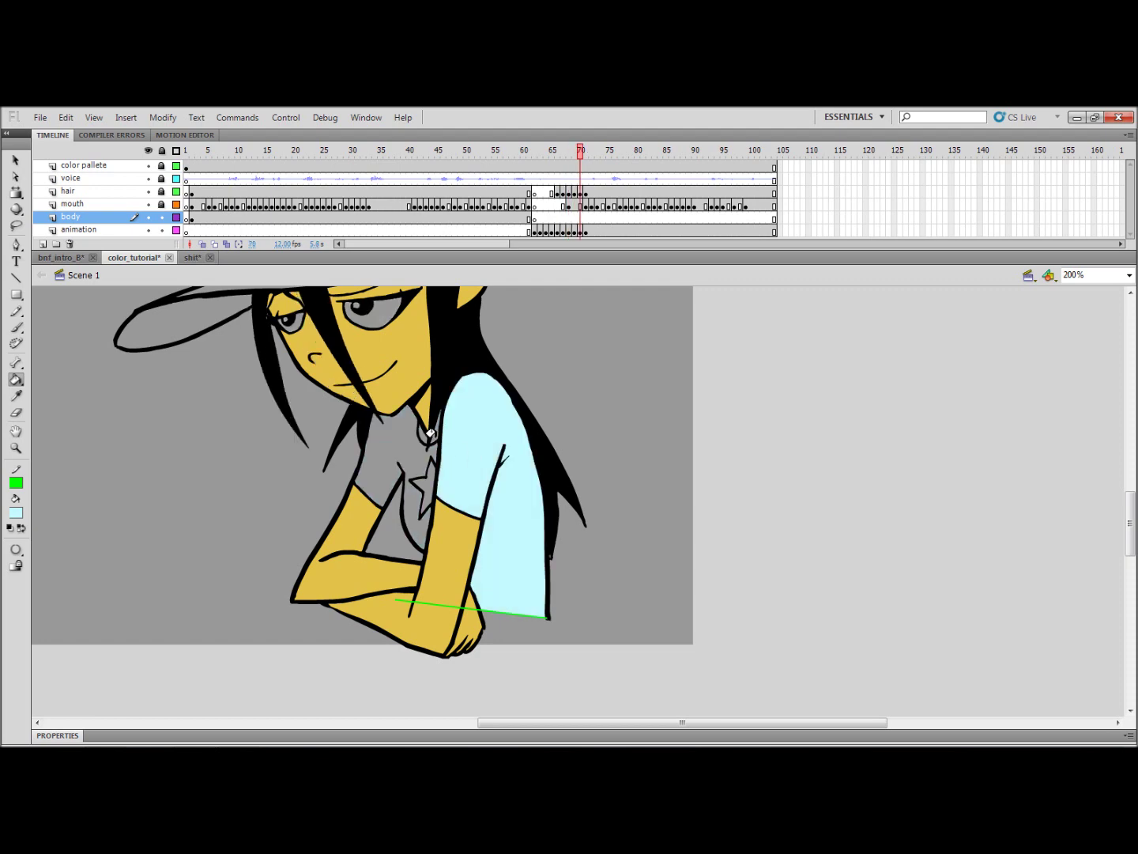
{"action": "left_click", "coordinate": [419, 434]}
{"action": "key", "text": "period"}
- Fill frame 71's chest and sleeve light blue, undoing an accidental outline recolor
{"action": "left_click", "coordinate": [417, 449]}
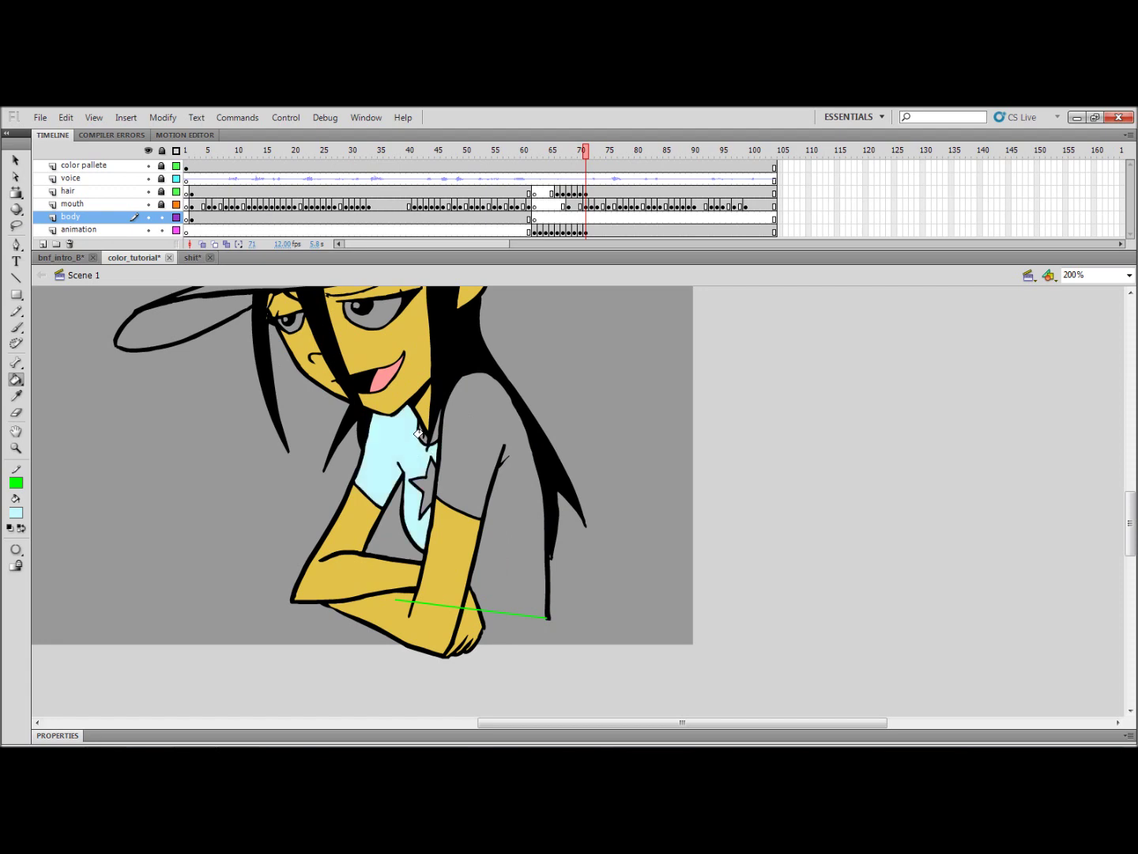
{"action": "left_click", "coordinate": [426, 432]}
{"action": "key", "text": "ctrl+z"}
{"action": "left_click", "coordinate": [443, 427]}
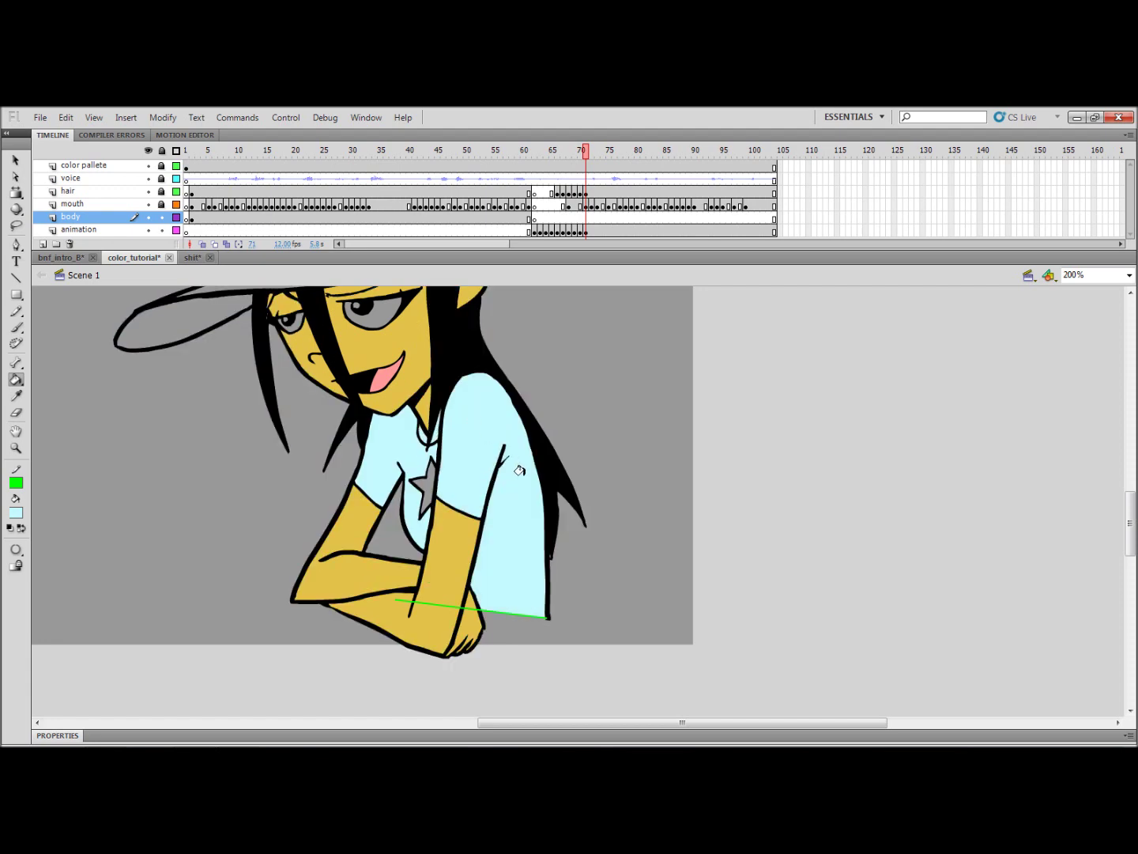
{"action": "key", "text": "period"}
{"action": "key", "text": "comma"}
{"action": "key", "text": "comma"}
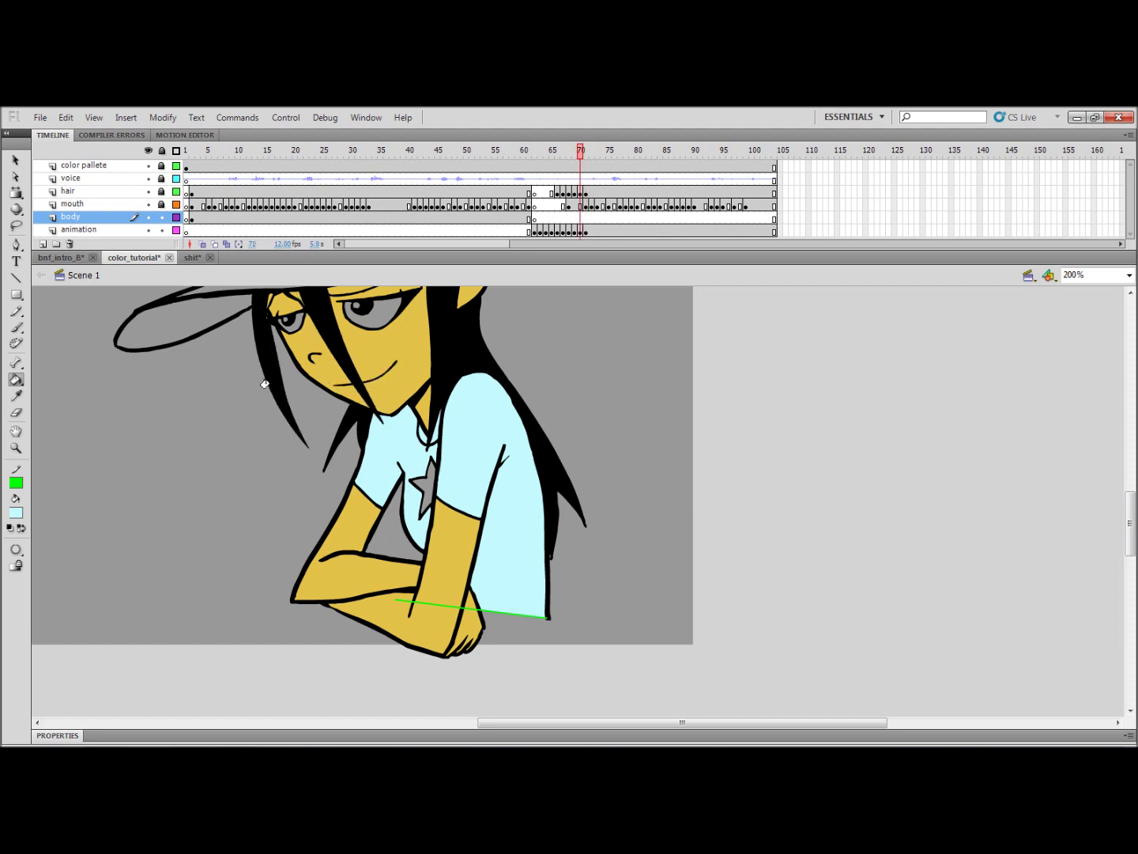
{"action": "left_click_drag", "start_coordinate": [209, 463], "coordinate": [435, 472]}
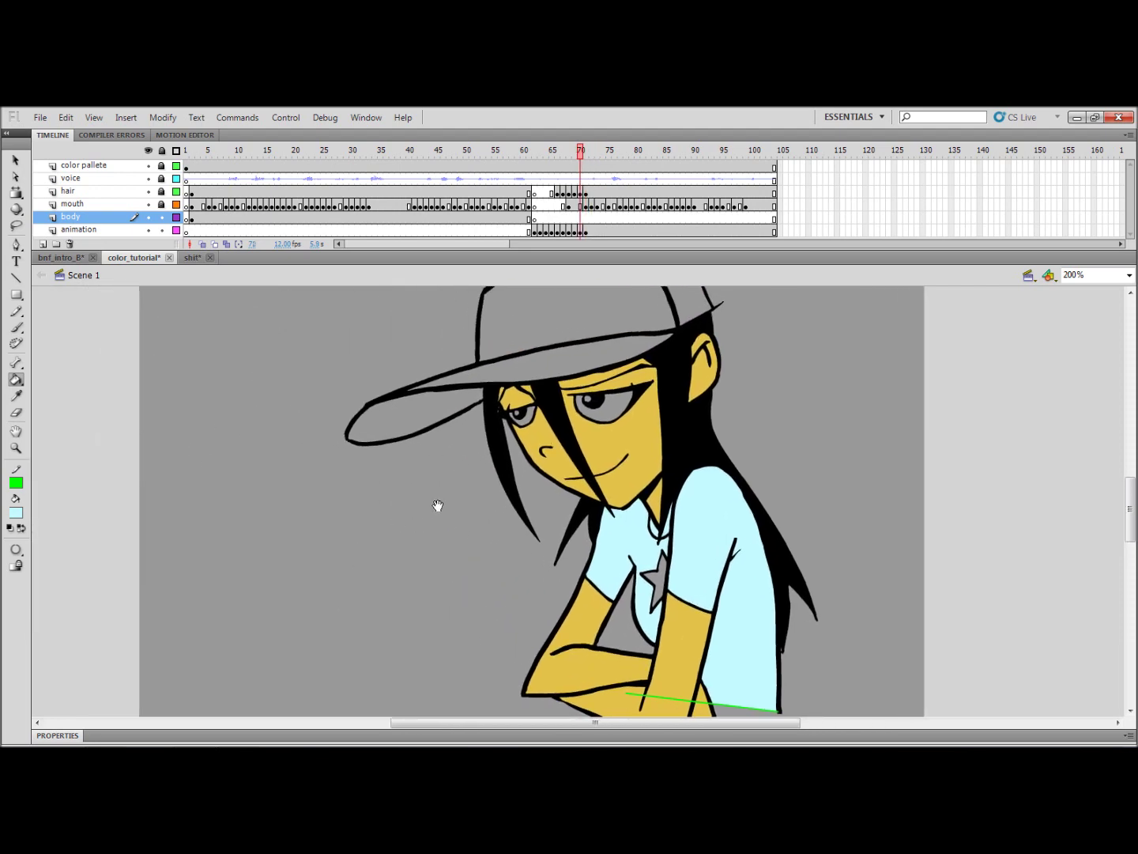
- On frame 2, eyedrop the reference cap's orange and fill the brim stripe and side panel
{"action": "left_click", "coordinate": [191, 152]}
{"action": "mouse_move", "coordinate": [275, 436]}
{"action": "left_mouse_down"}
{"action": "mouse_move", "coordinate": [549, 467]}
{"action": "mouse_move", "coordinate": [577, 532]}
{"action": "left_mouse_up"}
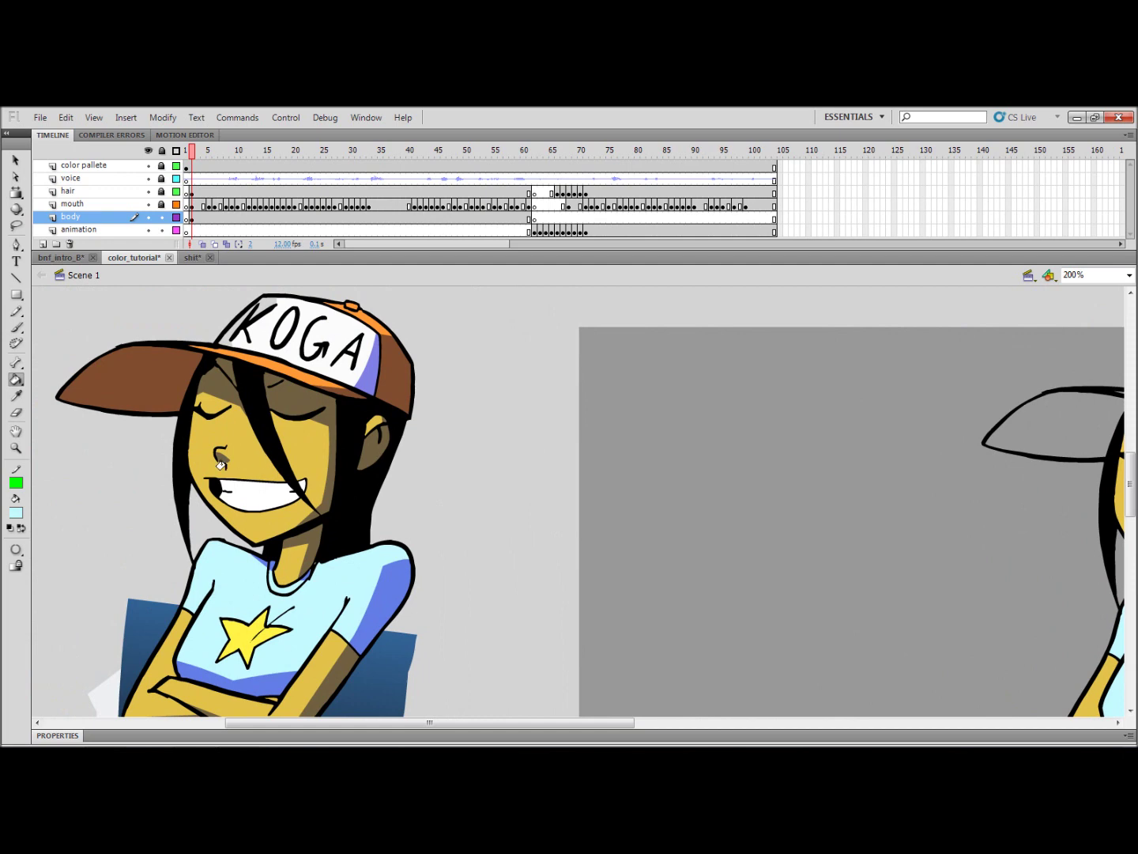
{"action": "left_click", "coordinate": [18, 511]}
{"action": "left_click", "coordinate": [387, 324]}
{"action": "scroll", "coordinate": [443, 477], "scroll_direction": "right", "scroll_amount": 8}
{"action": "left_click", "coordinate": [587, 431]}
{"action": "left_click", "coordinate": [672, 418]}
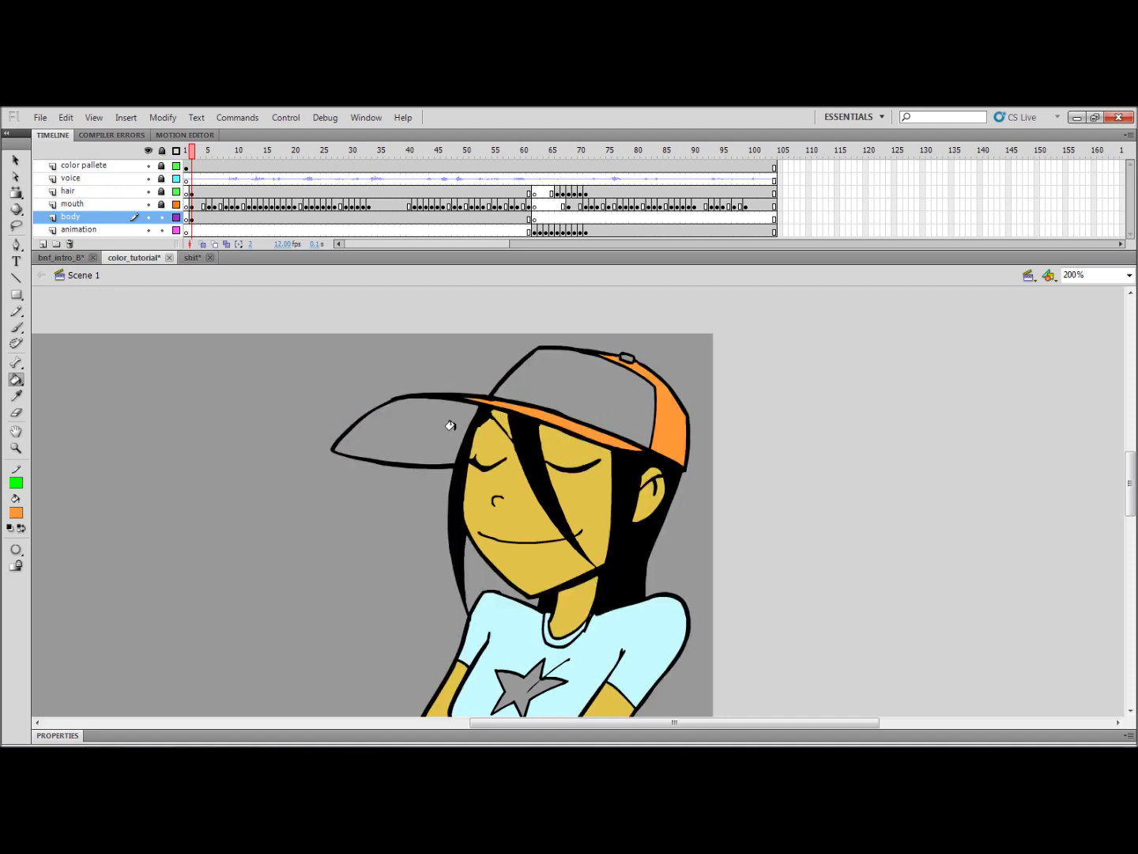
- Compare the cap with the reference, inspecting it at 800% before returning to 200%
{"action": "left_click_drag", "start_coordinate": [388, 451], "coordinate": [641, 496]}
{"action": "left_click_drag", "start_coordinate": [103, 460], "coordinate": [230, 454]}
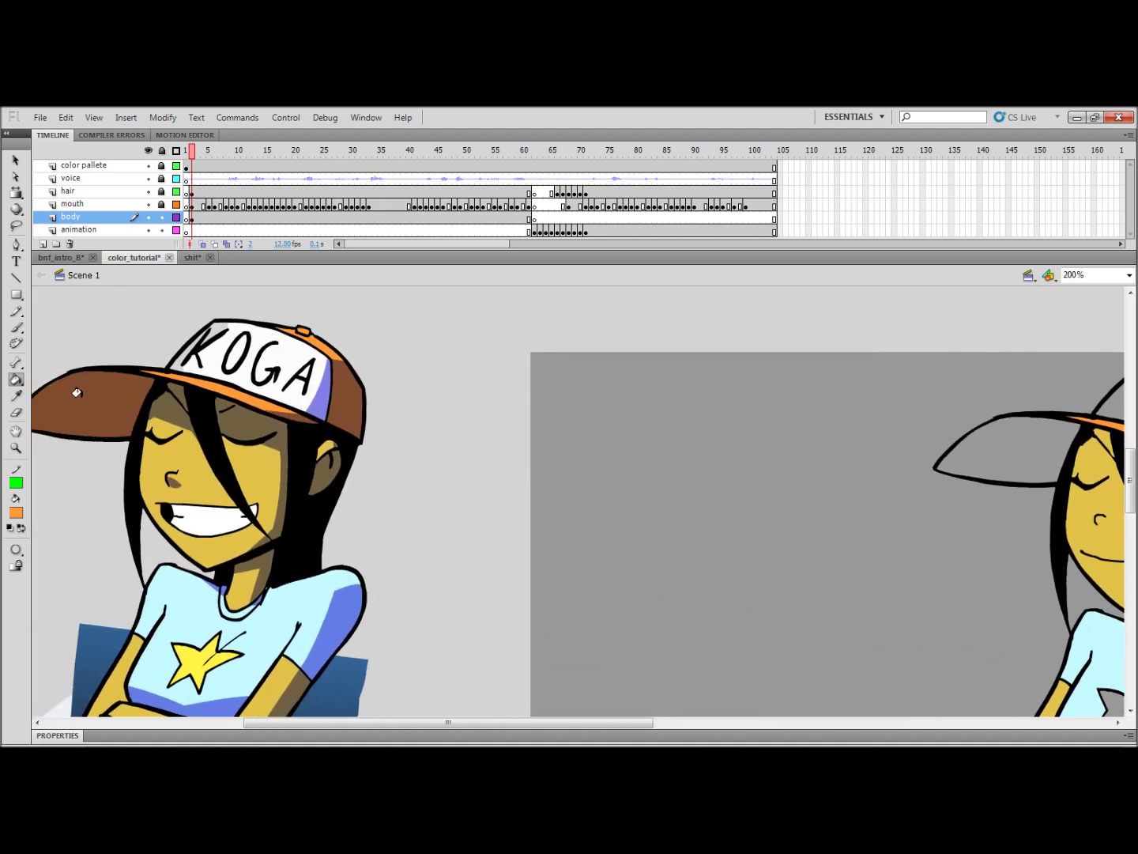
{"action": "left_click_drag", "start_coordinate": [988, 561], "coordinate": [324, 553]}
{"action": "left_click_drag", "start_coordinate": [674, 506], "coordinate": [508, 451]}
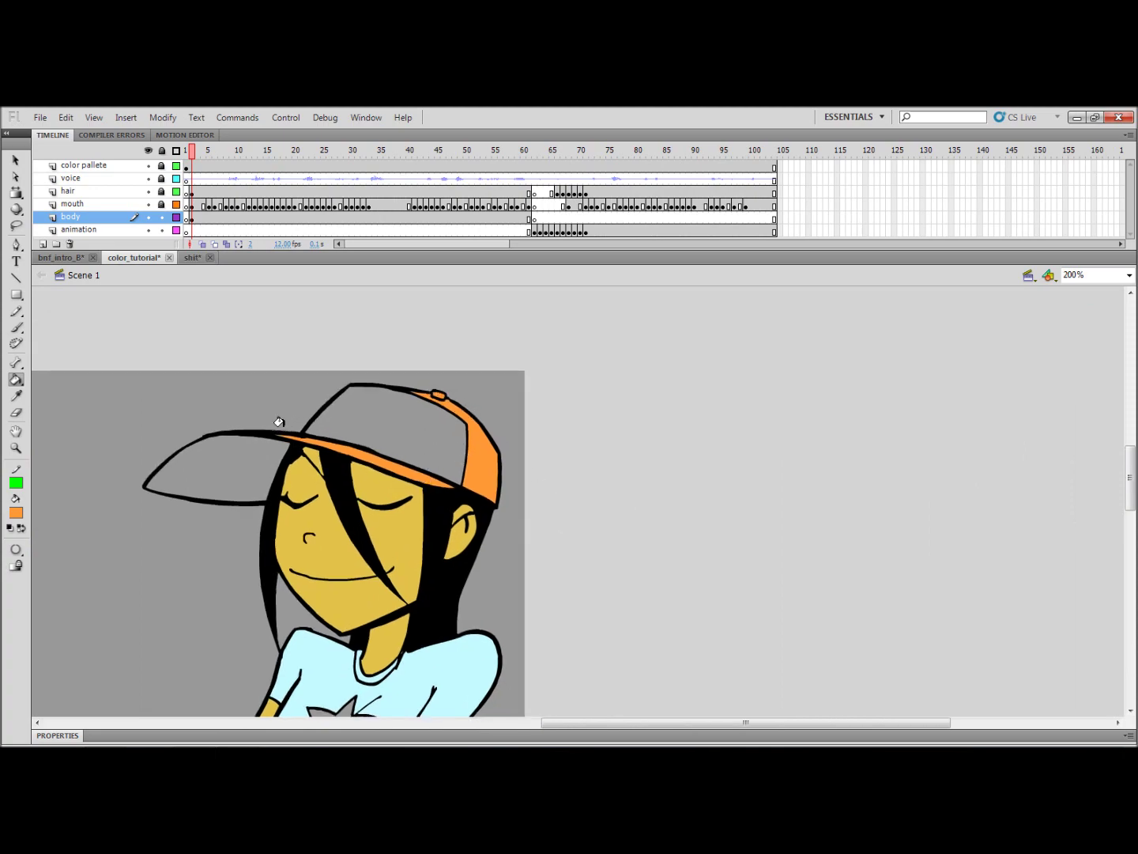
{"action": "key", "text": "ctrl+equal"}
{"action": "key", "text": "ctrl+equal"}
{"action": "left_click_drag", "start_coordinate": [285, 432], "coordinate": [666, 579]}
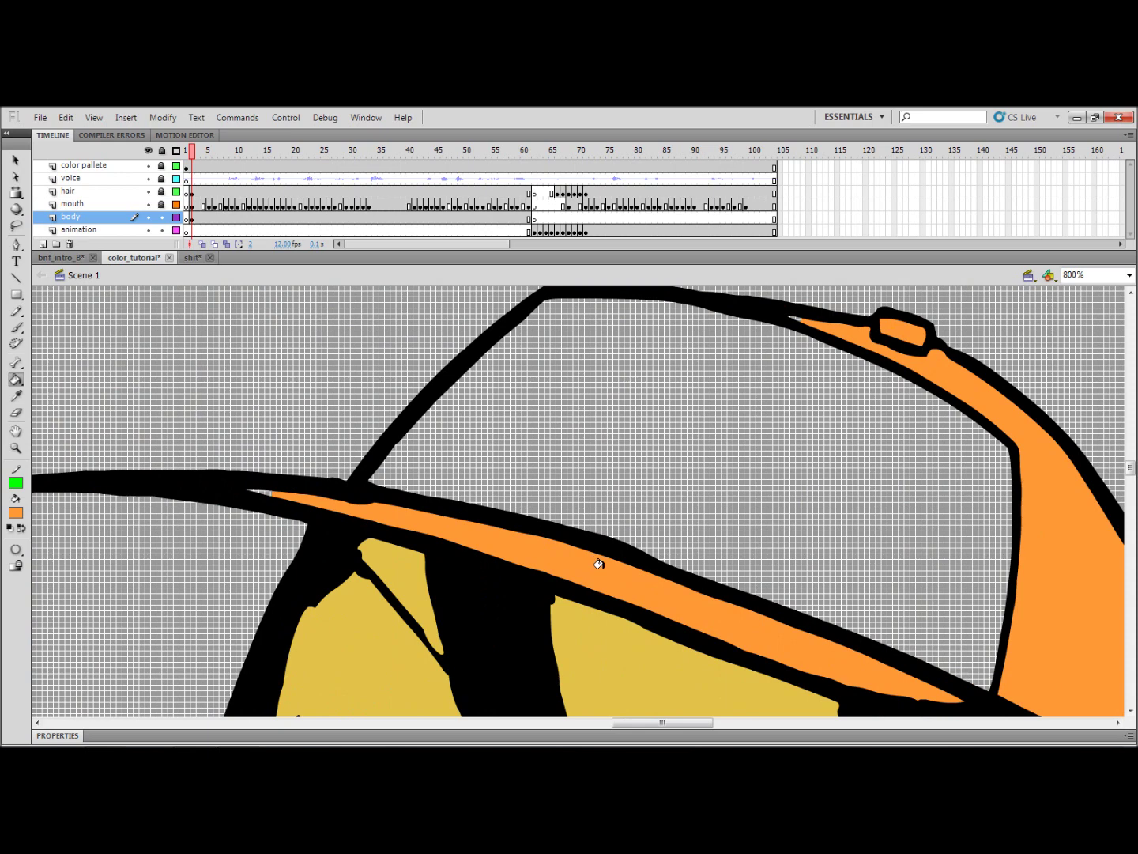
{"action": "left_click_drag", "start_coordinate": [493, 408], "coordinate": [394, 578]}
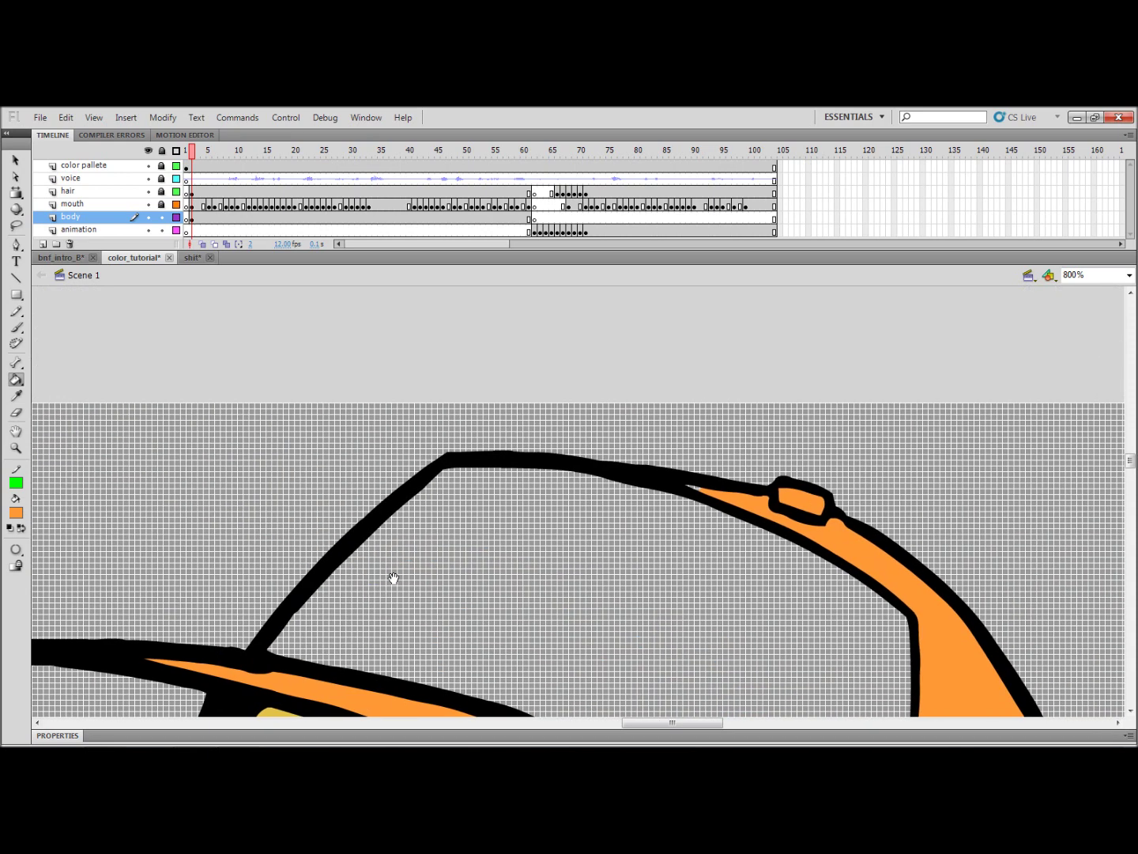
{"action": "left_click_drag", "start_coordinate": [818, 687], "coordinate": [620, 432]}
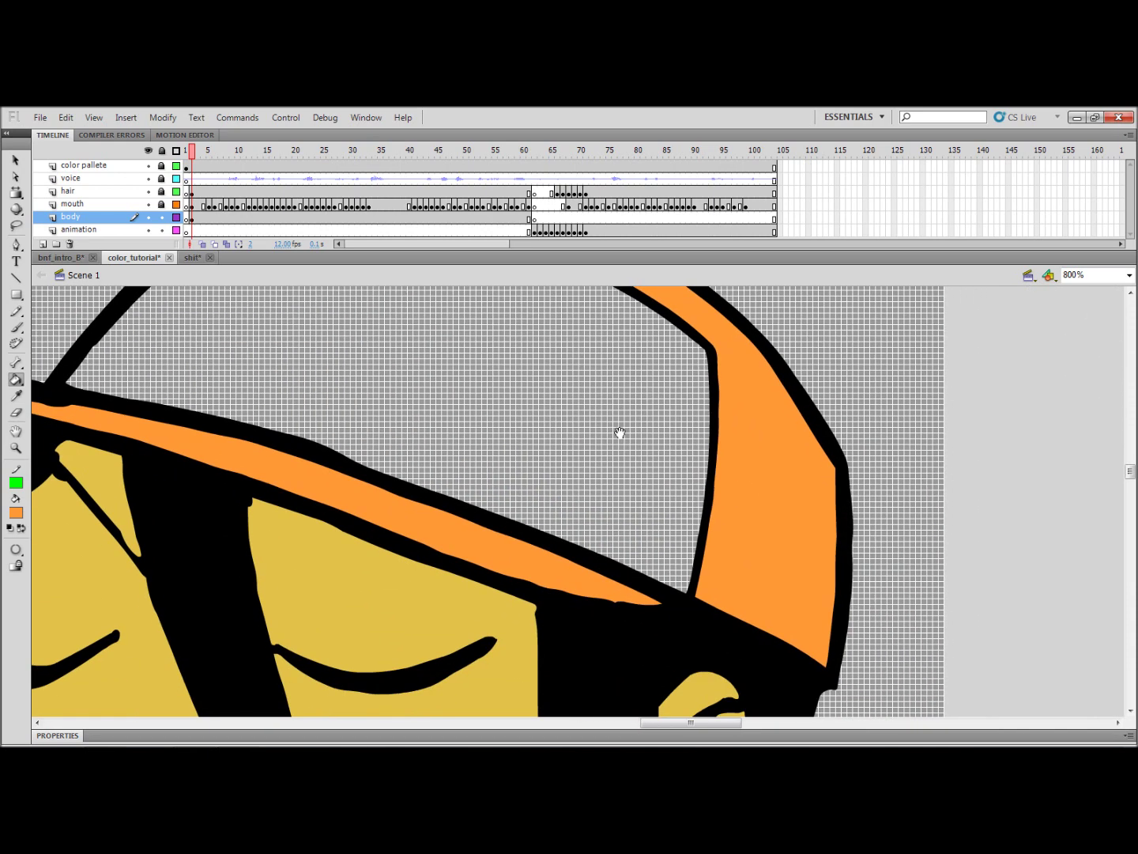
{"action": "key", "text": "ctrl+minus"}
{"action": "key", "text": "ctrl+minus"}
{"action": "scroll", "coordinate": [645, 502], "scroll_direction": "down", "scroll_amount": 1}
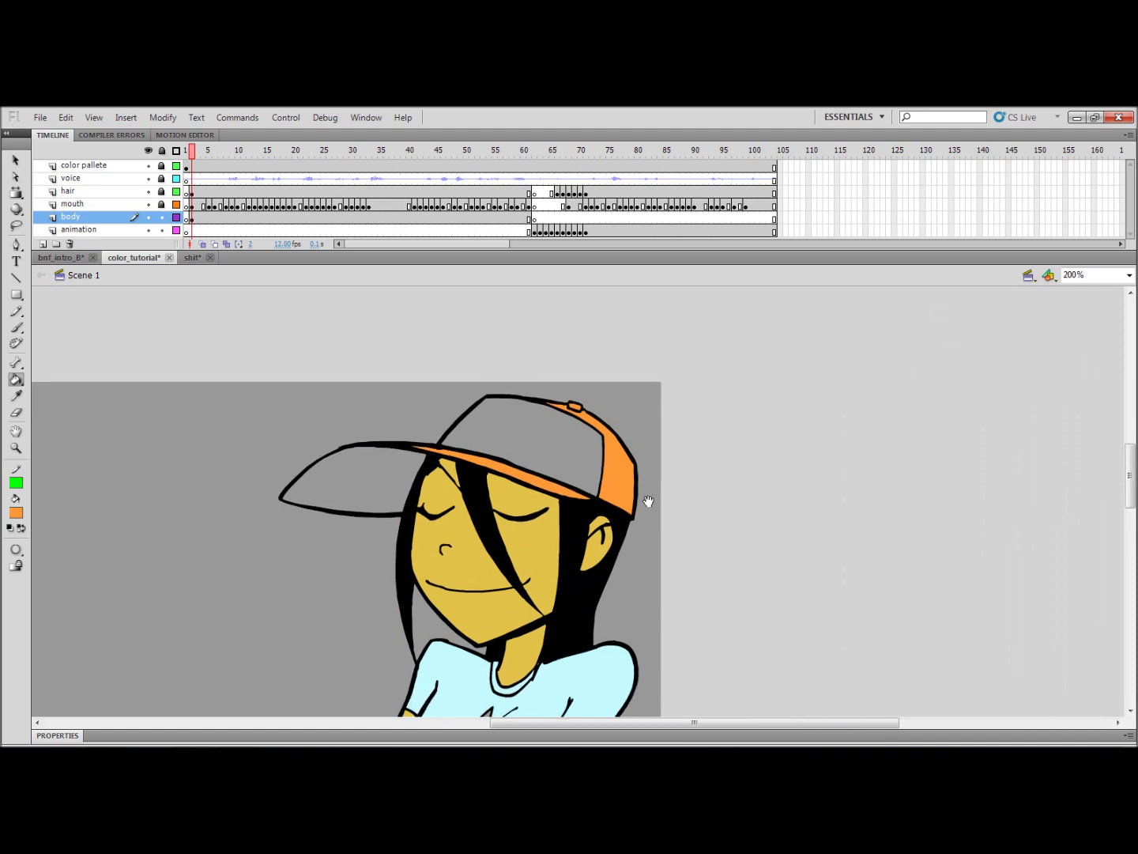
{"action": "left_click", "coordinate": [536, 150]}
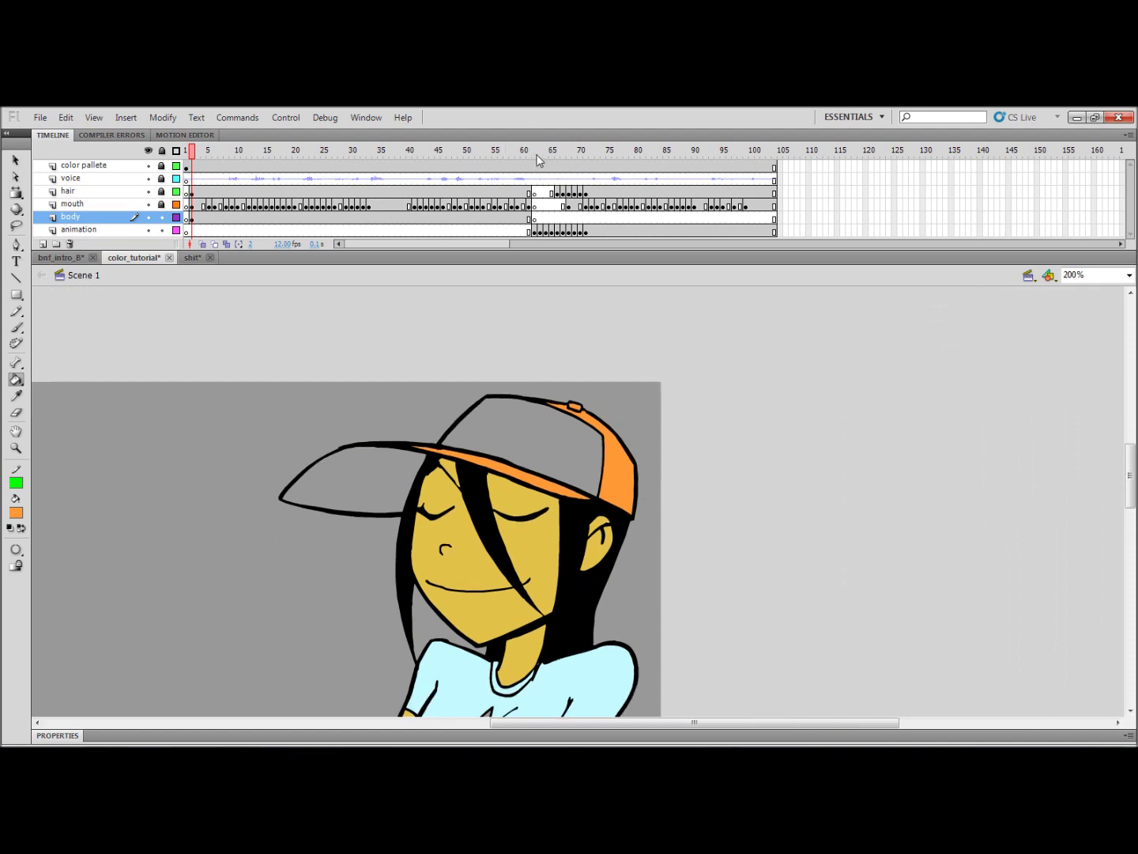
- Lock the body layer and fill the cap's small button orange on frame 62
{"action": "left_click", "coordinate": [162, 217]}
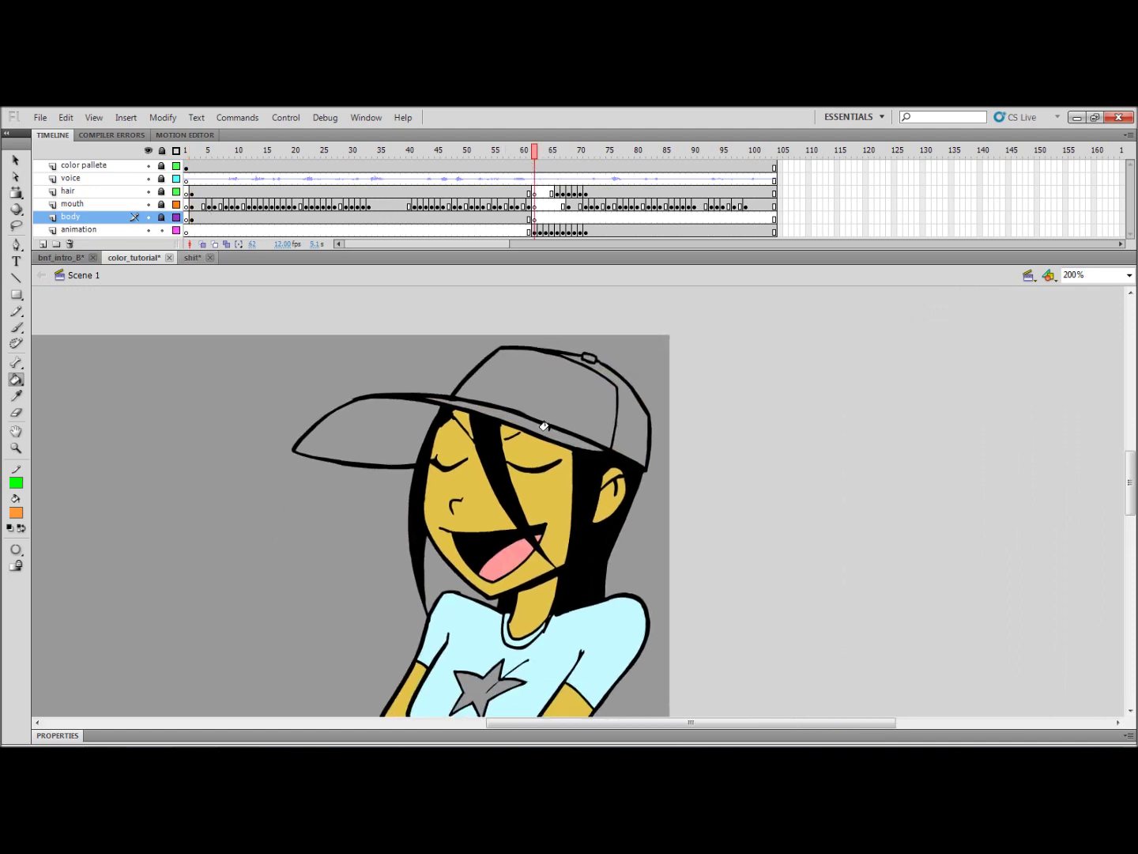
{"action": "left_click", "coordinate": [103, 229]}
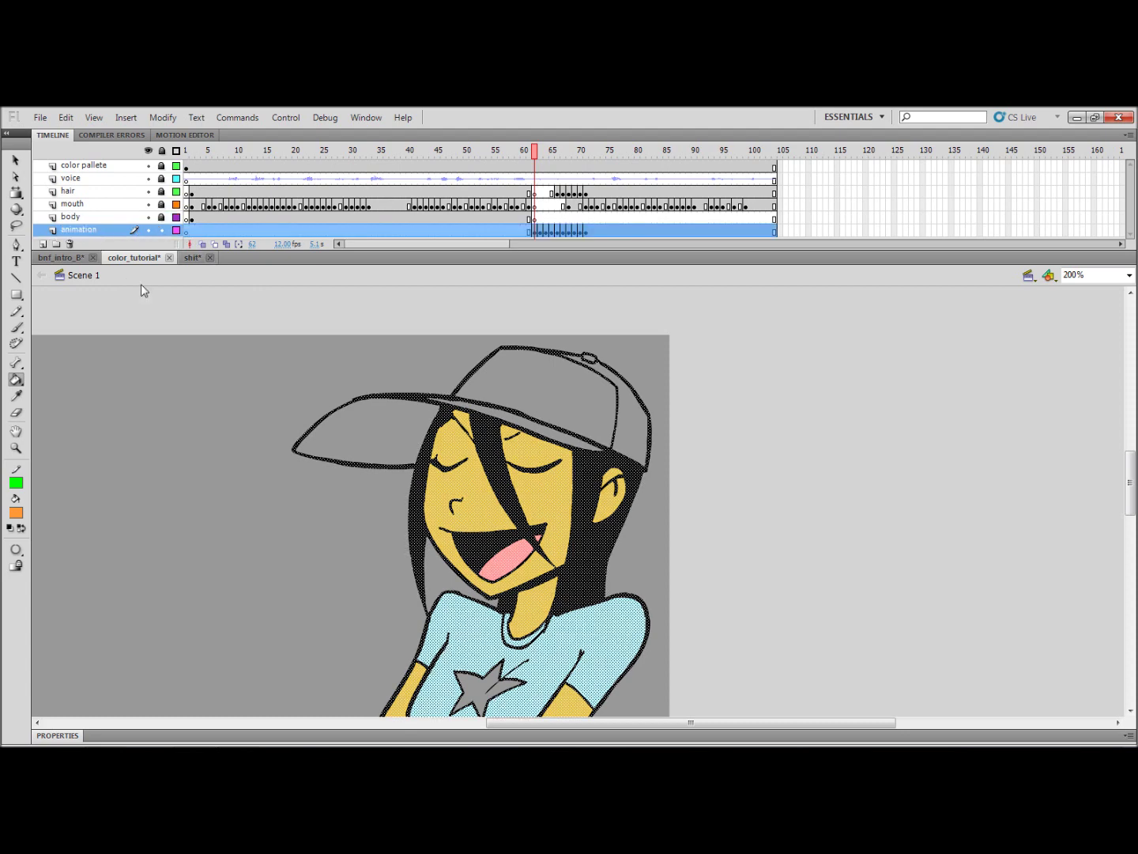
{"action": "key", "text": "v"}
{"action": "left_click", "coordinate": [259, 403]}
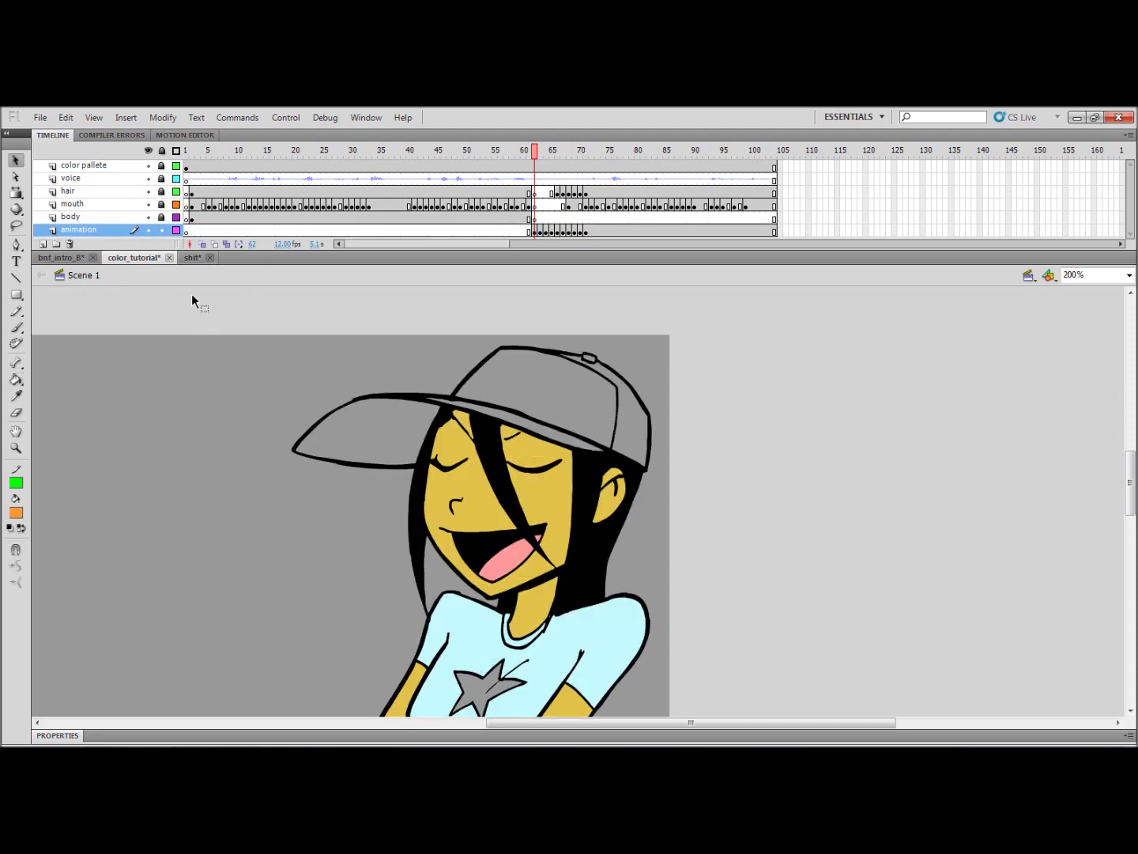
{"action": "left_click", "coordinate": [127, 216]}
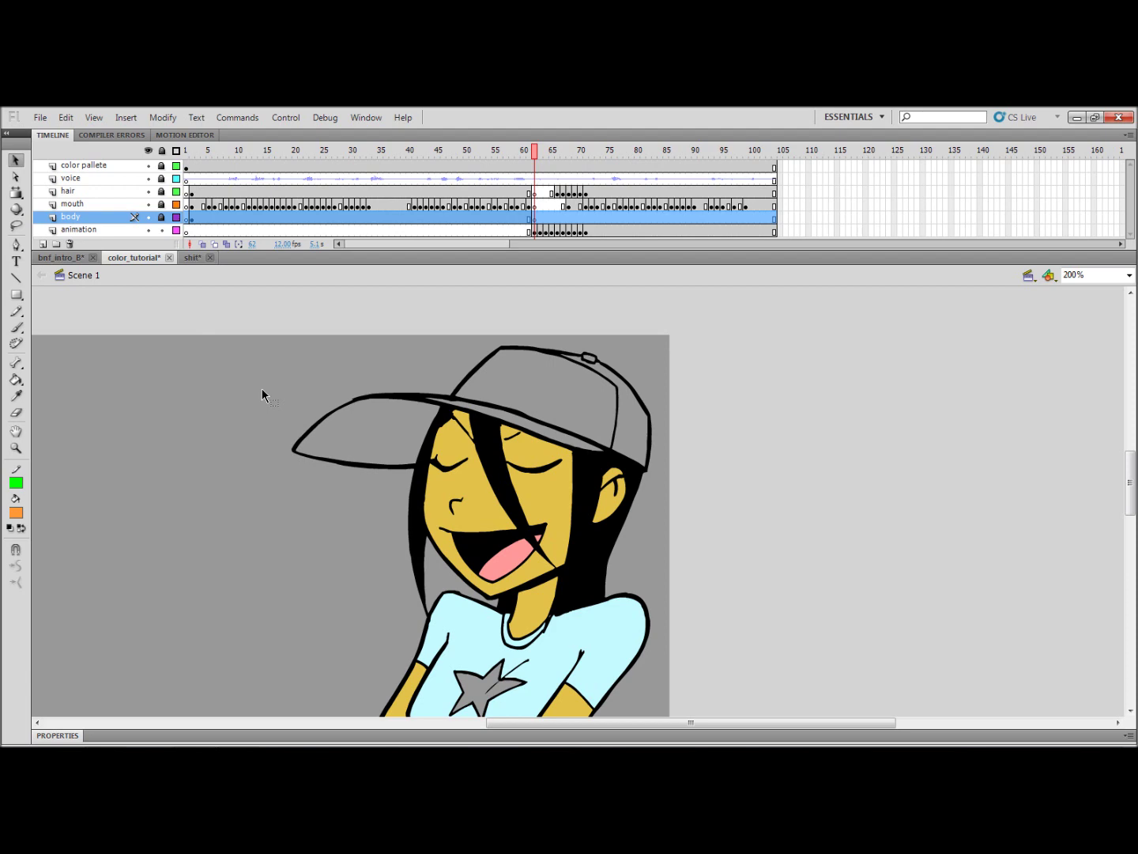
{"action": "key", "text": "k"}
{"action": "left_click", "coordinate": [638, 428]}
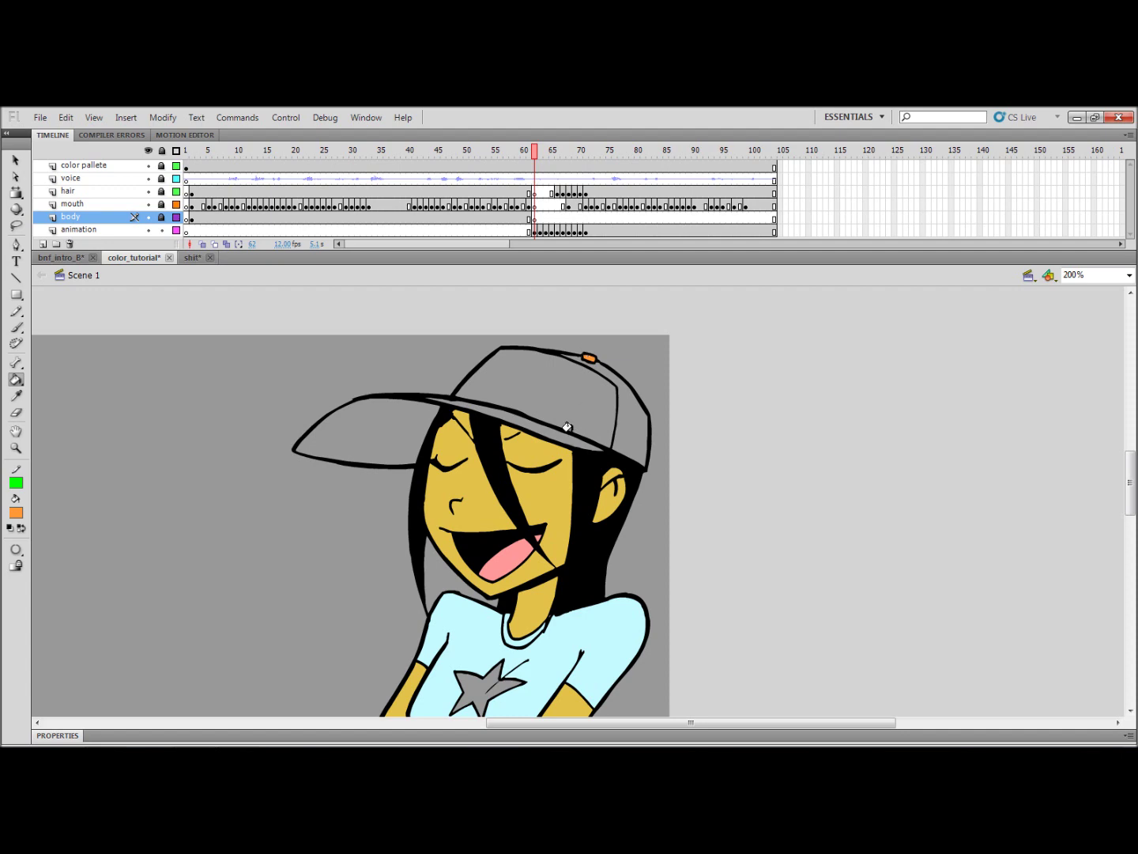
- Fill the cap's back panel, lower band and brim orange
{"action": "left_click", "coordinate": [105, 230]}
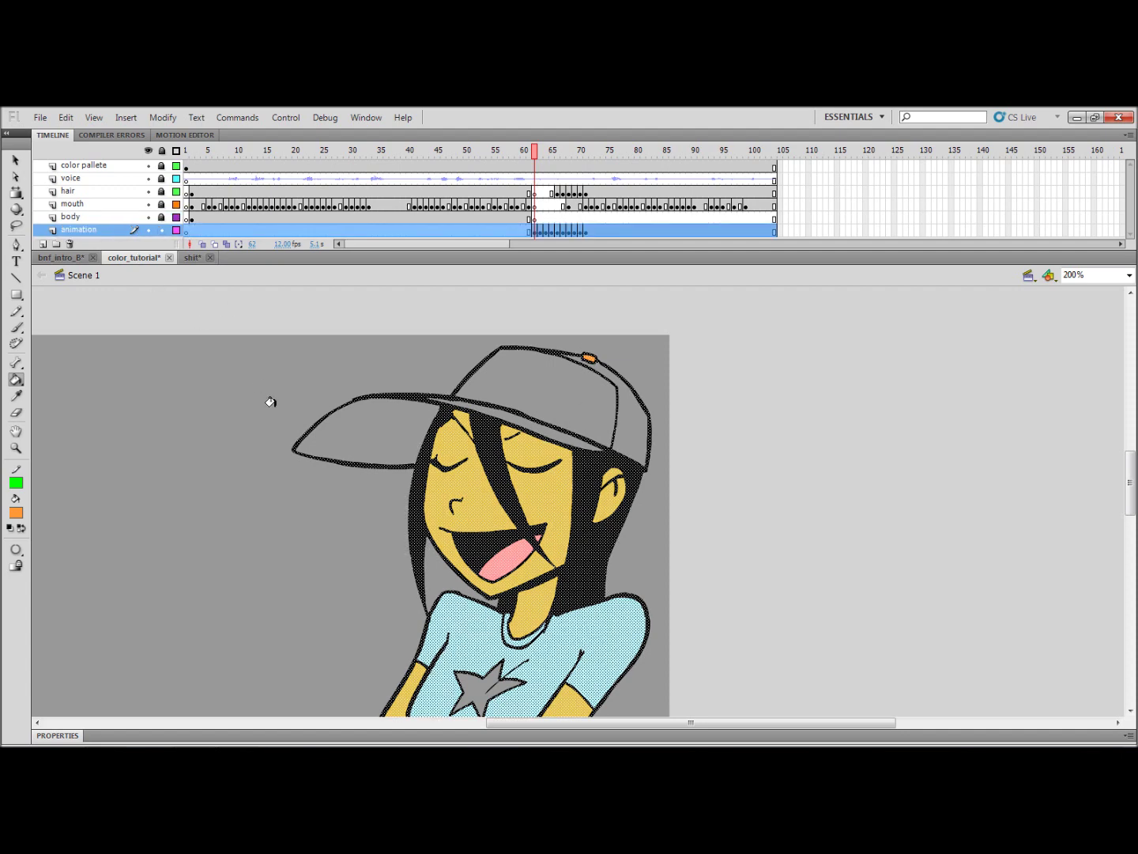
{"action": "key", "text": "v"}
{"action": "left_click", "coordinate": [271, 520]}
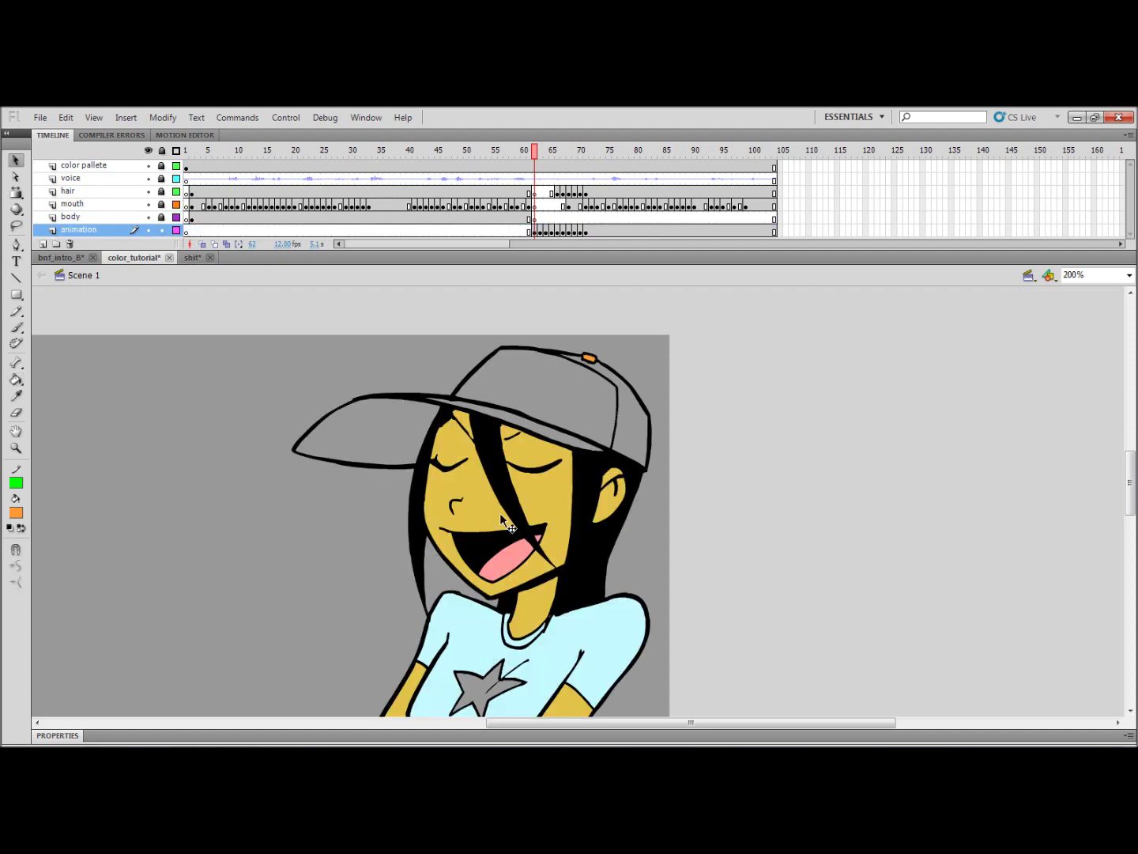
{"action": "key", "text": "k"}
{"action": "left_click", "coordinate": [615, 421]}
{"action": "left_click", "coordinate": [513, 418]}
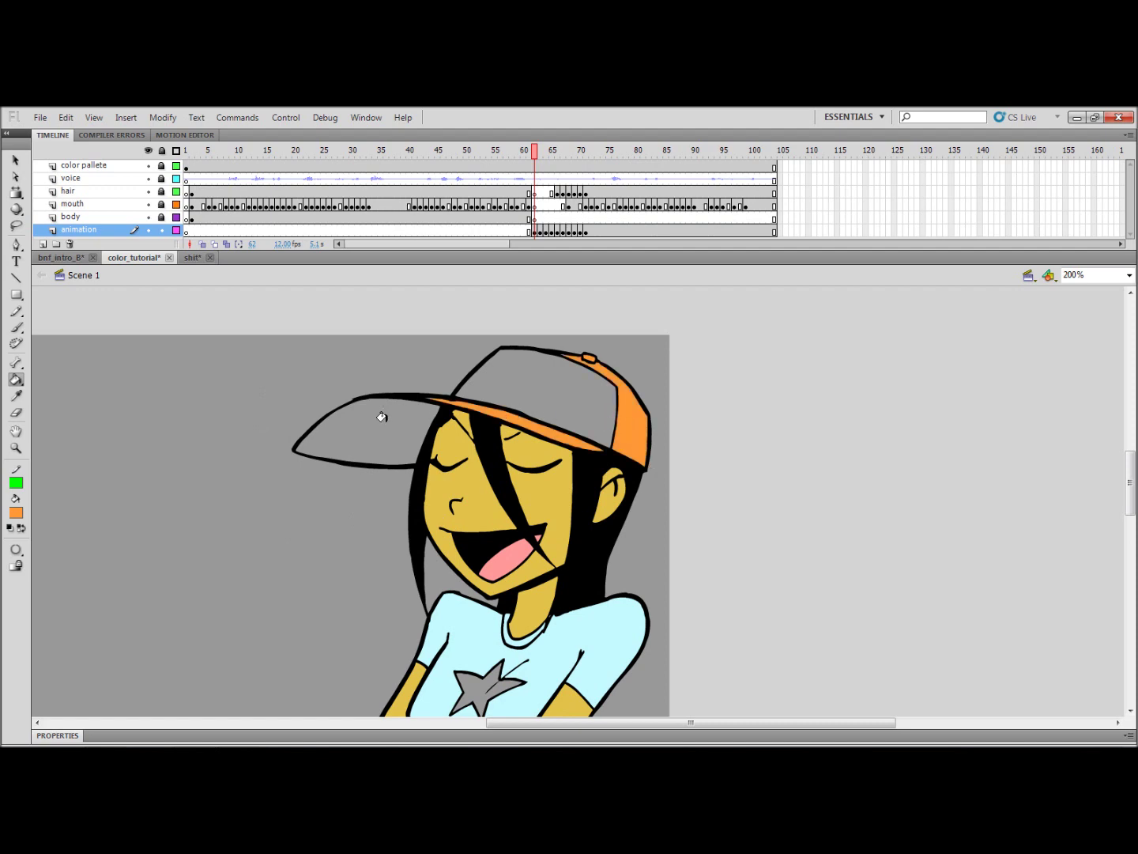
{"action": "left_click", "coordinate": [368, 419]}
- Zoom in to 800% to inspect the cap top, then return to 400%
{"action": "key", "text": "ctrl+equal"}
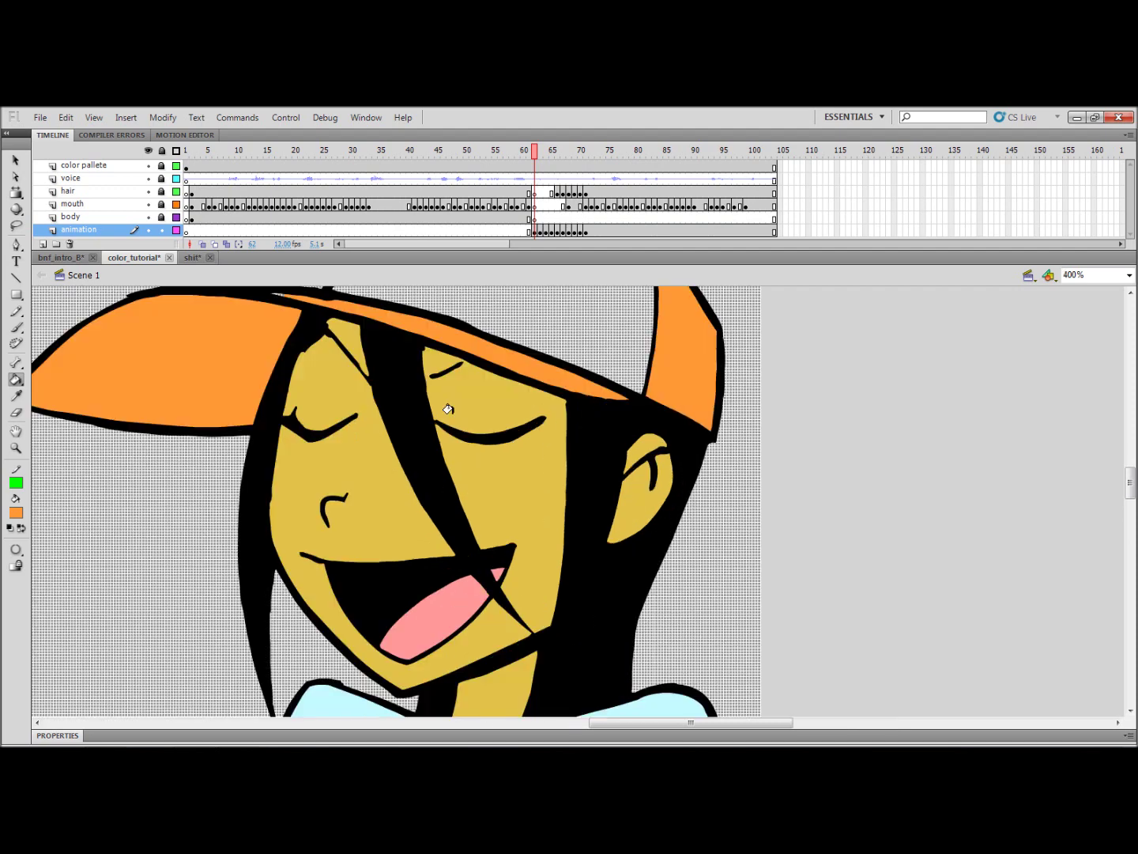
{"action": "left_click_drag", "start_coordinate": [452, 415], "coordinate": [547, 505]}
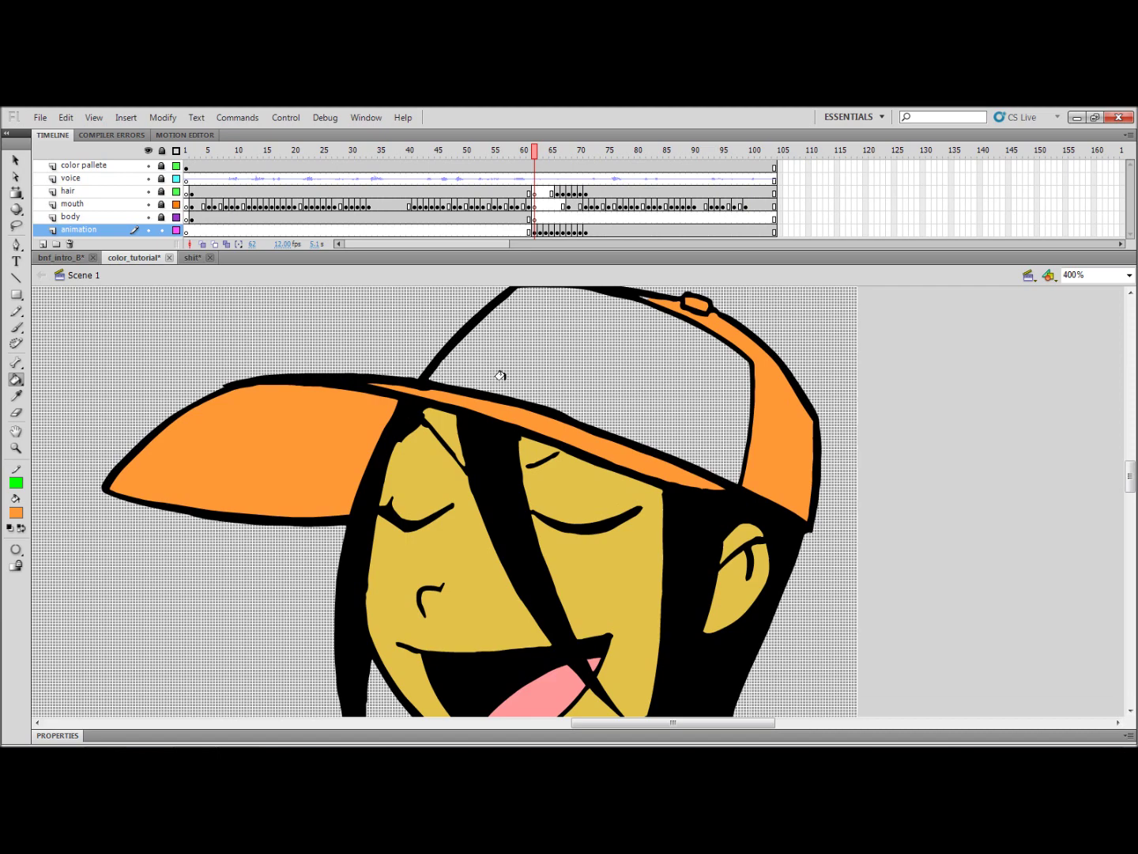
{"action": "scroll", "coordinate": [551, 419], "scroll_direction": "up", "scroll_amount": 3}
{"action": "scroll", "coordinate": [551, 421], "scroll_direction": "right", "scroll_amount": 2}
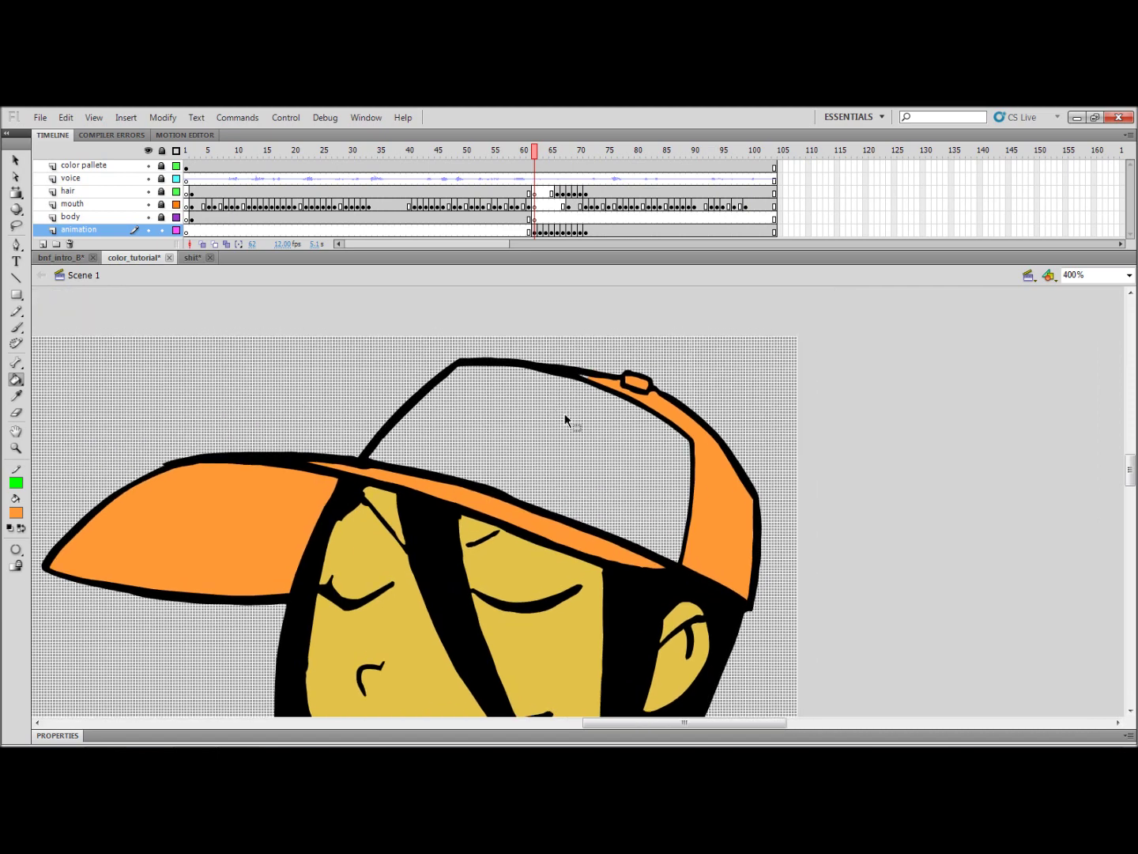
{"action": "key", "text": "ctrl+equal"}
{"action": "scroll", "coordinate": [559, 406], "scroll_direction": "up", "scroll_amount": 3}
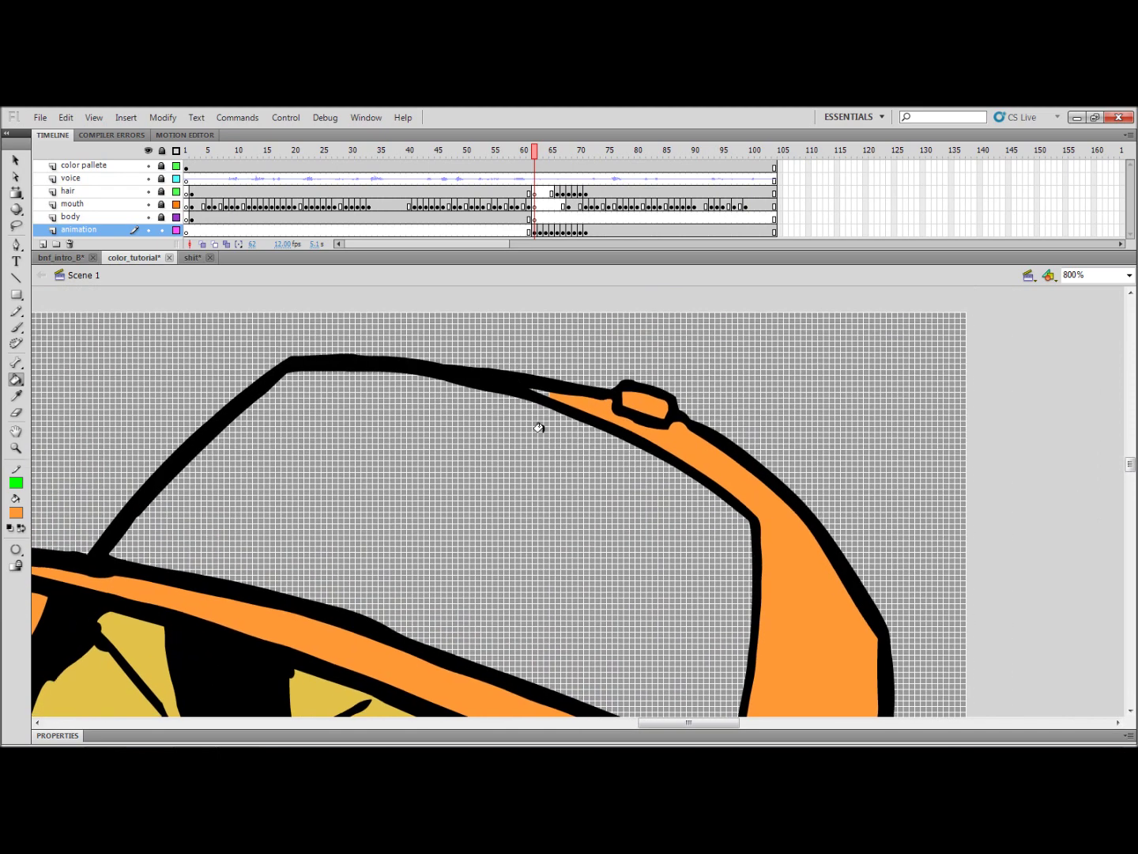
{"action": "left_click_drag", "start_coordinate": [410, 511], "coordinate": [569, 419]}
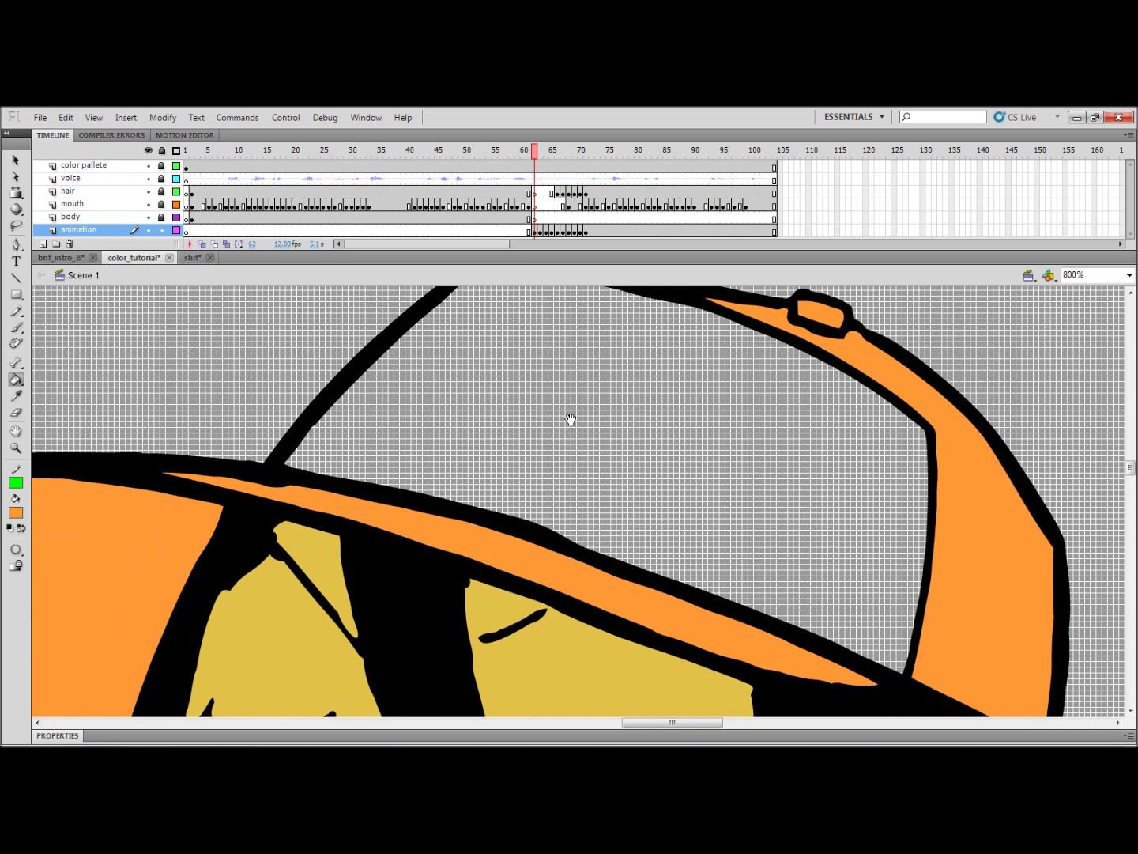
{"action": "scroll", "coordinate": [466, 424], "scroll_direction": "left", "scroll_amount": 2}
{"action": "key", "text": "ctrl+minus"}
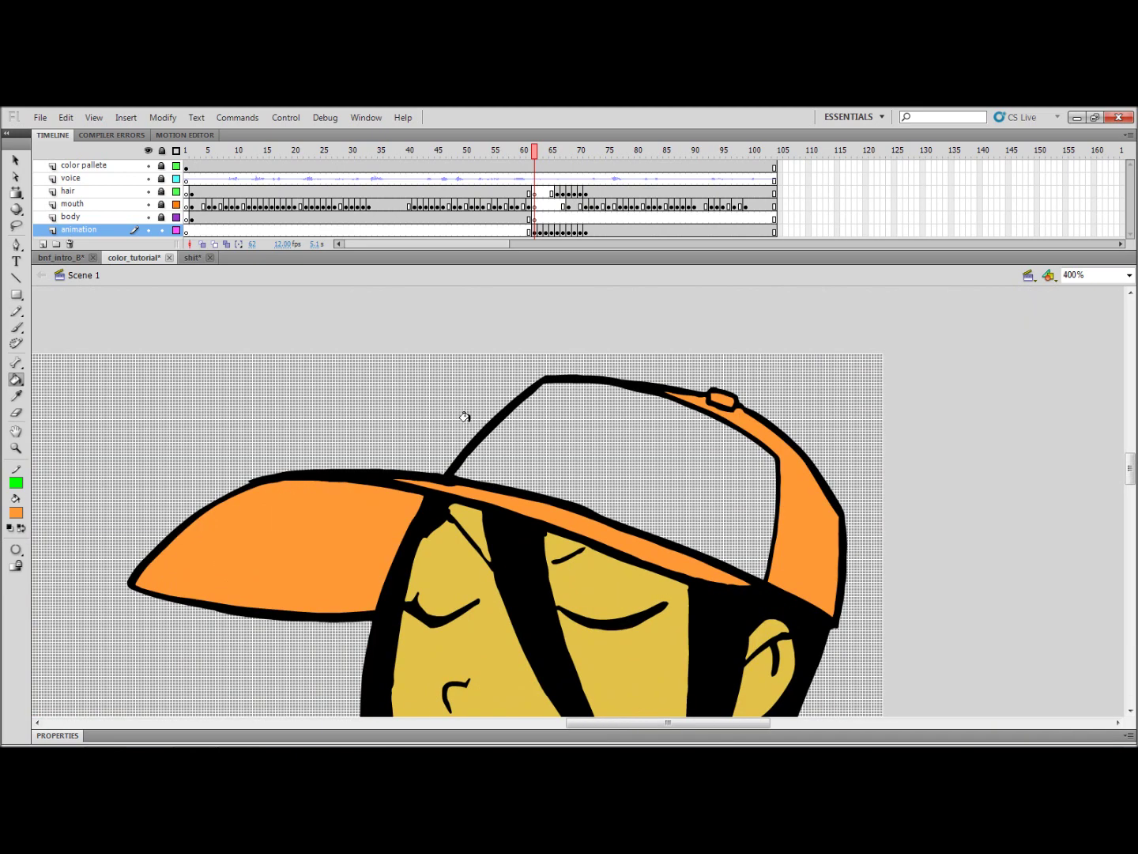
- Fill the cap's side panel, top button and brim orange on frames 63 to 65
{"action": "key", "text": "period"}
{"action": "left_click", "coordinate": [588, 438]}
{"action": "left_click", "coordinate": [428, 561]}
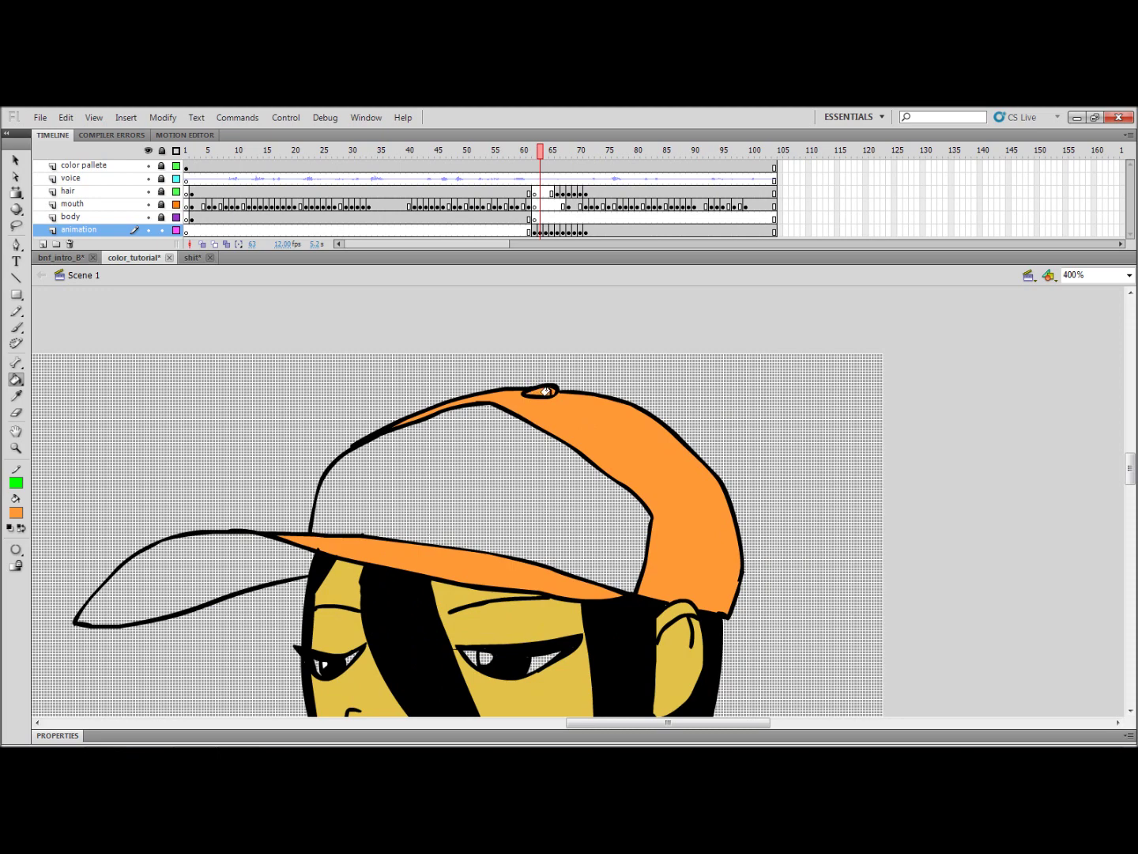
{"action": "key", "text": "period"}
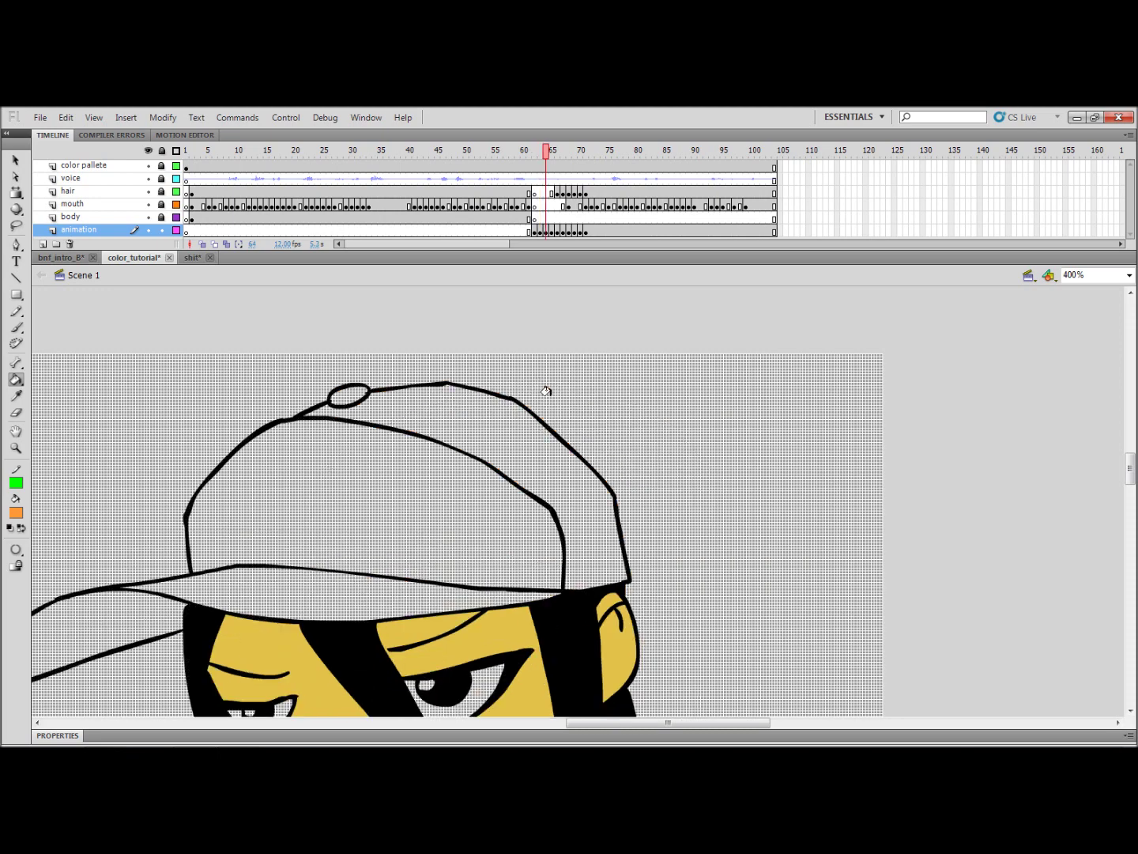
{"action": "left_click", "coordinate": [521, 429]}
{"action": "left_click", "coordinate": [346, 392]}
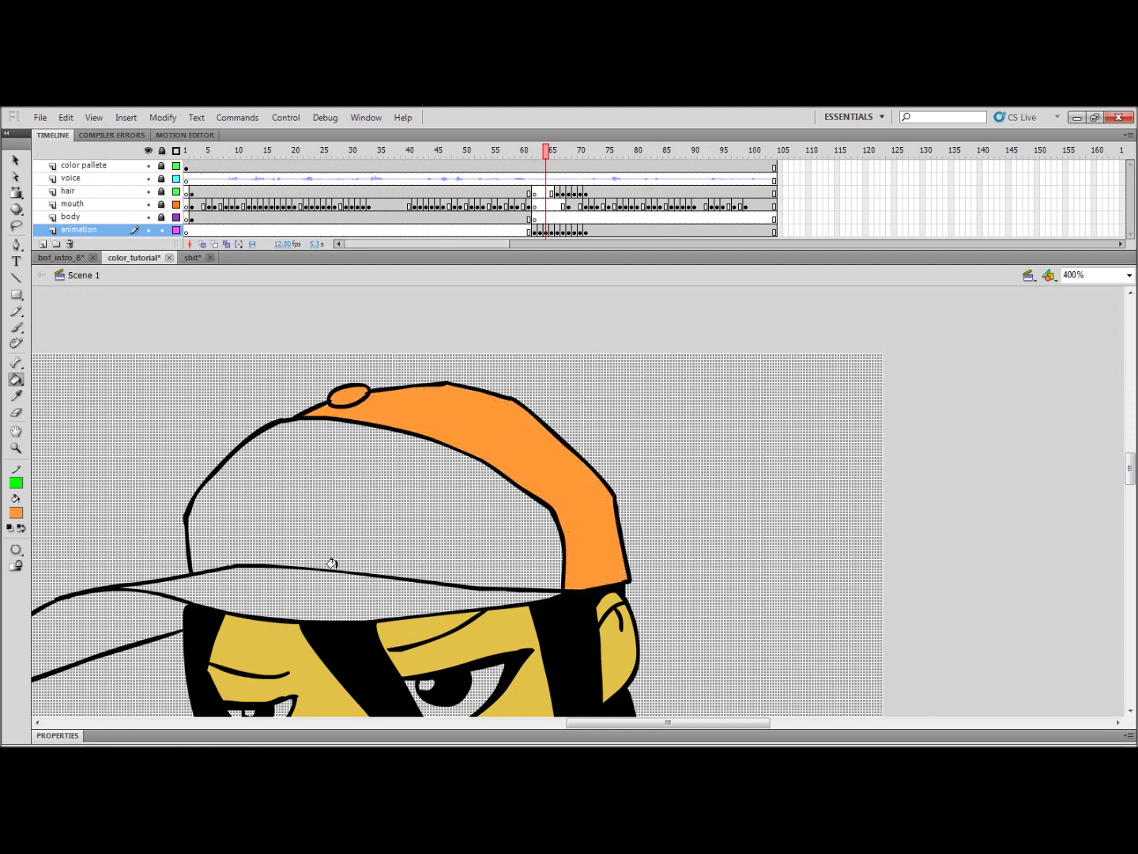
{"action": "left_click", "coordinate": [324, 579]}
{"action": "key", "text": "period"}
{"action": "left_click", "coordinate": [298, 599]}
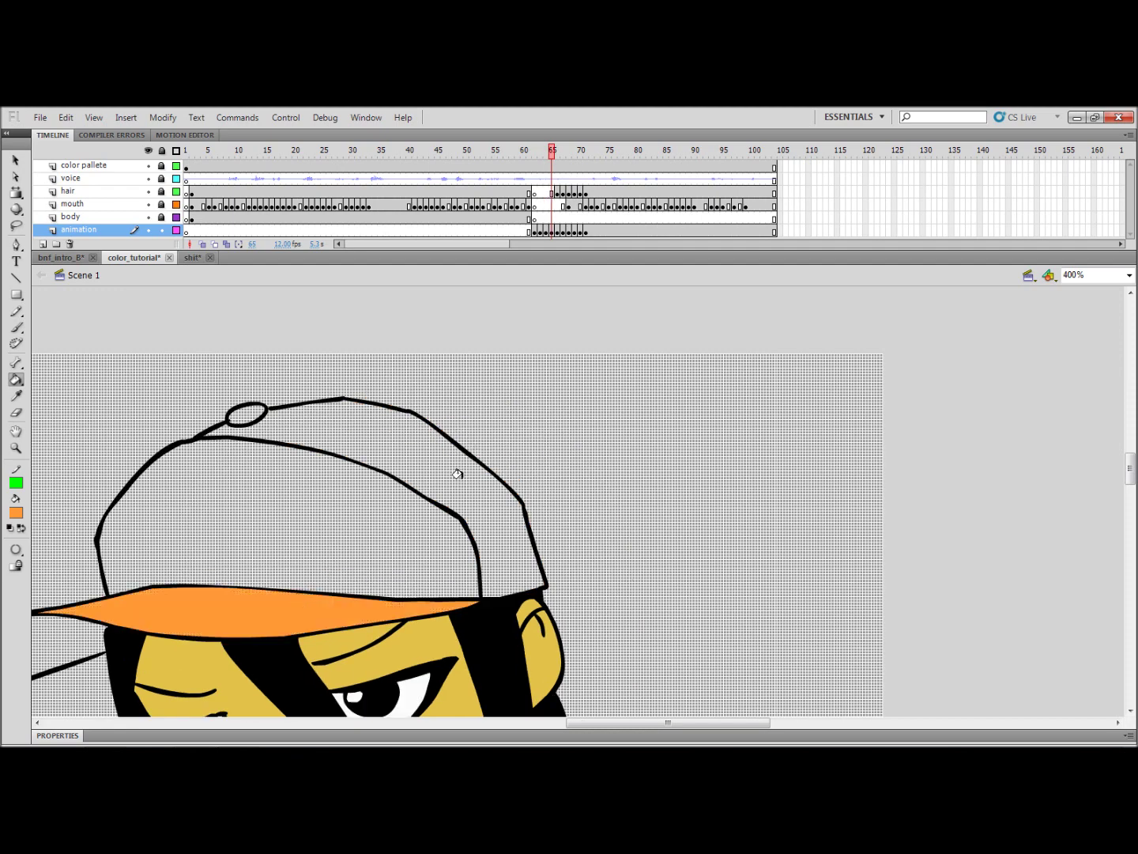
{"action": "left_click", "coordinate": [405, 438]}
{"action": "left_click", "coordinate": [239, 409]}
- Fill the cap's top panel, button and brim orange on frames 66 and 67
{"action": "key", "text": "period"}
{"action": "left_click_drag", "start_coordinate": [241, 503], "coordinate": [593, 374]}
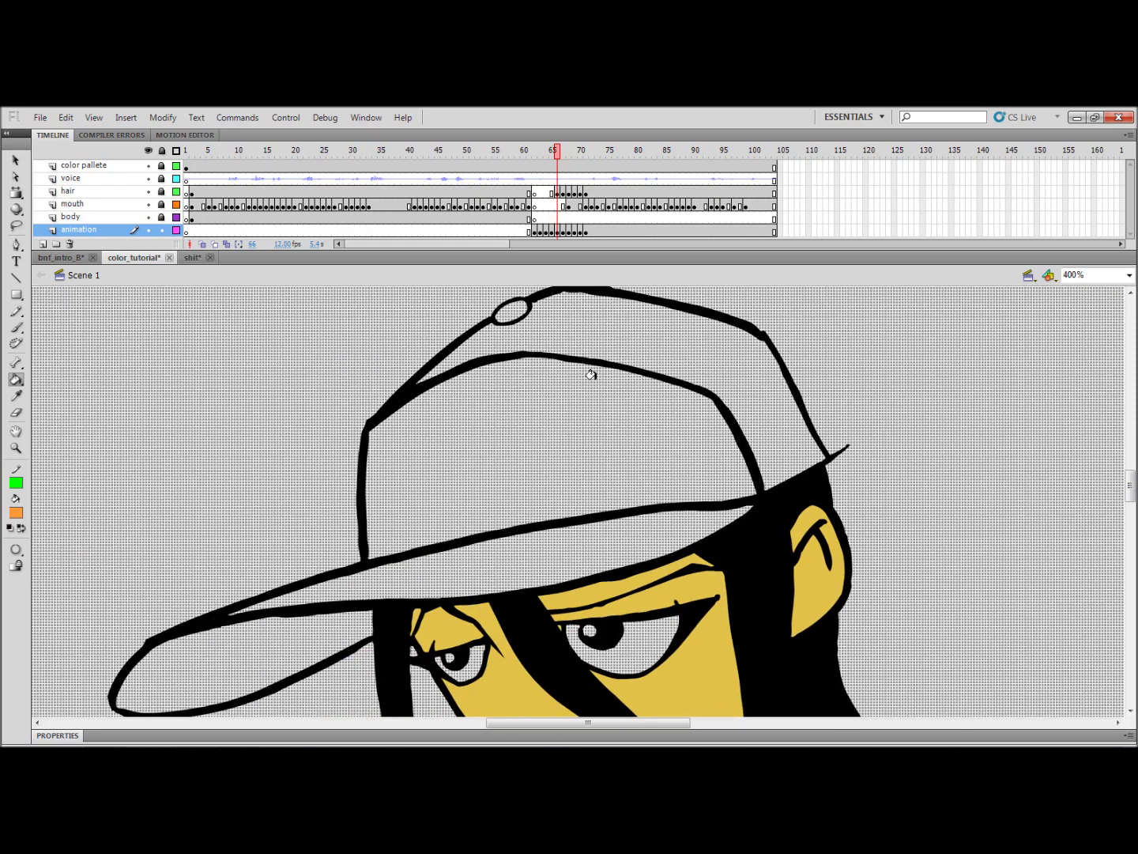
{"action": "left_click", "coordinate": [534, 322]}
{"action": "left_click", "coordinate": [509, 308]}
{"action": "left_click", "coordinate": [455, 563]}
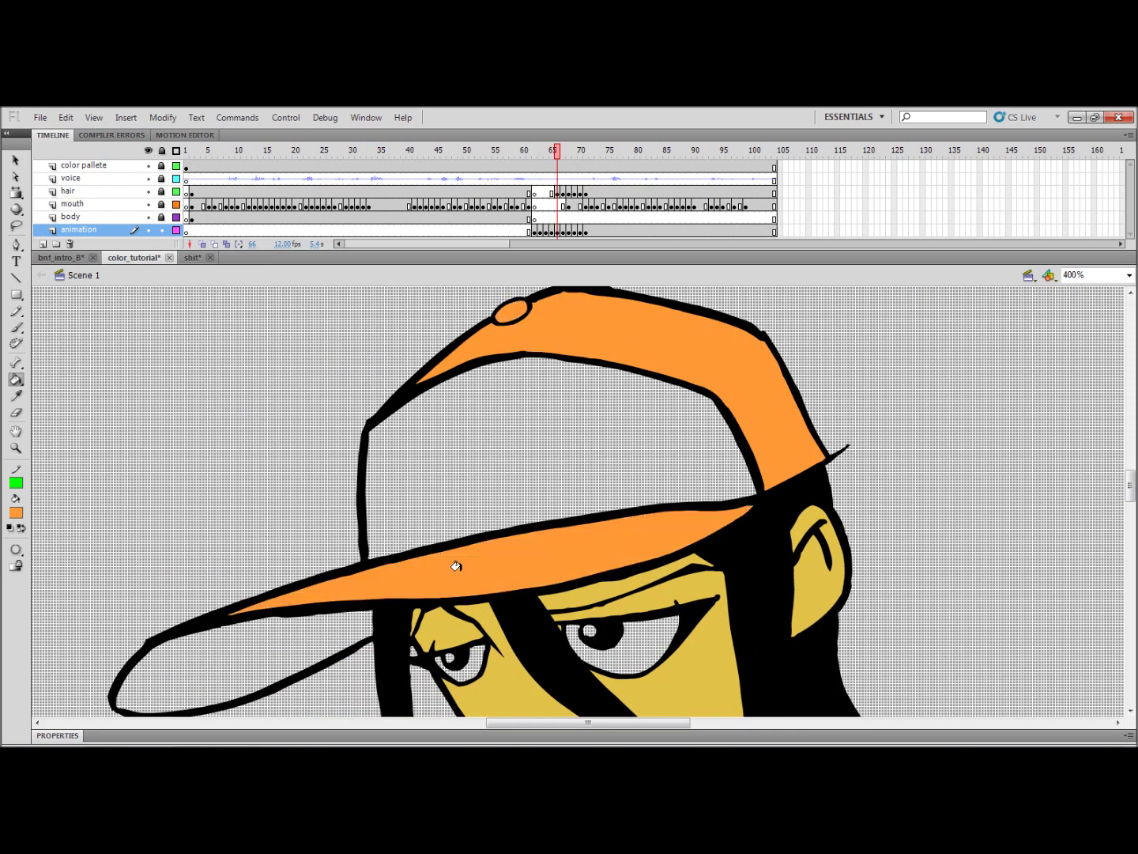
{"action": "key", "text": "period"}
{"action": "left_click", "coordinate": [490, 536]}
{"action": "left_click_drag", "start_coordinate": [571, 502], "coordinate": [521, 554]}
{"action": "left_click", "coordinate": [529, 427]}
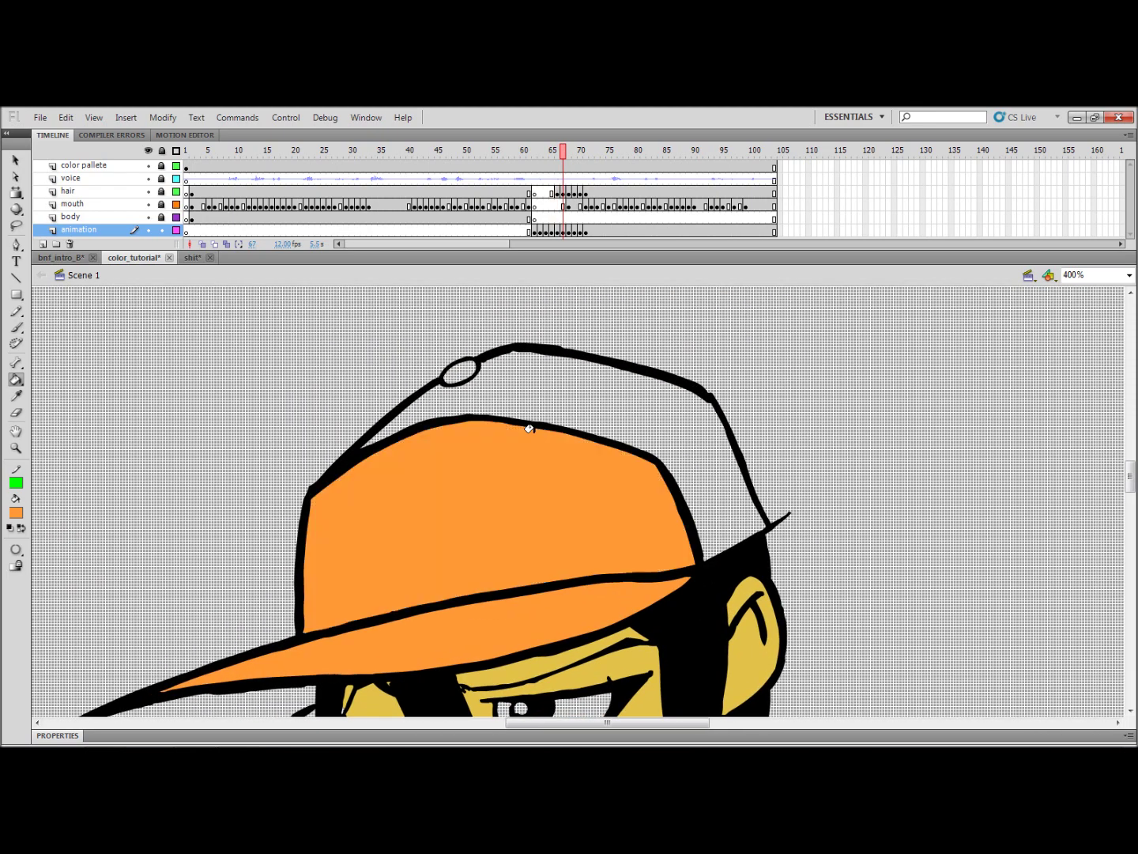
{"action": "key", "text": "ctrl+z"}
{"action": "left_click", "coordinate": [528, 380]}
{"action": "left_click", "coordinate": [470, 369]}
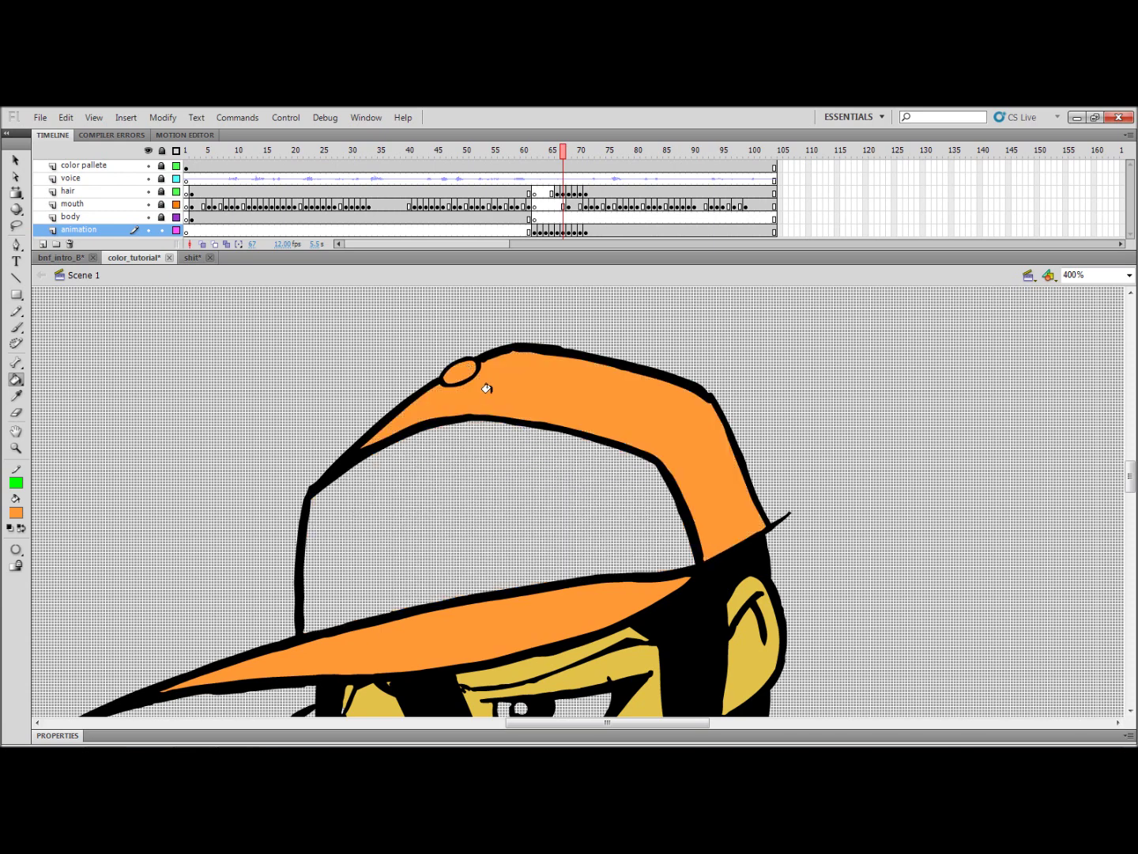
- Colour the cap's top panel, button and brim orange on frames 68 and 69
{"action": "key", "text": "period"}
{"action": "left_click", "coordinate": [528, 394]}
{"action": "left_click", "coordinate": [482, 372]}
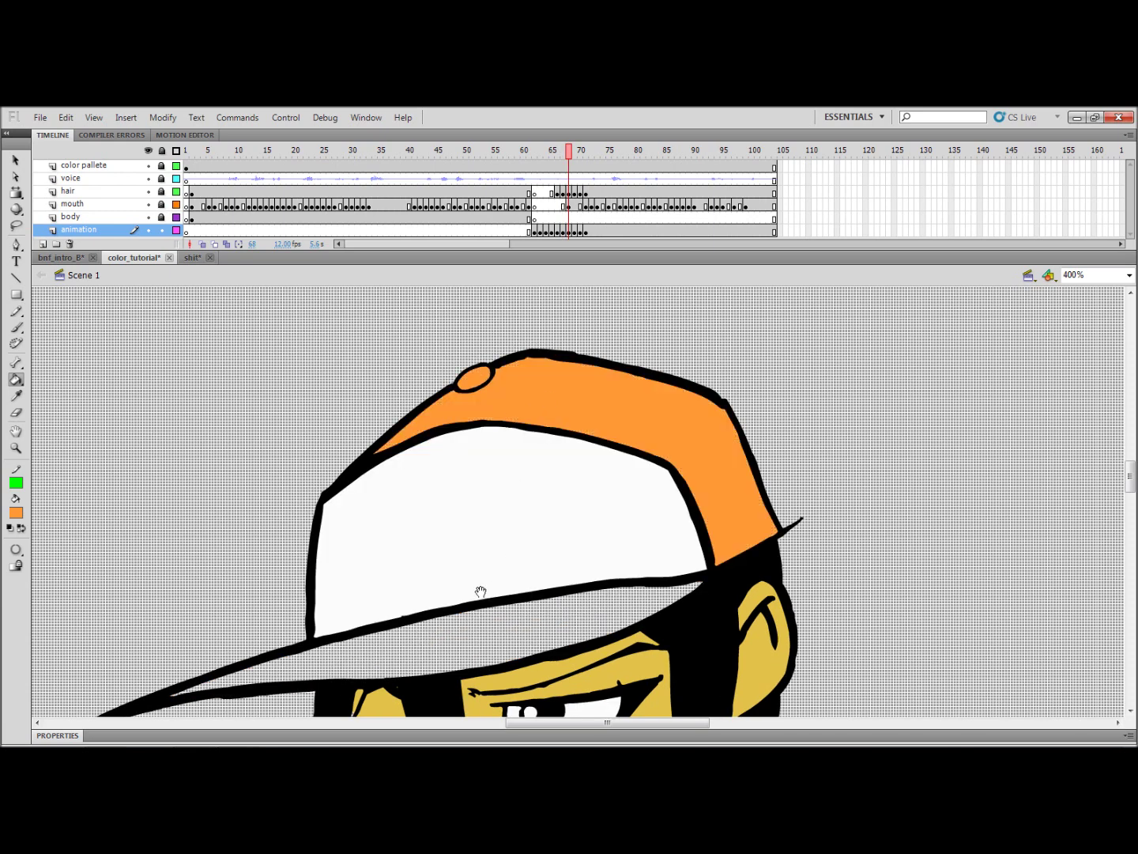
{"action": "left_click_drag", "start_coordinate": [480, 591], "coordinate": [489, 521]}
{"action": "key", "text": "period"}
{"action": "left_click", "coordinate": [507, 546]}
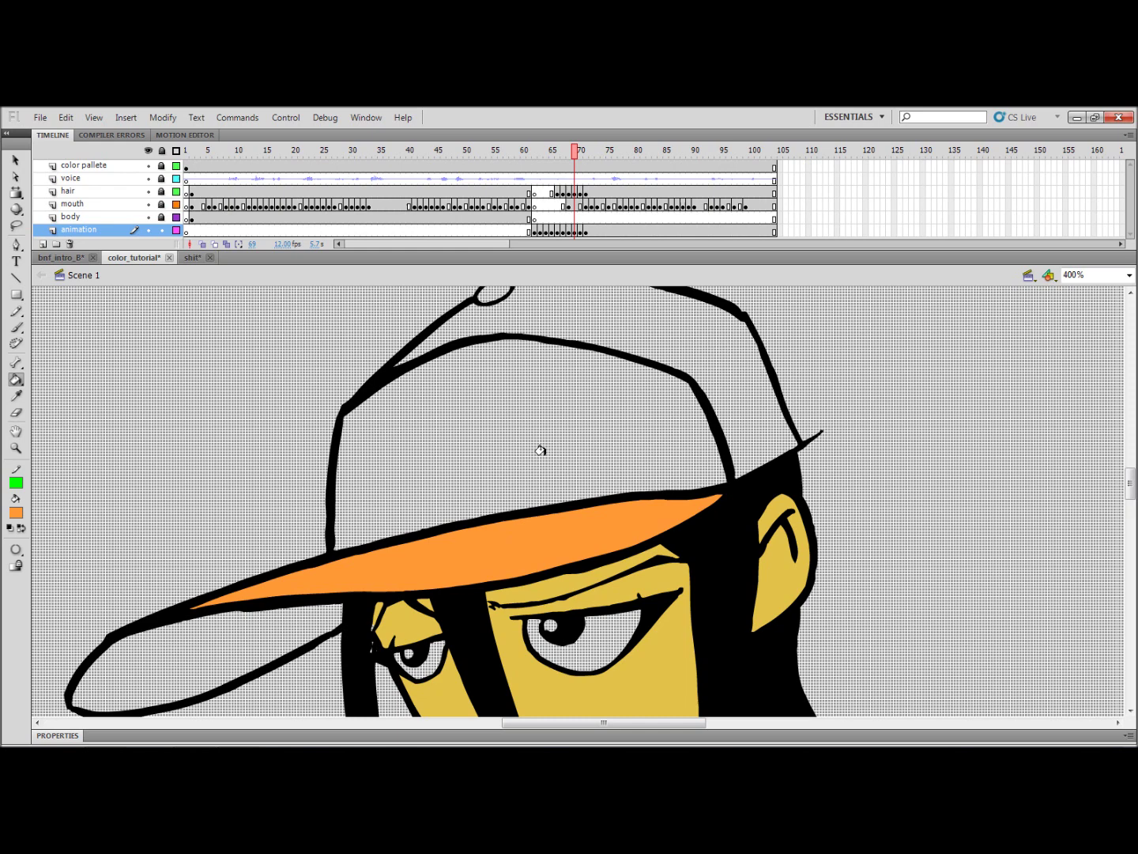
{"action": "left_click_drag", "start_coordinate": [522, 408], "coordinate": [457, 501]}
{"action": "left_click", "coordinate": [503, 407]}
{"action": "left_click", "coordinate": [422, 385]}
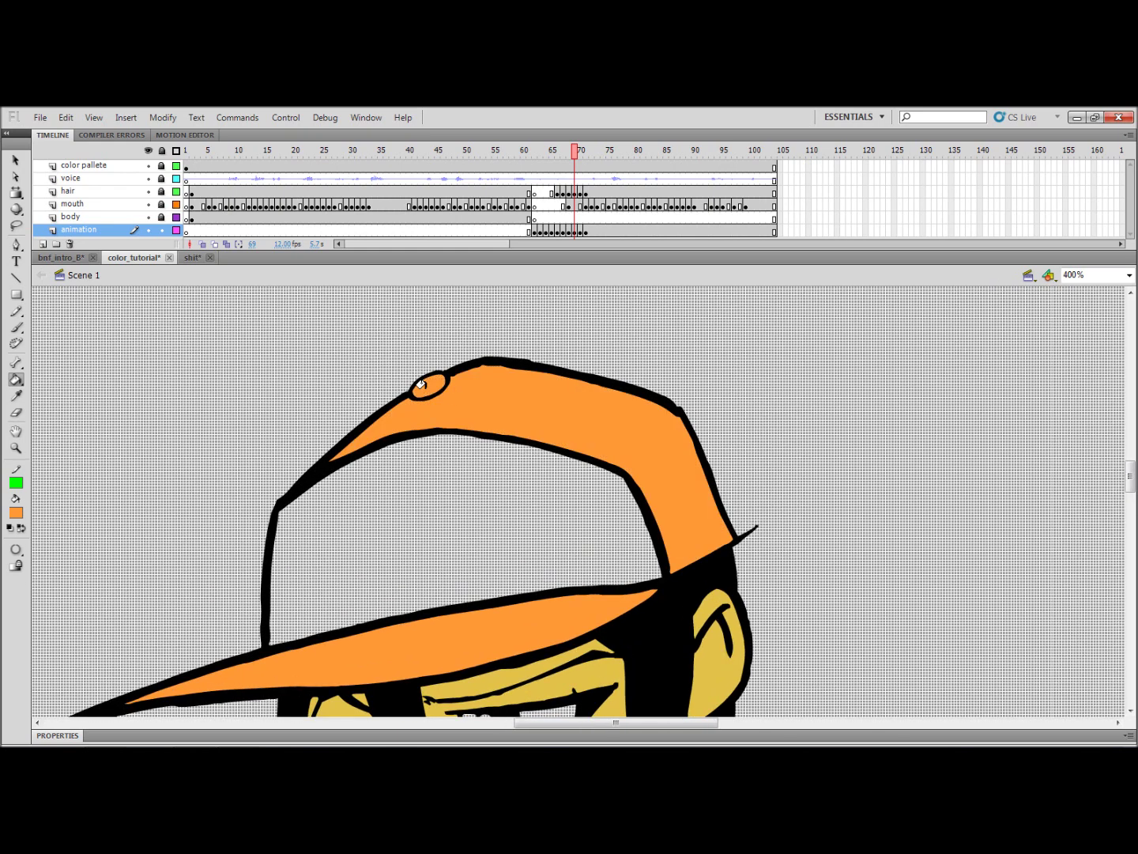